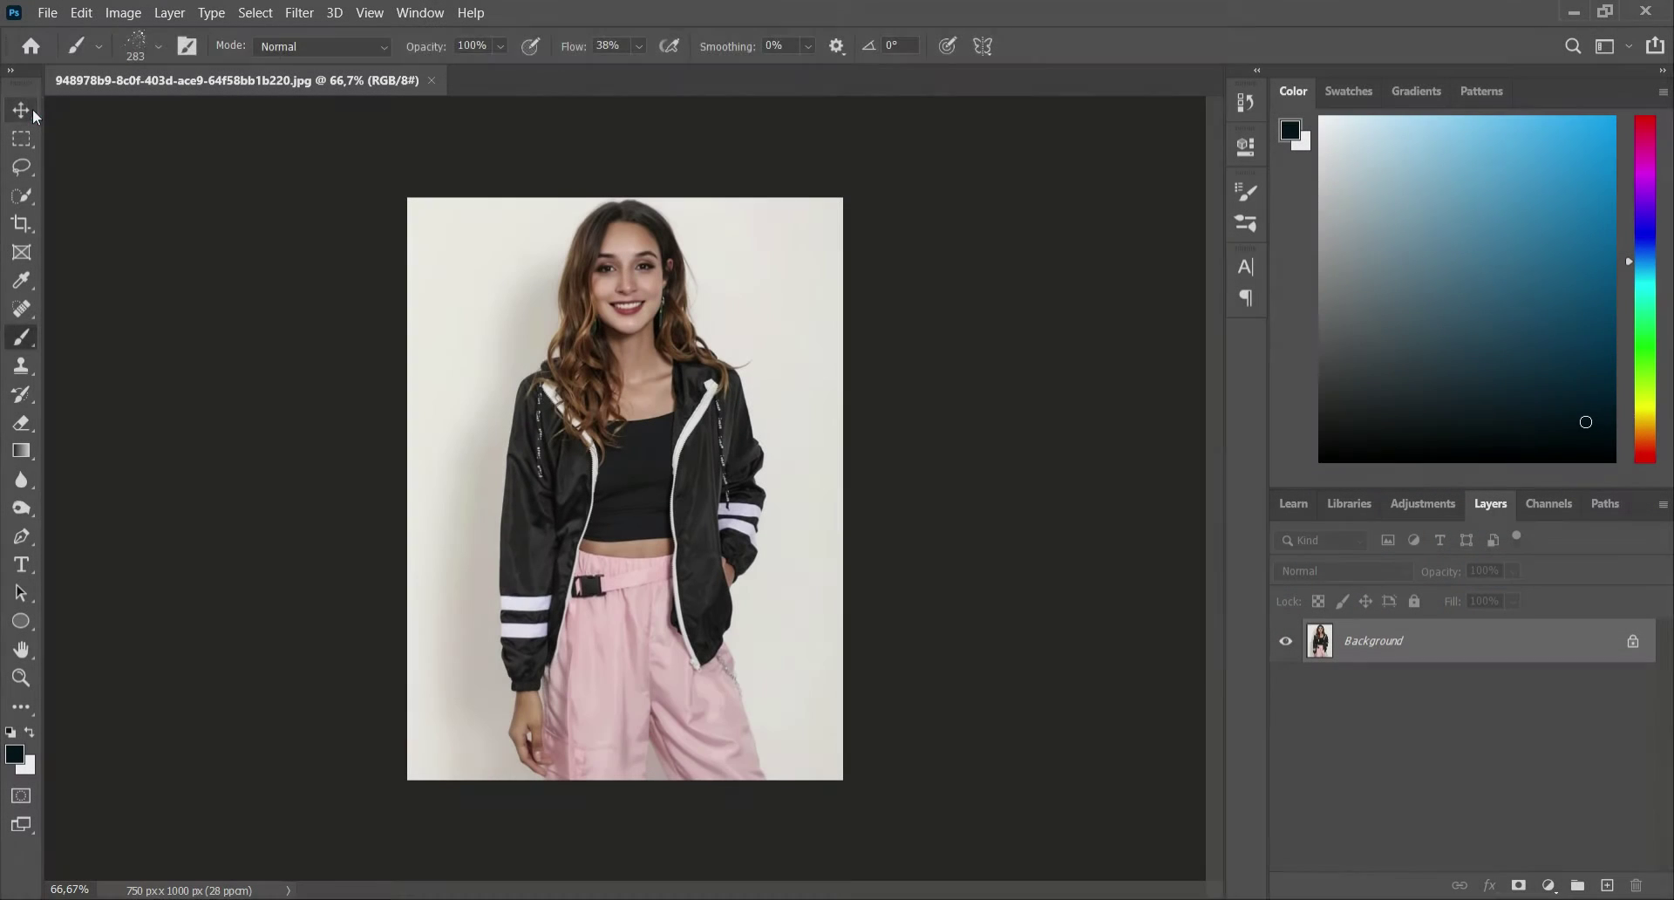
- Select the whole woman with the Object Selection tool by framing her from head to the image's lower edge
left_click(34, 111)
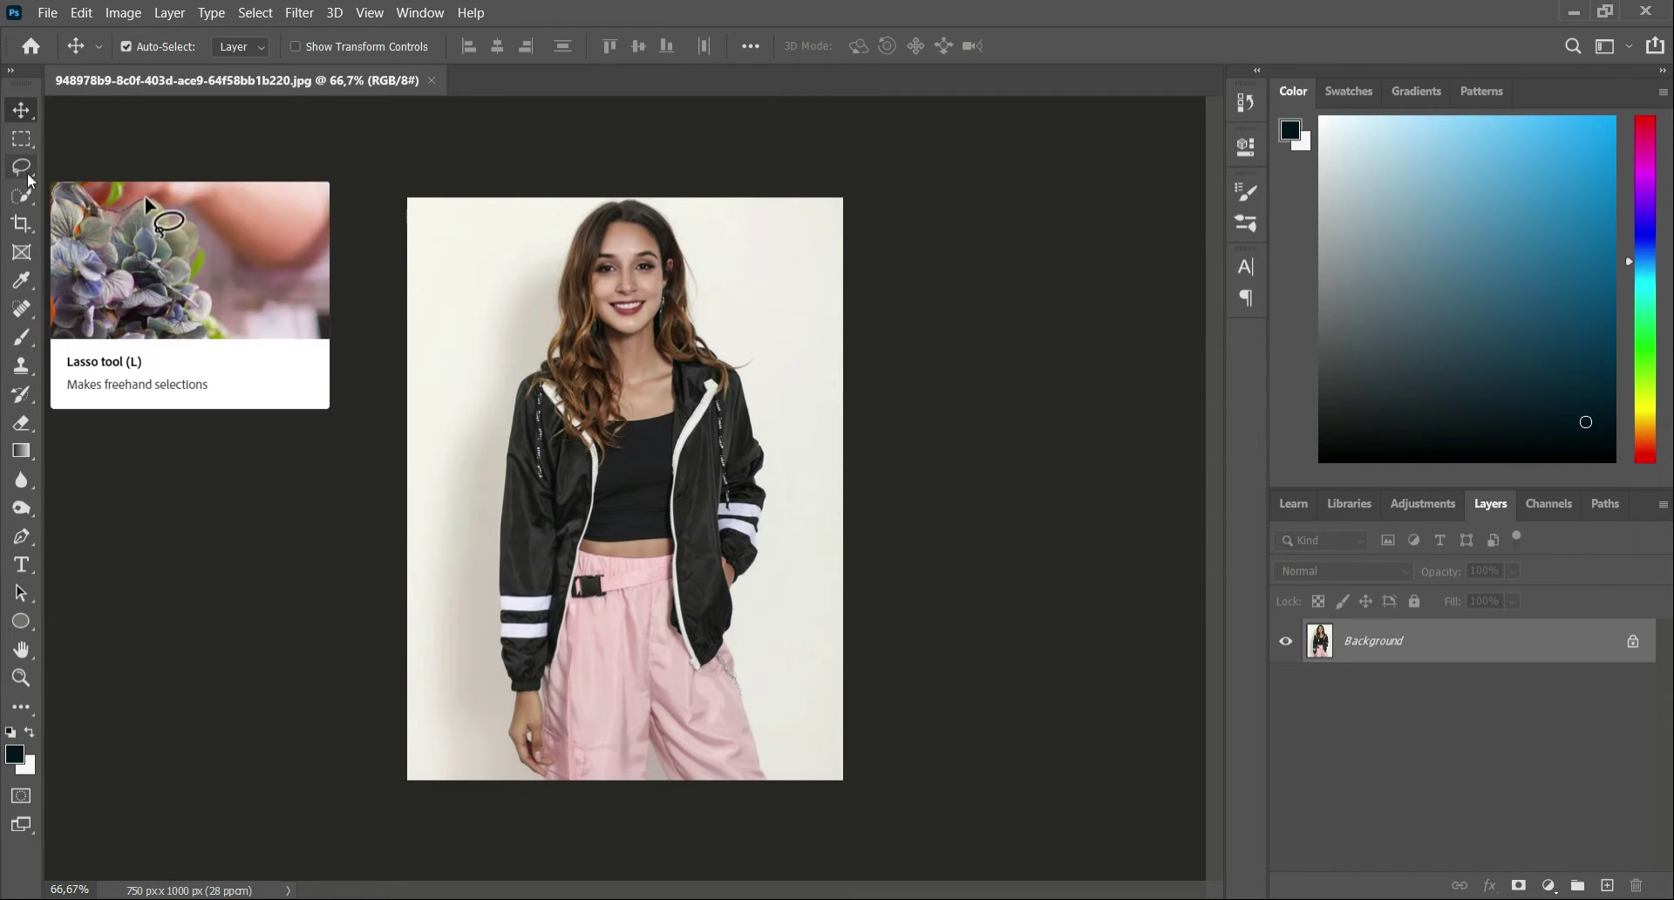
left_click(30, 198)
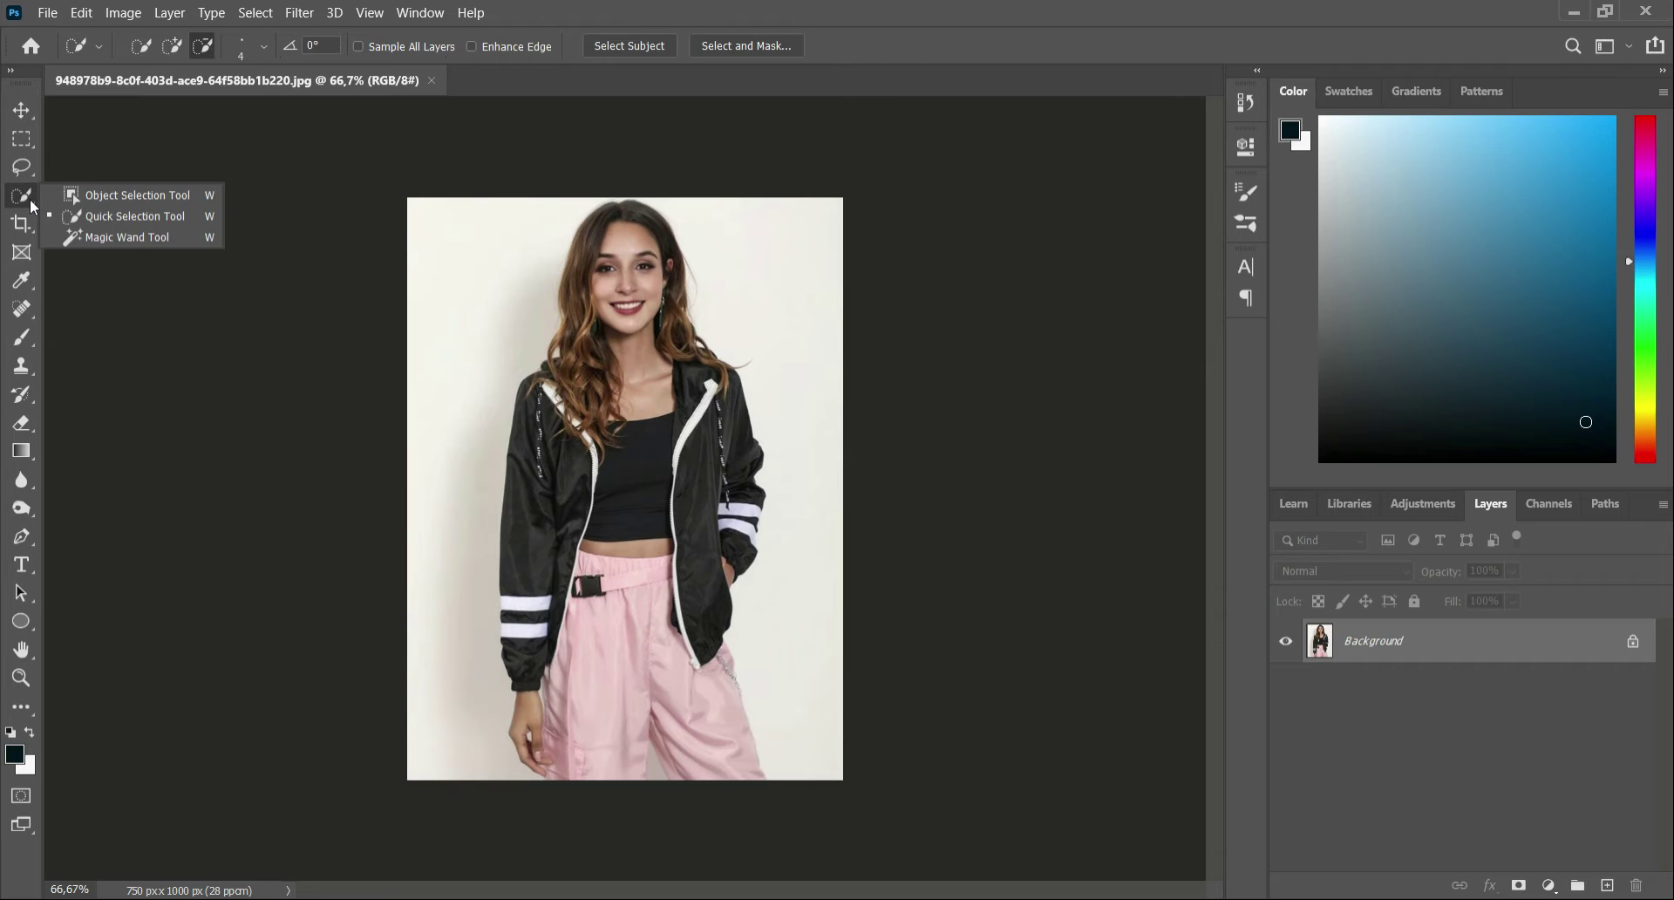
left_click(92, 195)
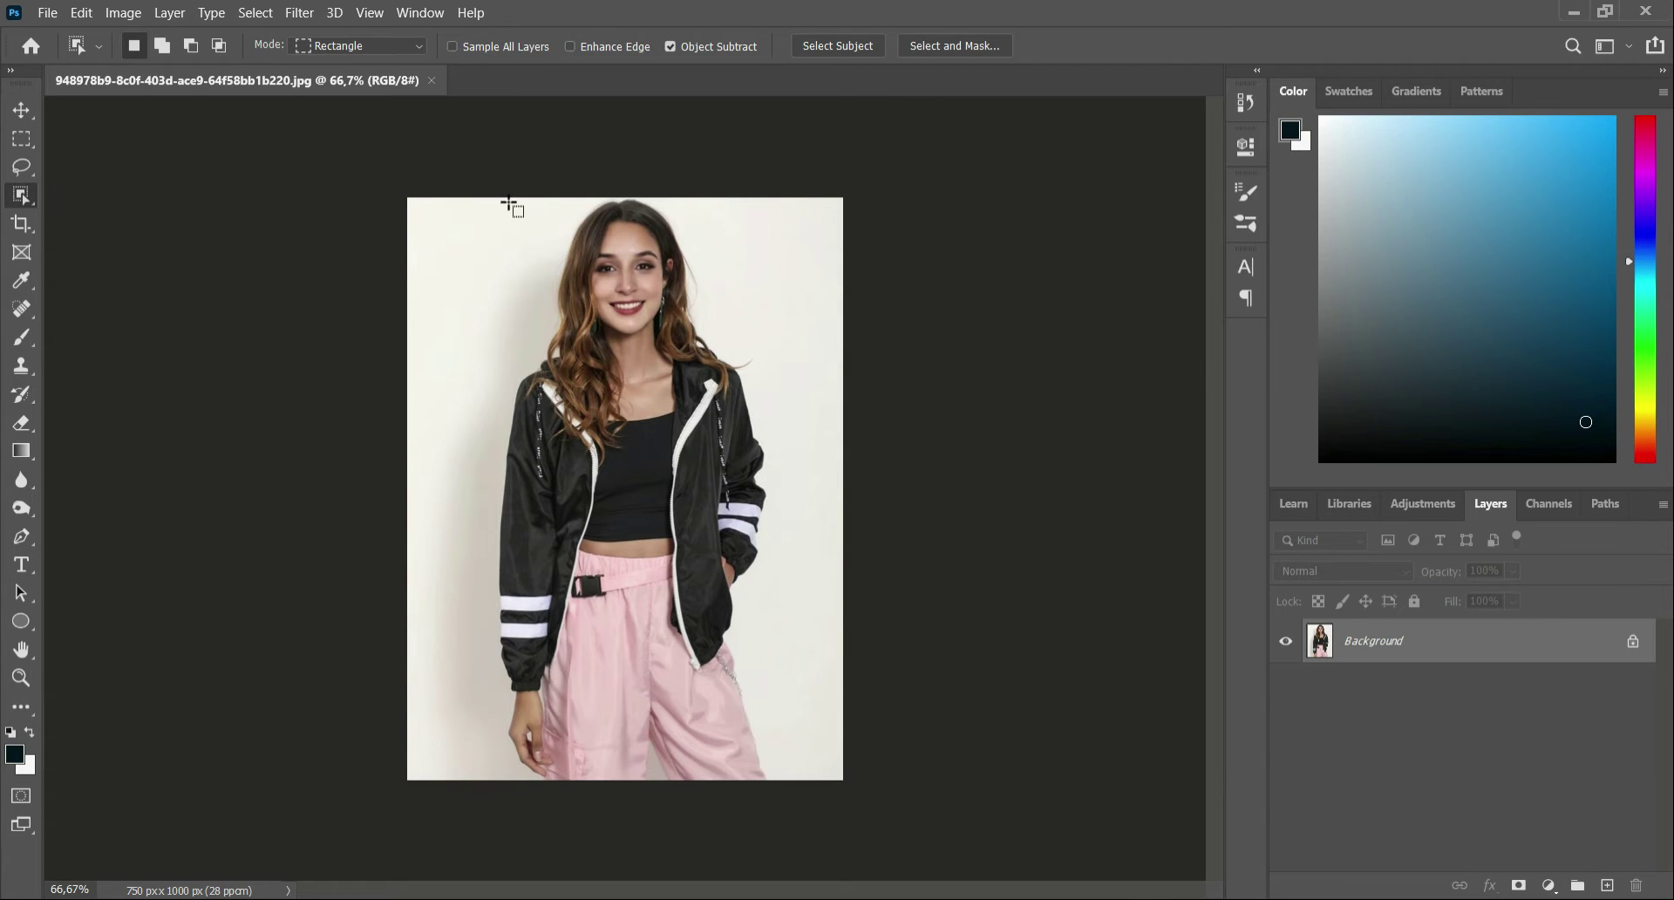
left_click_drag(487, 201, 793, 782)
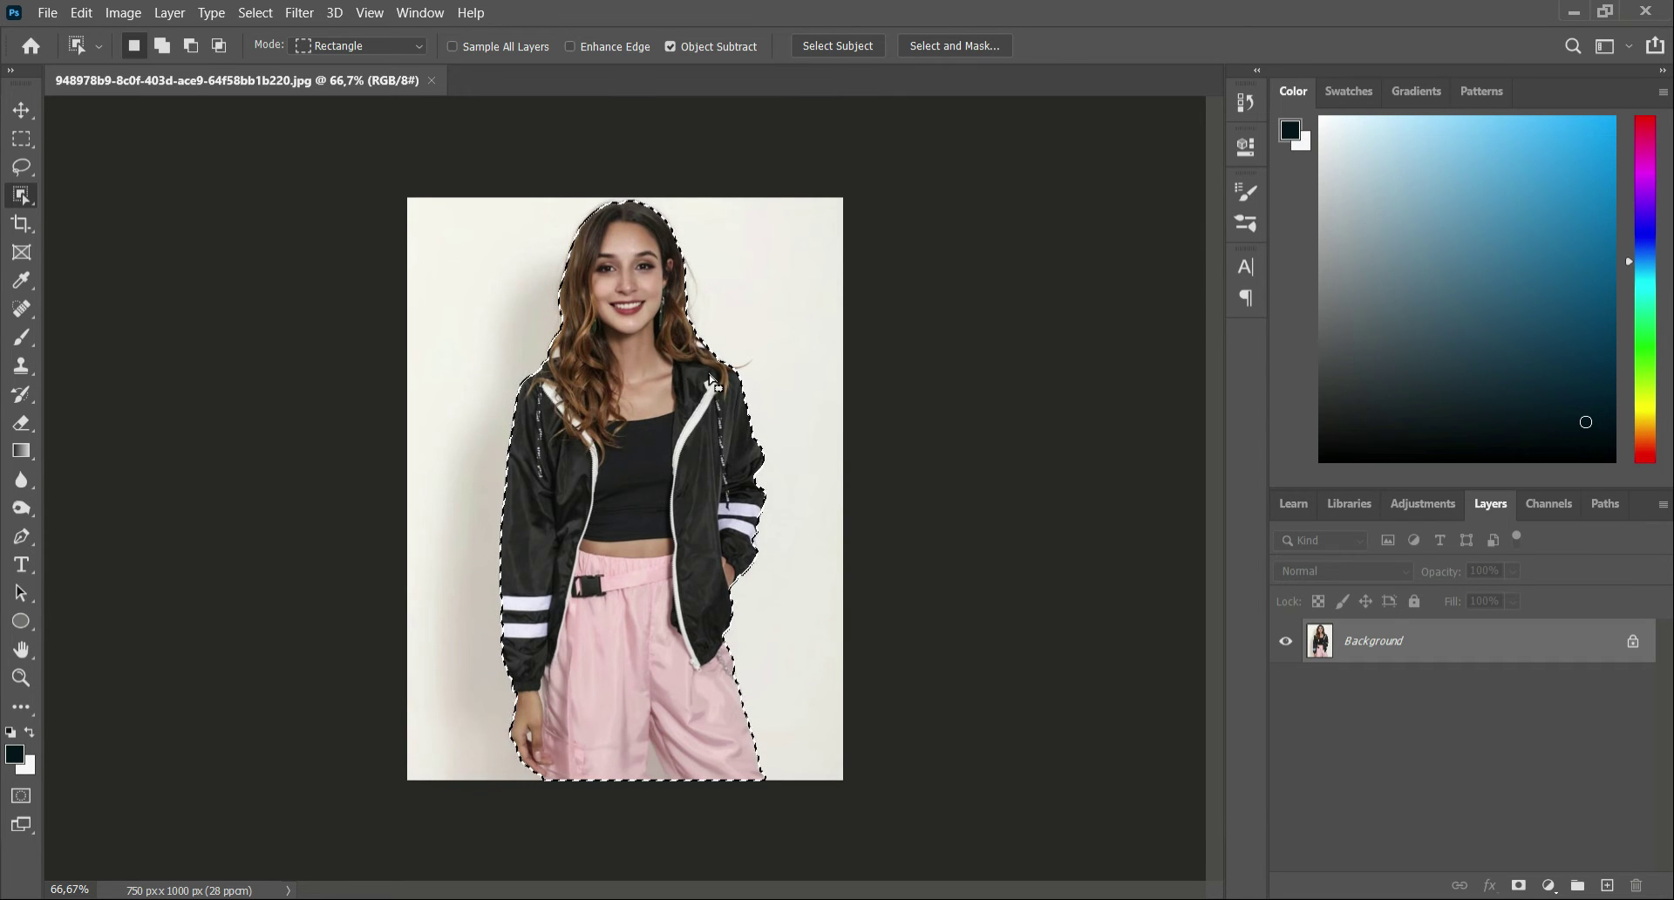
- Subtract the pale patches between the hair and both shoulders from the selection with the Quick Selection tool
scroll(708, 385, "up", 2)
scroll(704, 388, "up", 5)
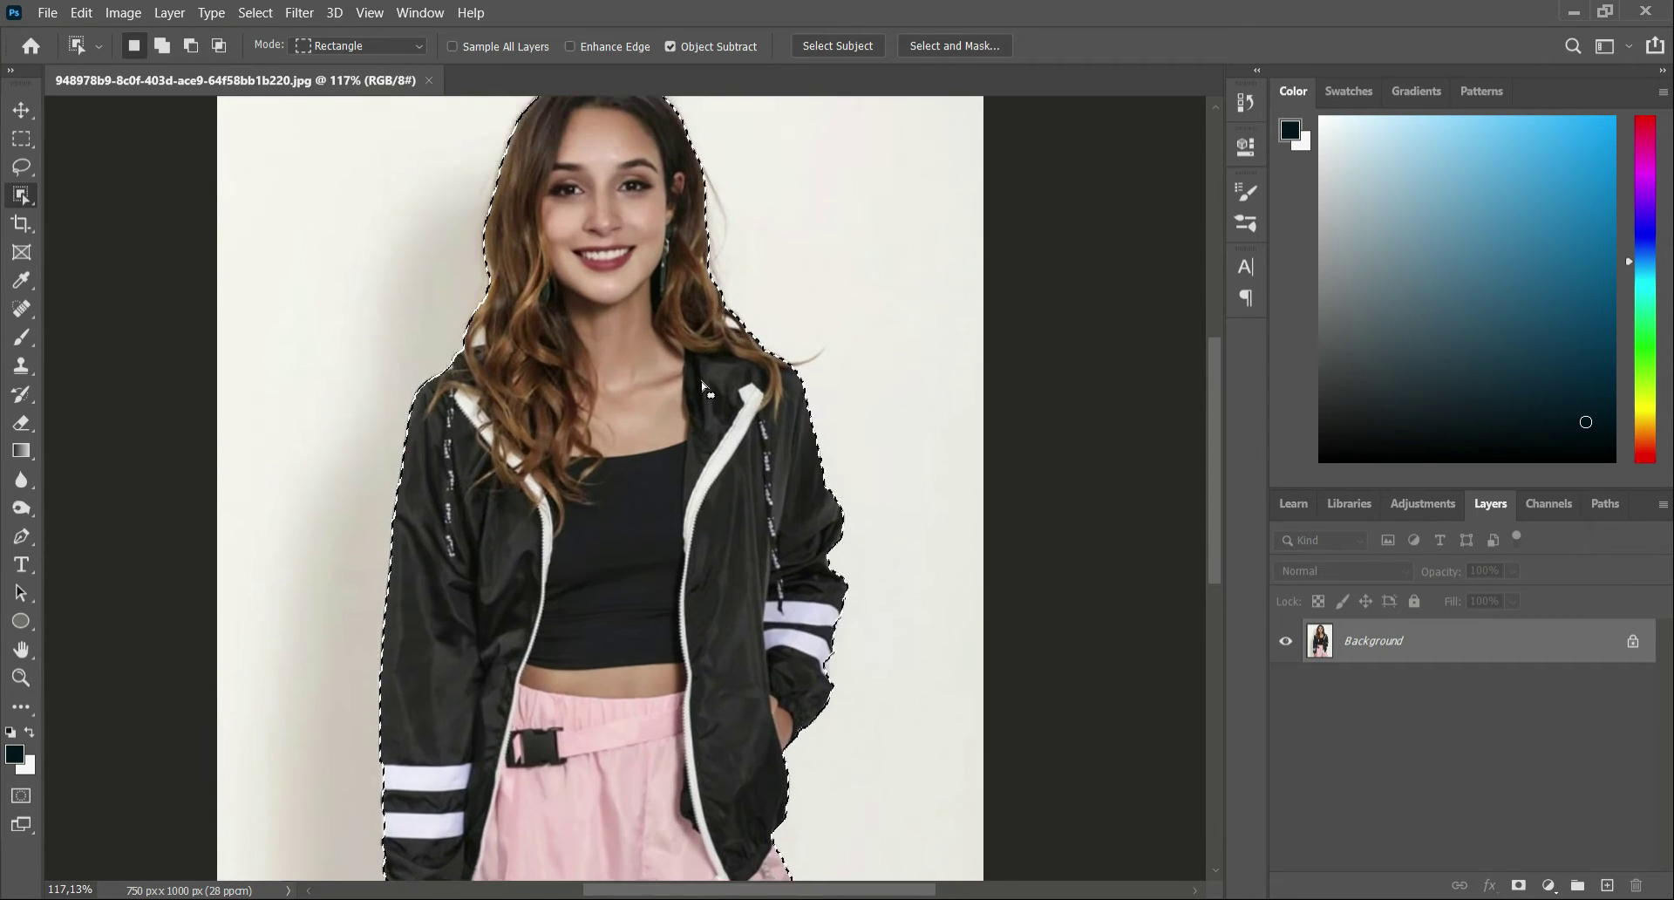
scroll(664, 375, "up", 2)
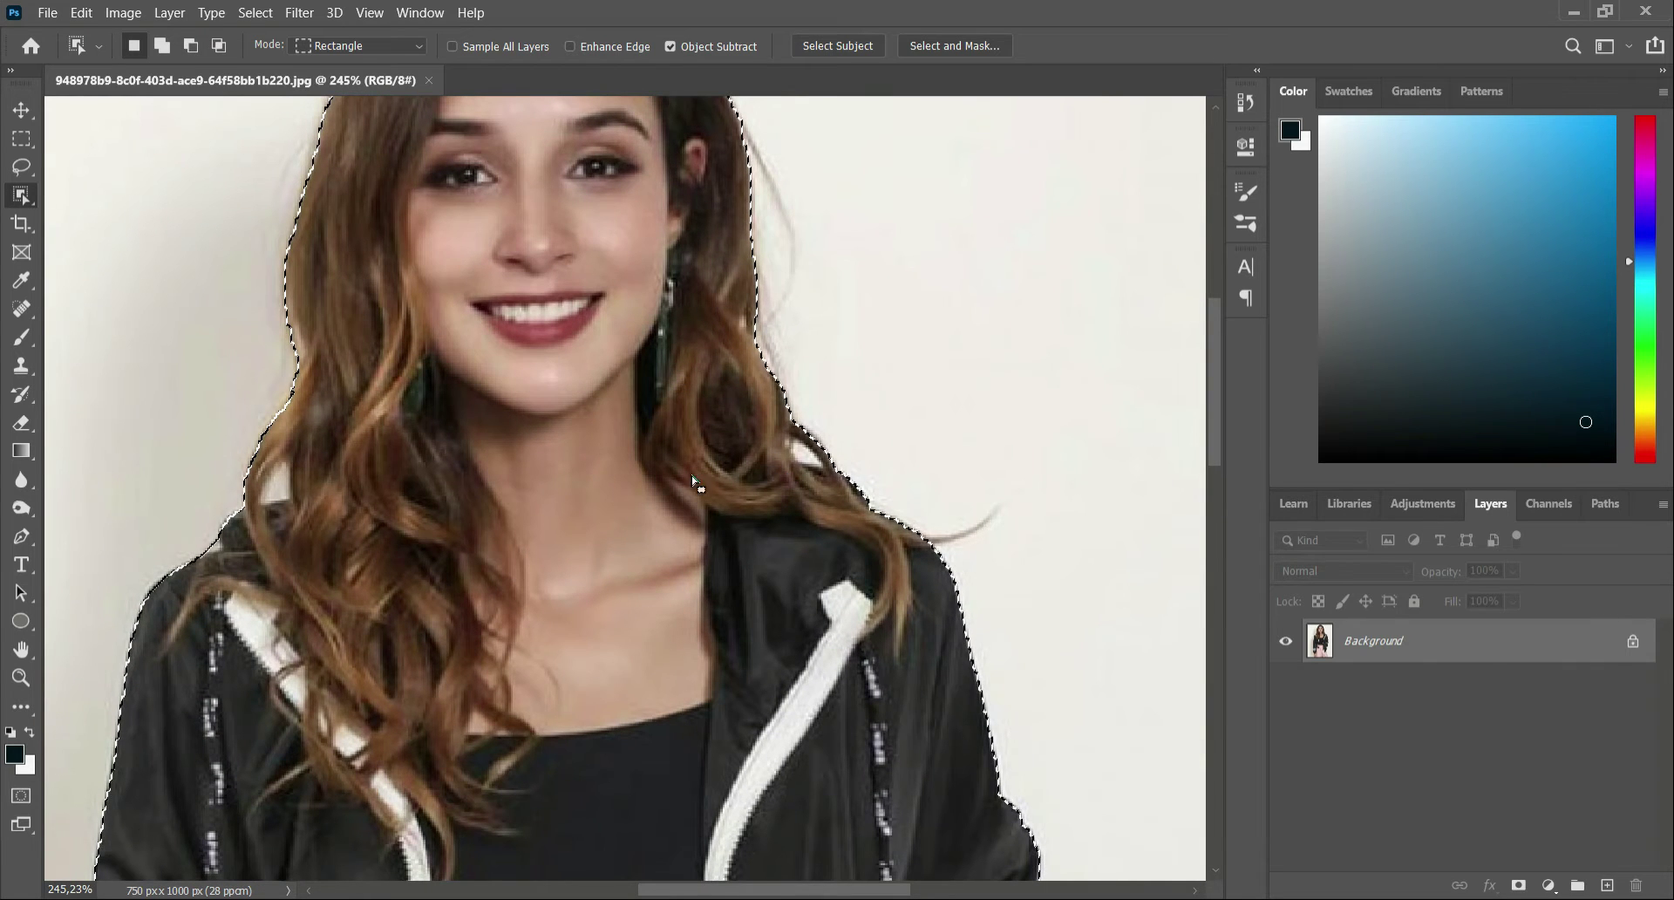
scroll(277, 497, "up", 5)
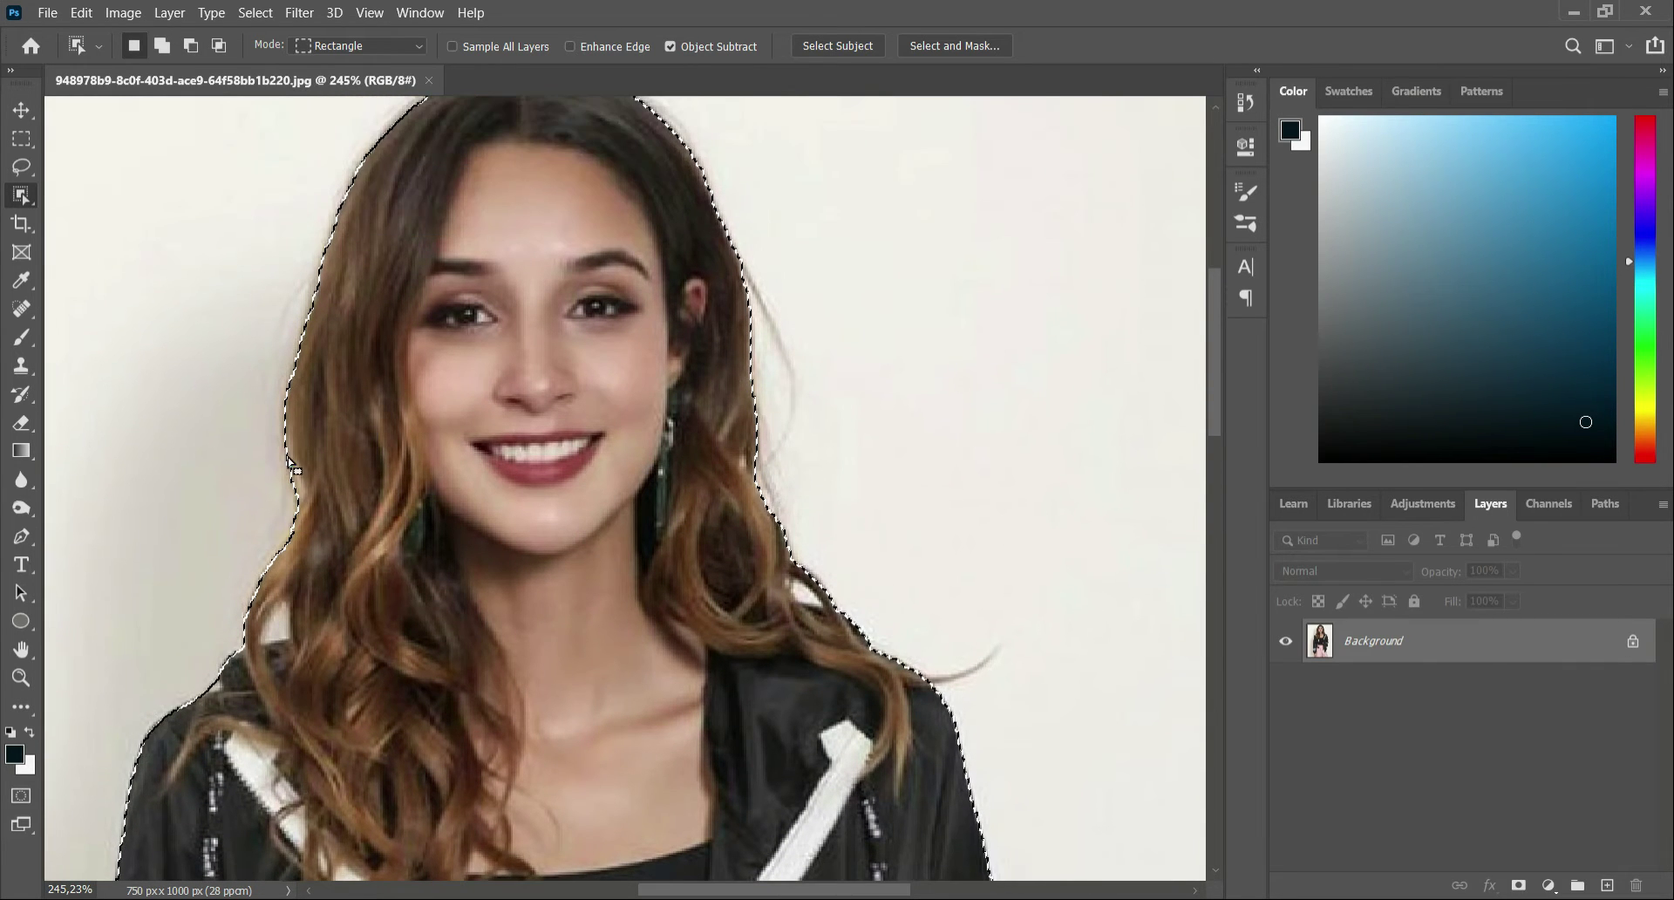
scroll(270, 443, "down", 3)
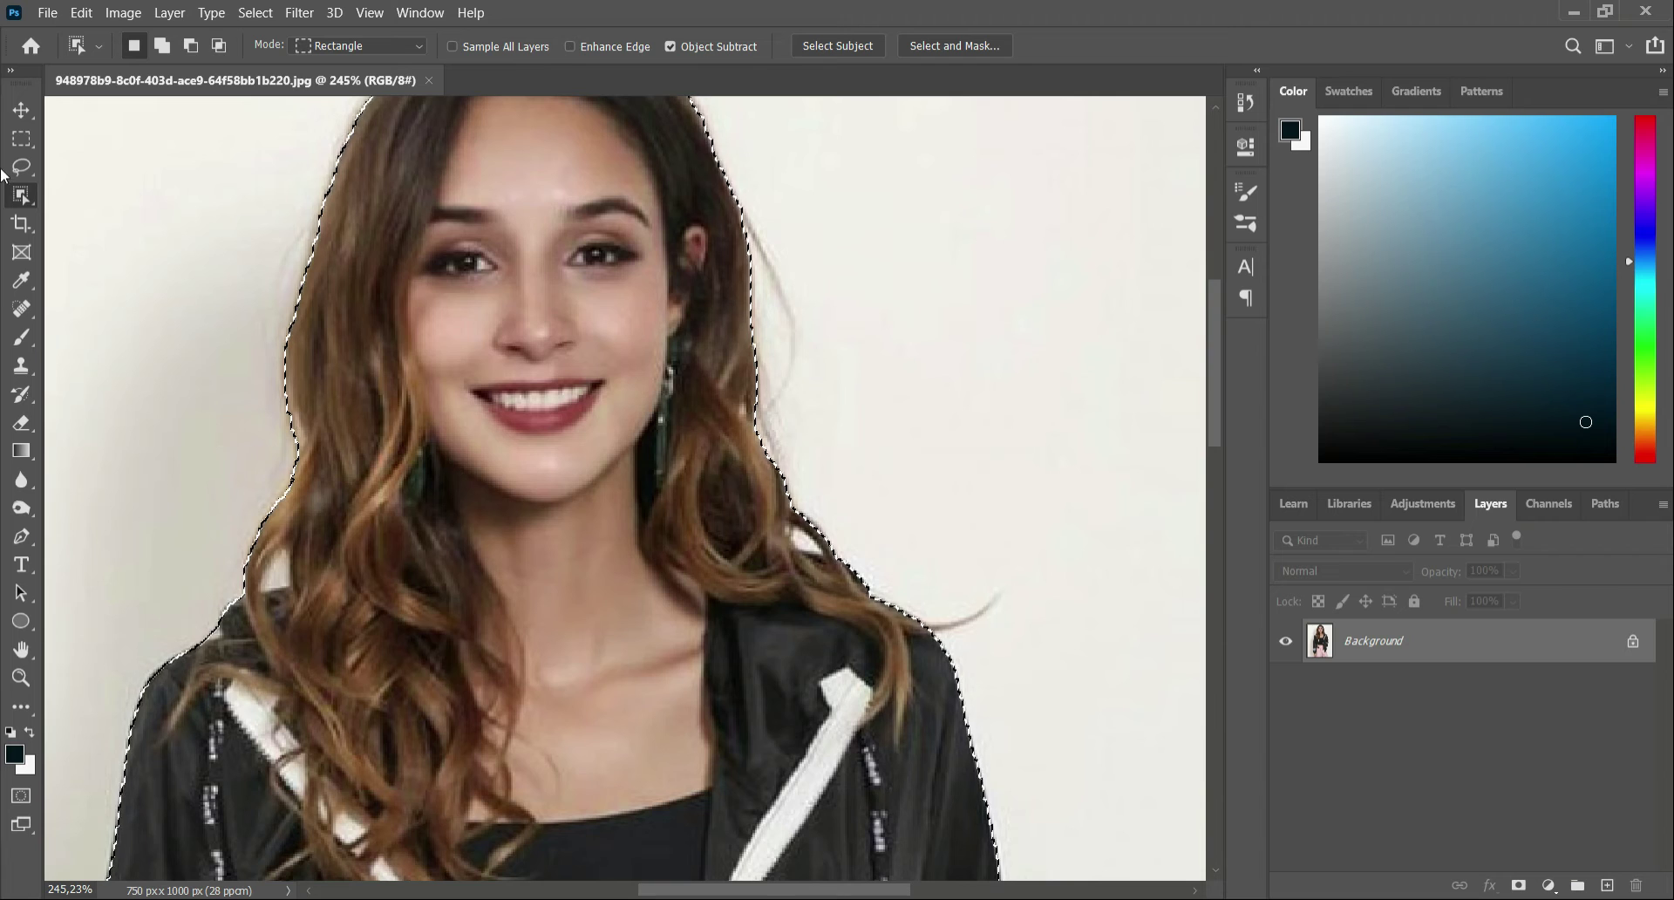
right_click(29, 200)
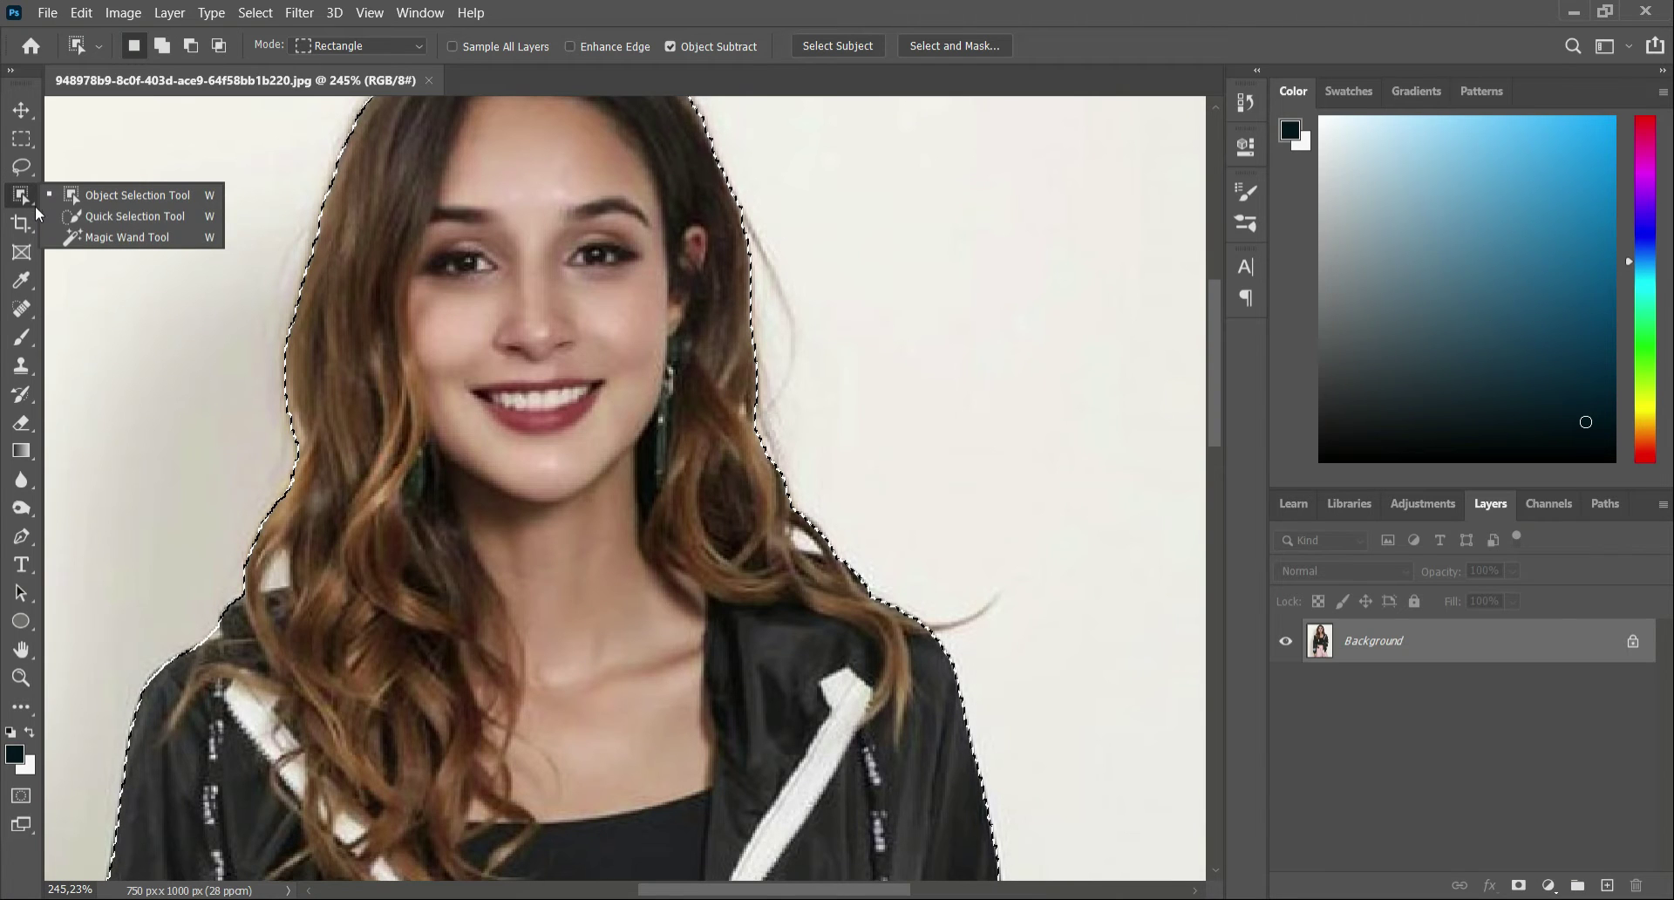
left_click(93, 218)
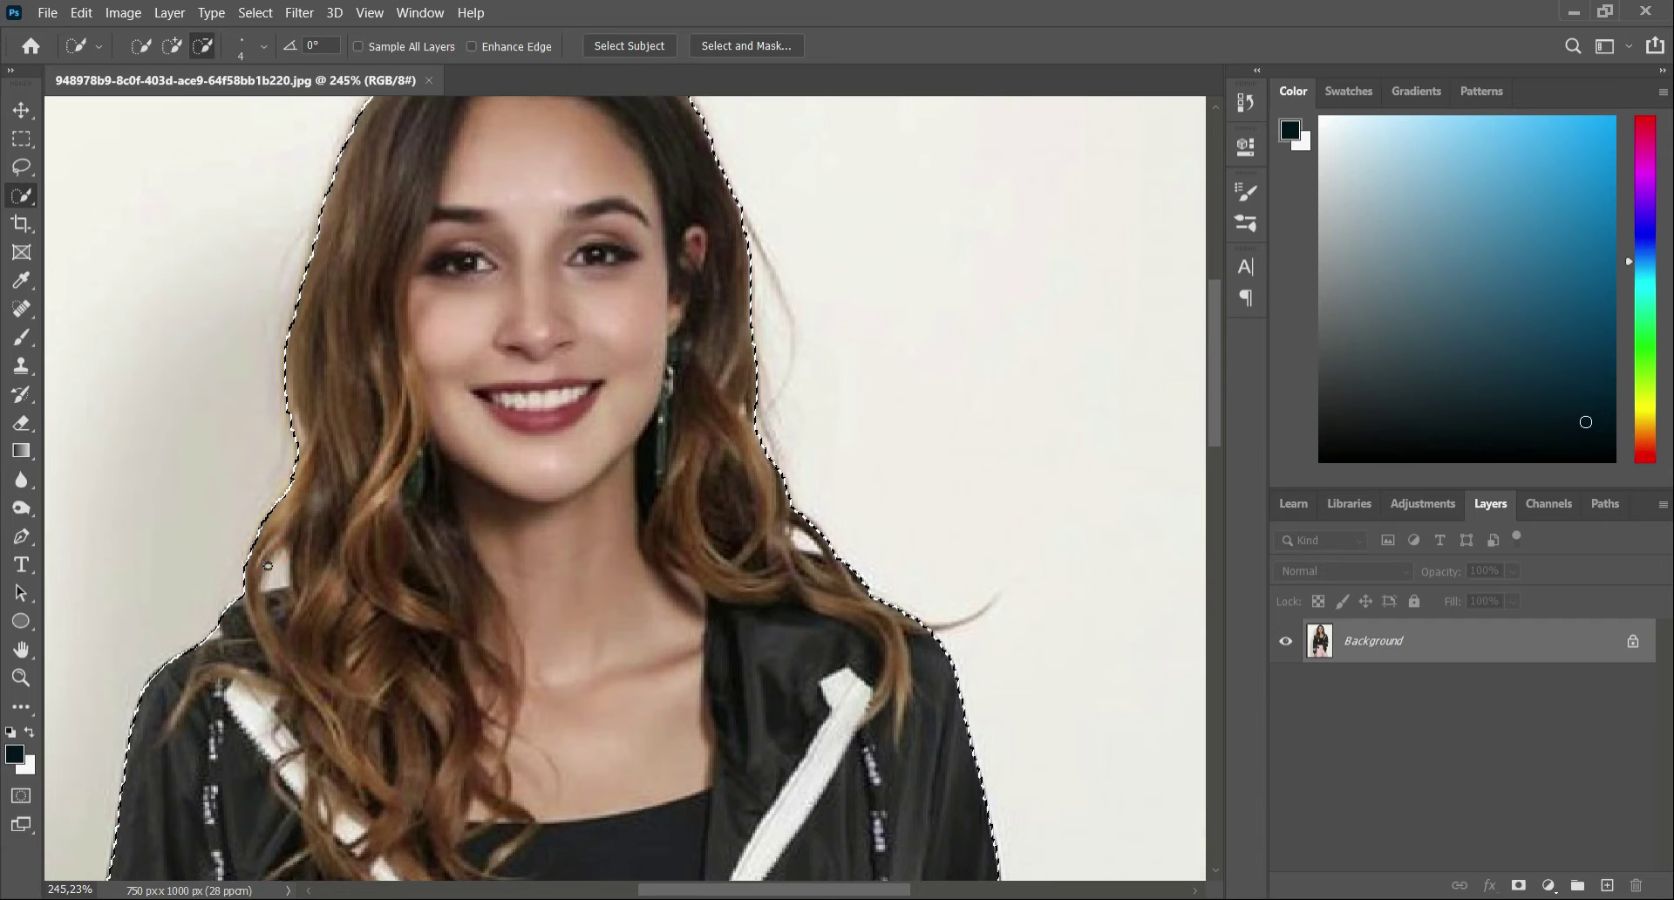
left_click_drag(276, 586, 285, 571)
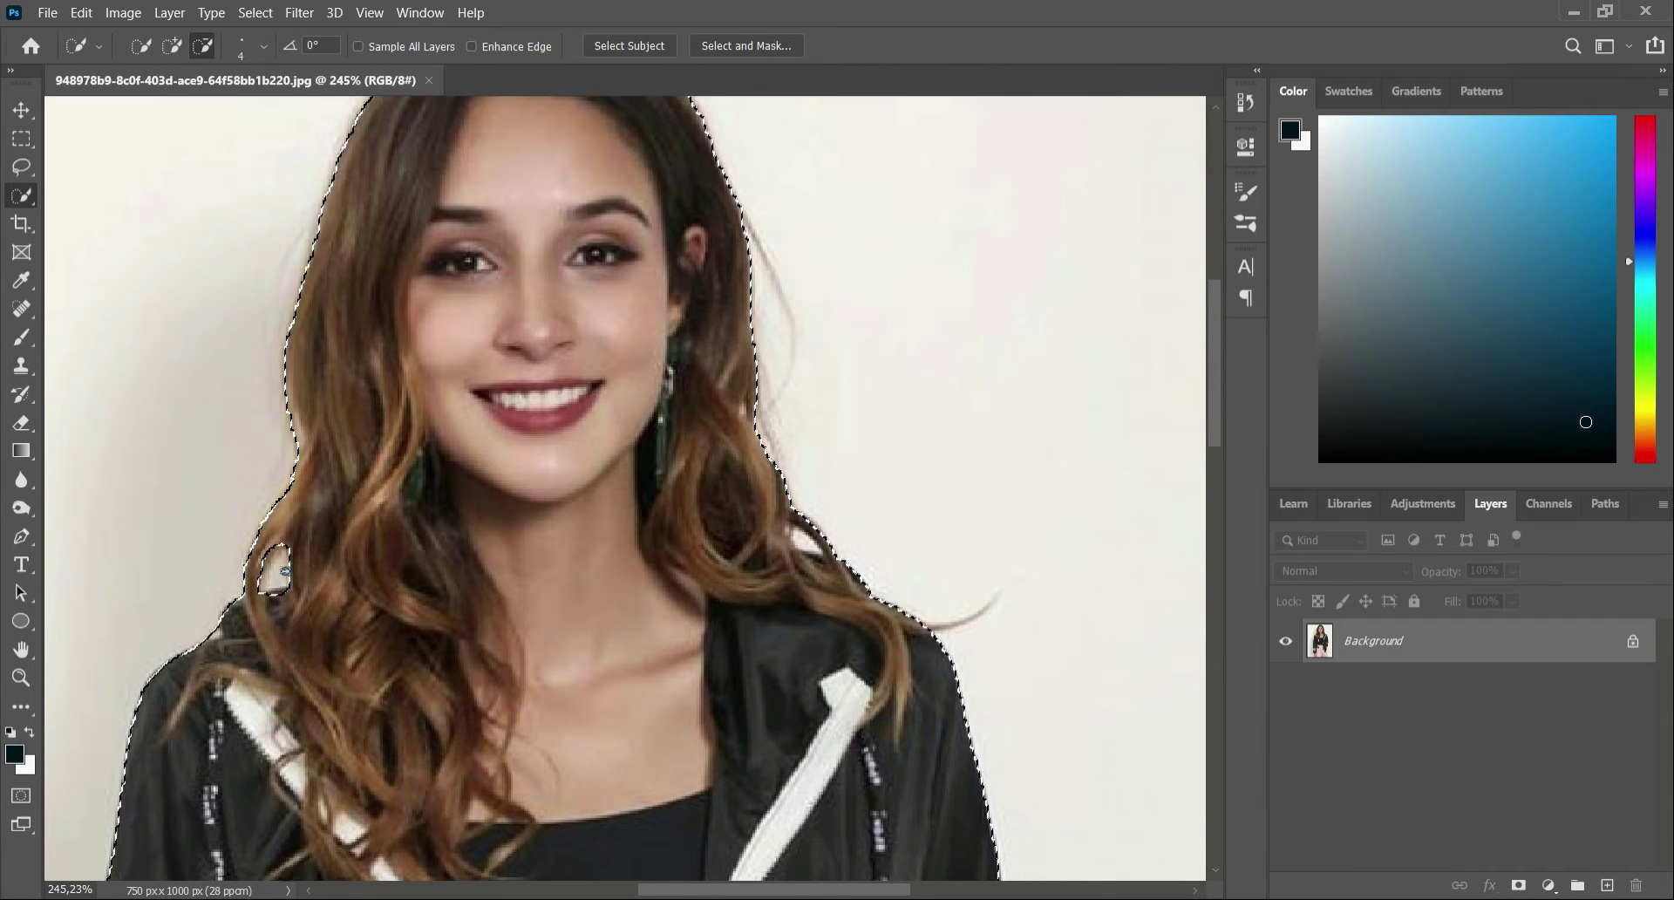
left_click_drag(796, 535, 802, 541)
- Subtract the background gap between the trouser legs from the selection and add the inner-leg fabric back to it
scroll(760, 568, "down", 5)
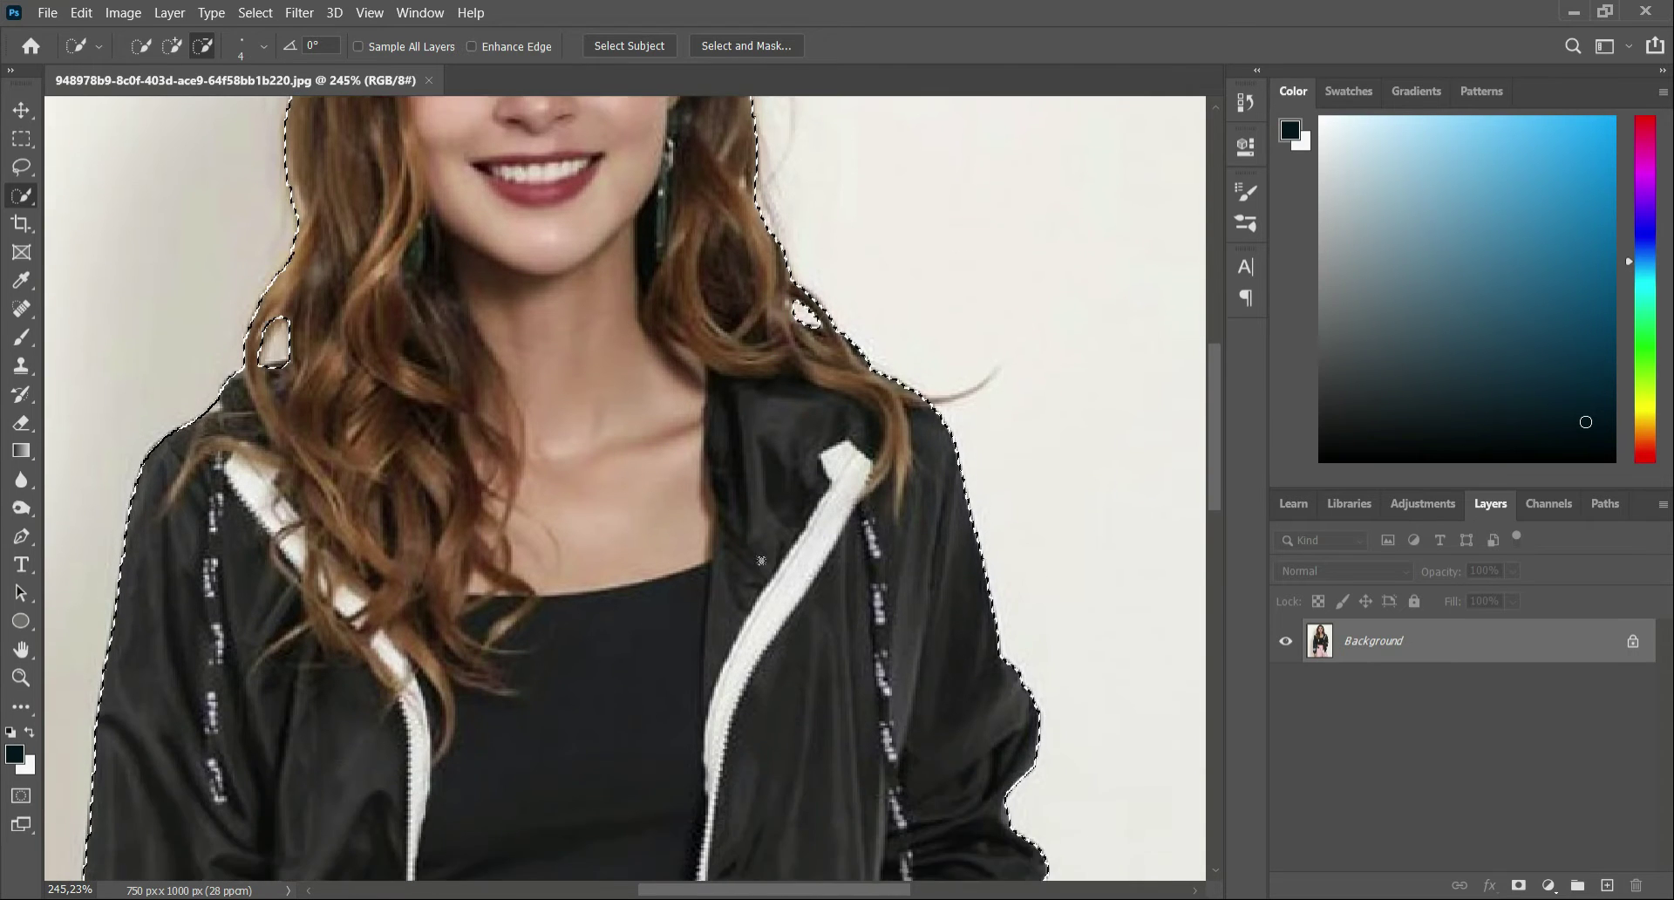
scroll(760, 568, "down", 6)
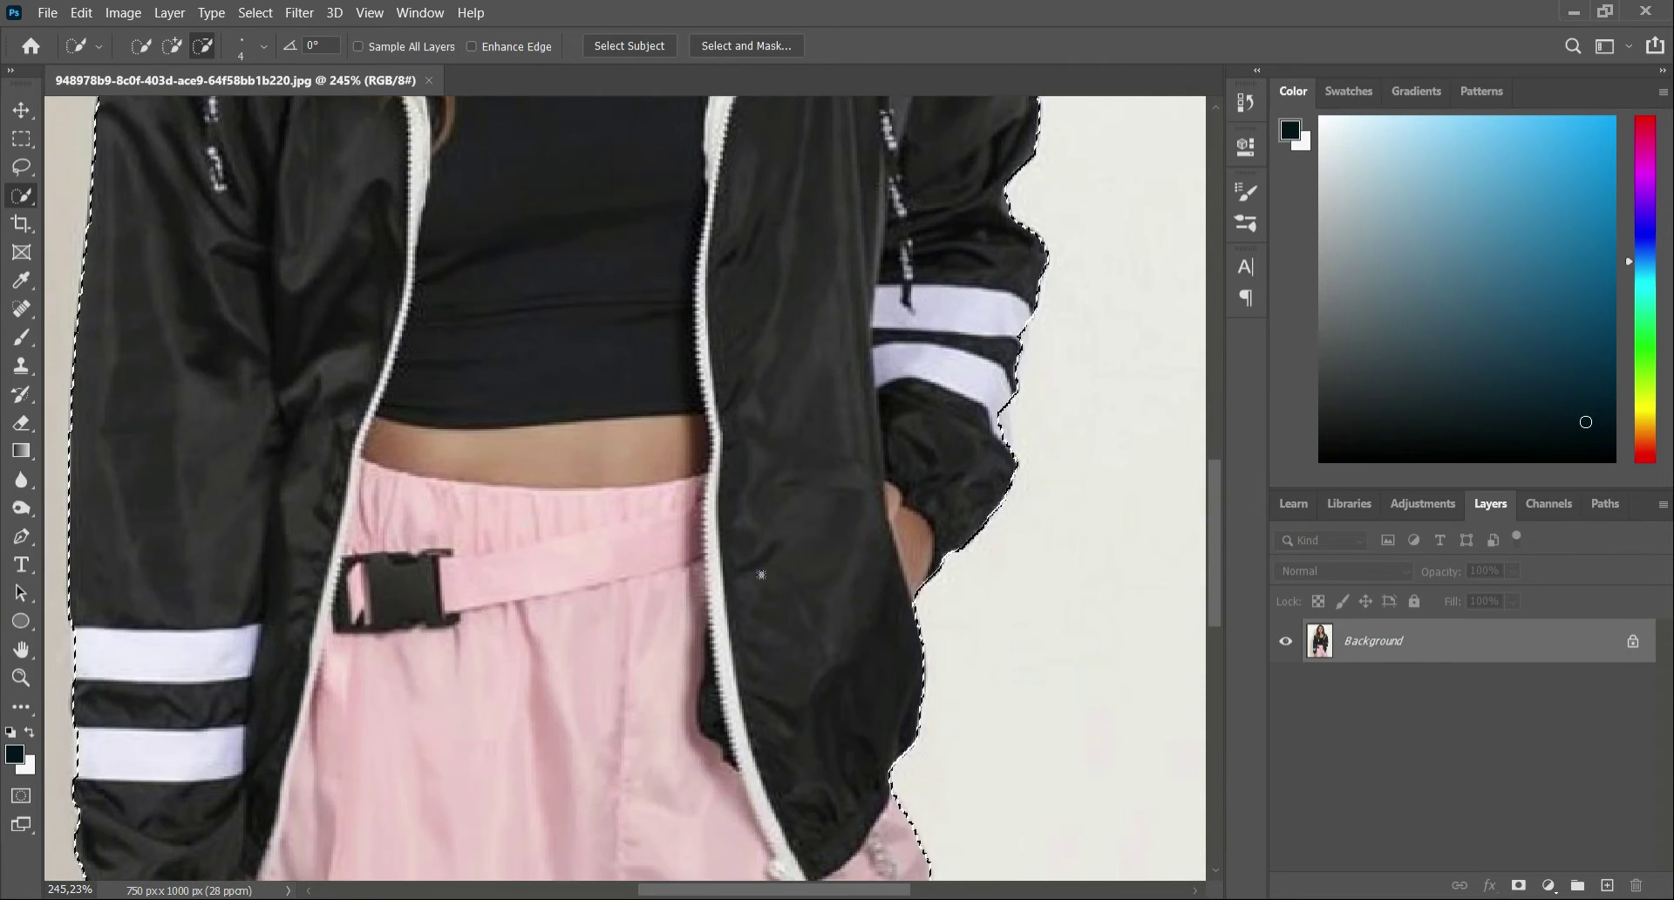
scroll(761, 574, "down", 5)
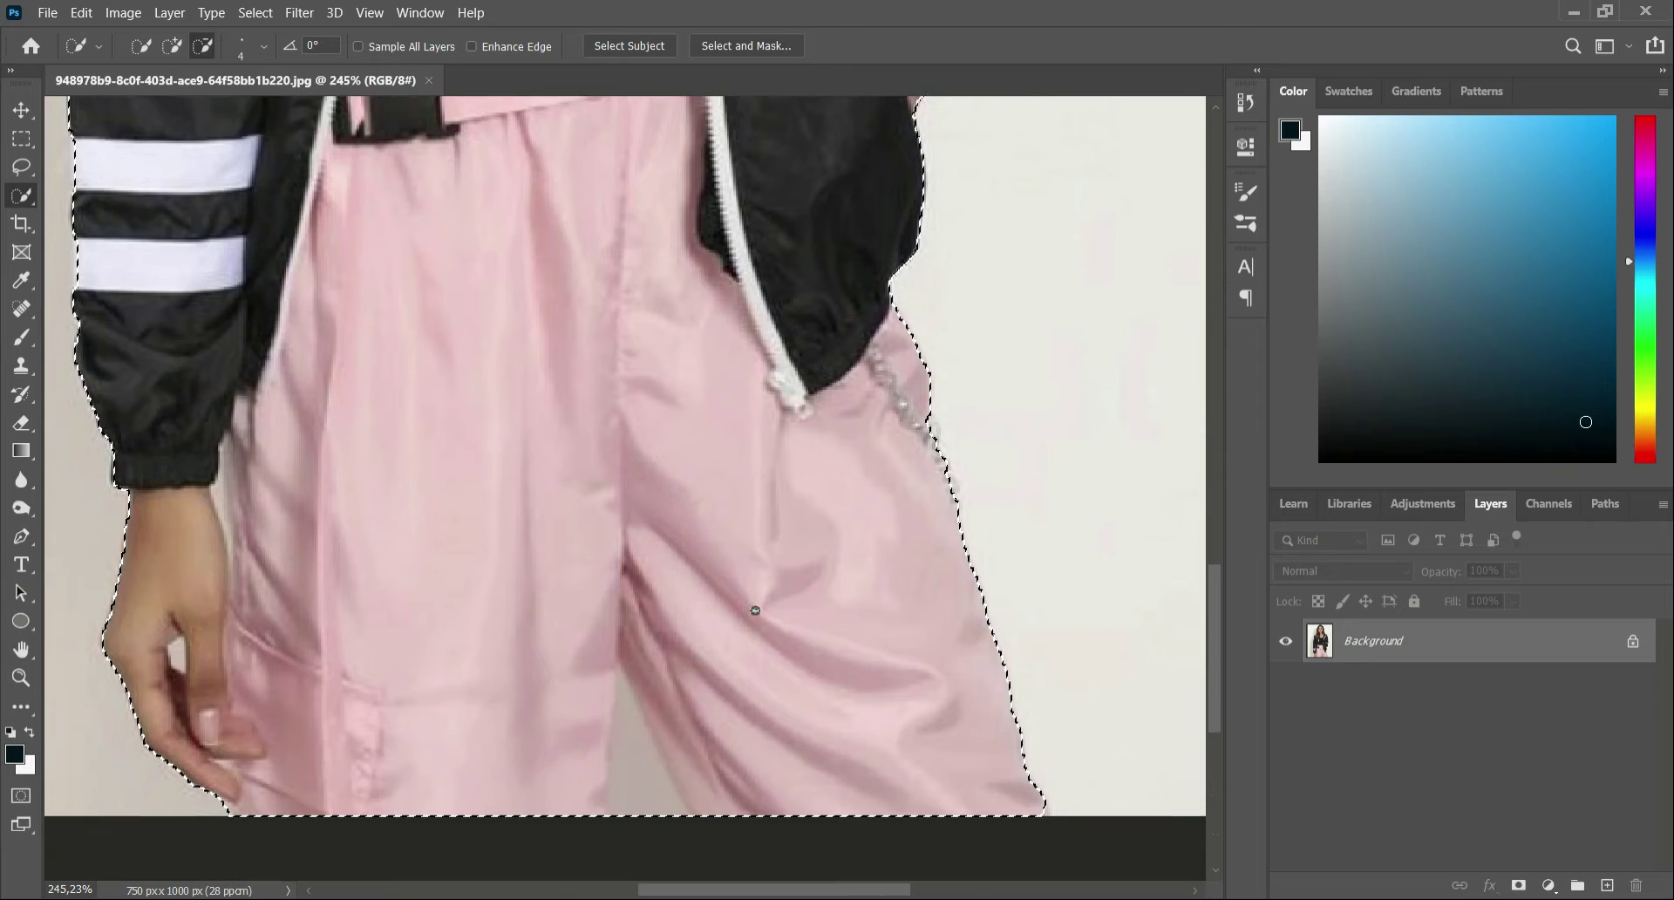
left_click(622, 626)
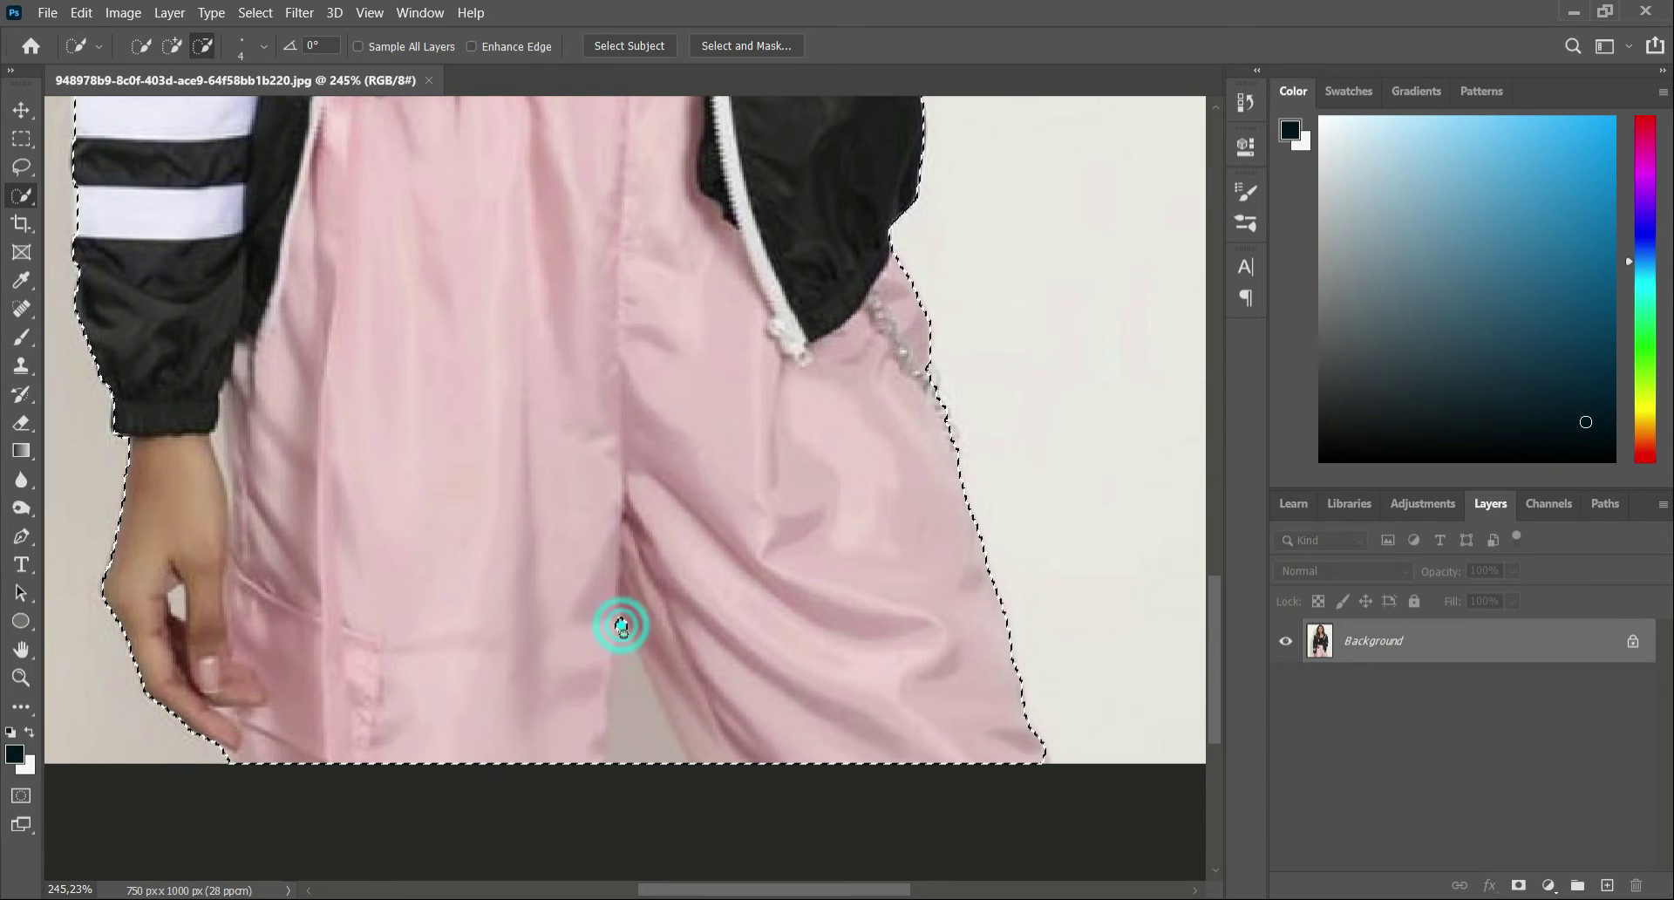
left_click(627, 697)
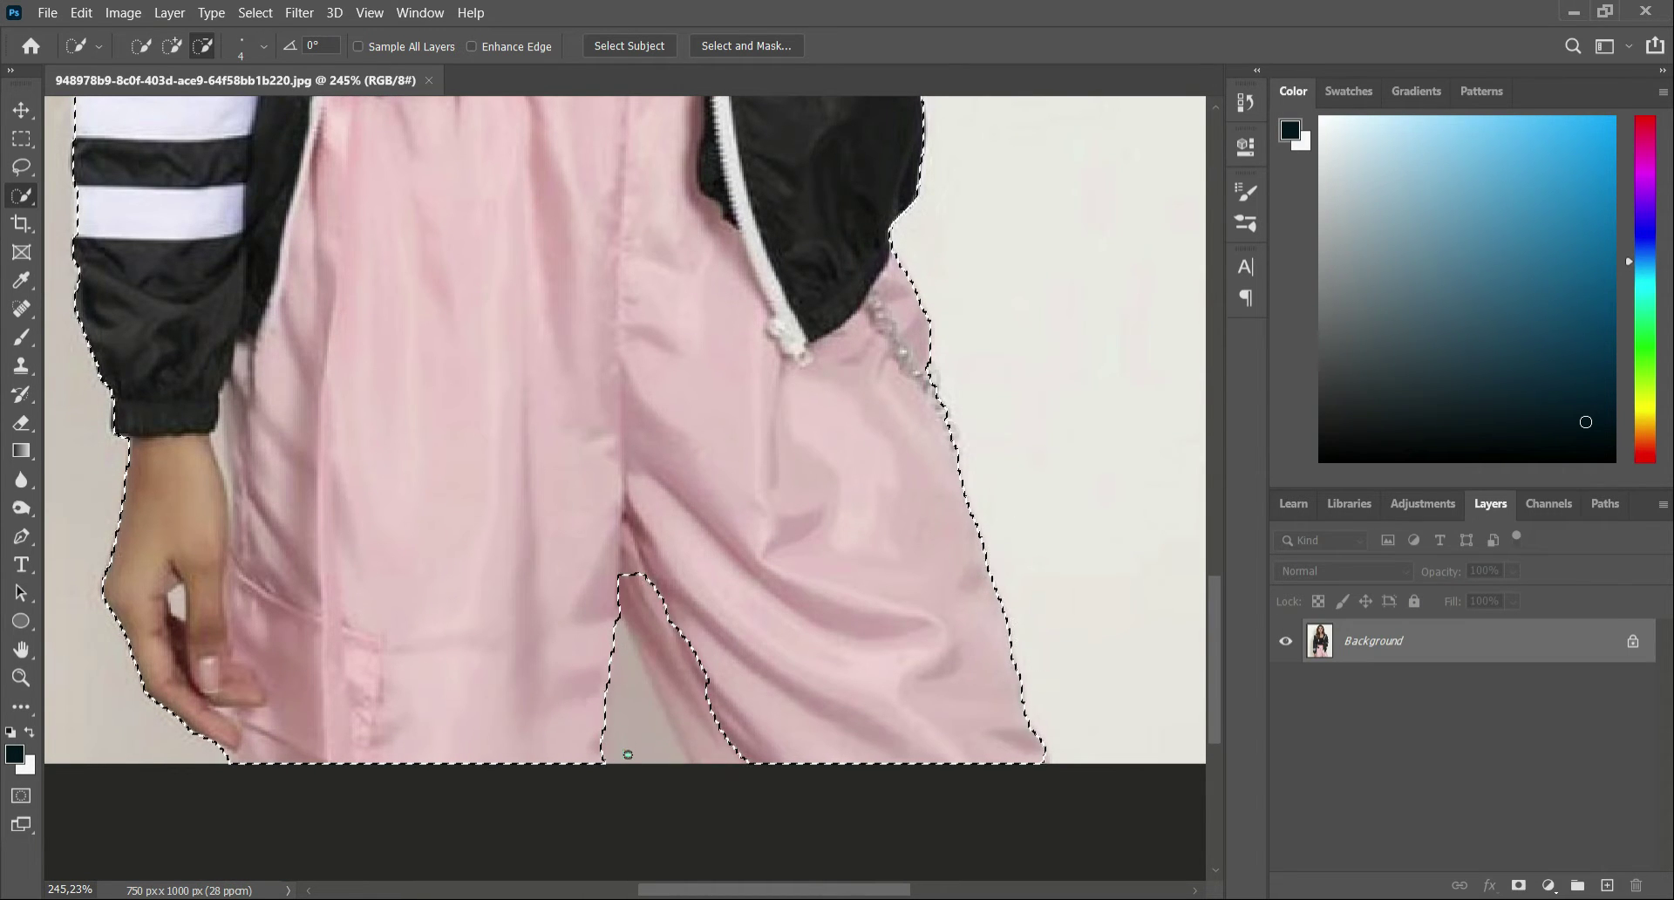
left_click(171, 46)
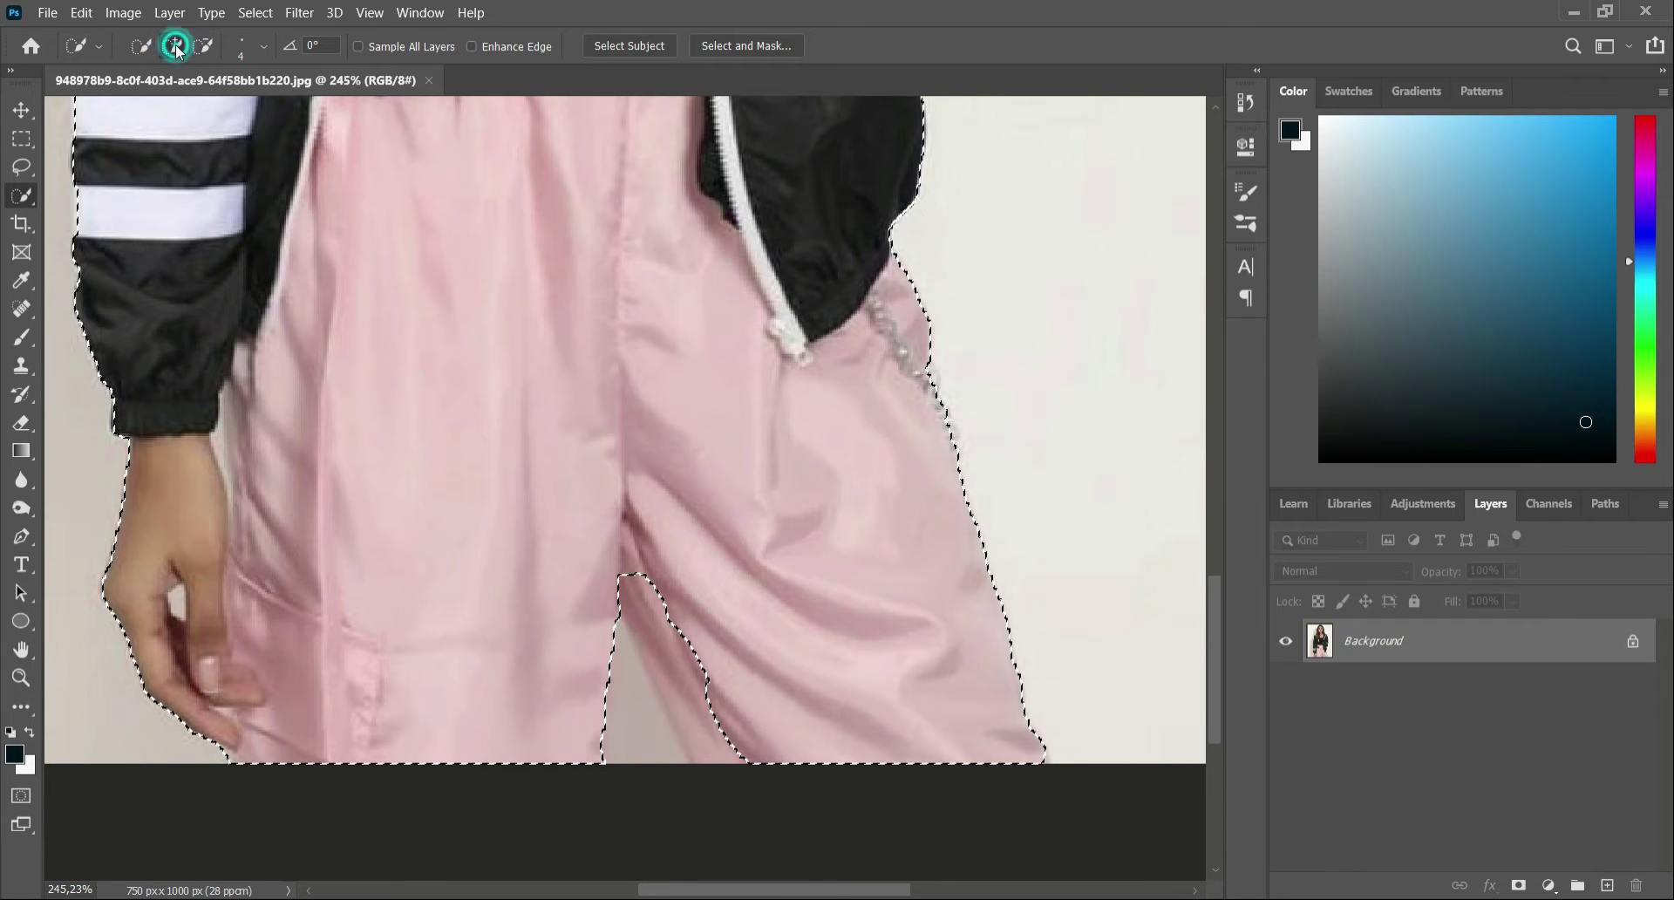
left_click(635, 576)
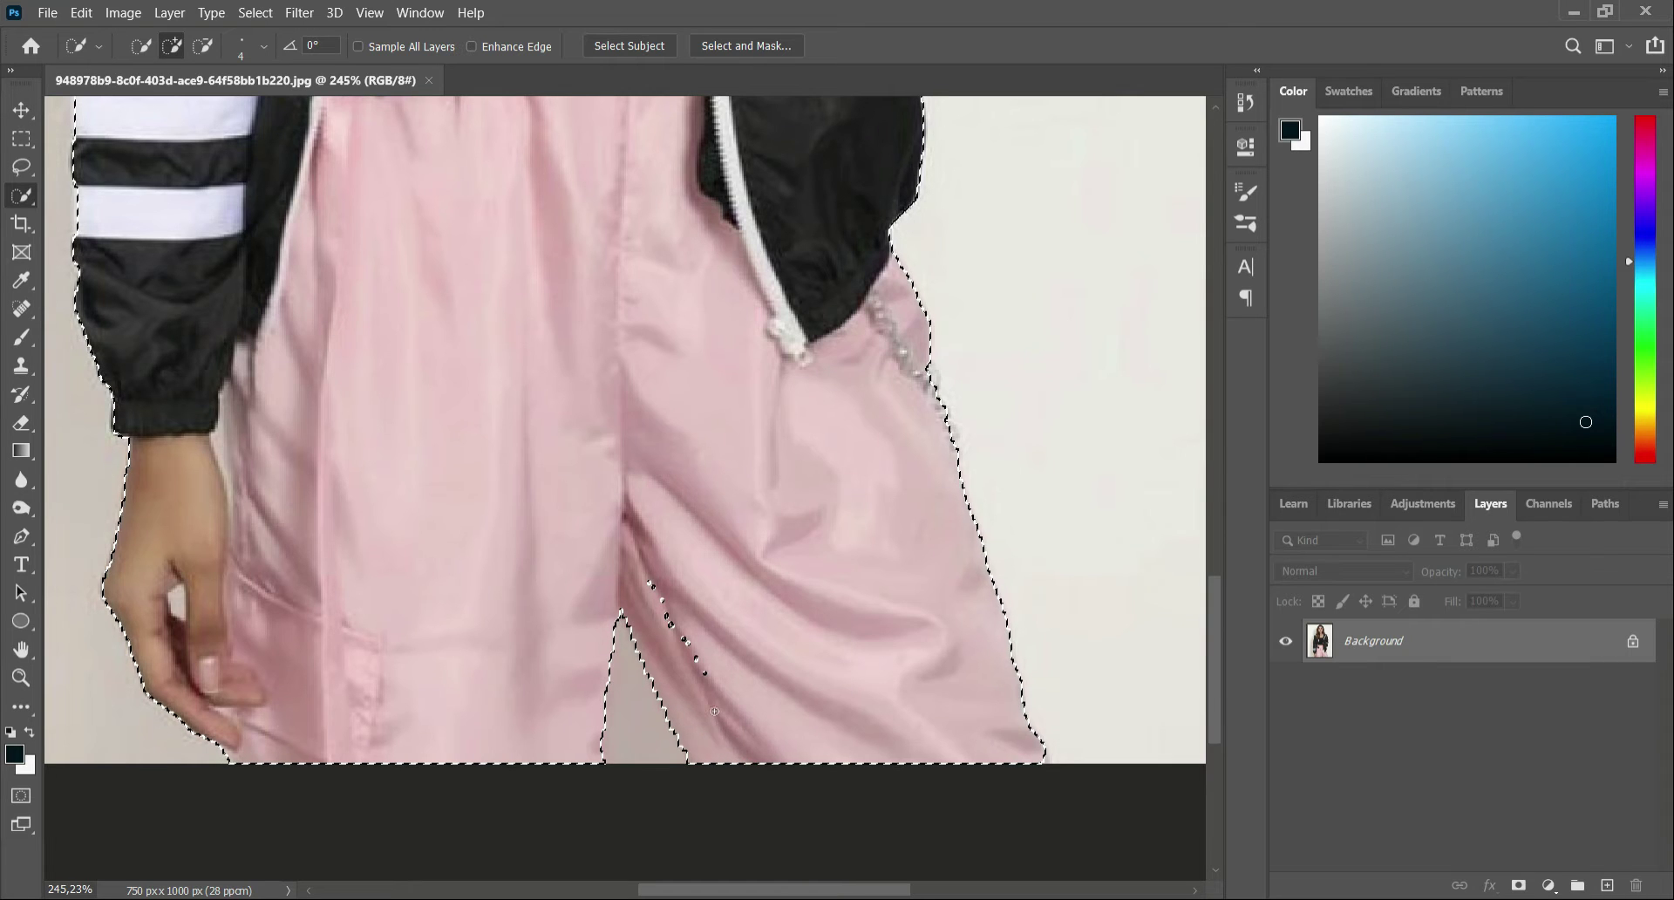
- Subtract the background gaps inside the curled hand and between the wrist and the trousers from the selection
scroll(646, 575, "down", 2)
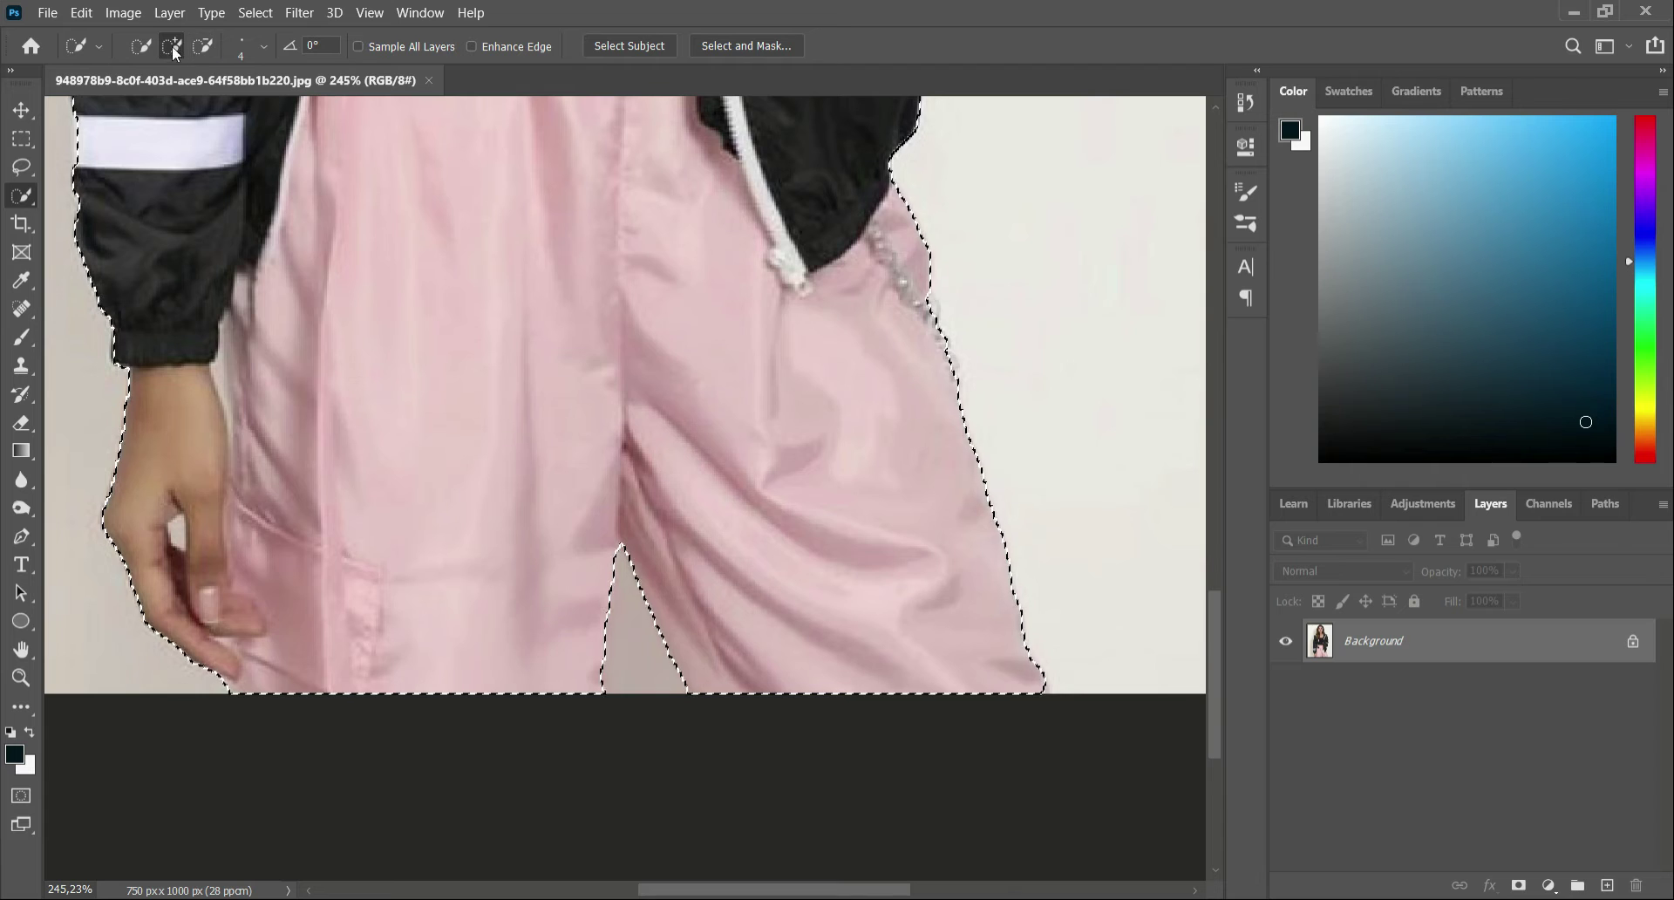
left_click(204, 45)
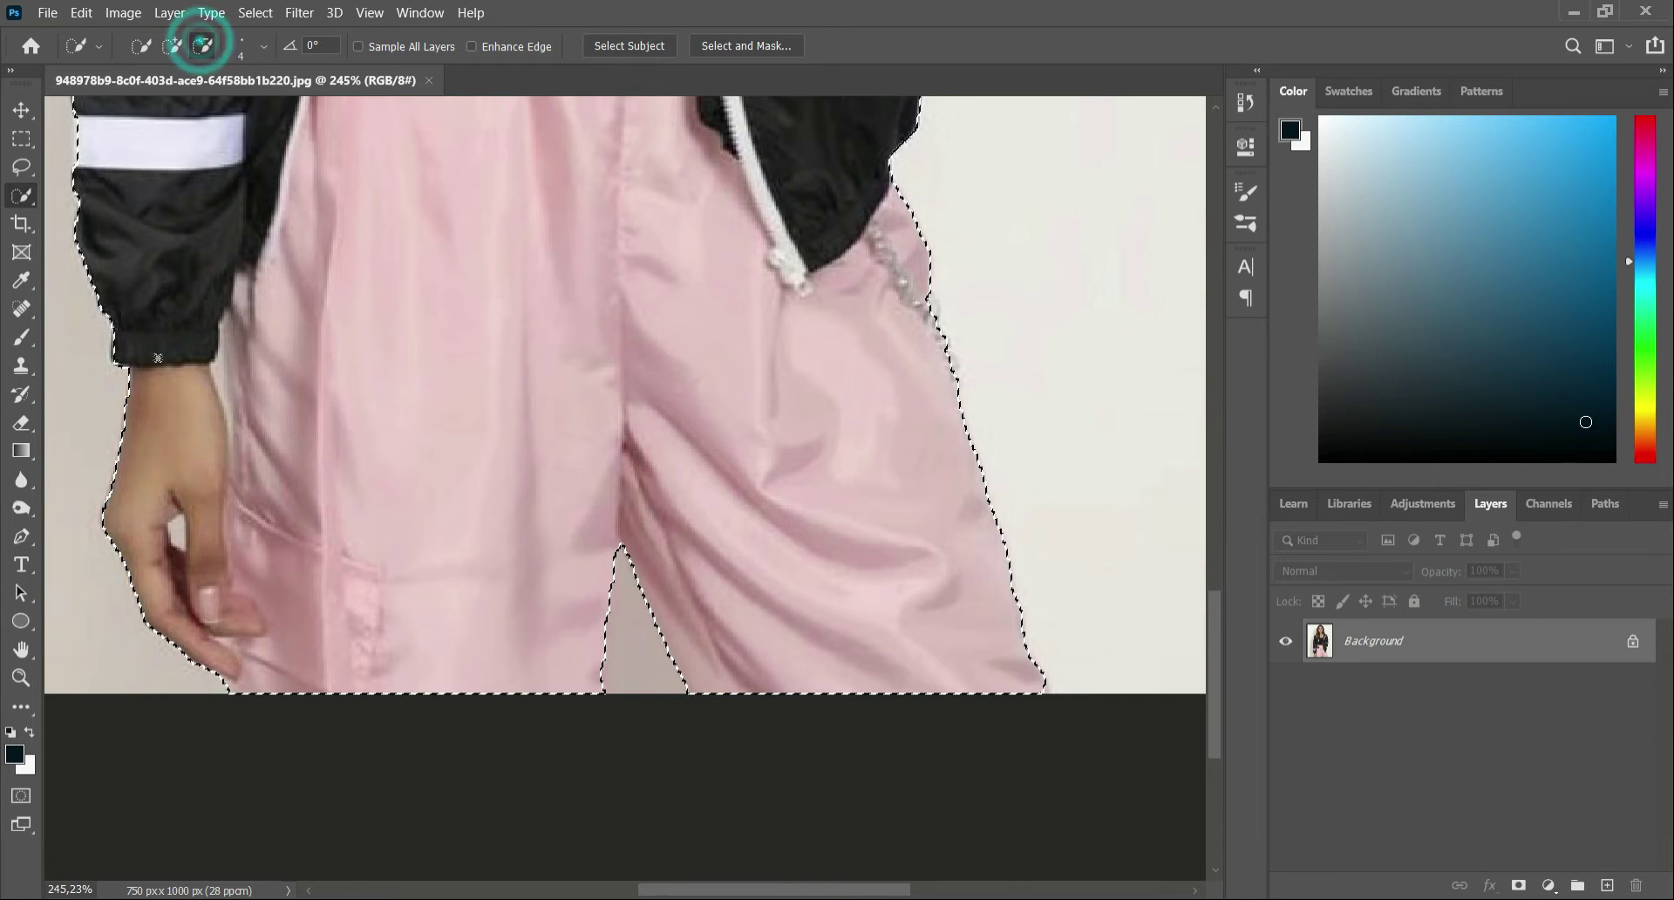
left_click(175, 515)
scroll(178, 514, "up", 5)
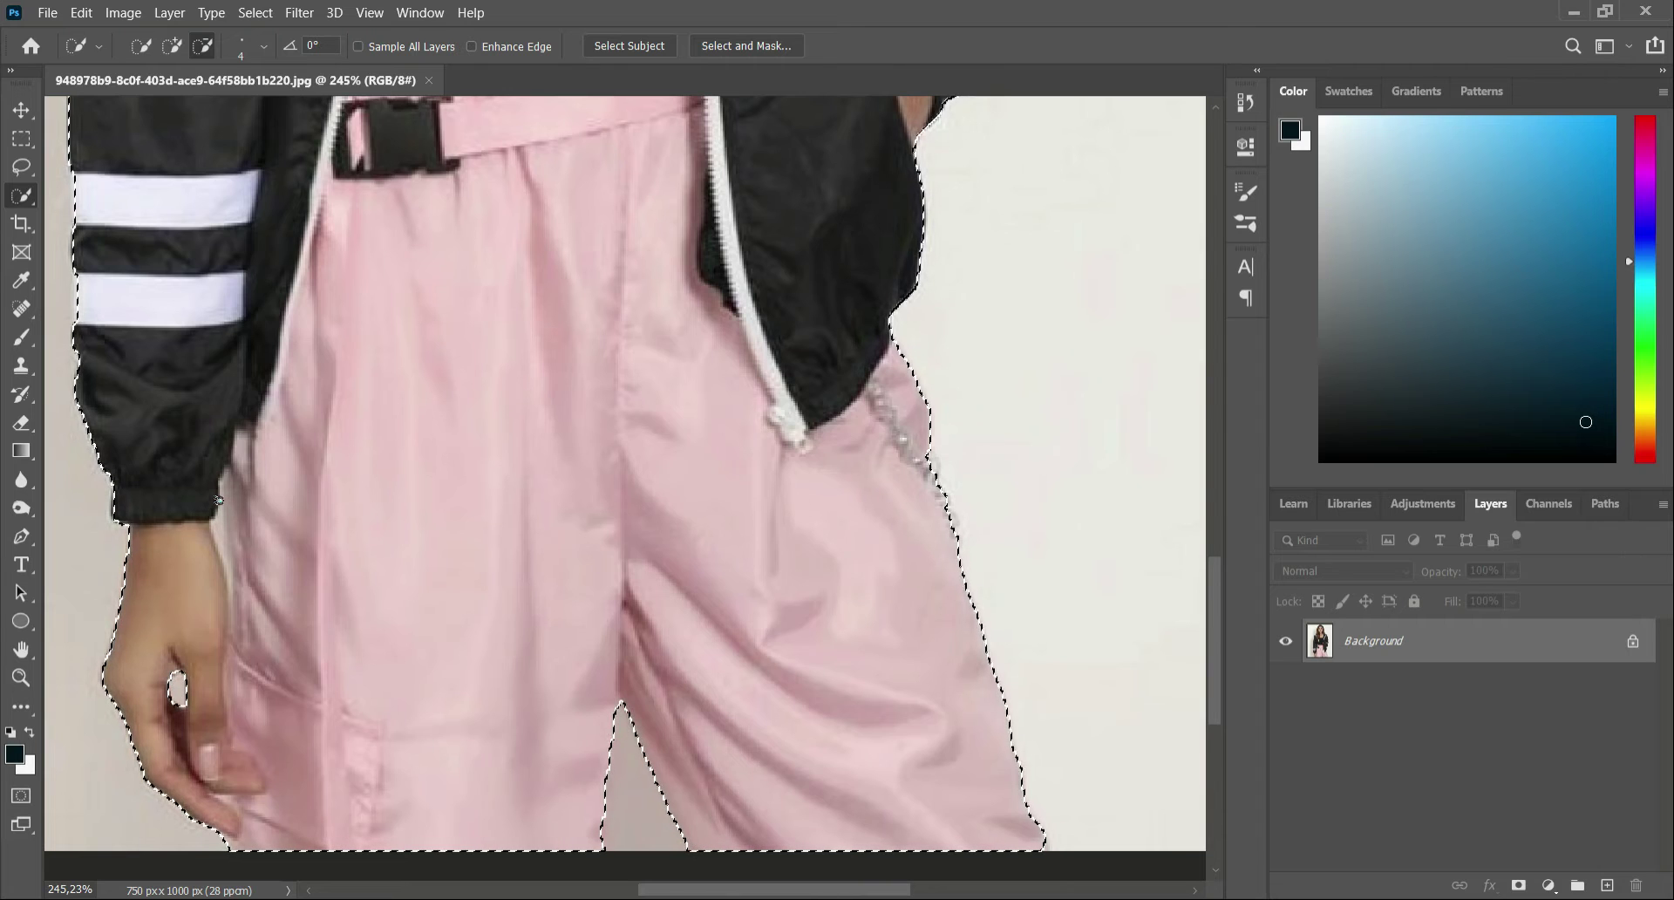
left_click(220, 518)
left_click(221, 528)
left_click_drag(221, 527, 225, 557)
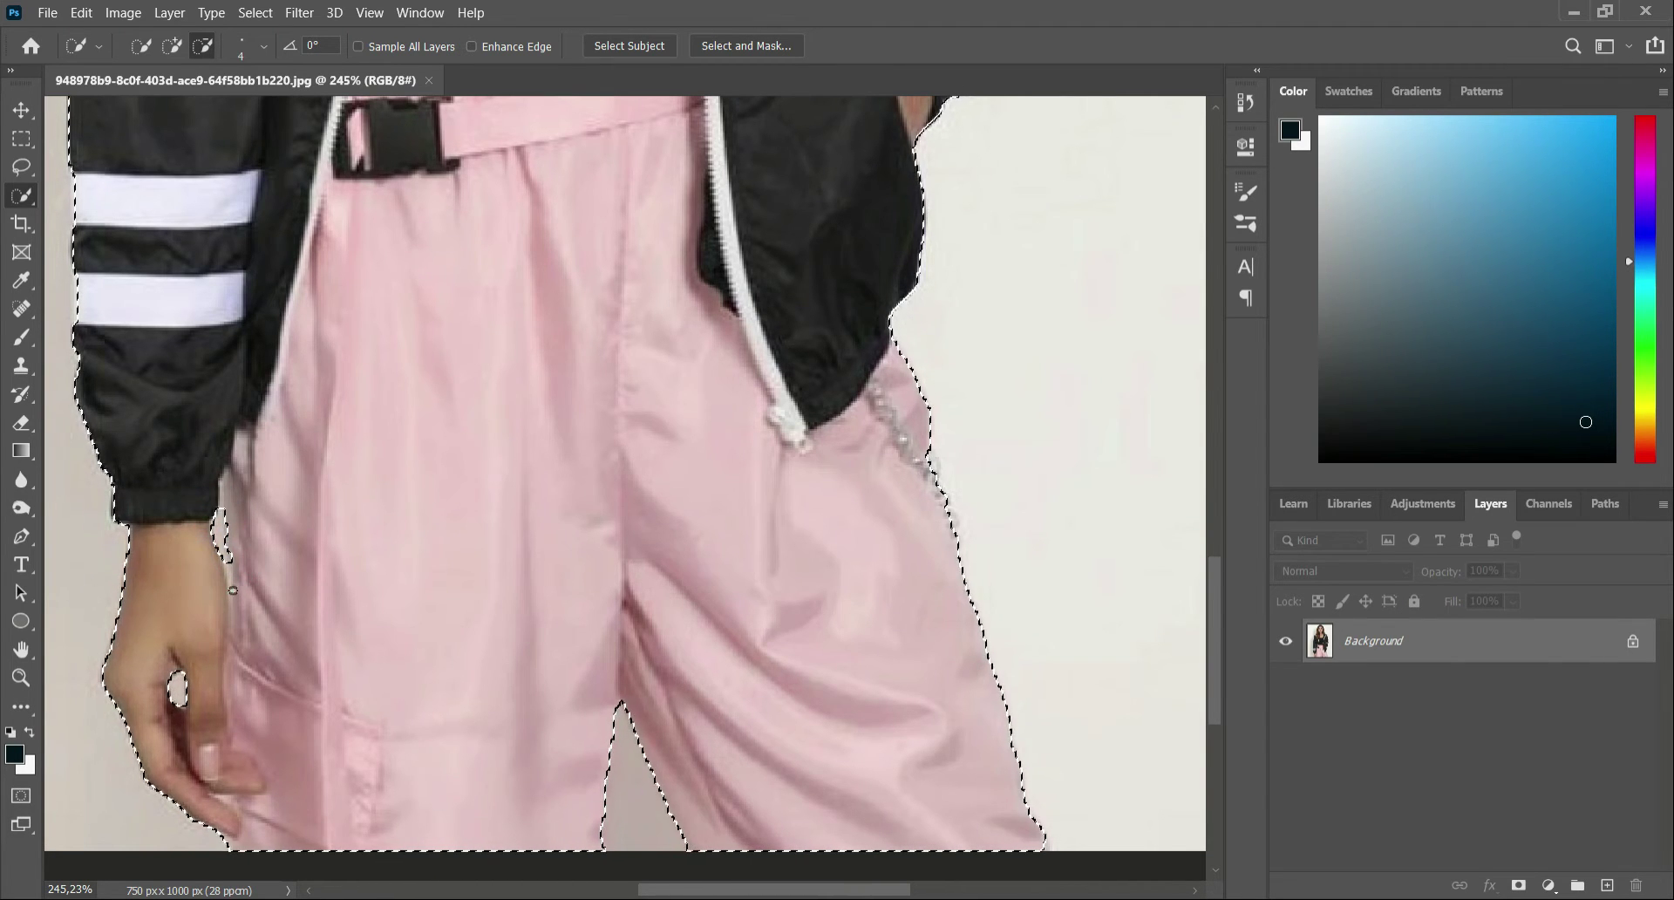
left_click(232, 590)
- Examine the selection outline along the sleeves, shoulders and hair, and around the whole figure
scroll(222, 511, "down", 4)
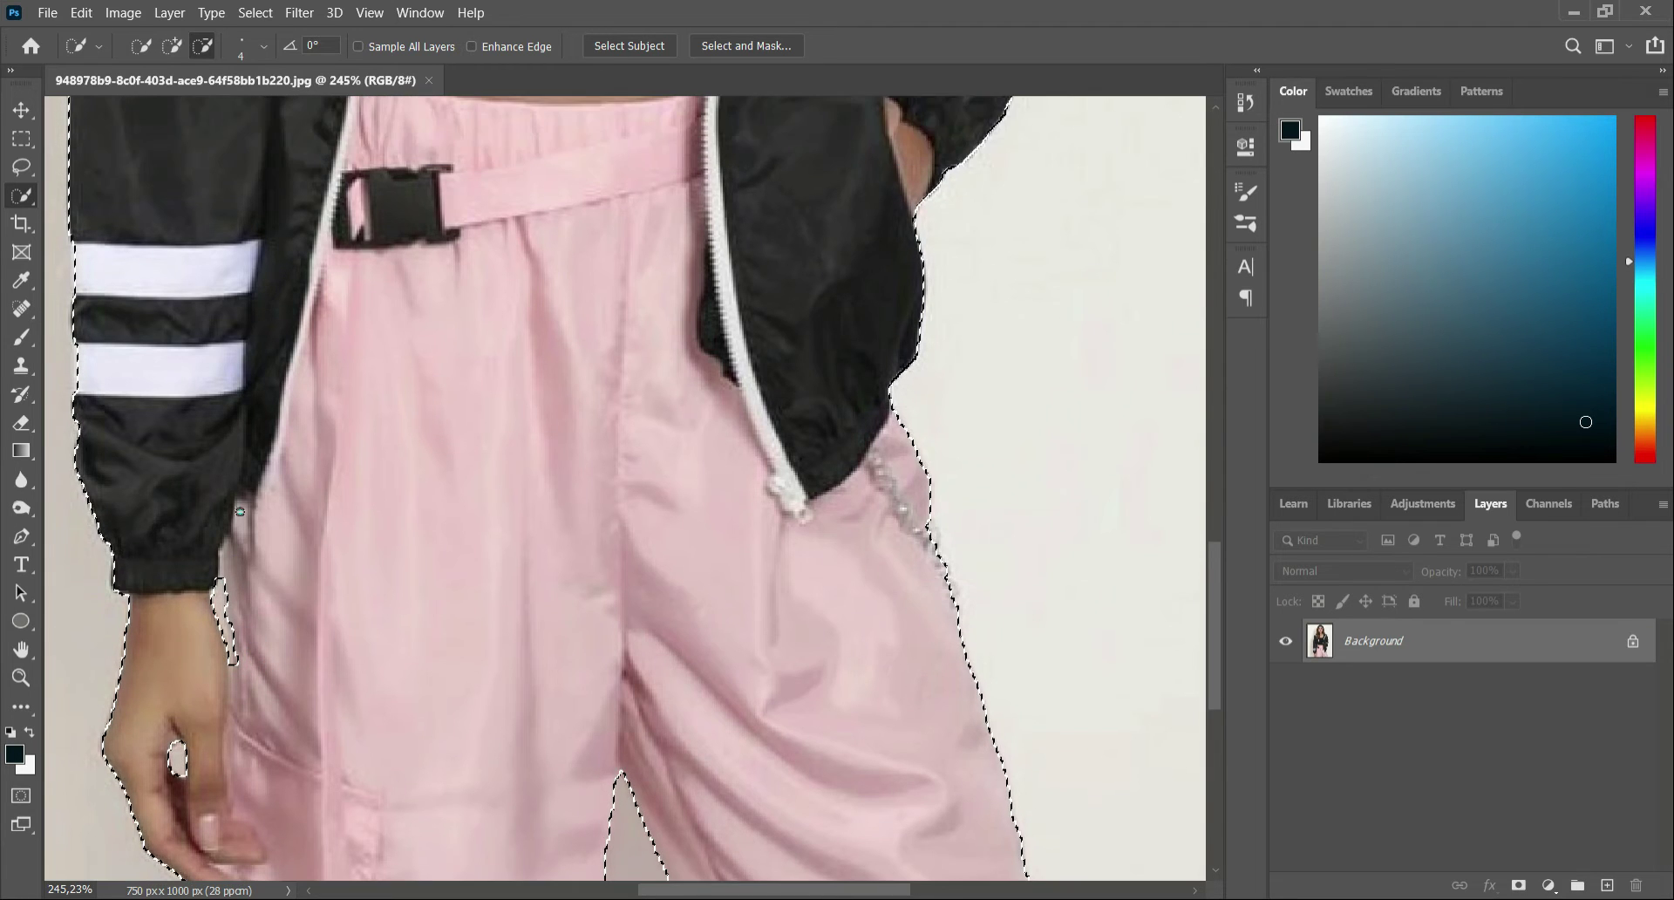
scroll(242, 506, "down", 1)
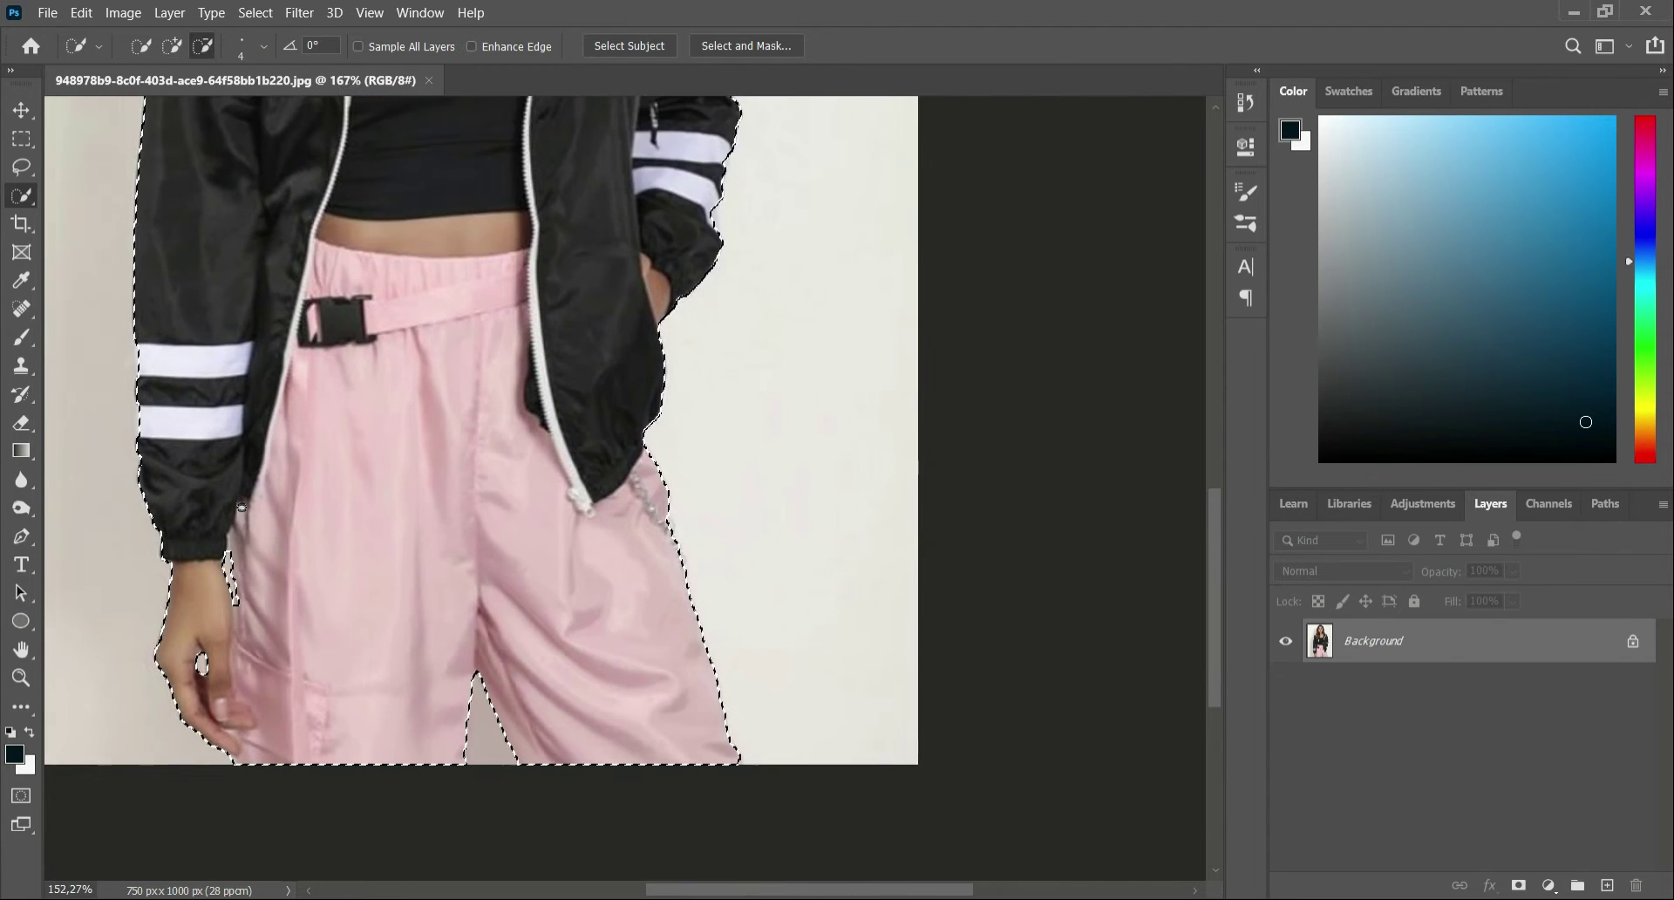
scroll(236, 492, "up", 5)
scroll(234, 479, "up", 6)
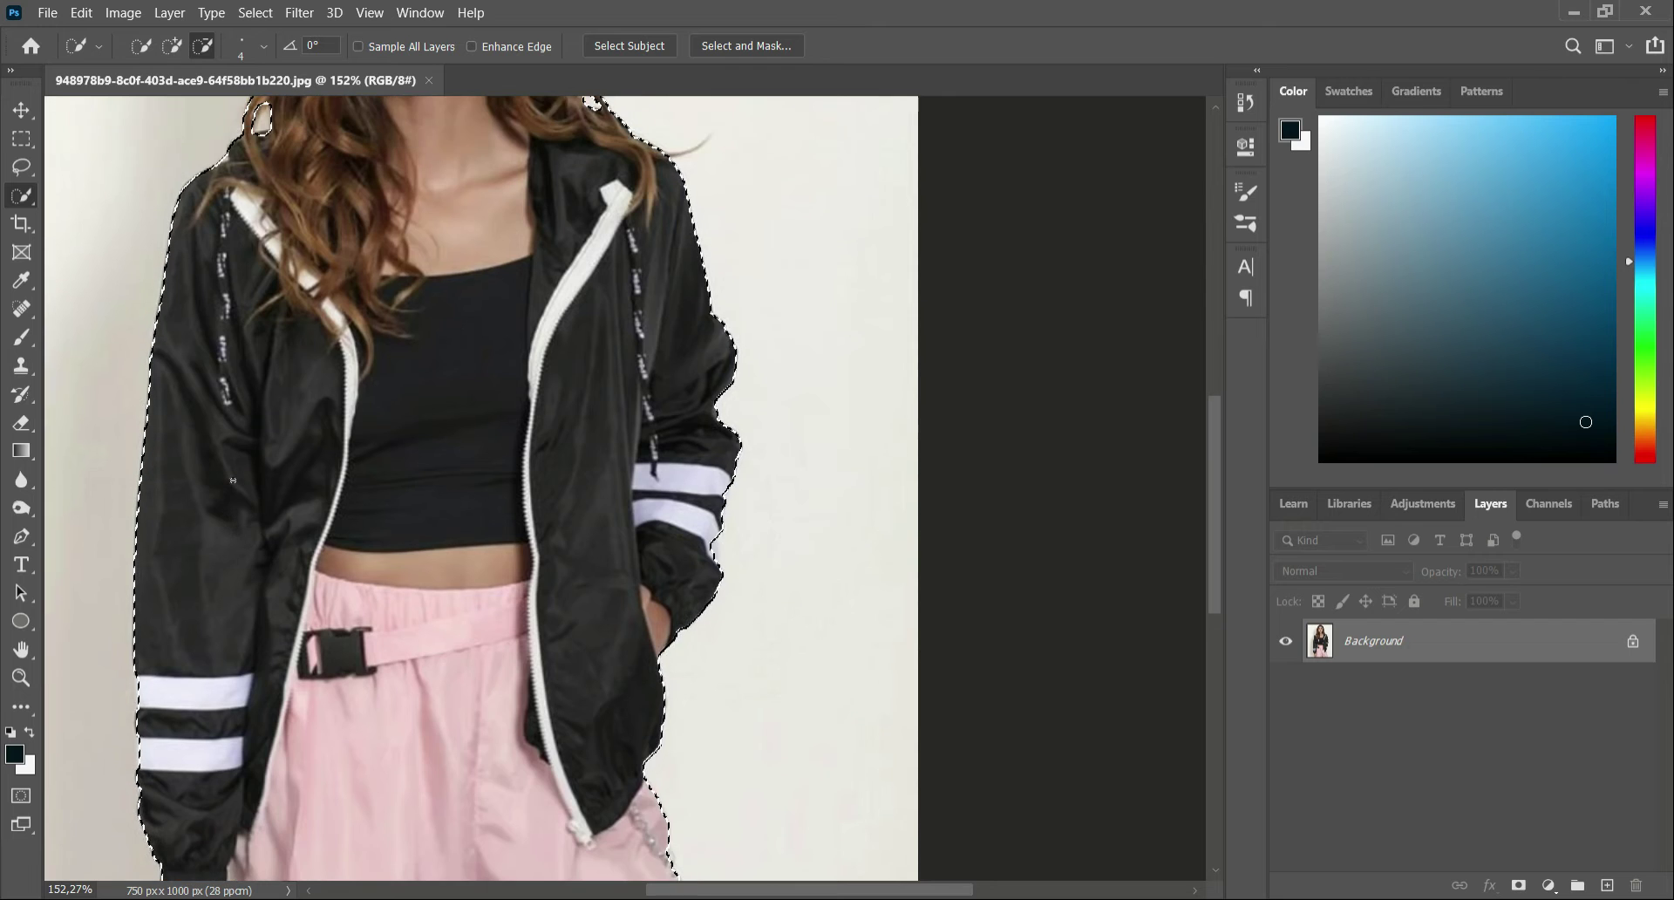
scroll(233, 479, "up", 2)
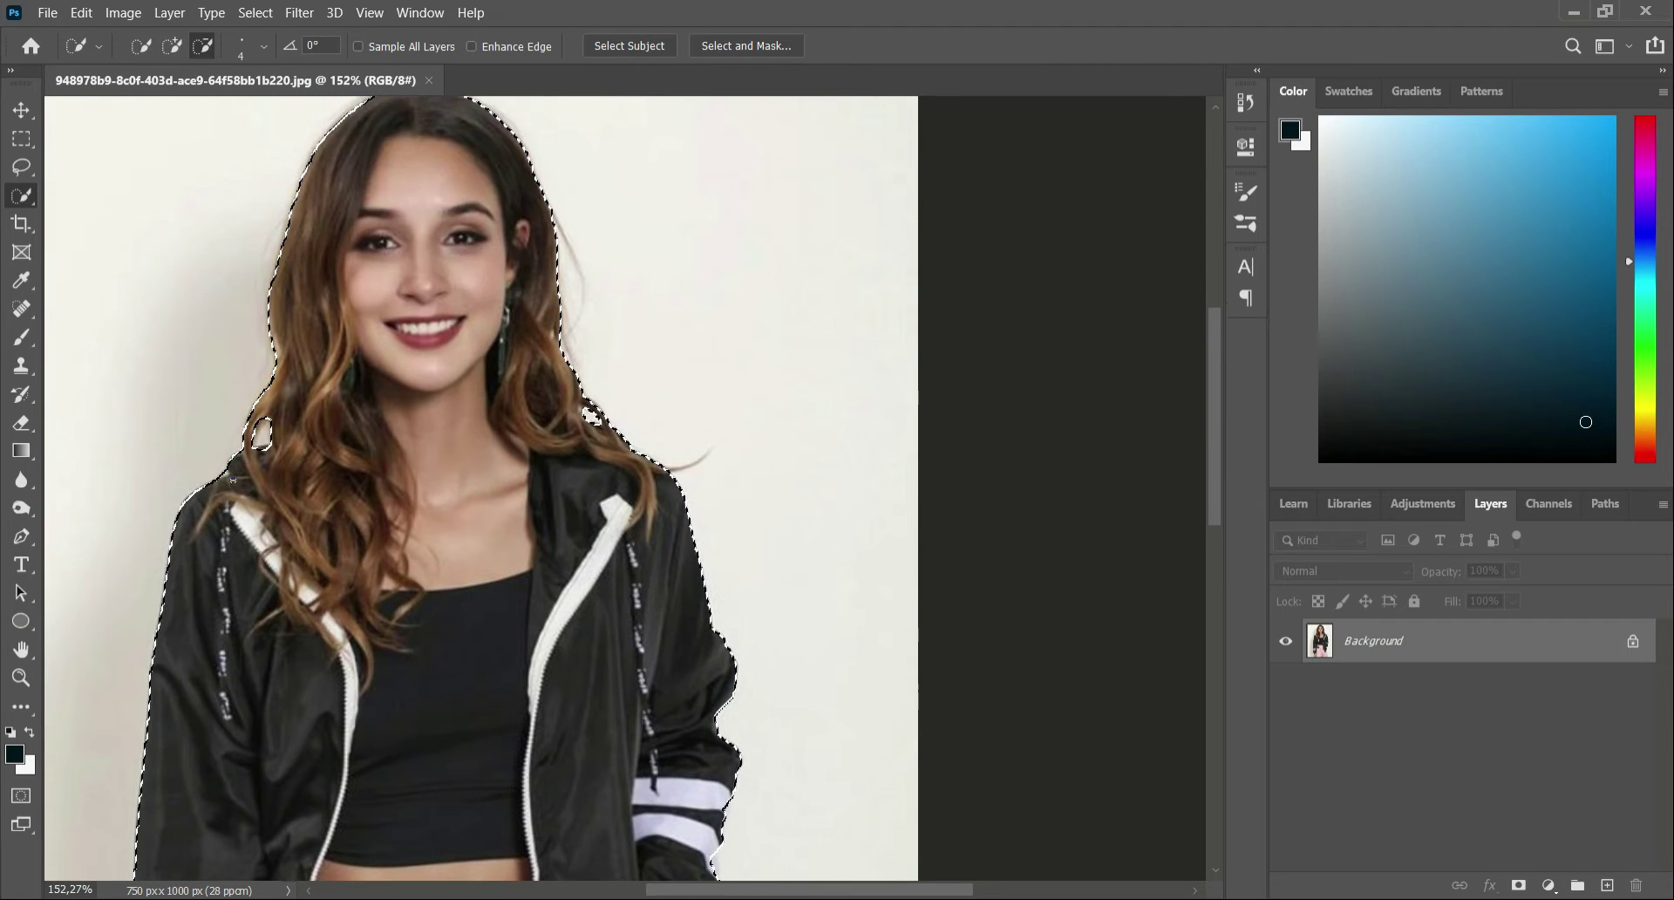
scroll(233, 479, "up", 2)
scroll(233, 480, "down", 2)
scroll(233, 479, "down", 2)
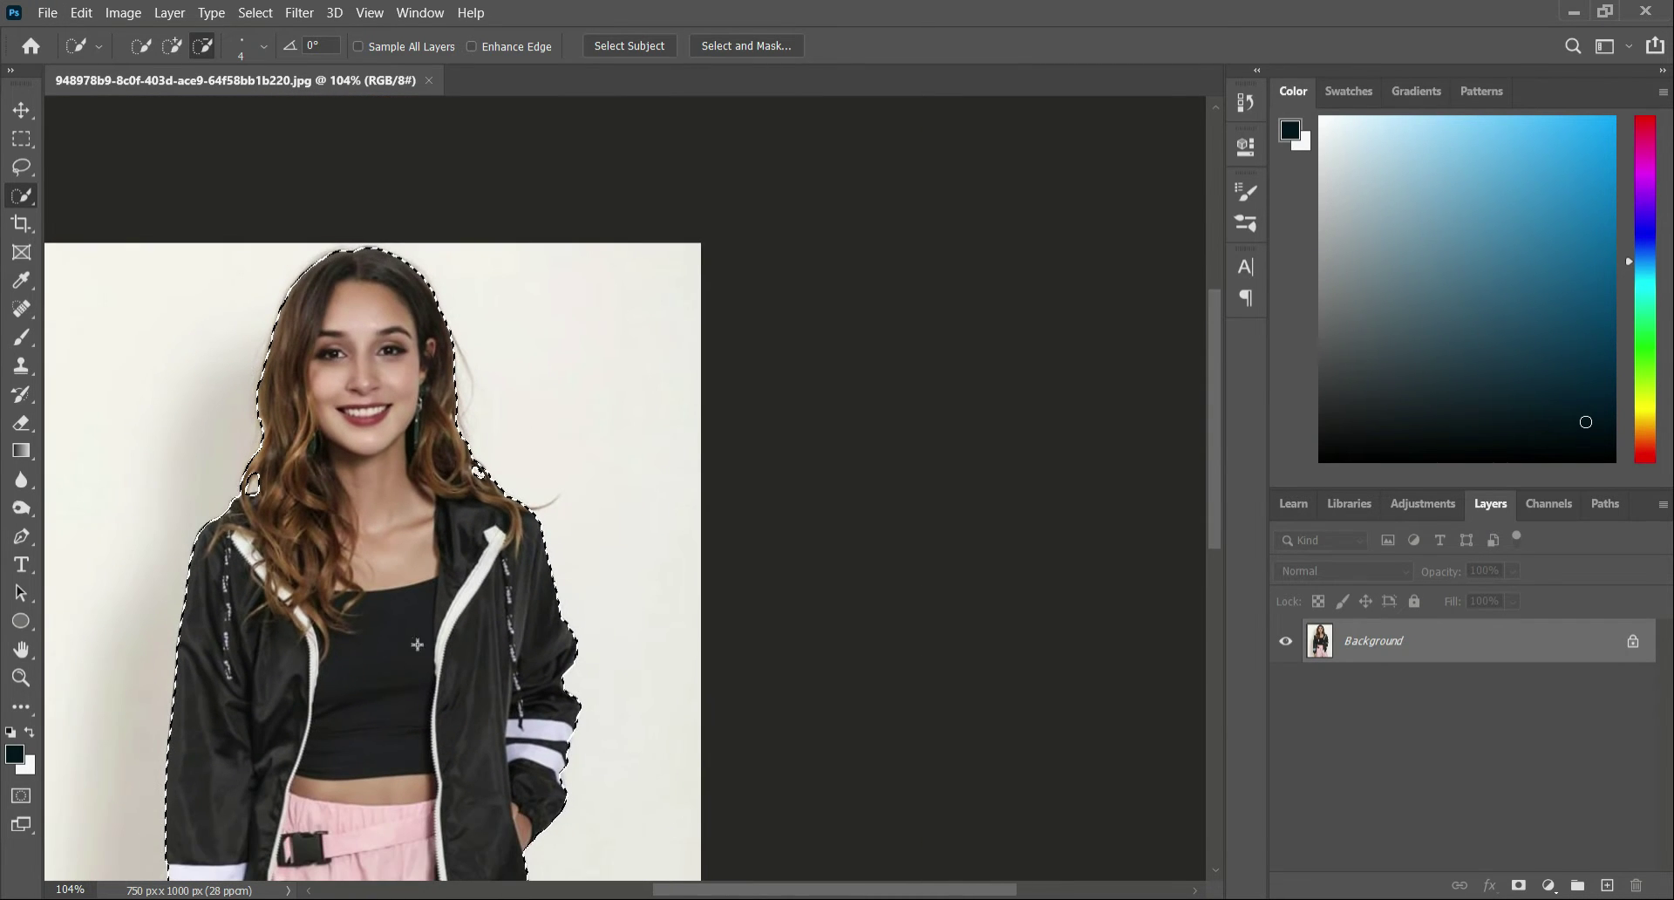
left_click_drag(706, 890, 621, 891)
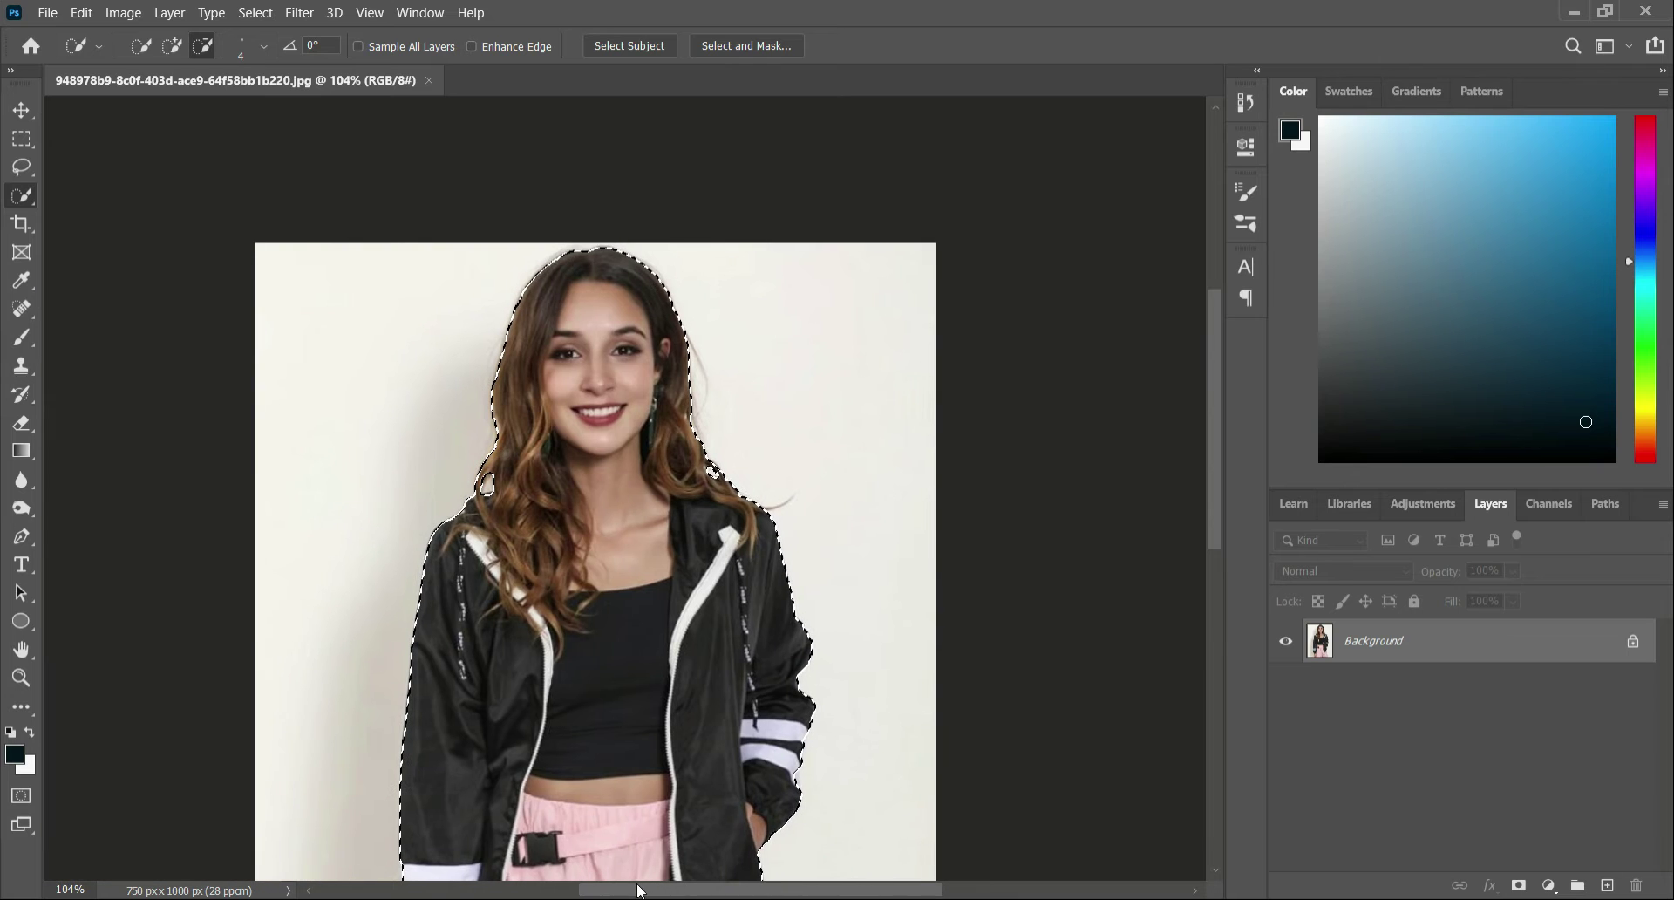
scroll(586, 758, "down", 2)
scroll(586, 757, "down", 1)
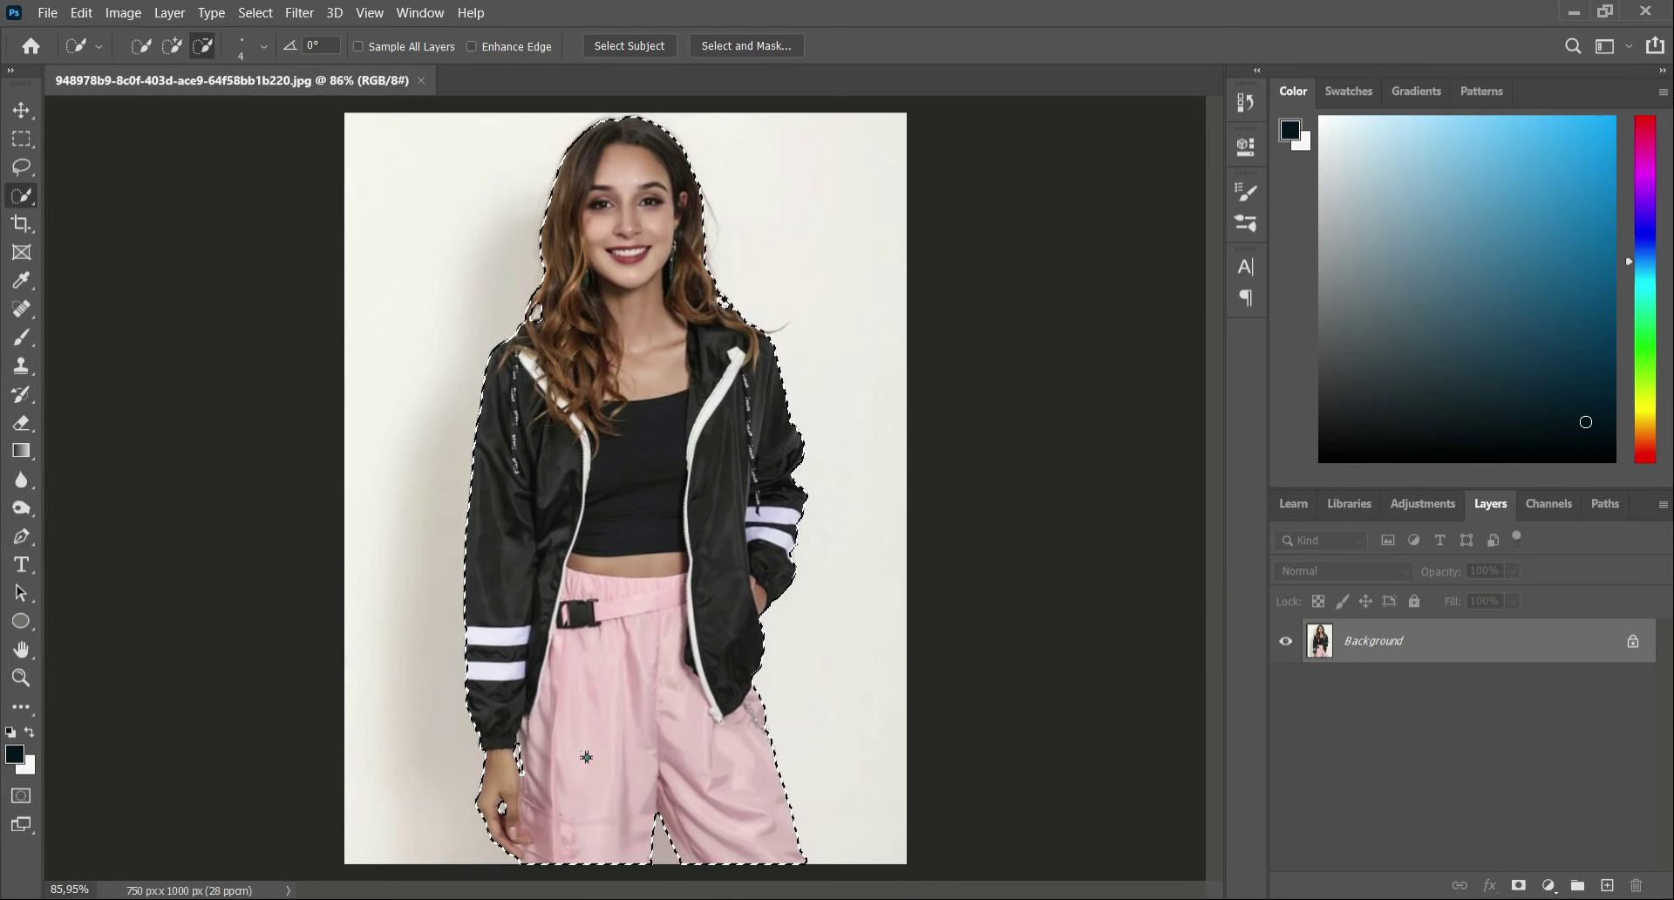
- In Select and Mask, set the edge radius to 1 px and brush Refine Edge over the hair, hand and lower trouser-leg edges
left_click(733, 50)
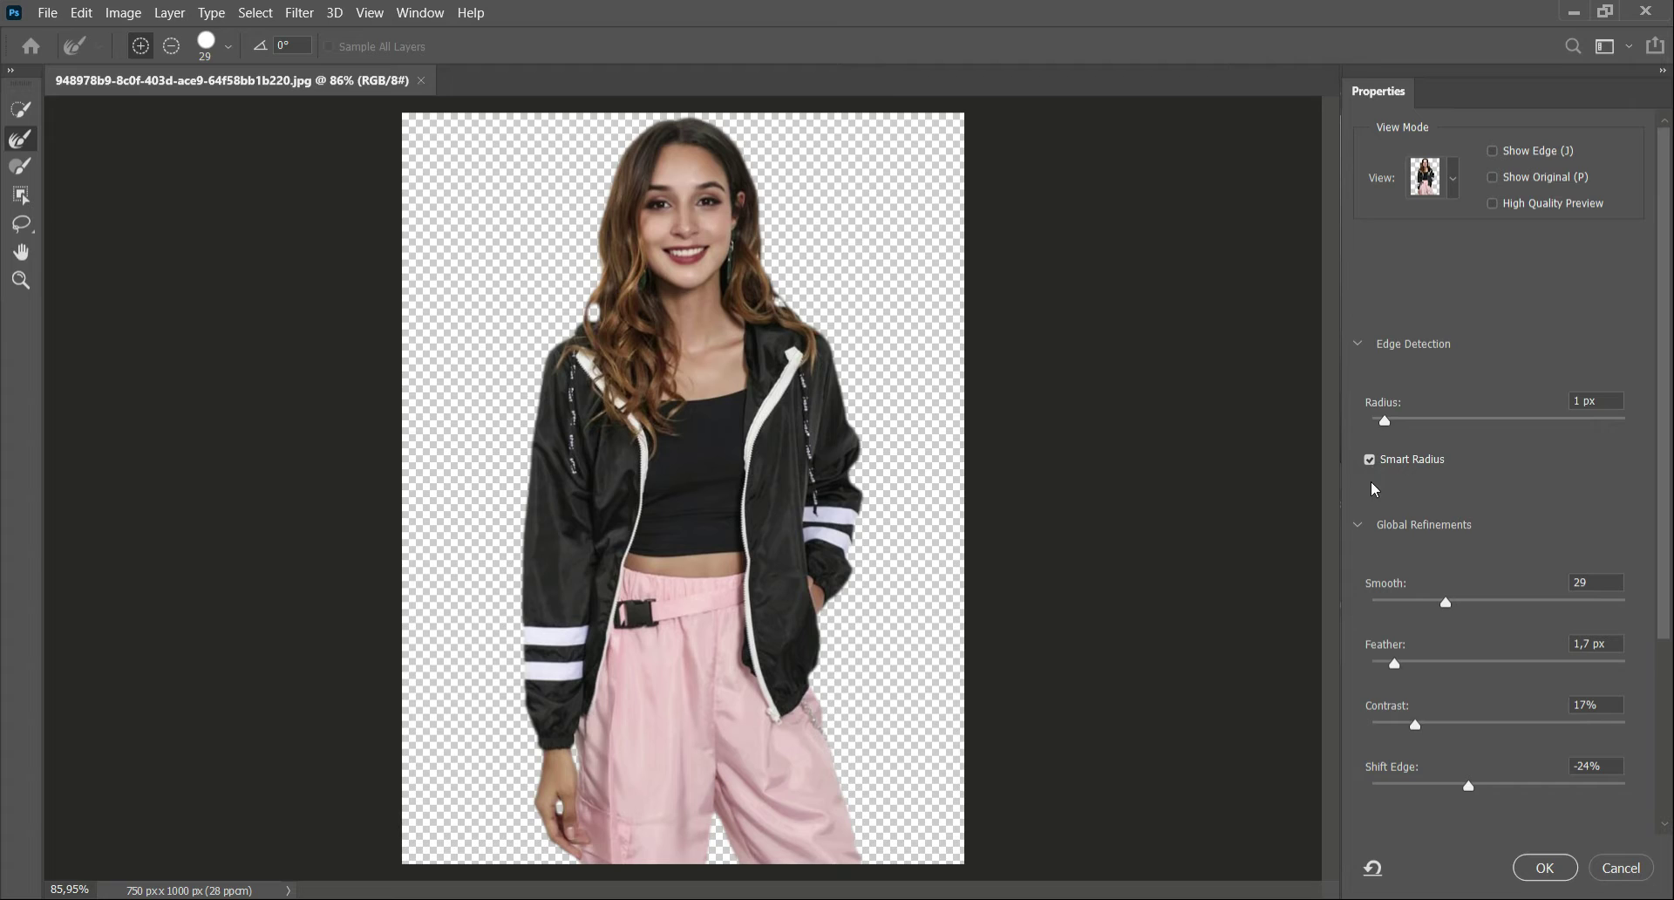
left_click_drag(1386, 420, 1386, 419)
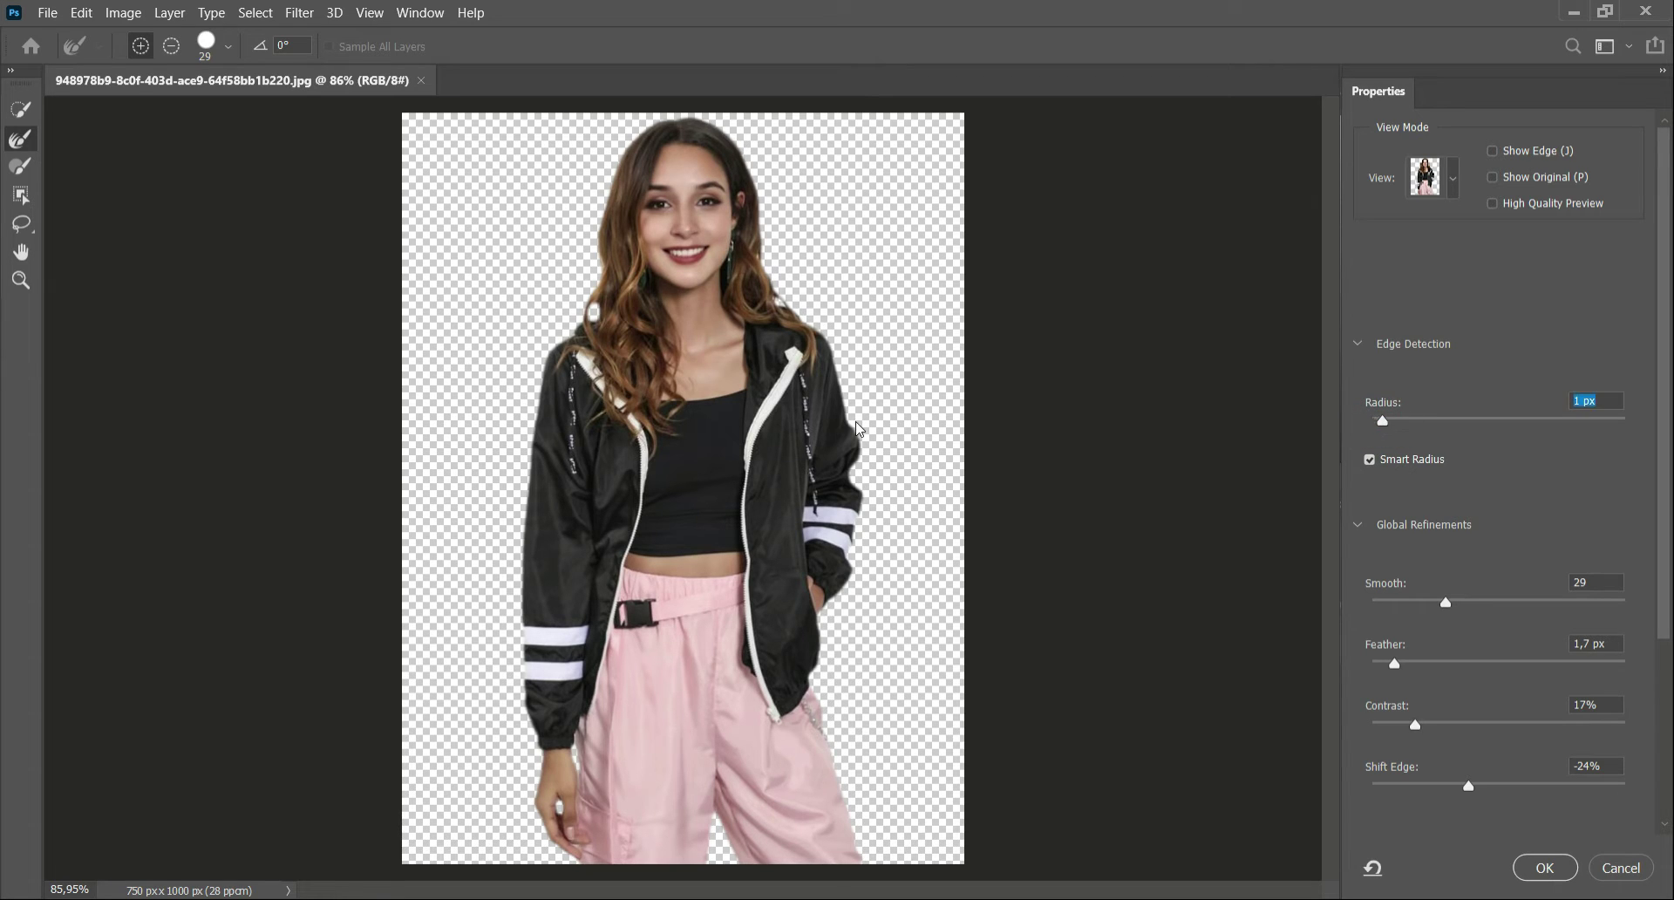
left_click(29, 147)
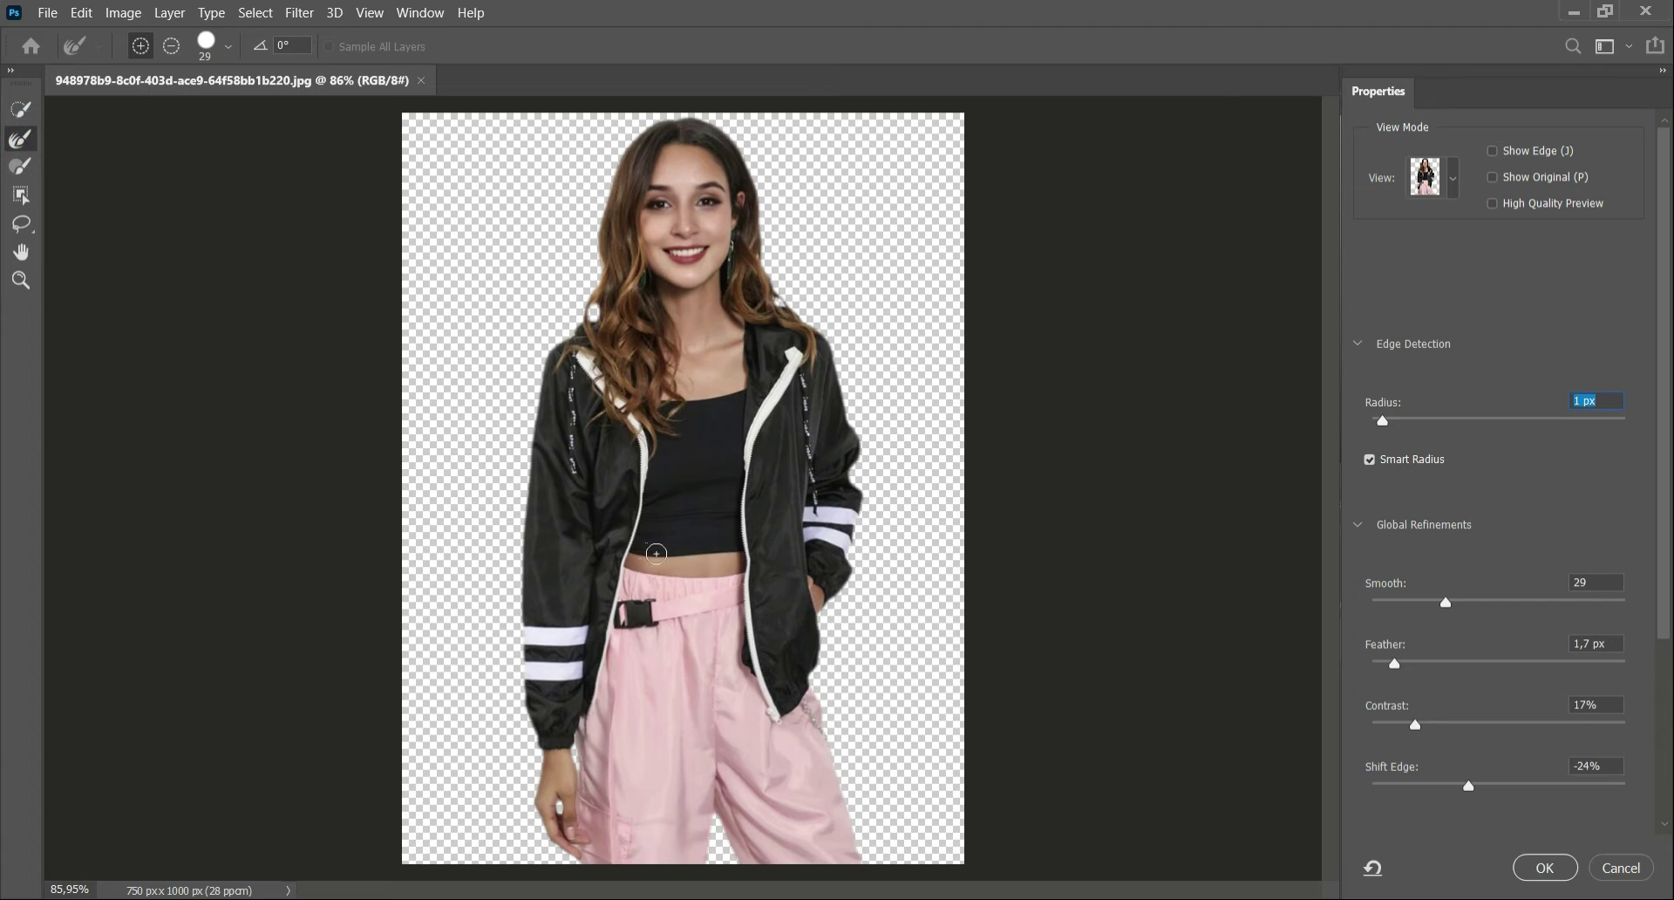
left_click(760, 194)
mouse_move(675, 143)
left_mouse_down()
mouse_move(626, 157)
mouse_move(576, 345)
left_mouse_up()
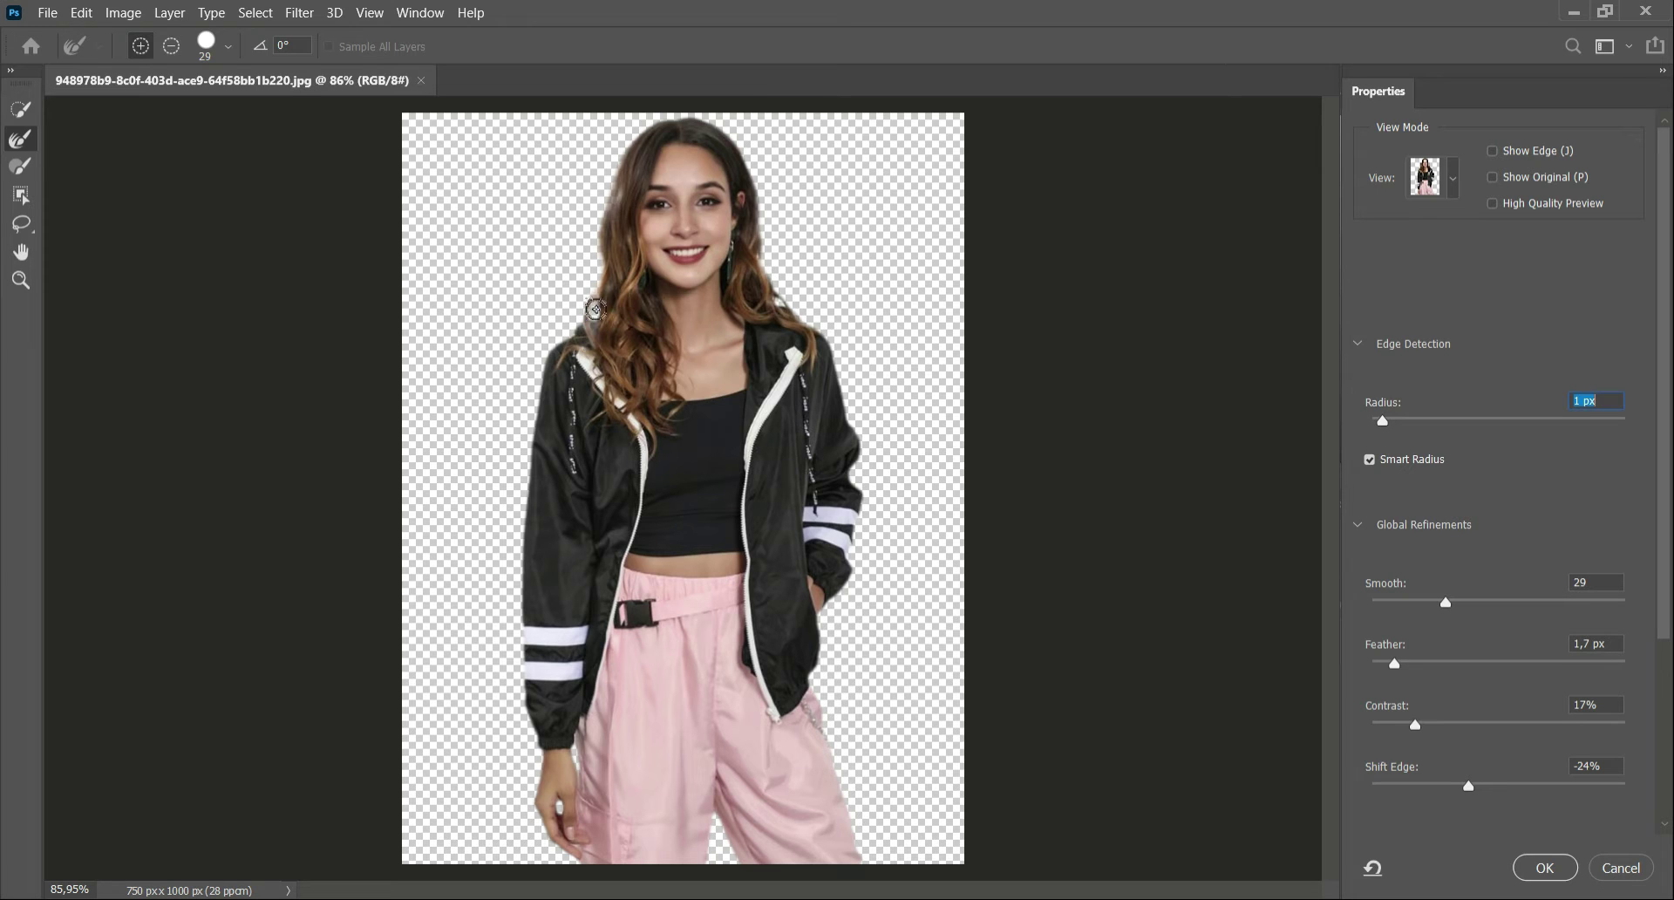
left_click_drag(620, 155, 598, 166)
left_click_drag(566, 748, 561, 808)
left_click_drag(855, 829, 877, 839)
- Set the global refinements to Smooth 42, Feather 4.0 px and Contrast 29%
left_click_drag(1448, 603, 1479, 602)
left_click_drag(1400, 660, 1406, 665)
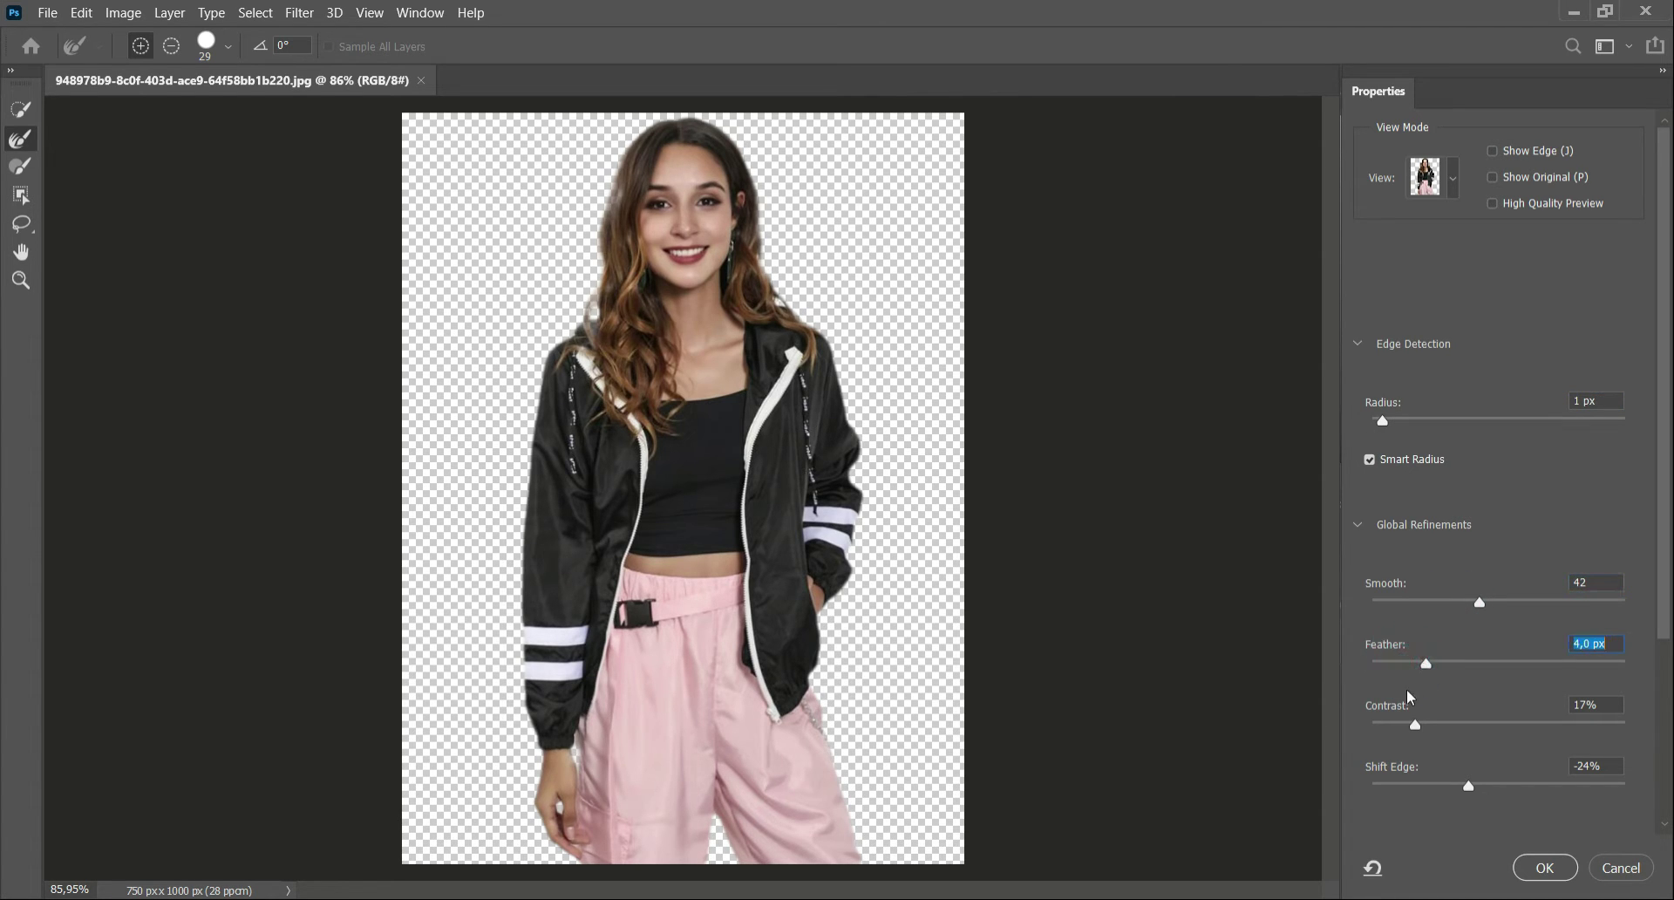
left_click_drag(1415, 725, 1447, 722)
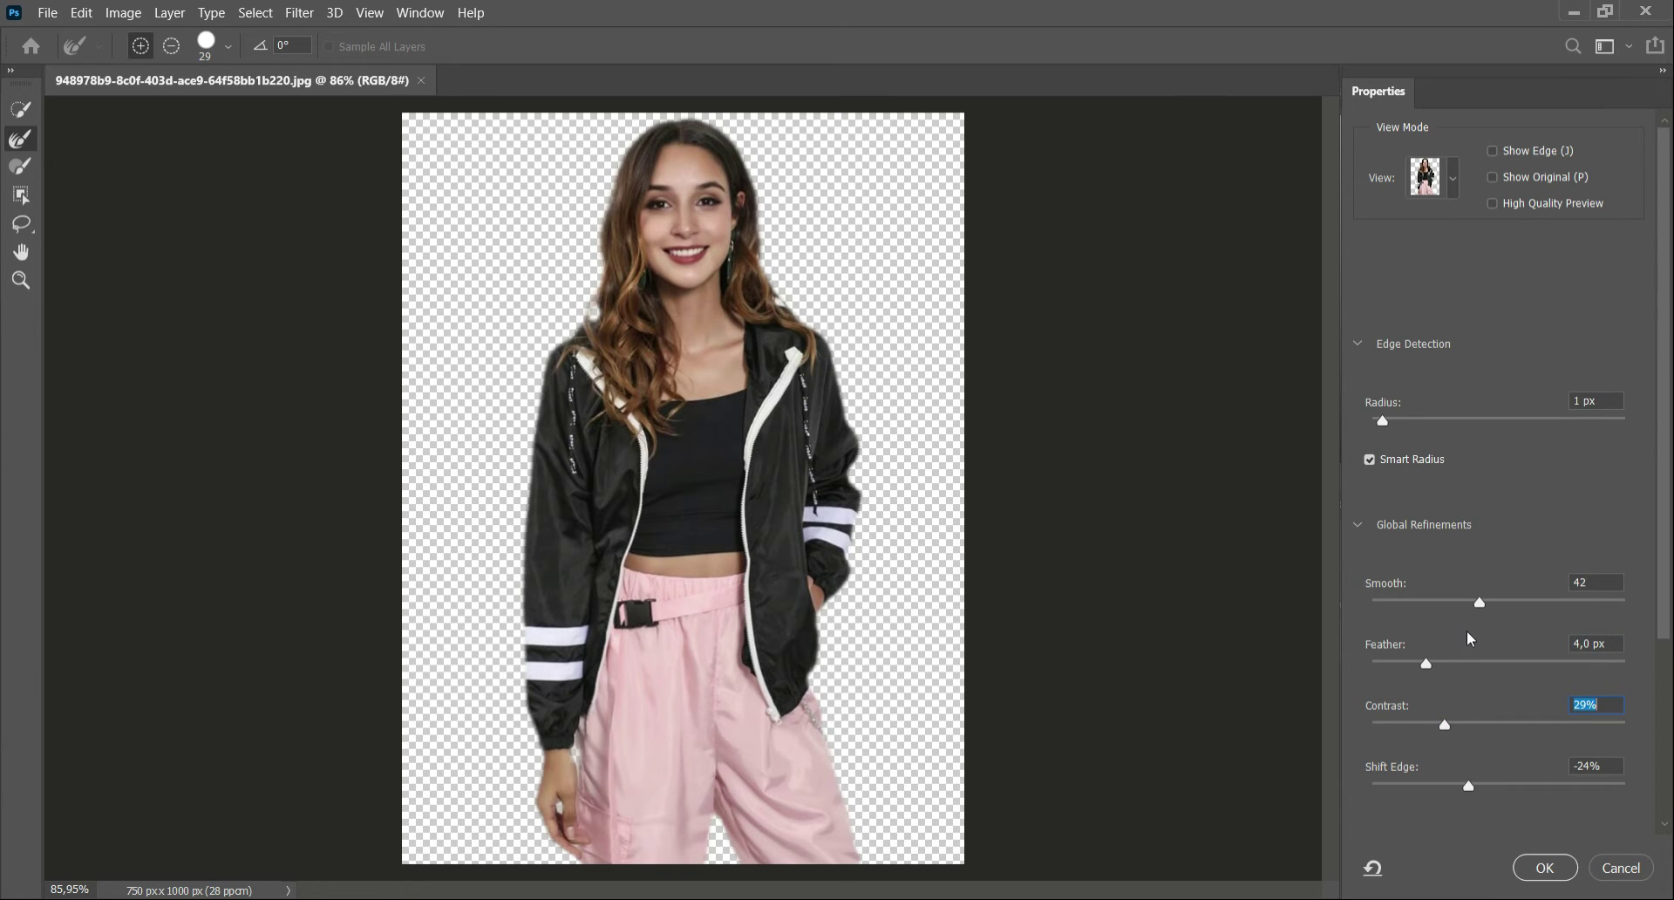
- Set Smooth to 24 and output the refined selection to a new layer with a layer mask
left_click(1472, 603)
left_click_drag(1470, 595, 1442, 600)
scroll(1620, 633, "down", 5)
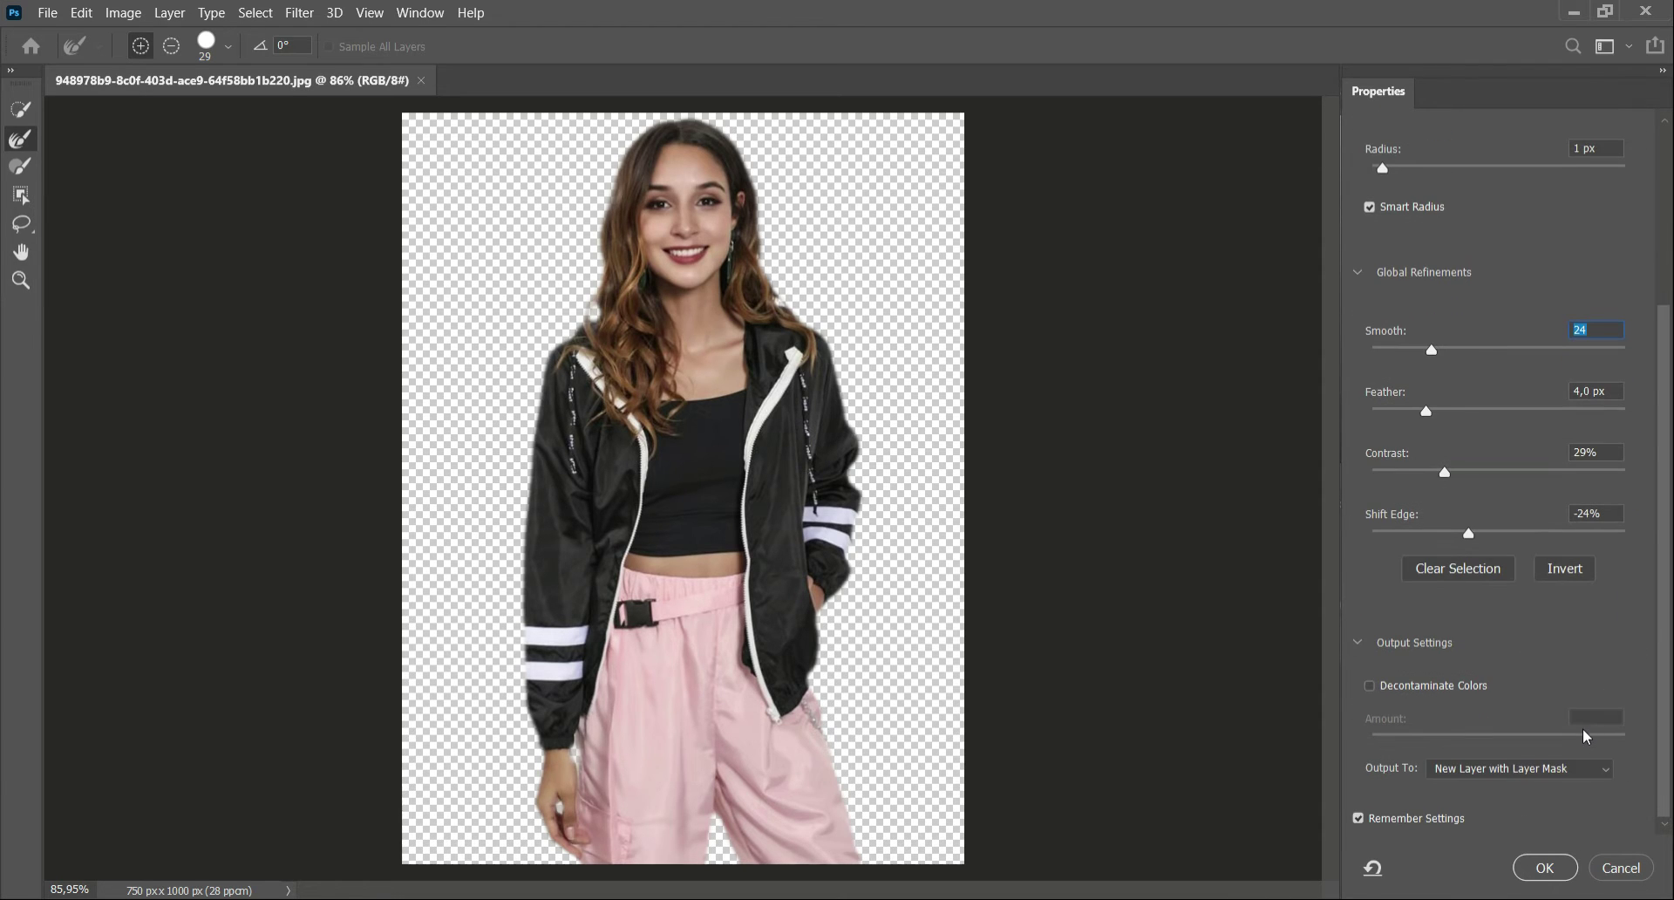
left_click(1587, 768)
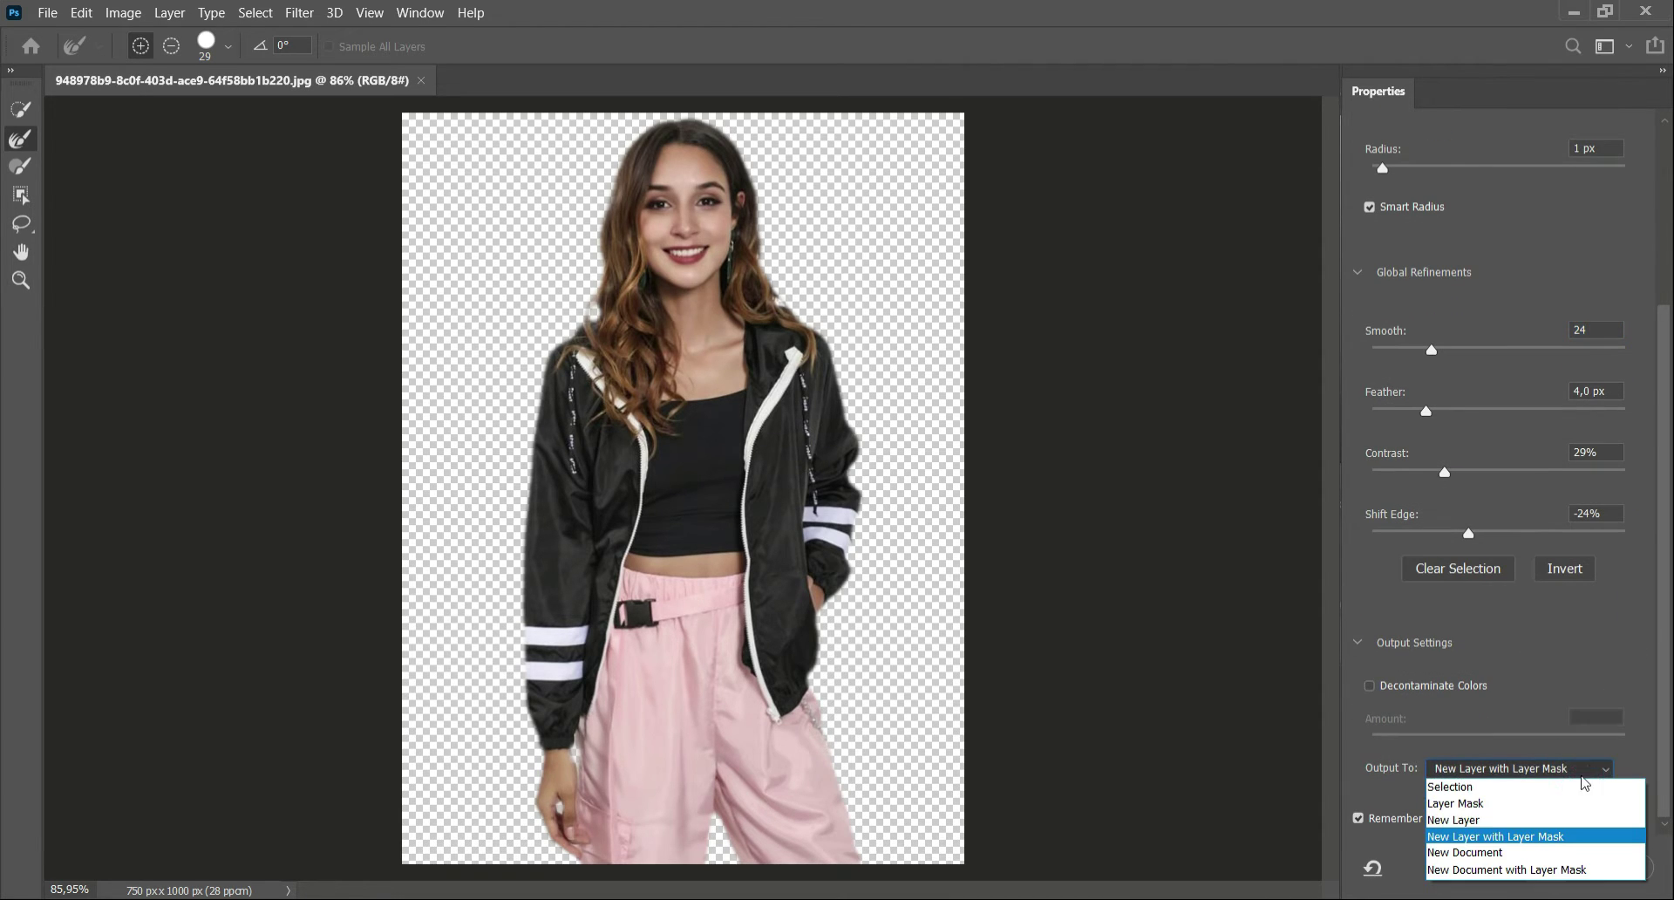
left_click(1539, 838)
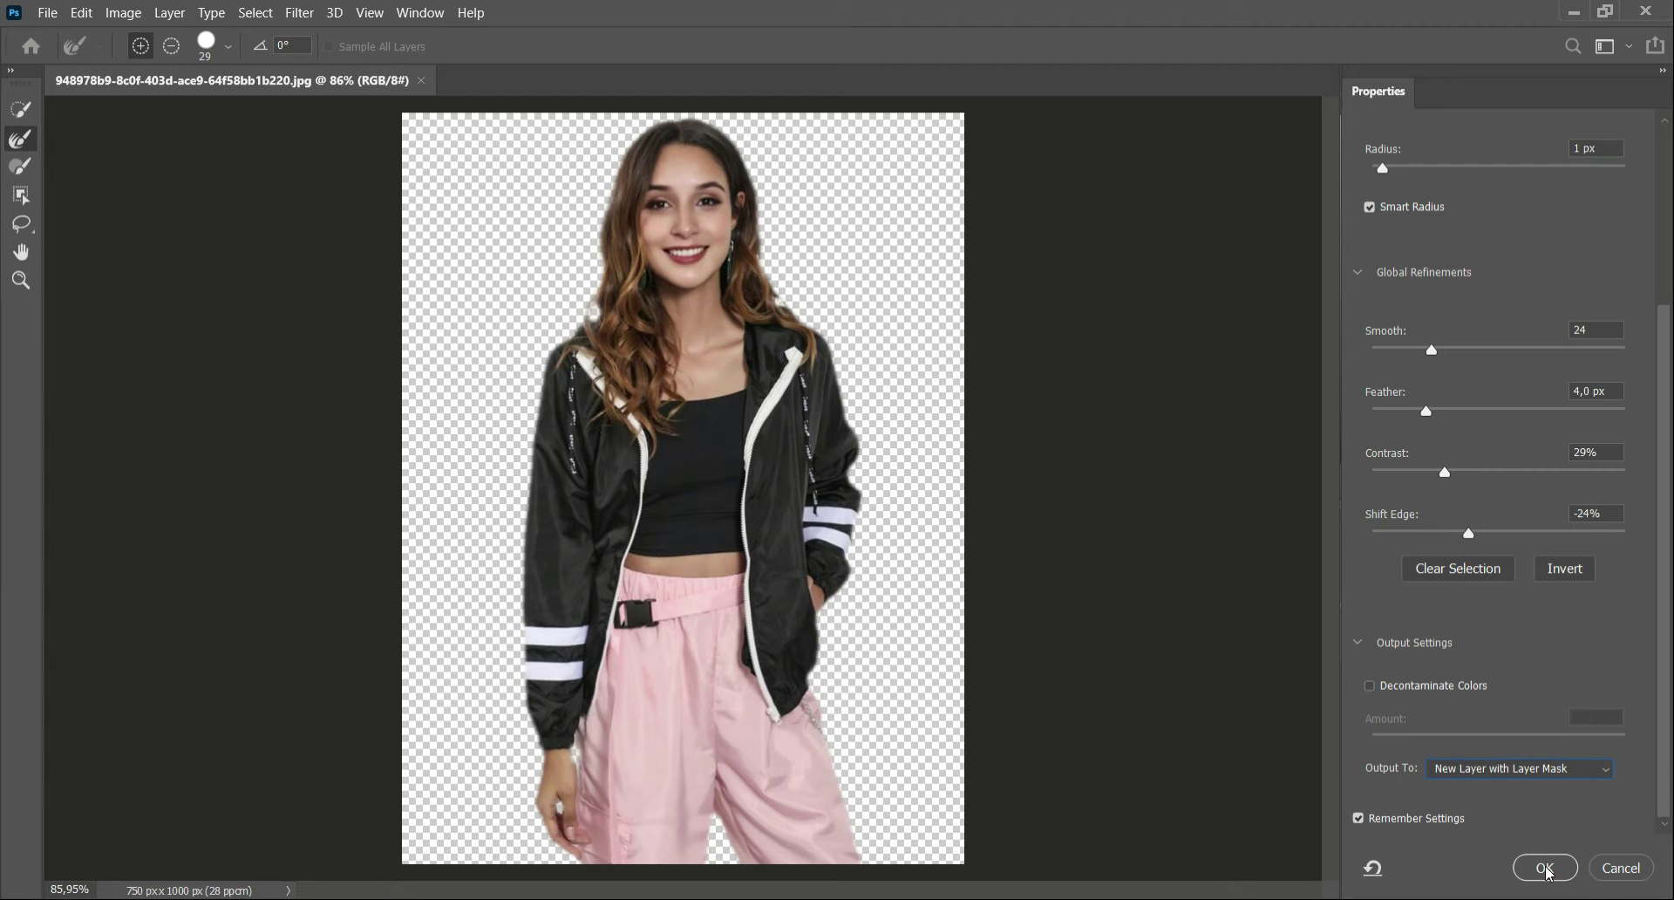
left_click(1545, 868)
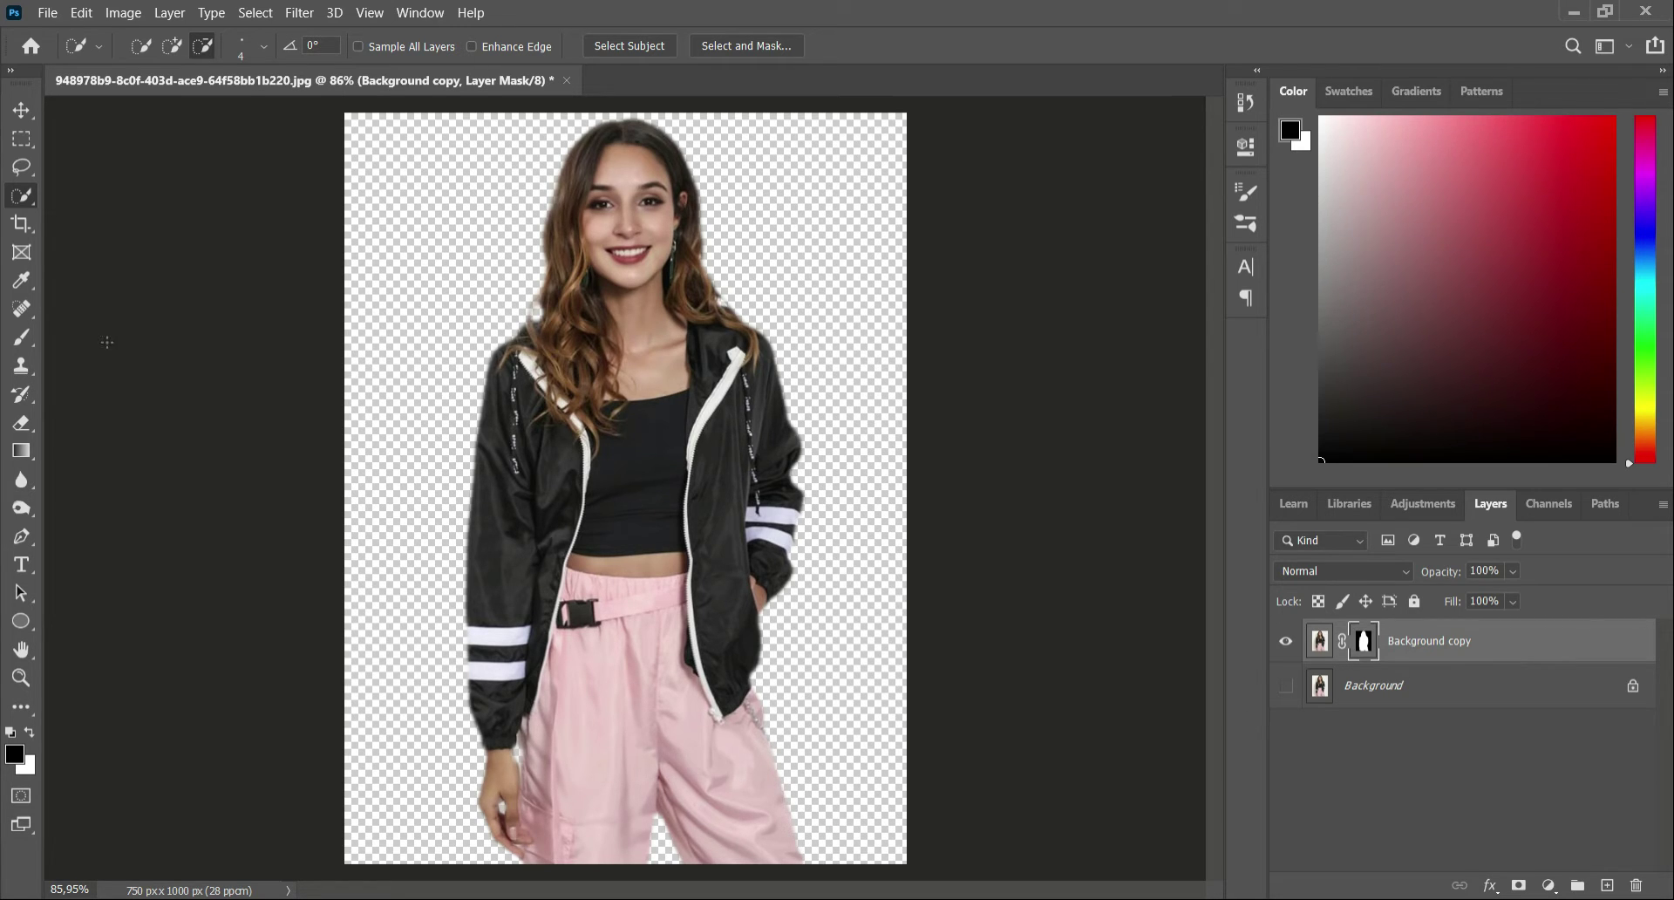
- Create a new 1920 x 1080 px landscape document at 75 pixels/centimeter with a white background
left_click(48, 13)
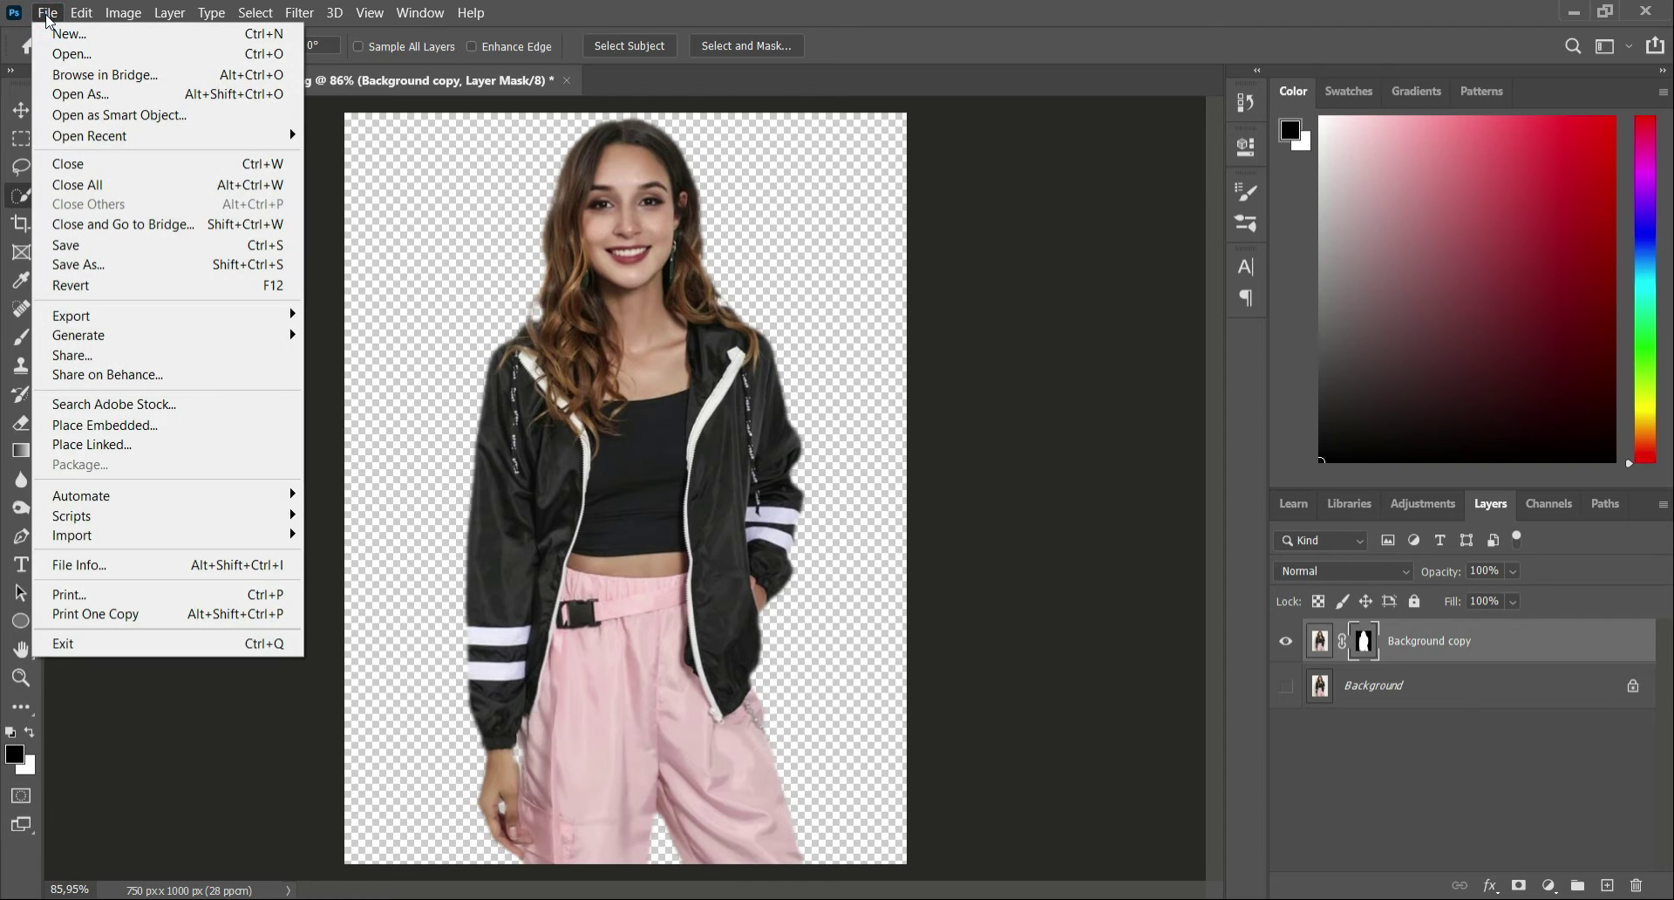
left_click(64, 35)
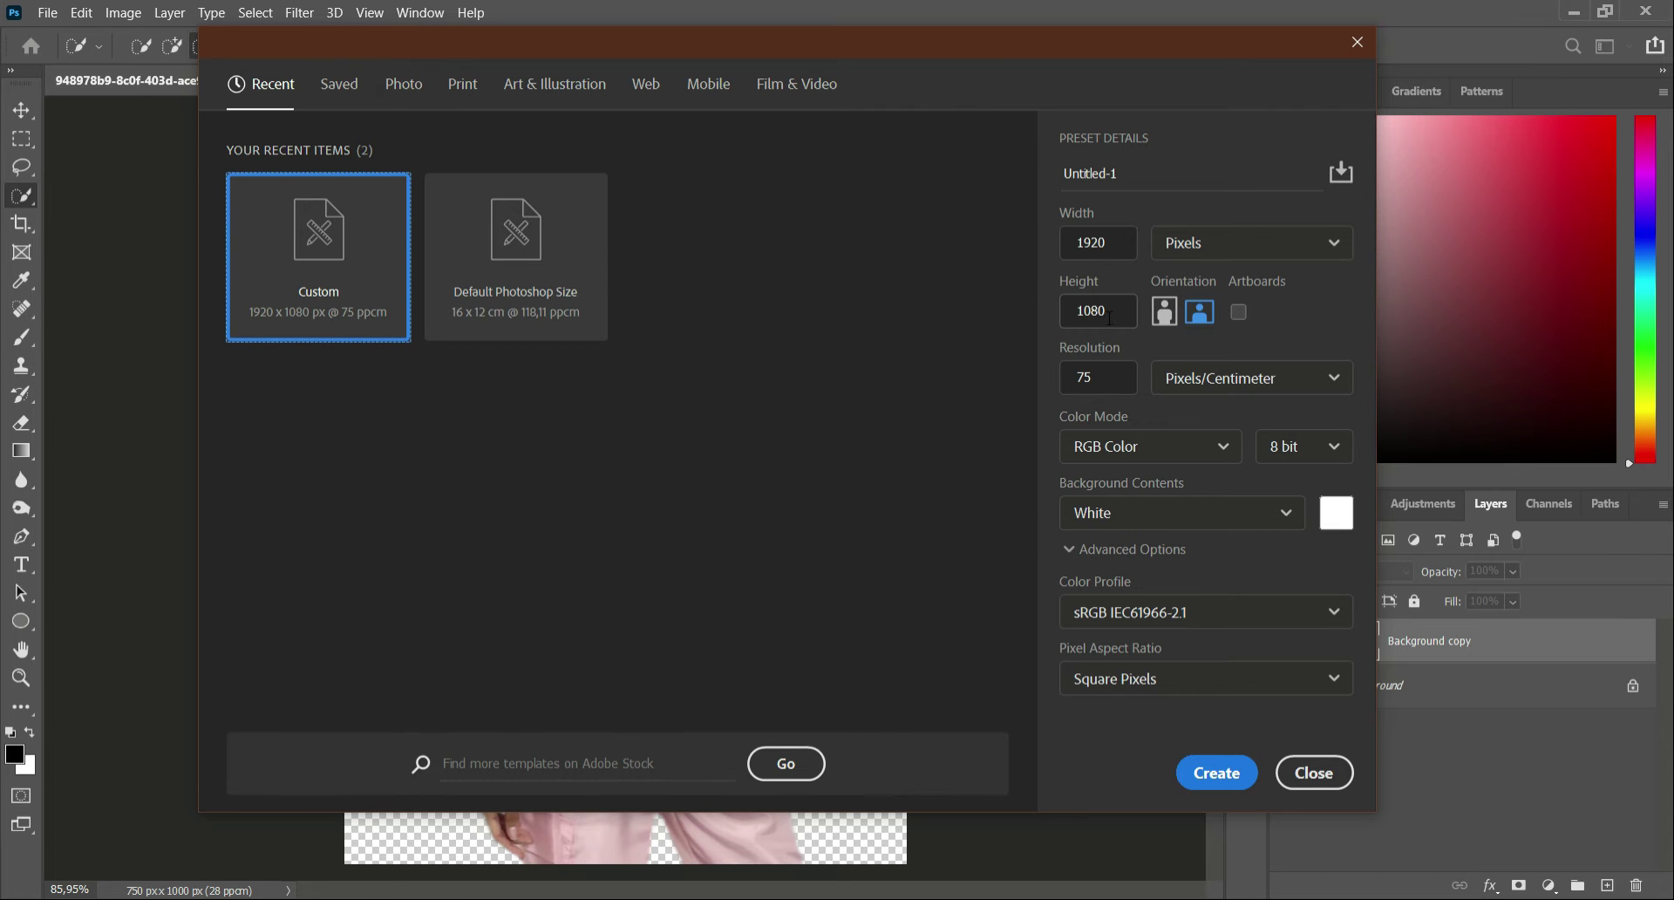
left_click(1210, 770)
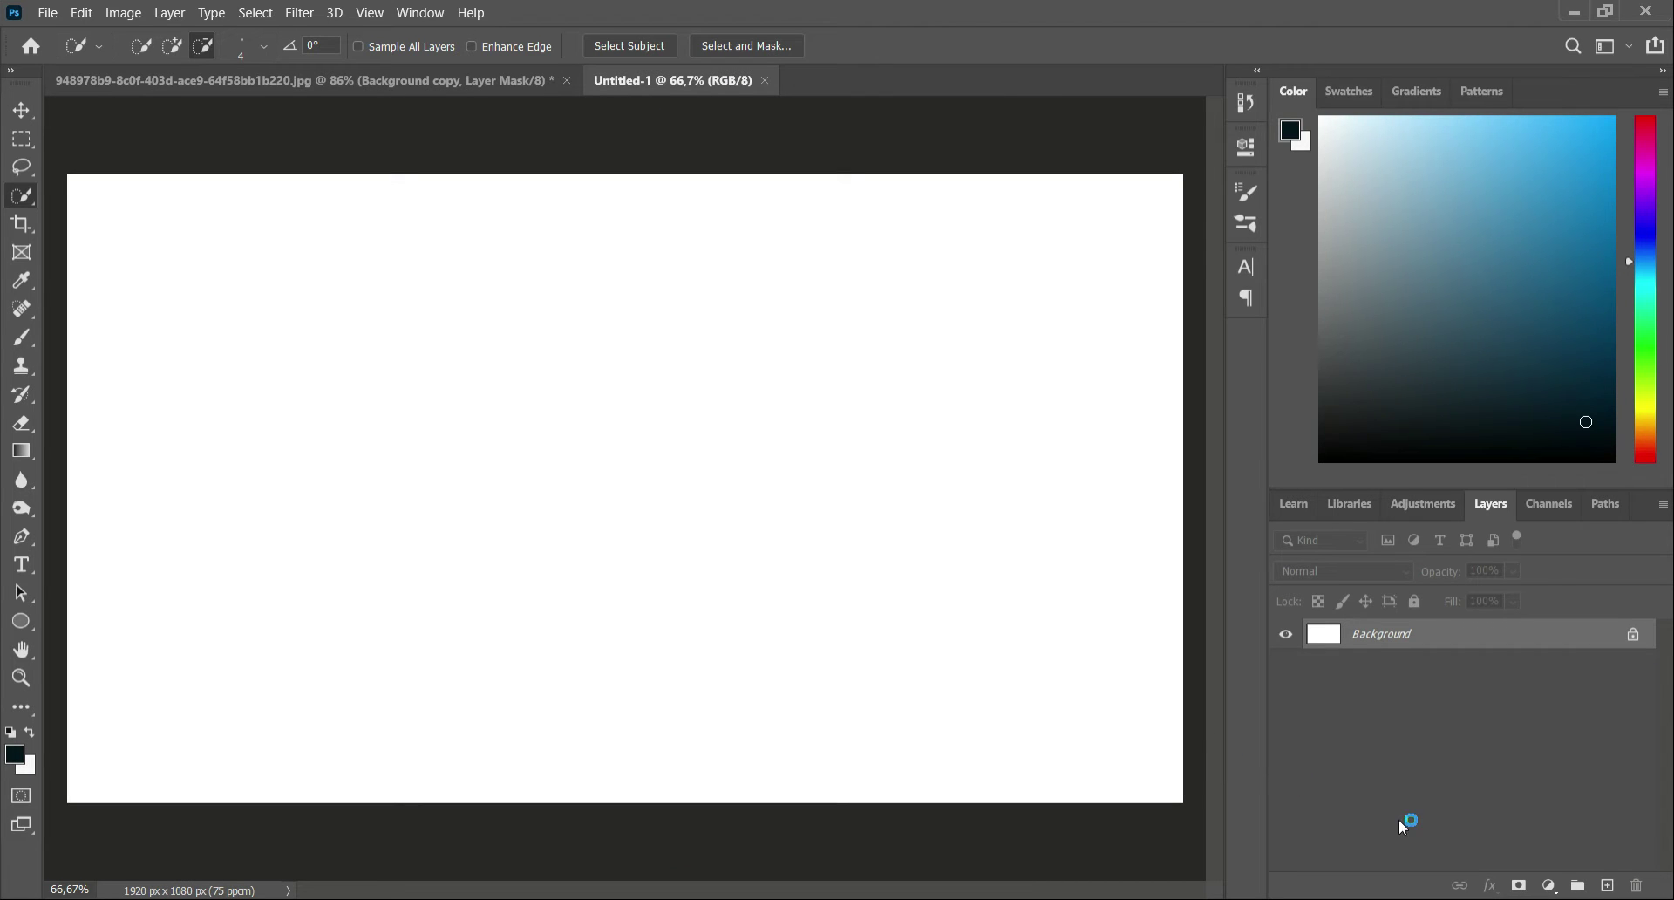
- Add a linear gradient fill layer at 90°, with the first colour stop changed to light brown and fading to transparent
left_click(1548, 884)
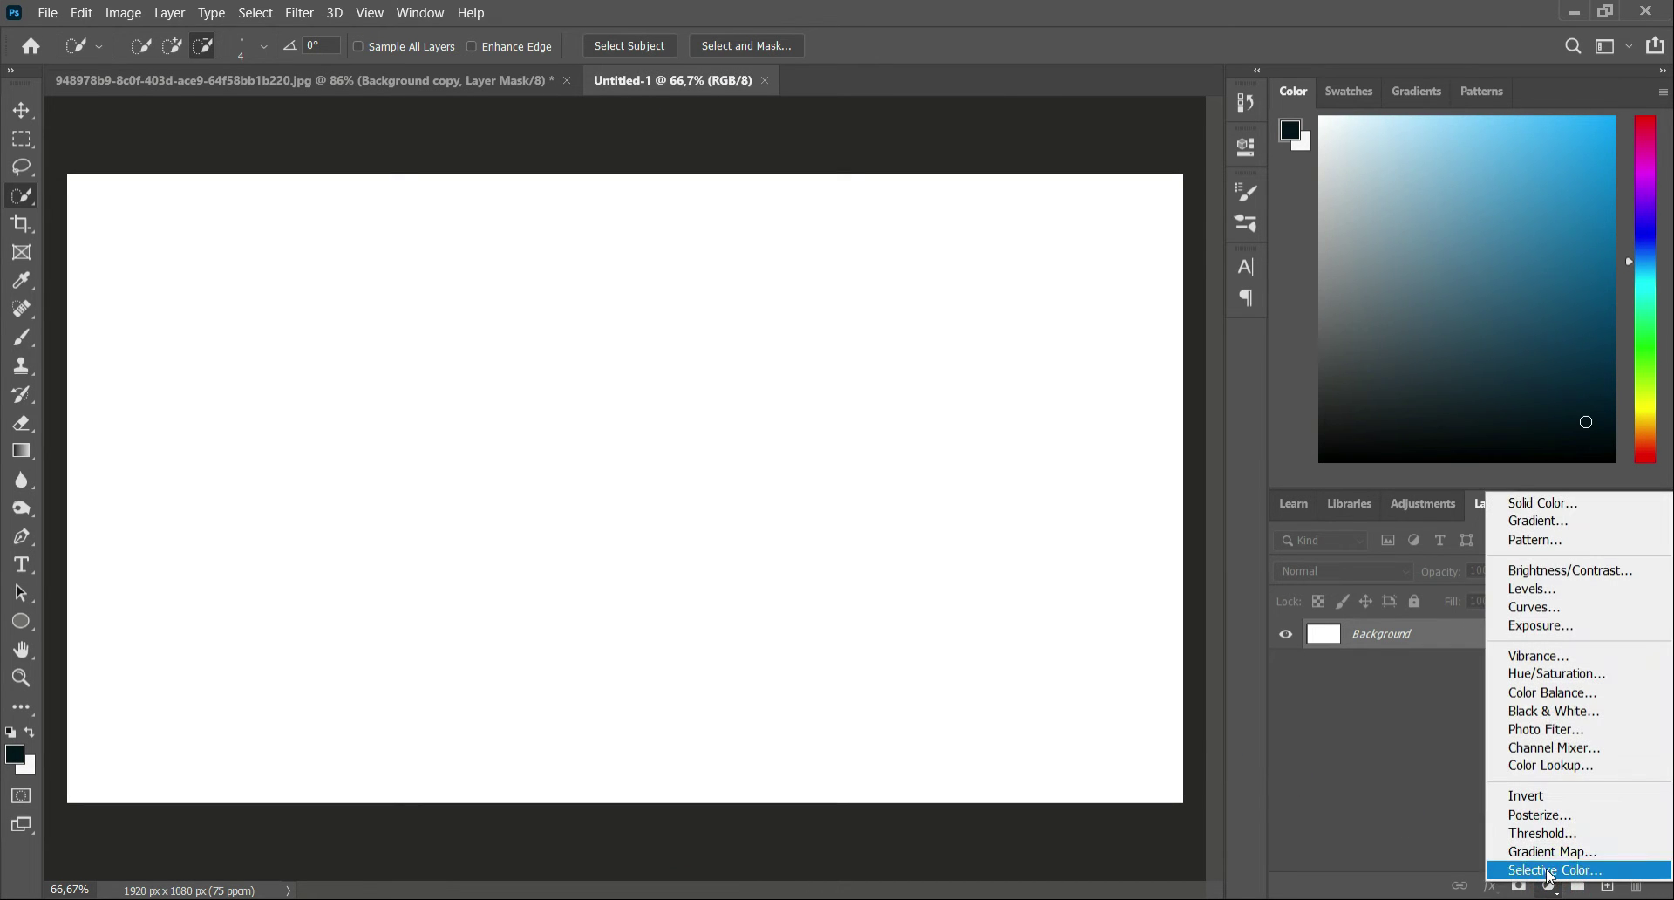
left_click(1537, 522)
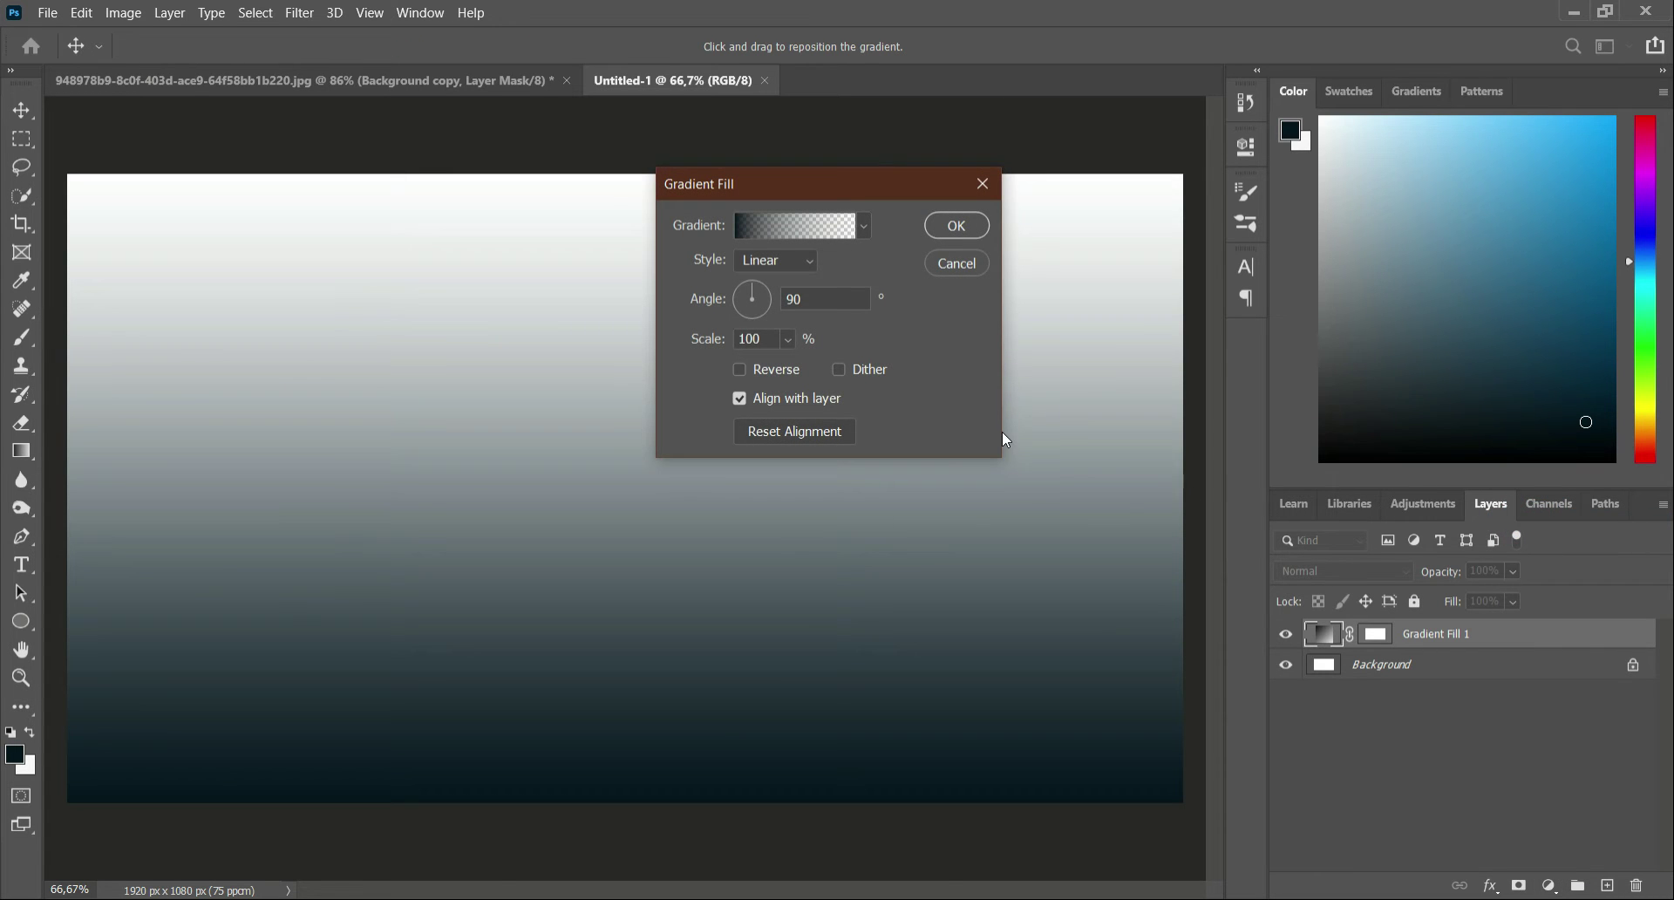
left_click(865, 225)
left_click(866, 222)
left_click(771, 231)
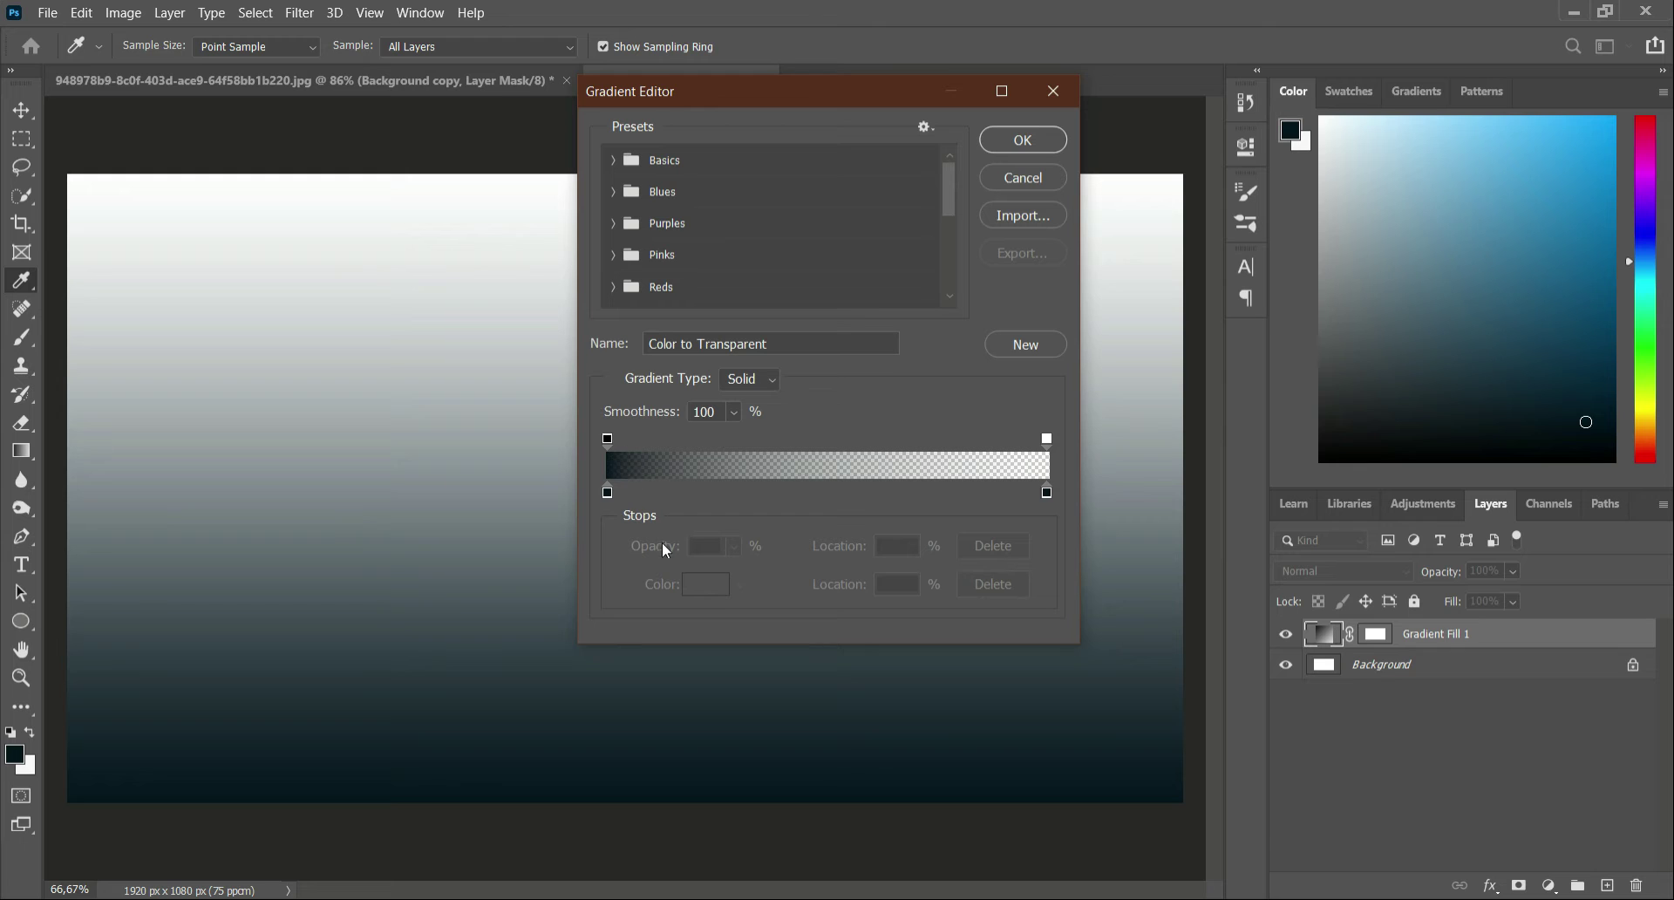
left_click(609, 493)
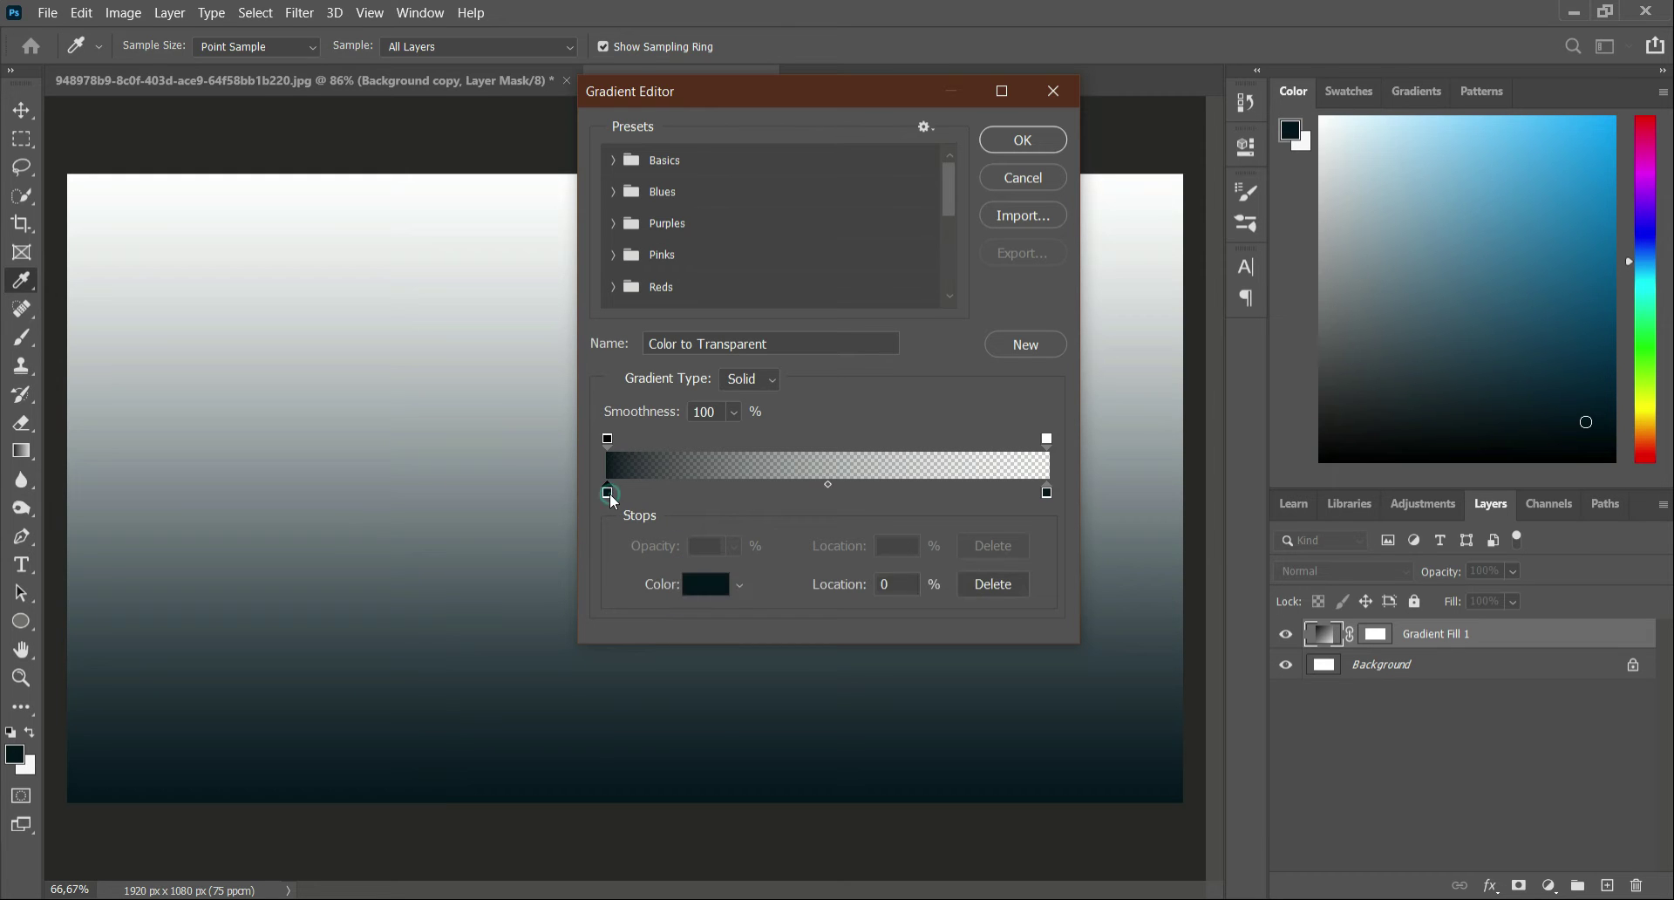
left_click(714, 584)
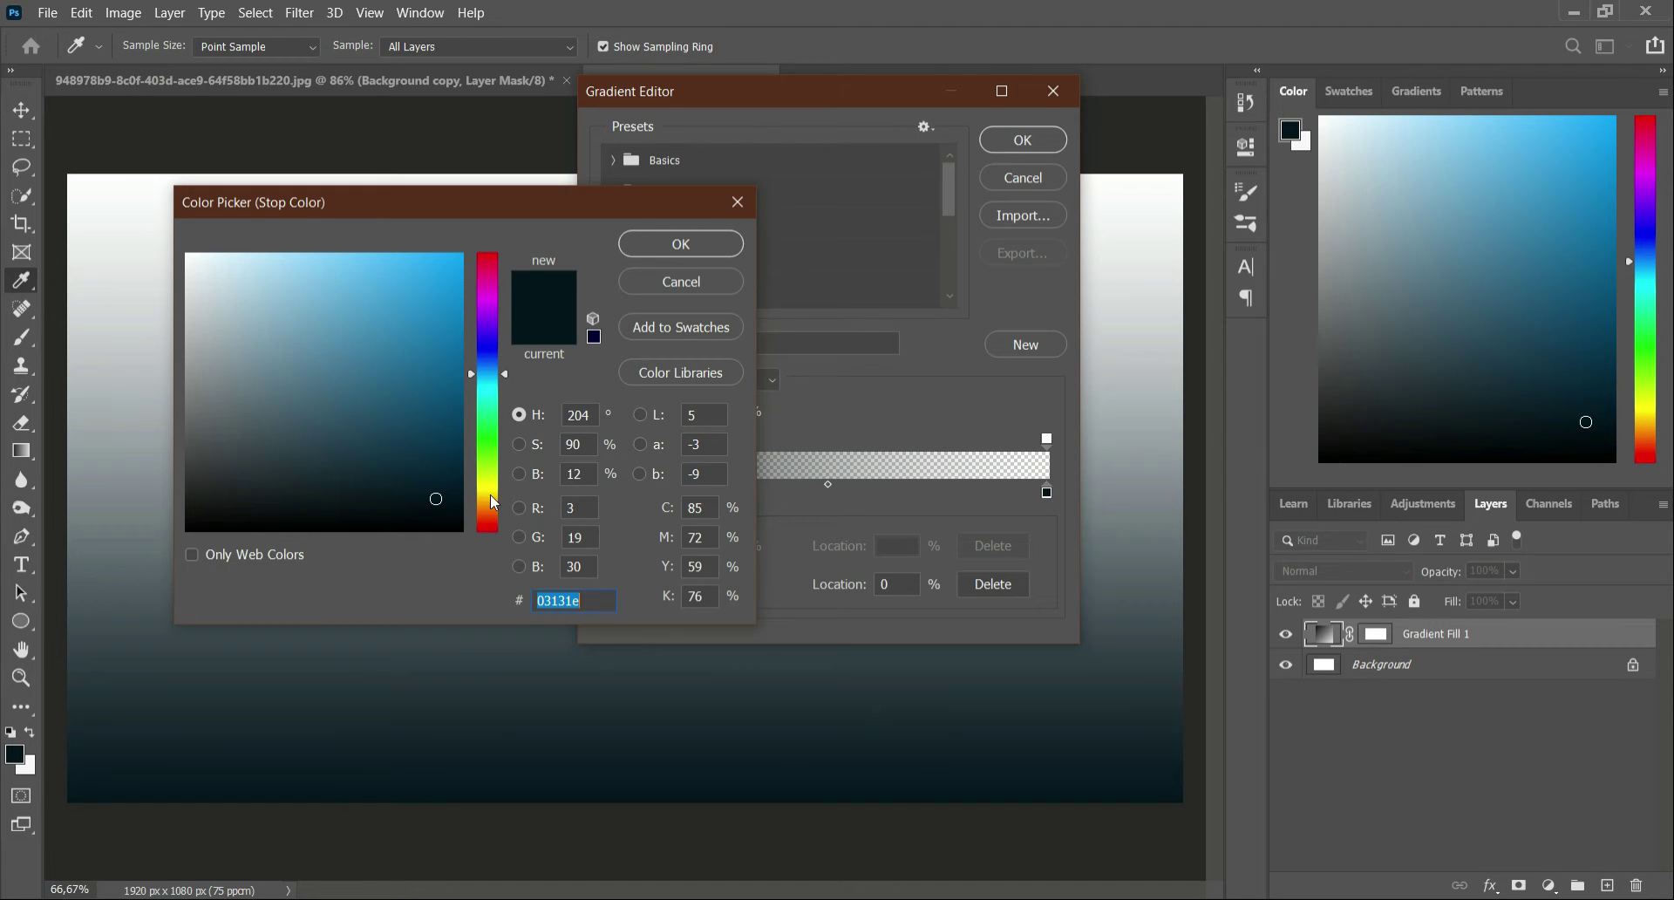
mouse_move(493, 508)
left_mouse_down()
mouse_move(491, 488)
mouse_move(493, 515)
left_mouse_up()
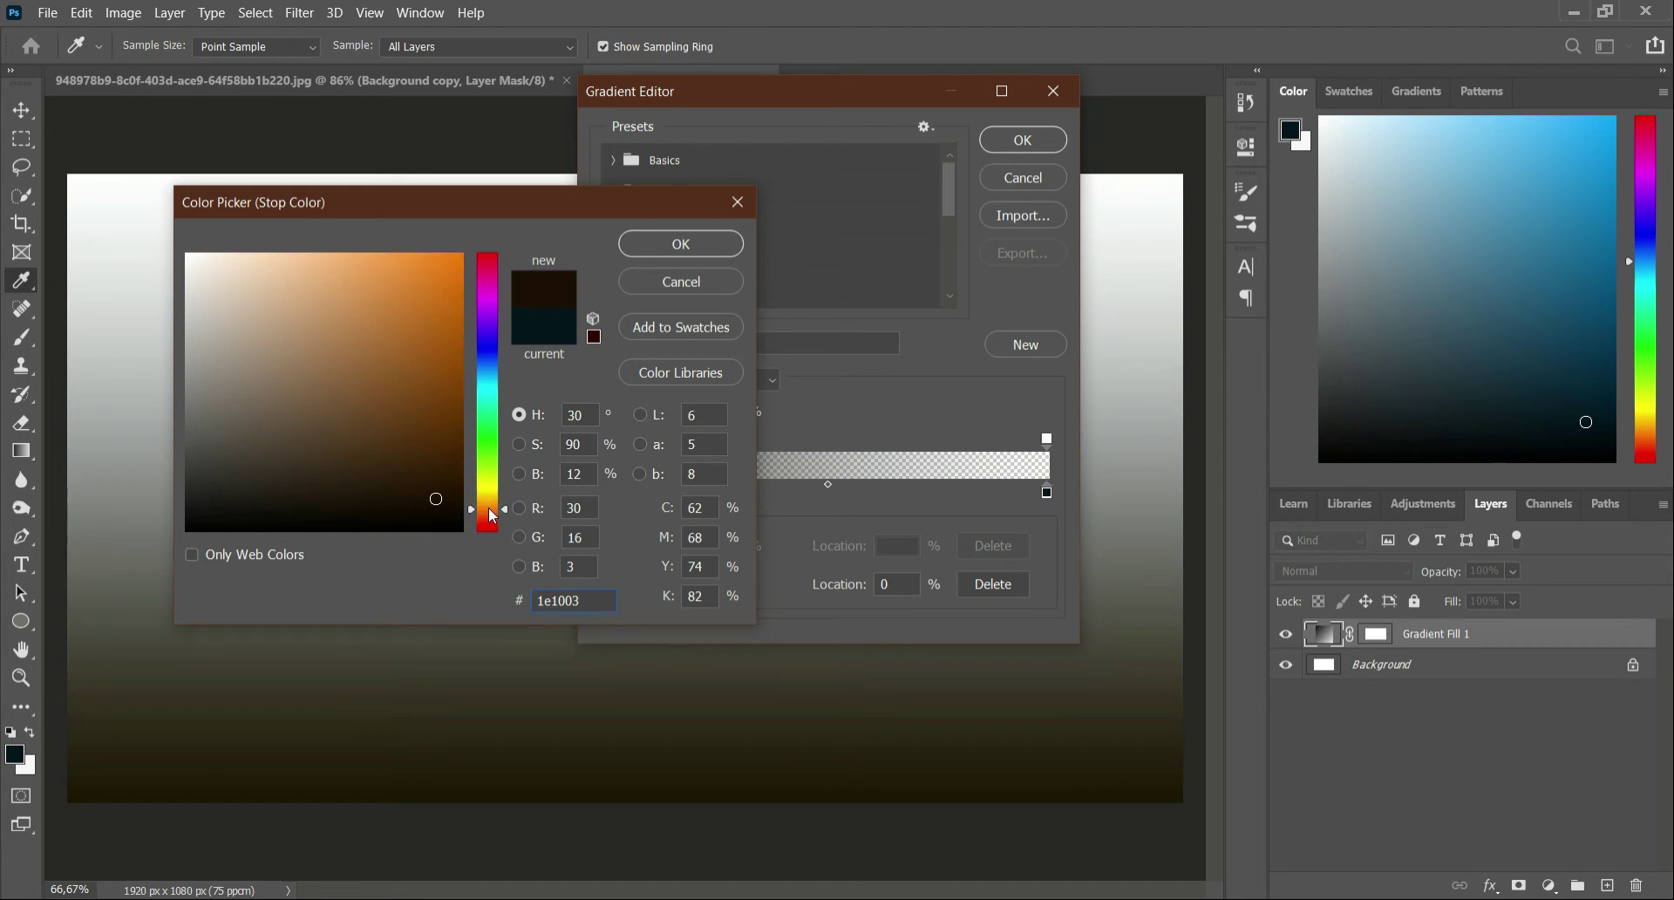
mouse_move(399, 398)
left_mouse_down()
mouse_move(393, 285)
mouse_move(404, 272)
mouse_move(430, 310)
mouse_move(422, 284)
mouse_move(389, 321)
mouse_move(308, 332)
mouse_move(243, 321)
mouse_move(232, 287)
mouse_move(357, 291)
mouse_move(316, 322)
left_mouse_up()
left_click(689, 245)
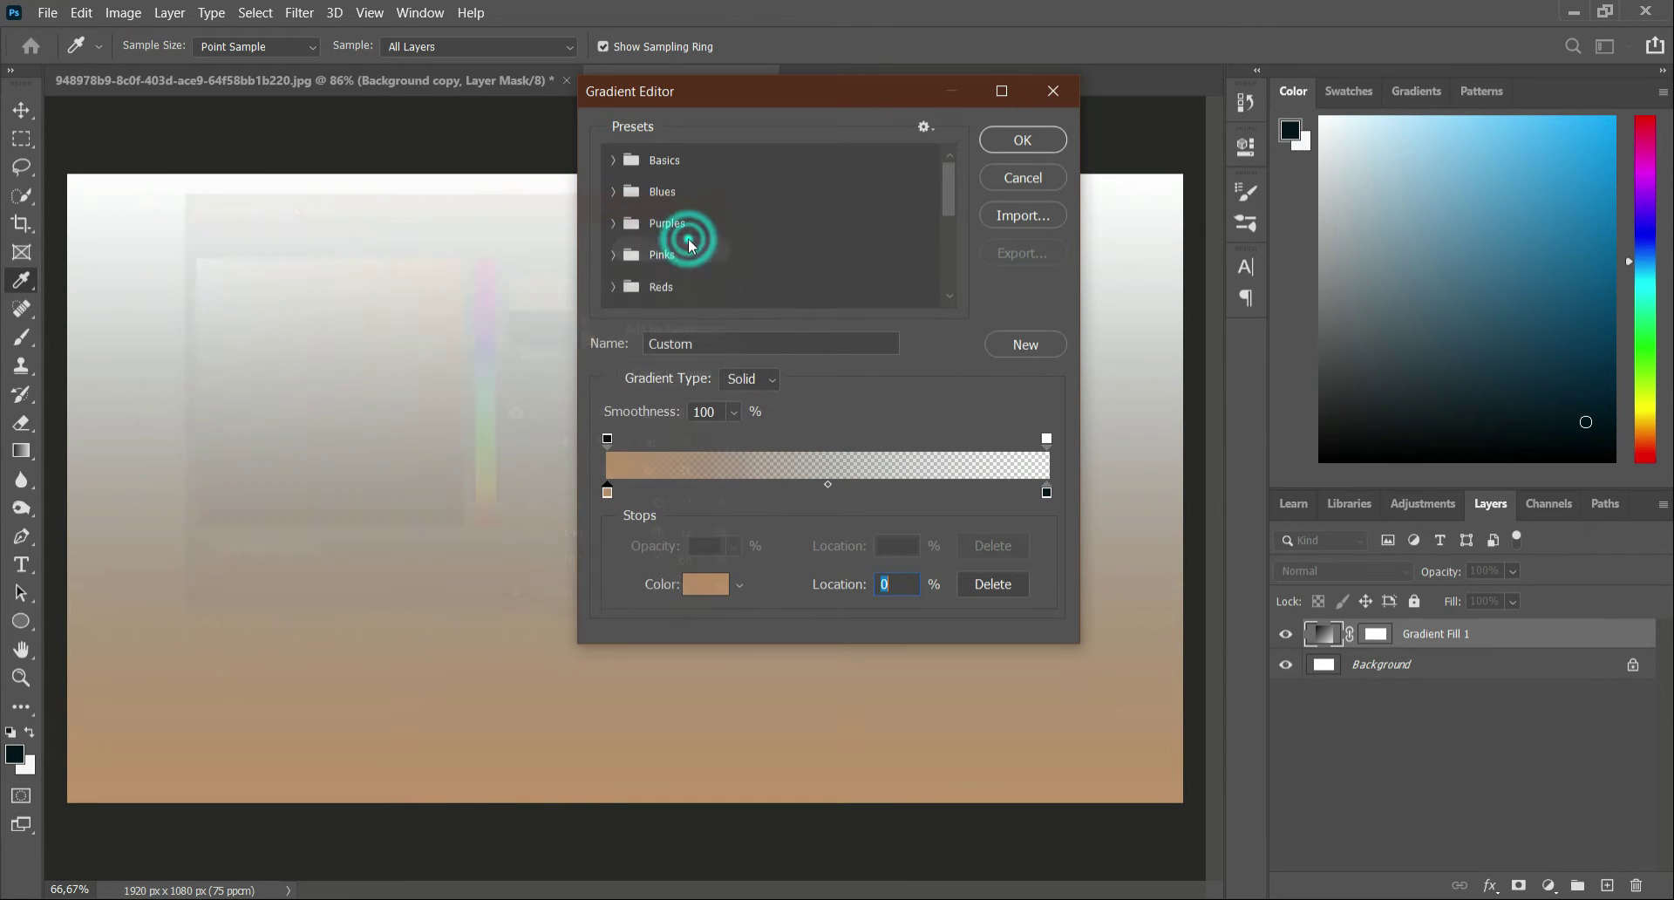
left_click(1033, 147)
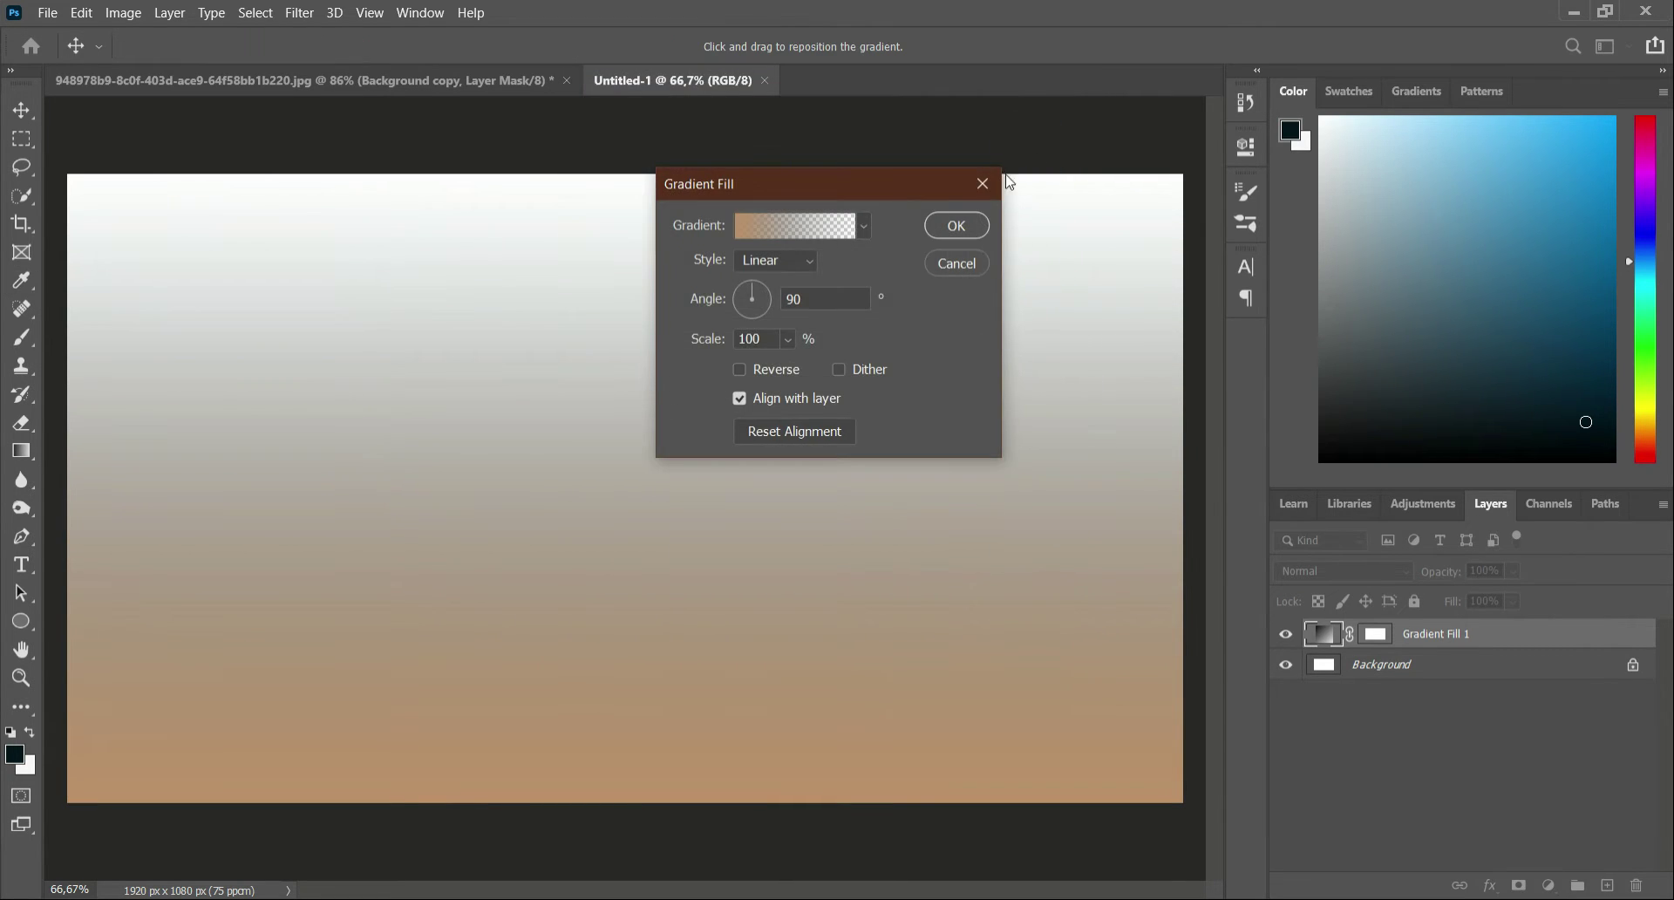
left_click(955, 224)
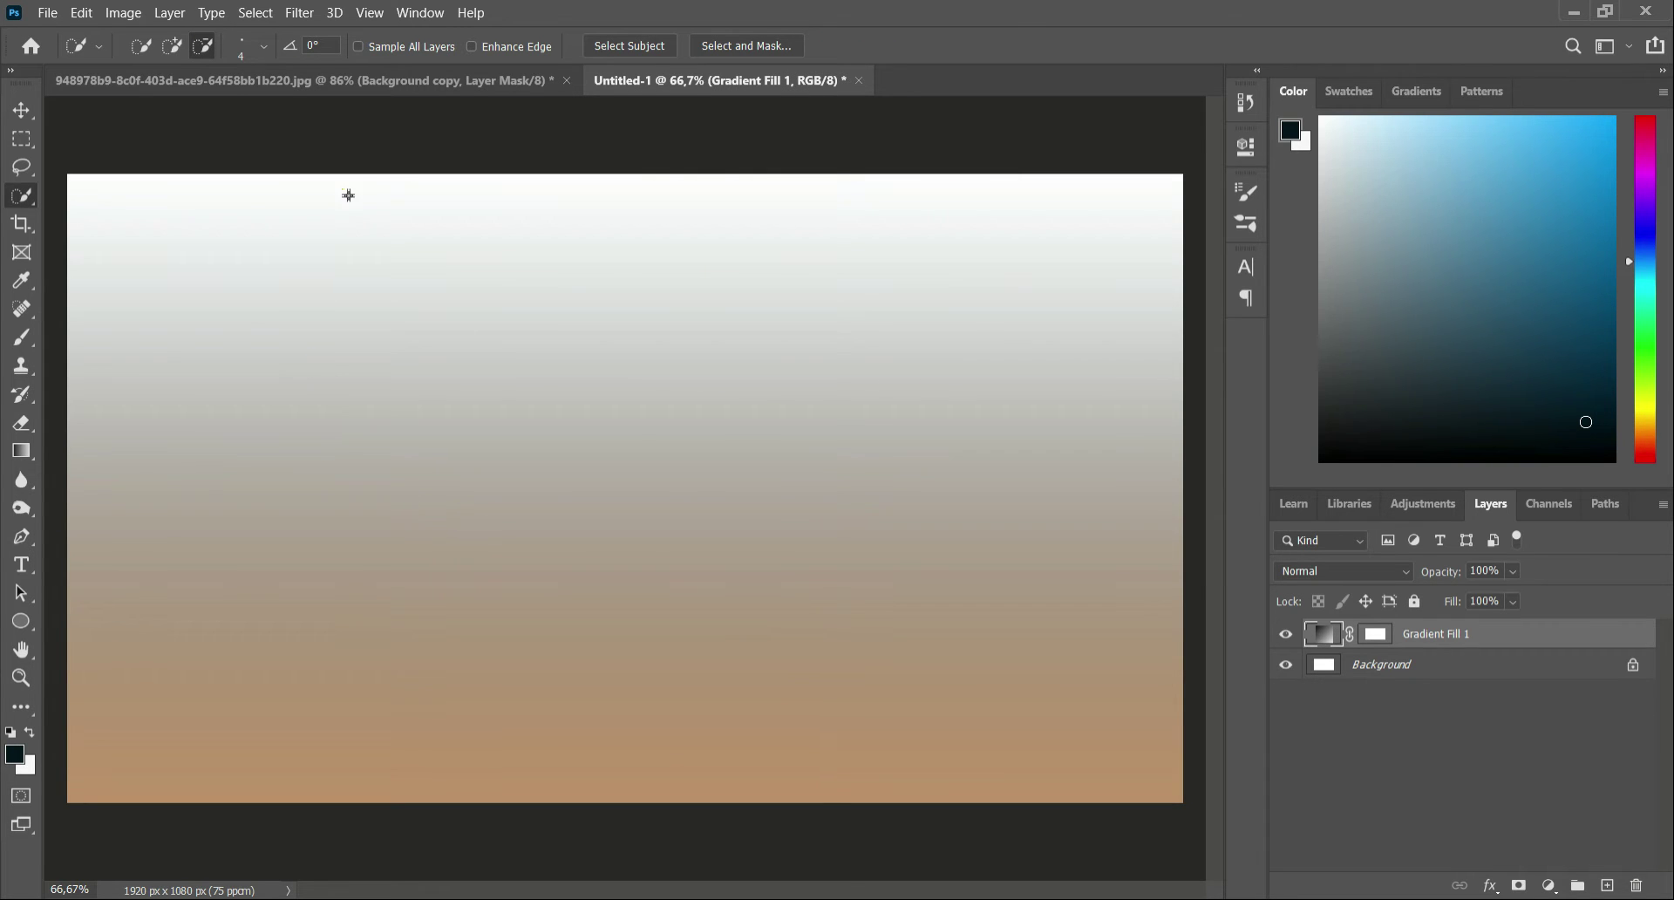
- Copy the cut-out woman from the photo document into Untitled-1, centred horizontally and aligned with the canvas's lower edge
left_click(403, 82)
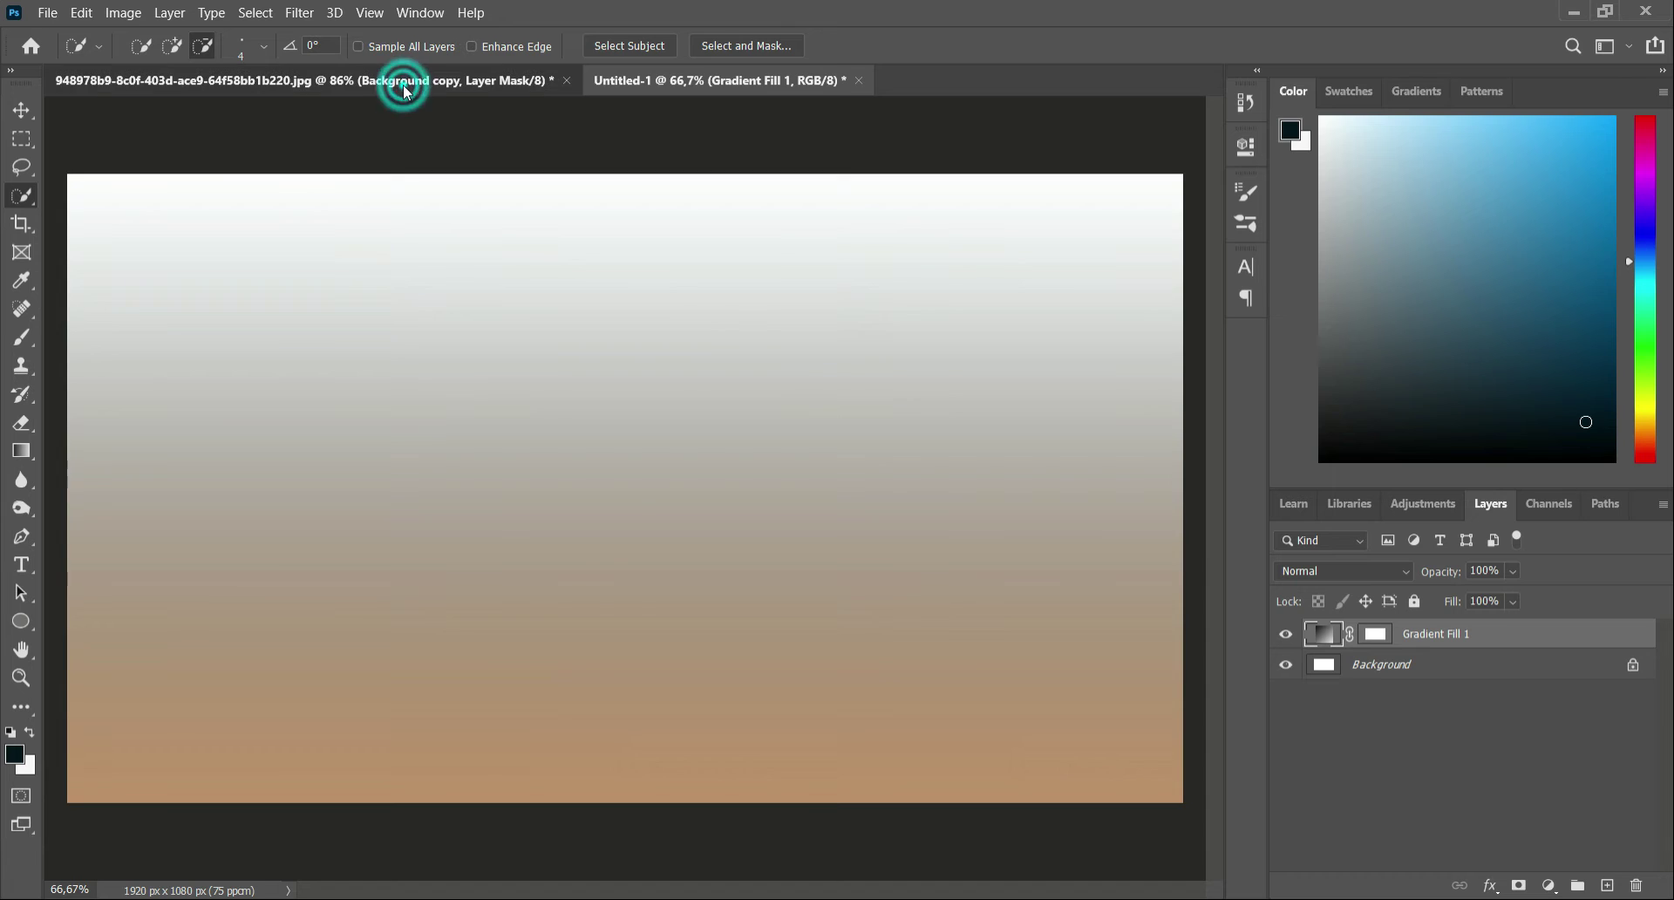
left_click(23, 110)
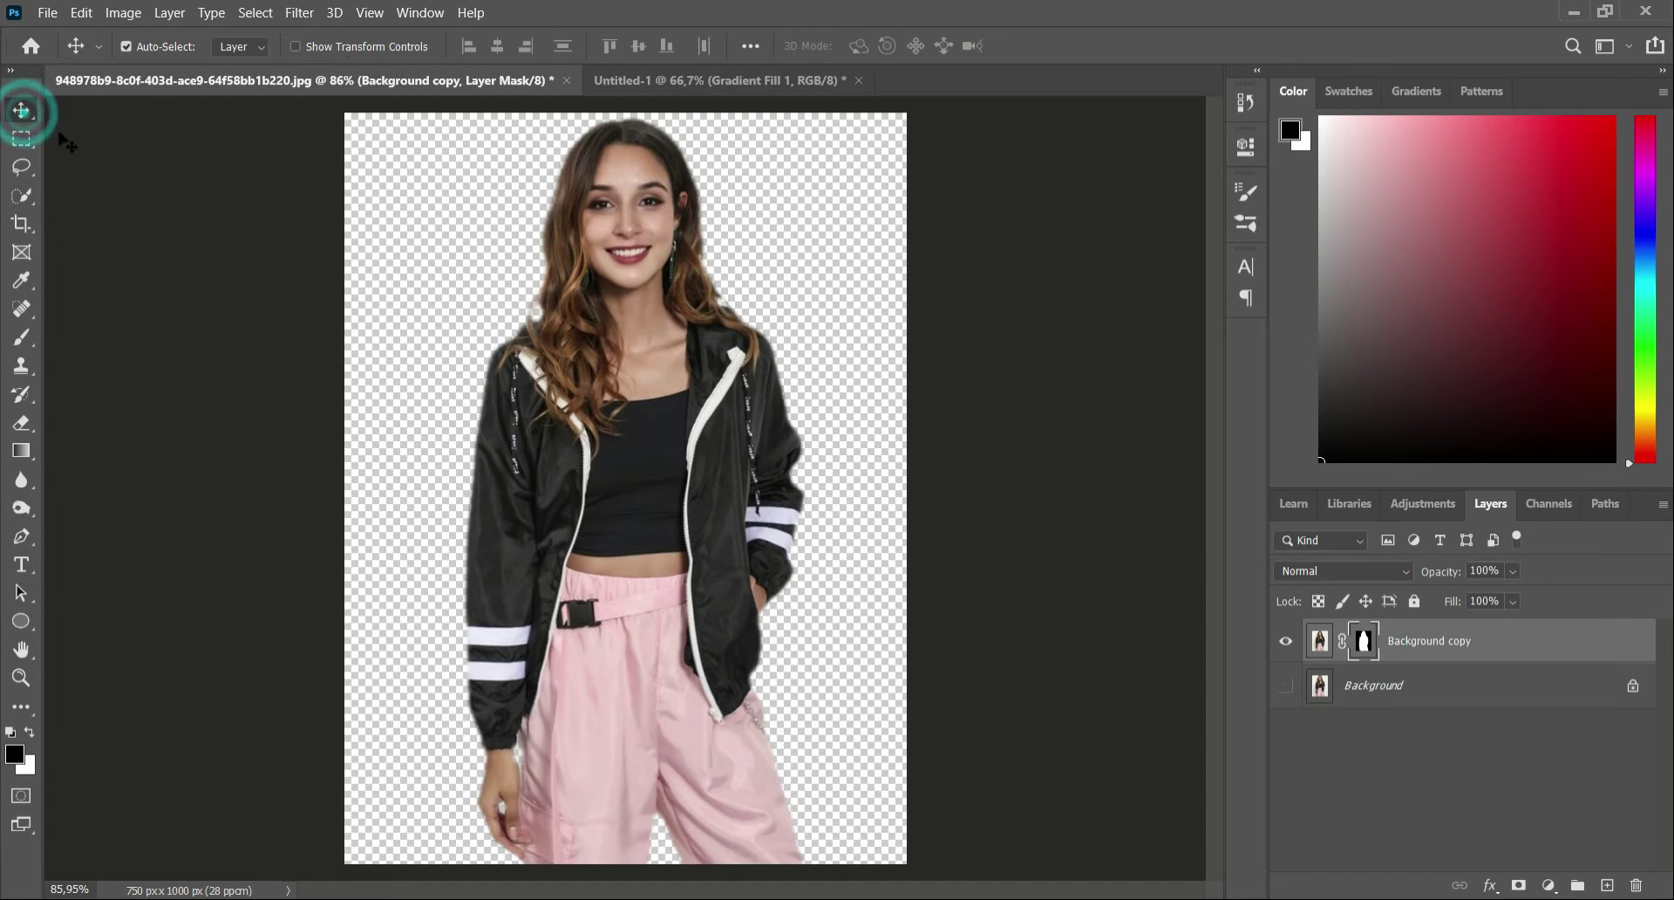
left_click_drag(605, 437, 694, 86)
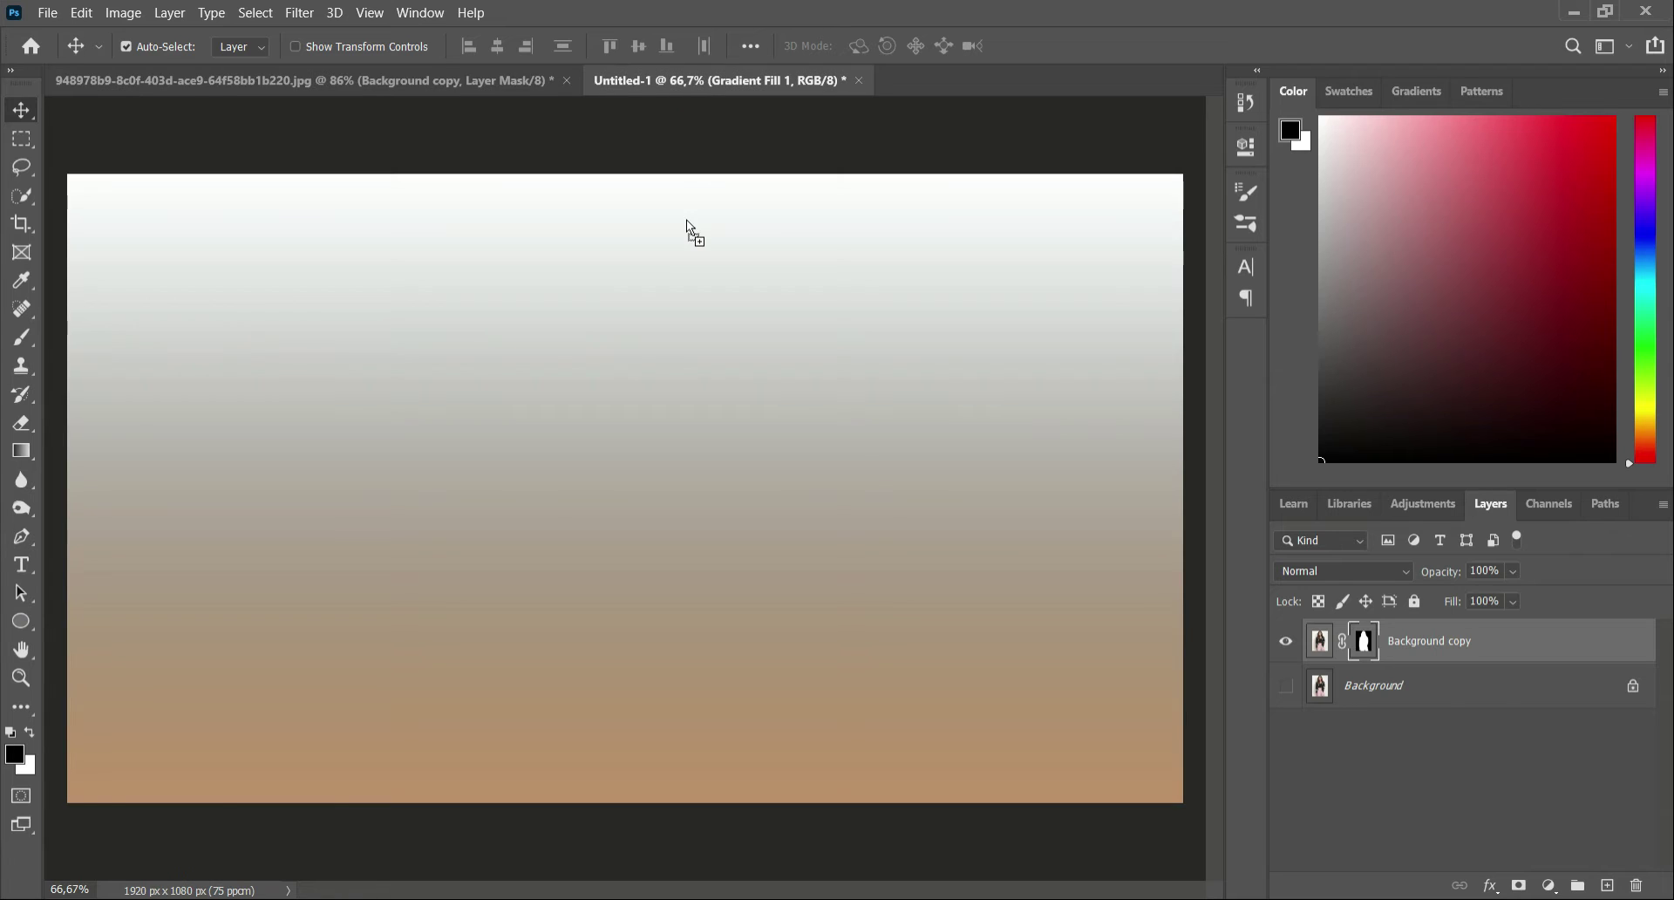
left_click_drag(652, 371, 625, 517)
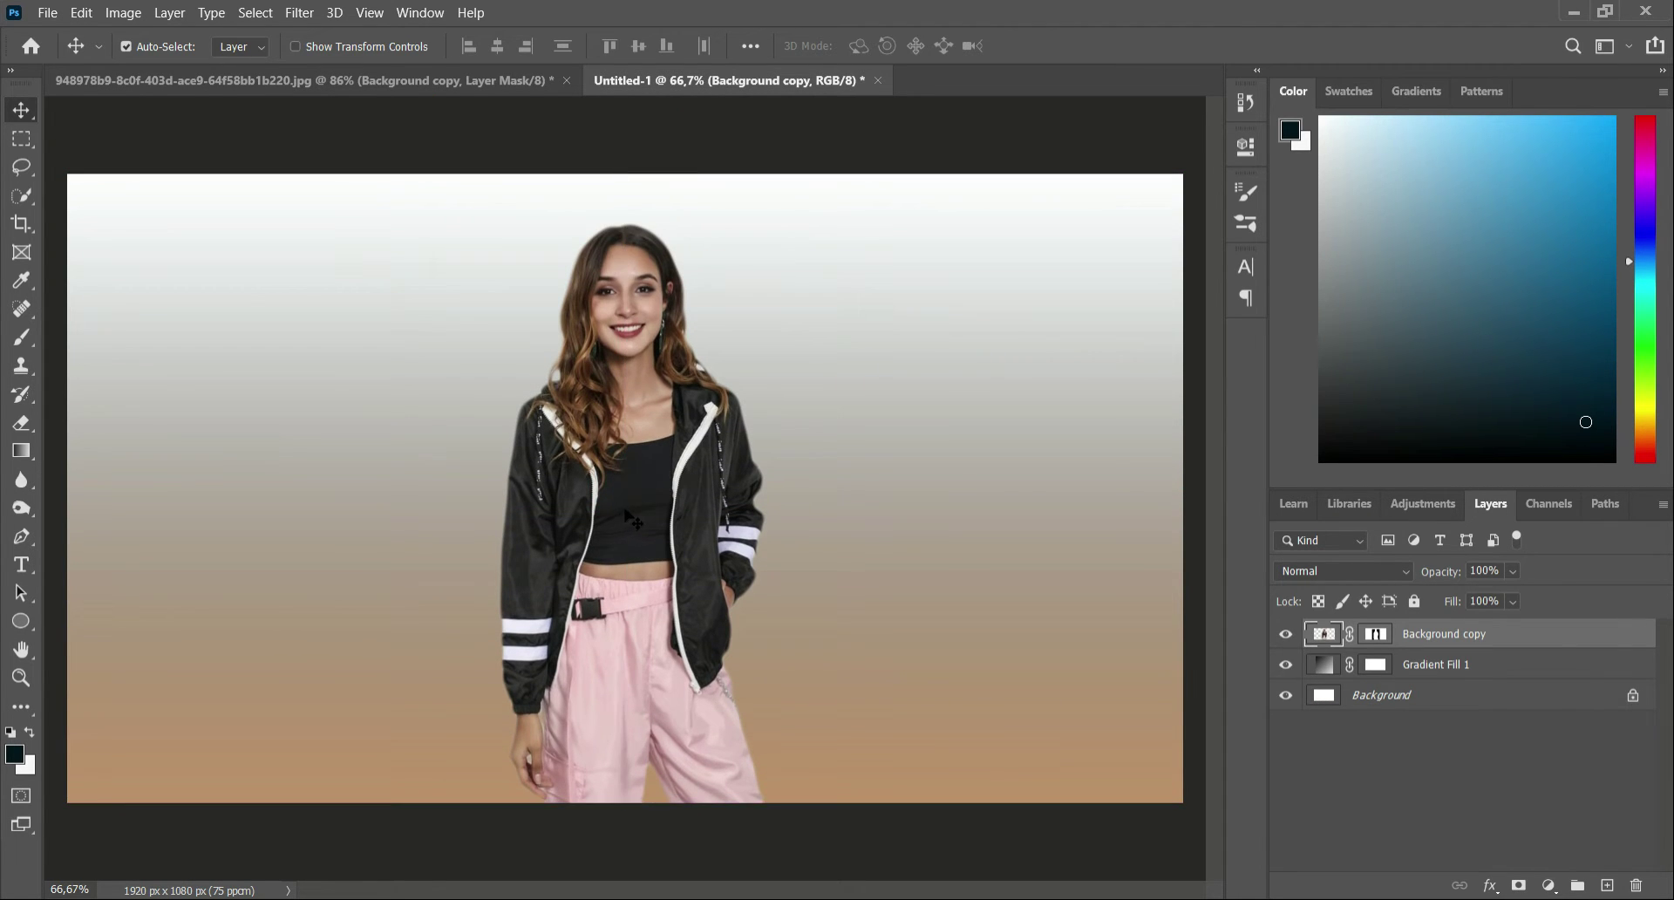
- Scale the woman's layer to about 110% and move it about 20 px to the right
key("ctrl")
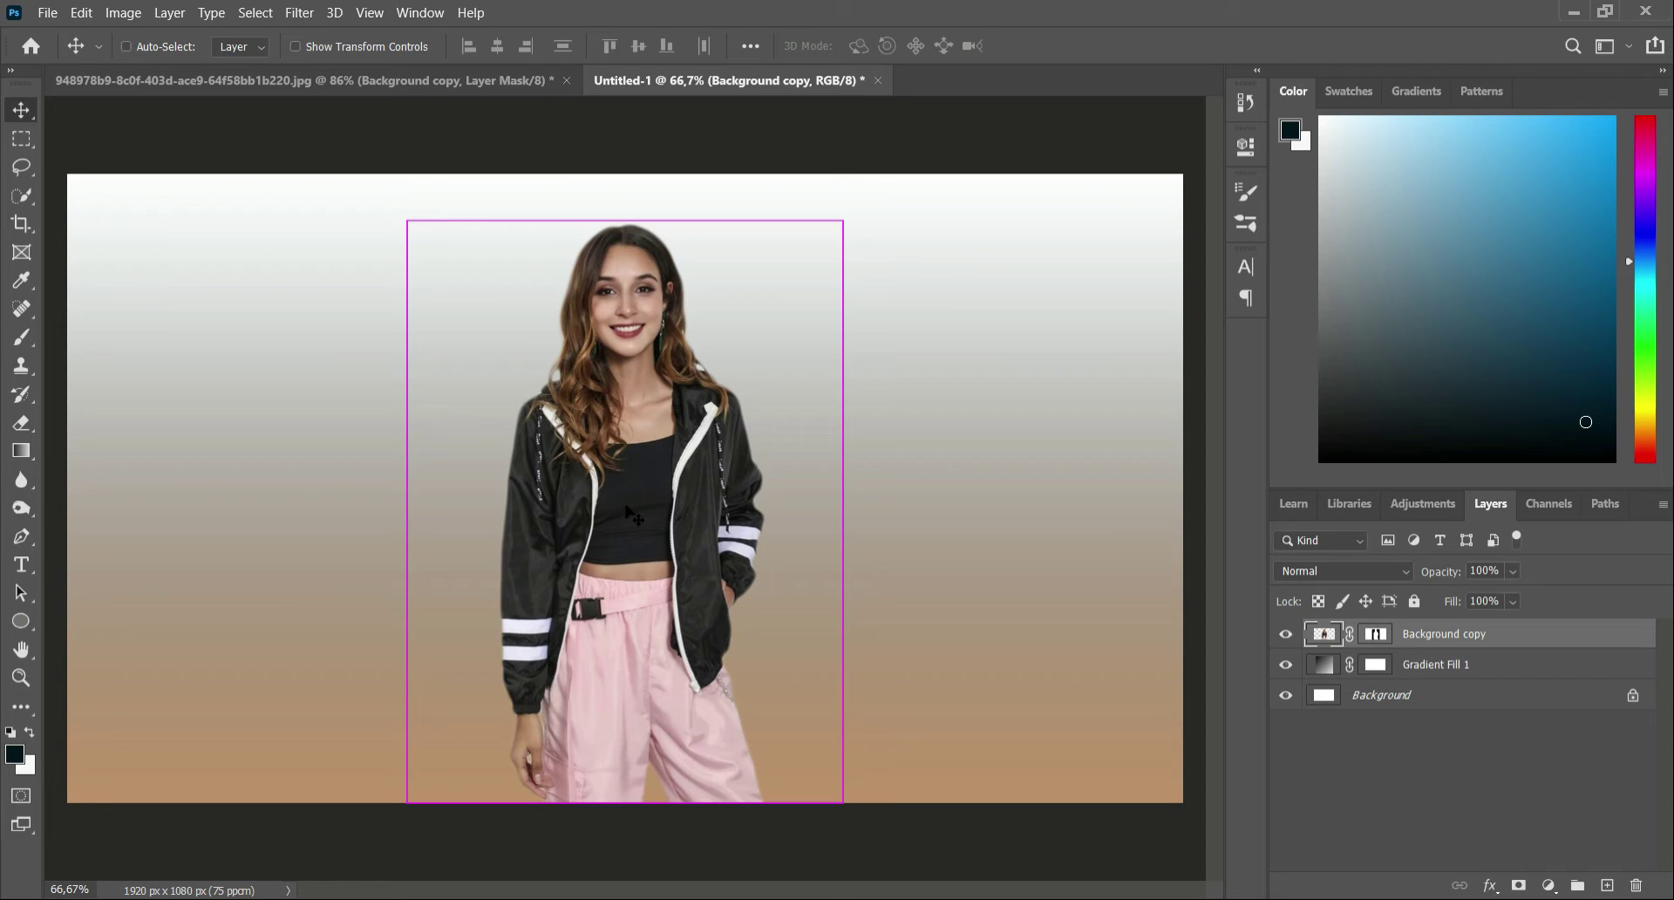
key("ctrl+t")
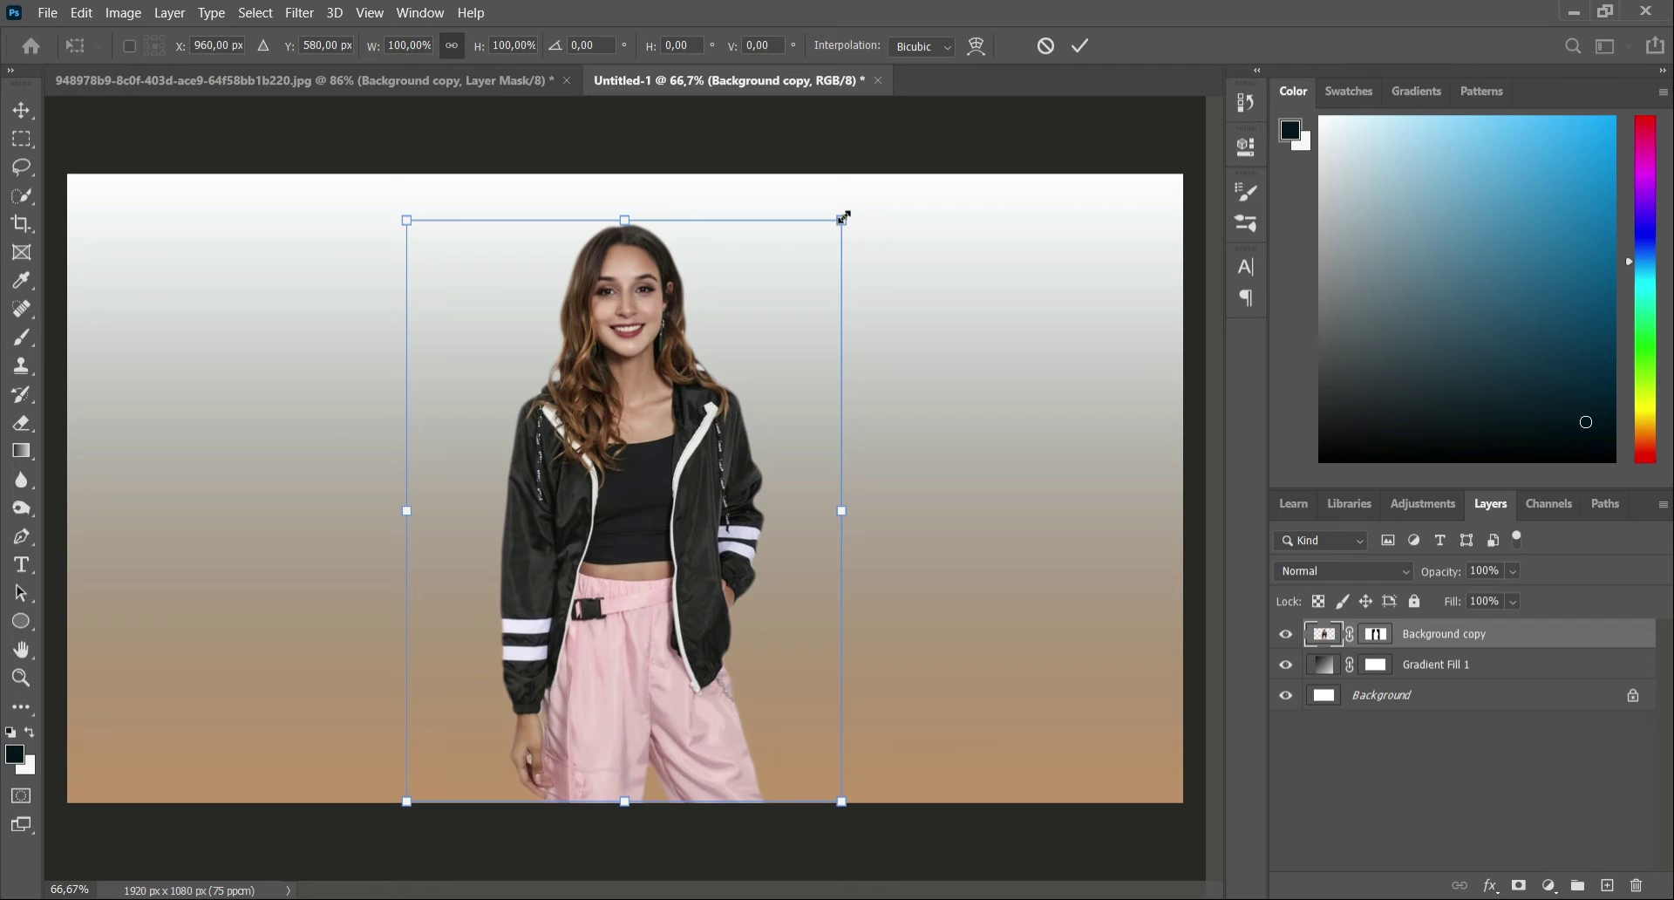
left_click_drag(837, 221, 863, 187)
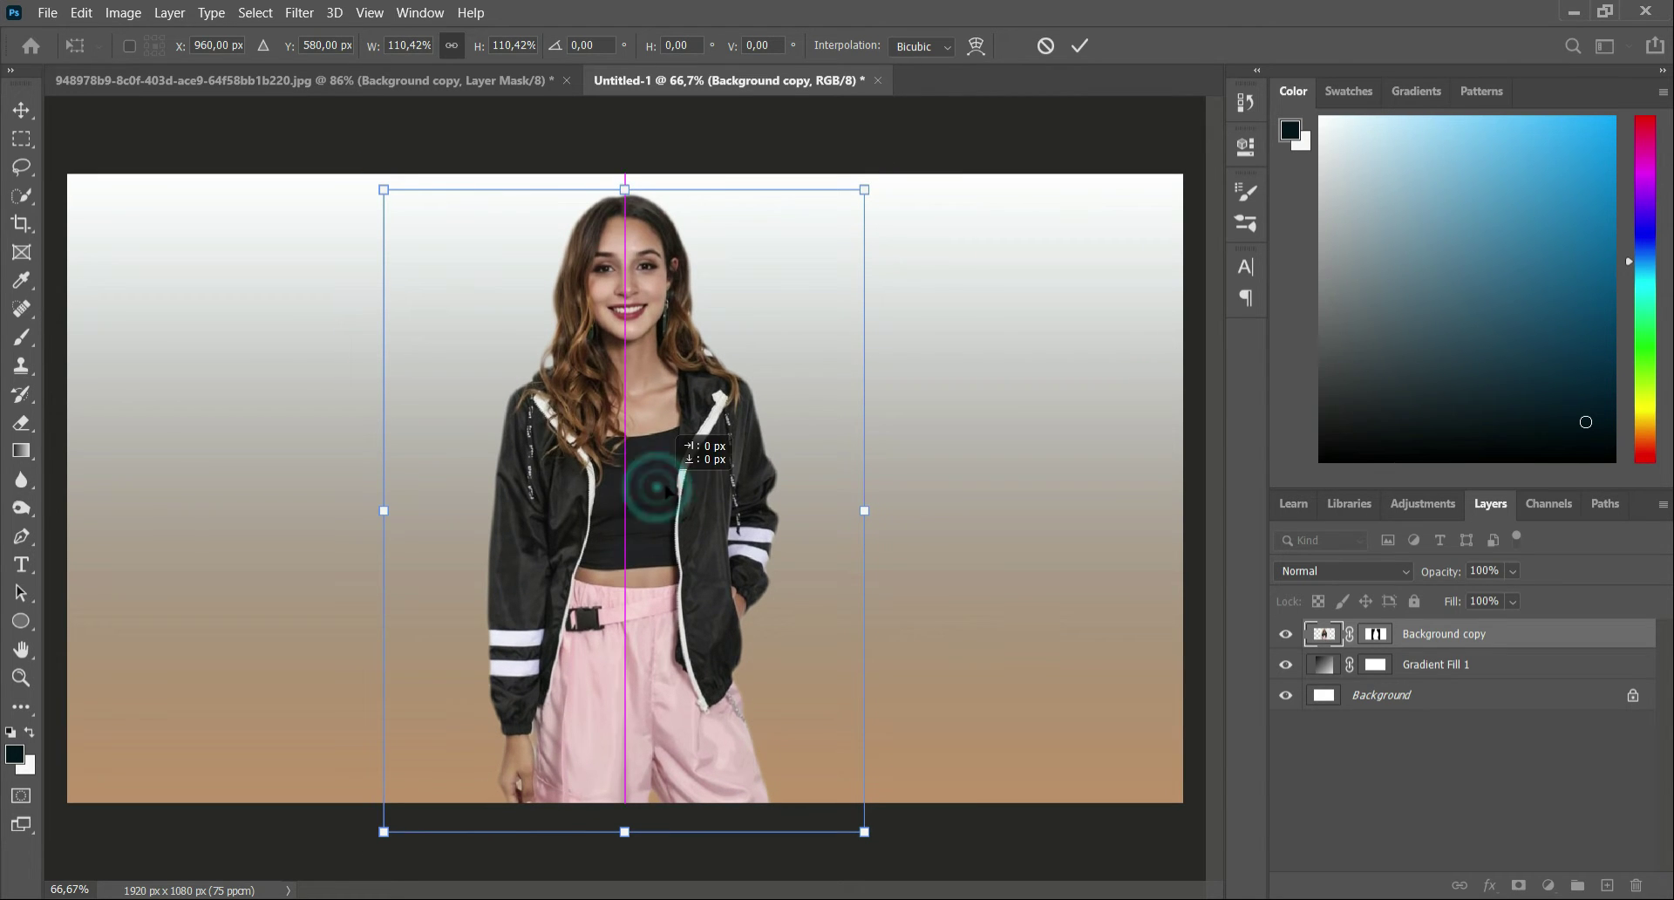
left_click_drag(657, 488, 668, 488)
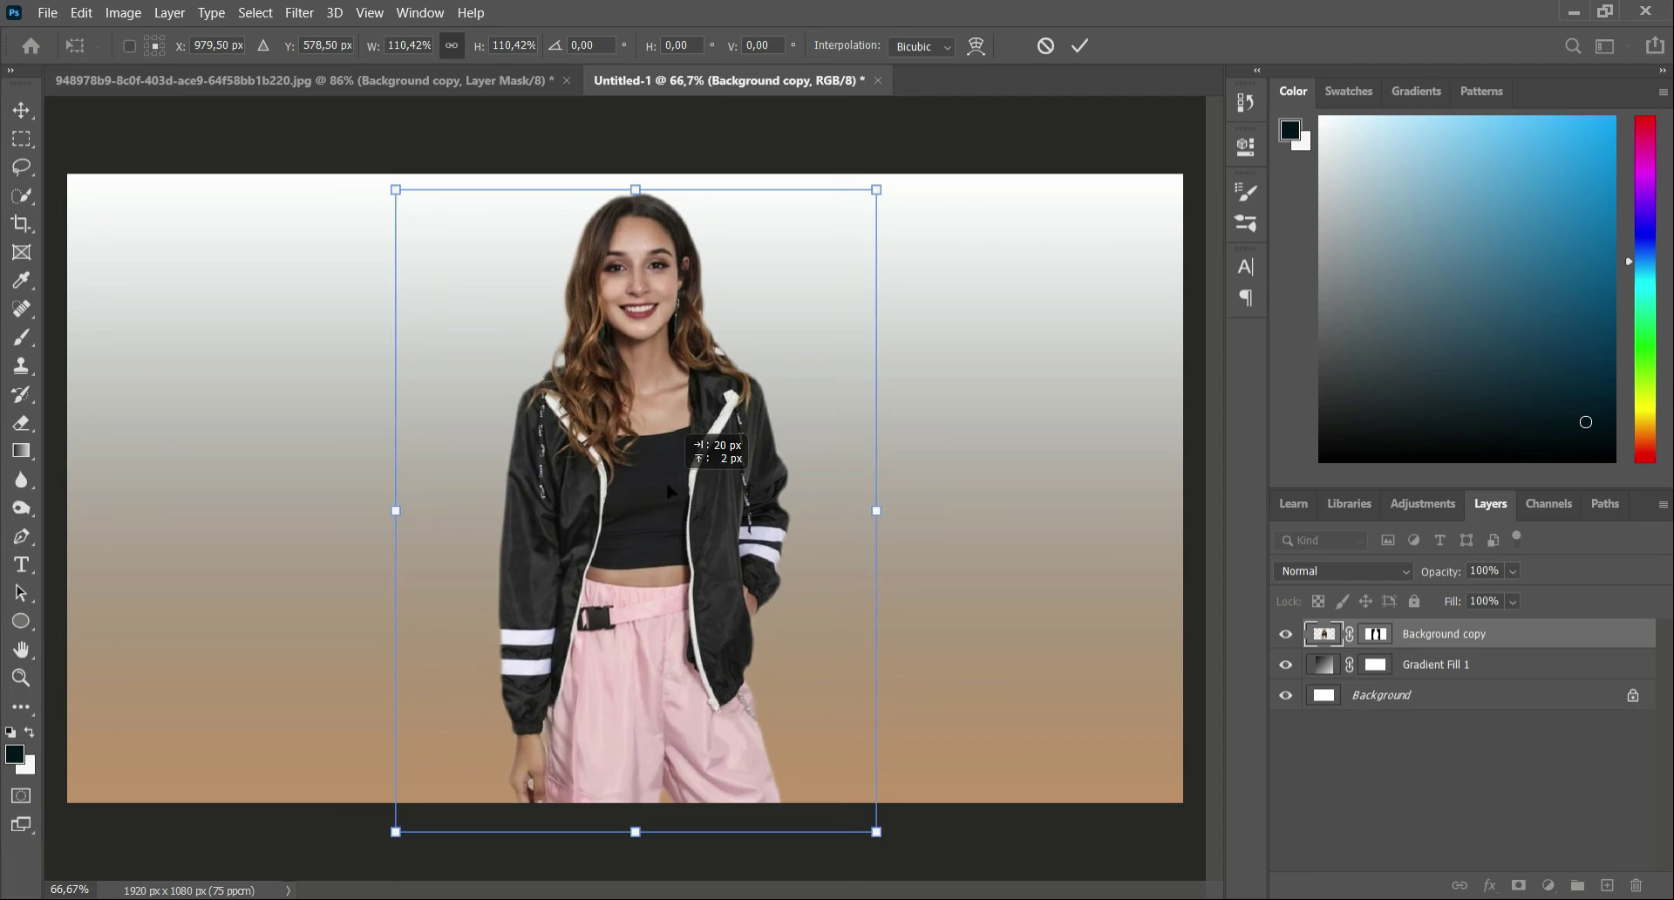
left_click(1081, 45)
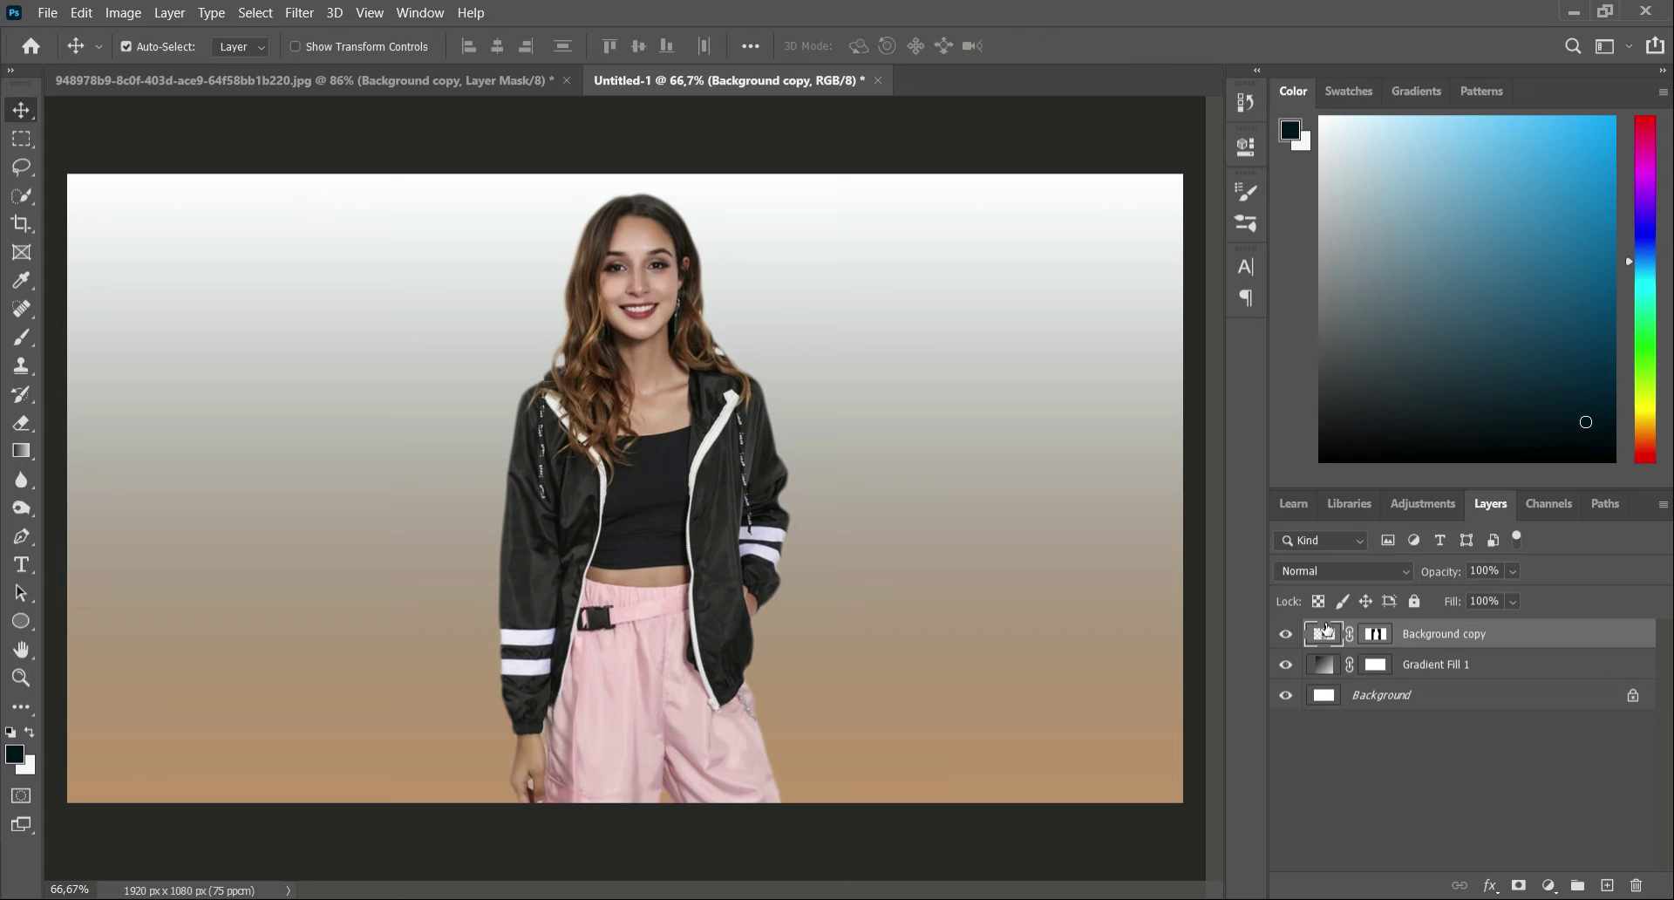
- Duplicate the woman's layer in Untitled-1, keeping the default name
right_click(1424, 644)
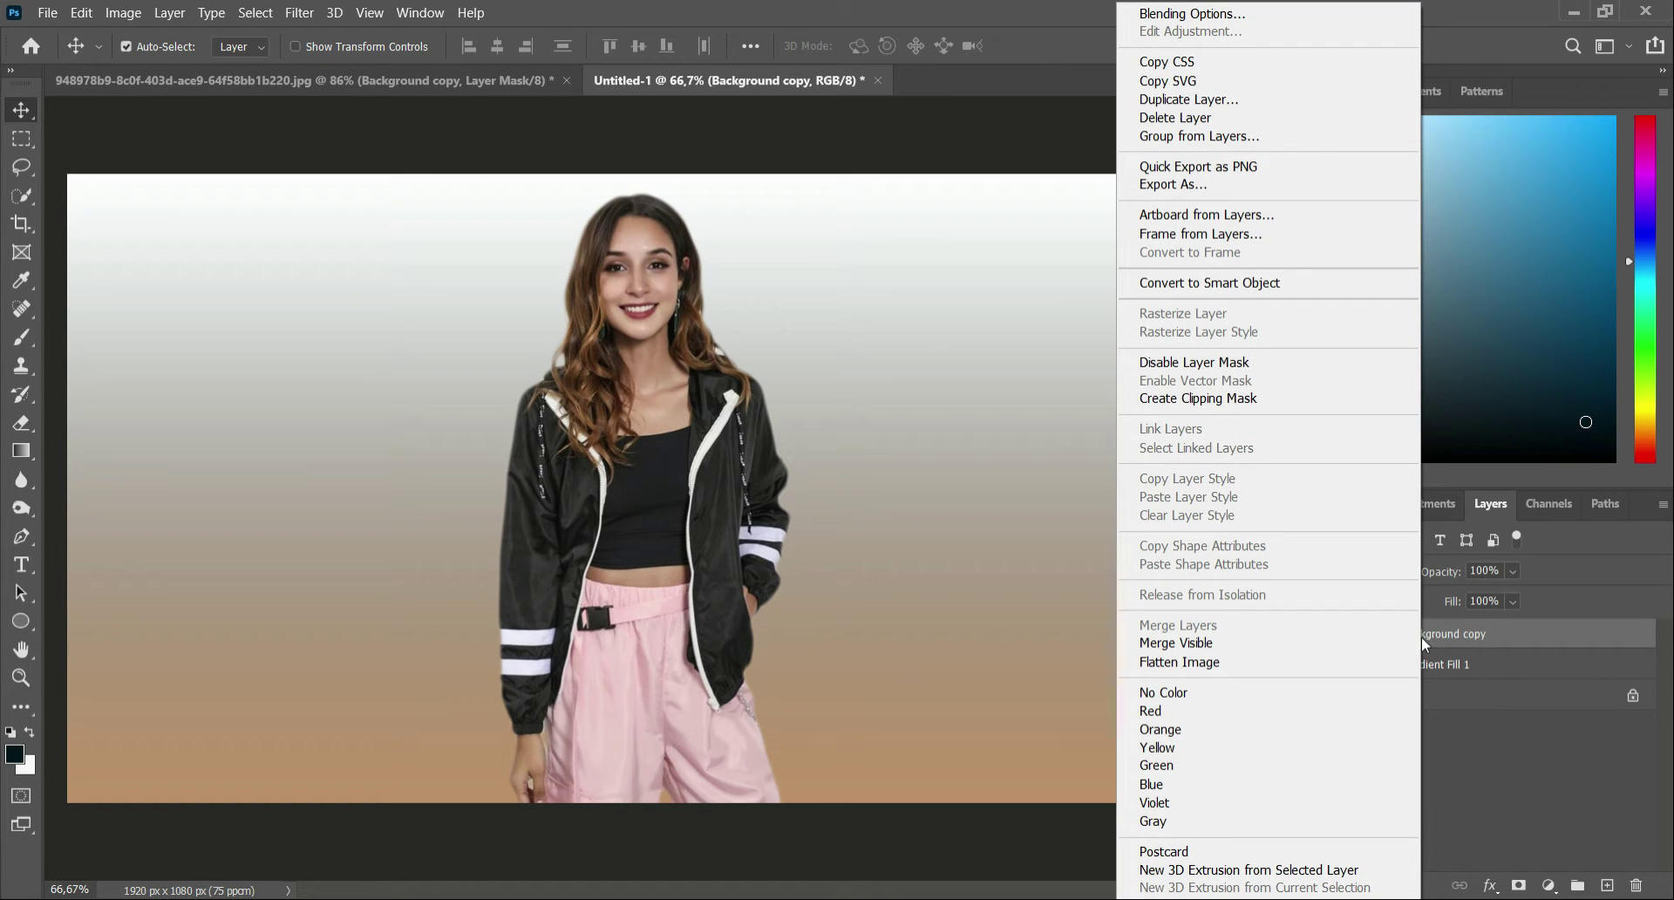
left_click(1225, 101)
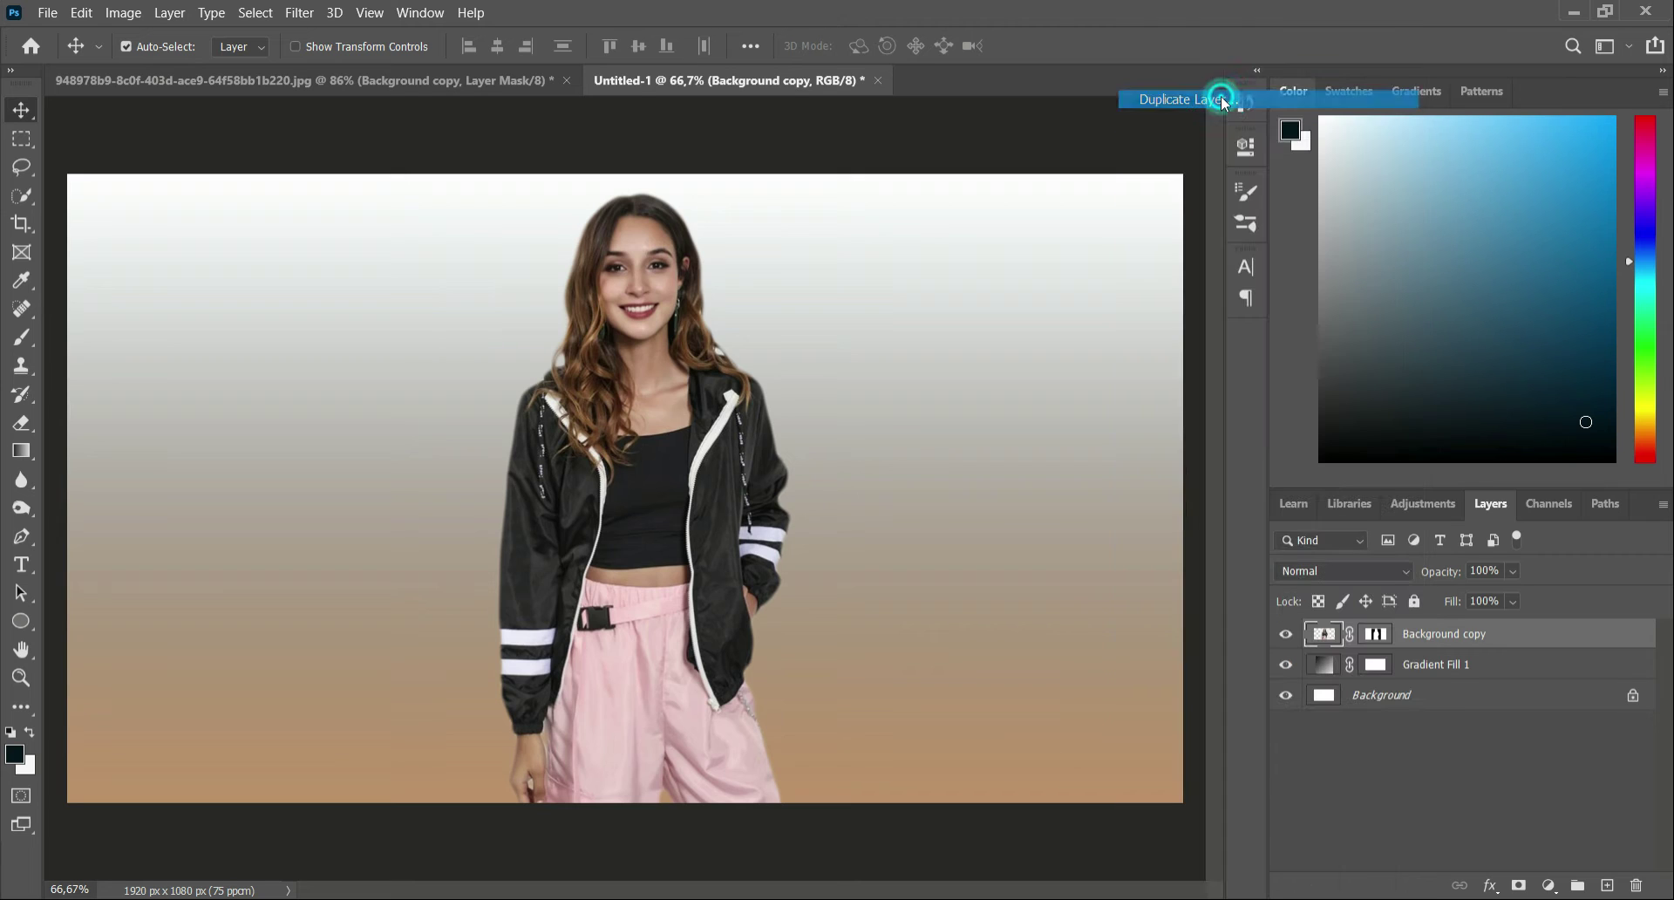
left_click(1019, 244)
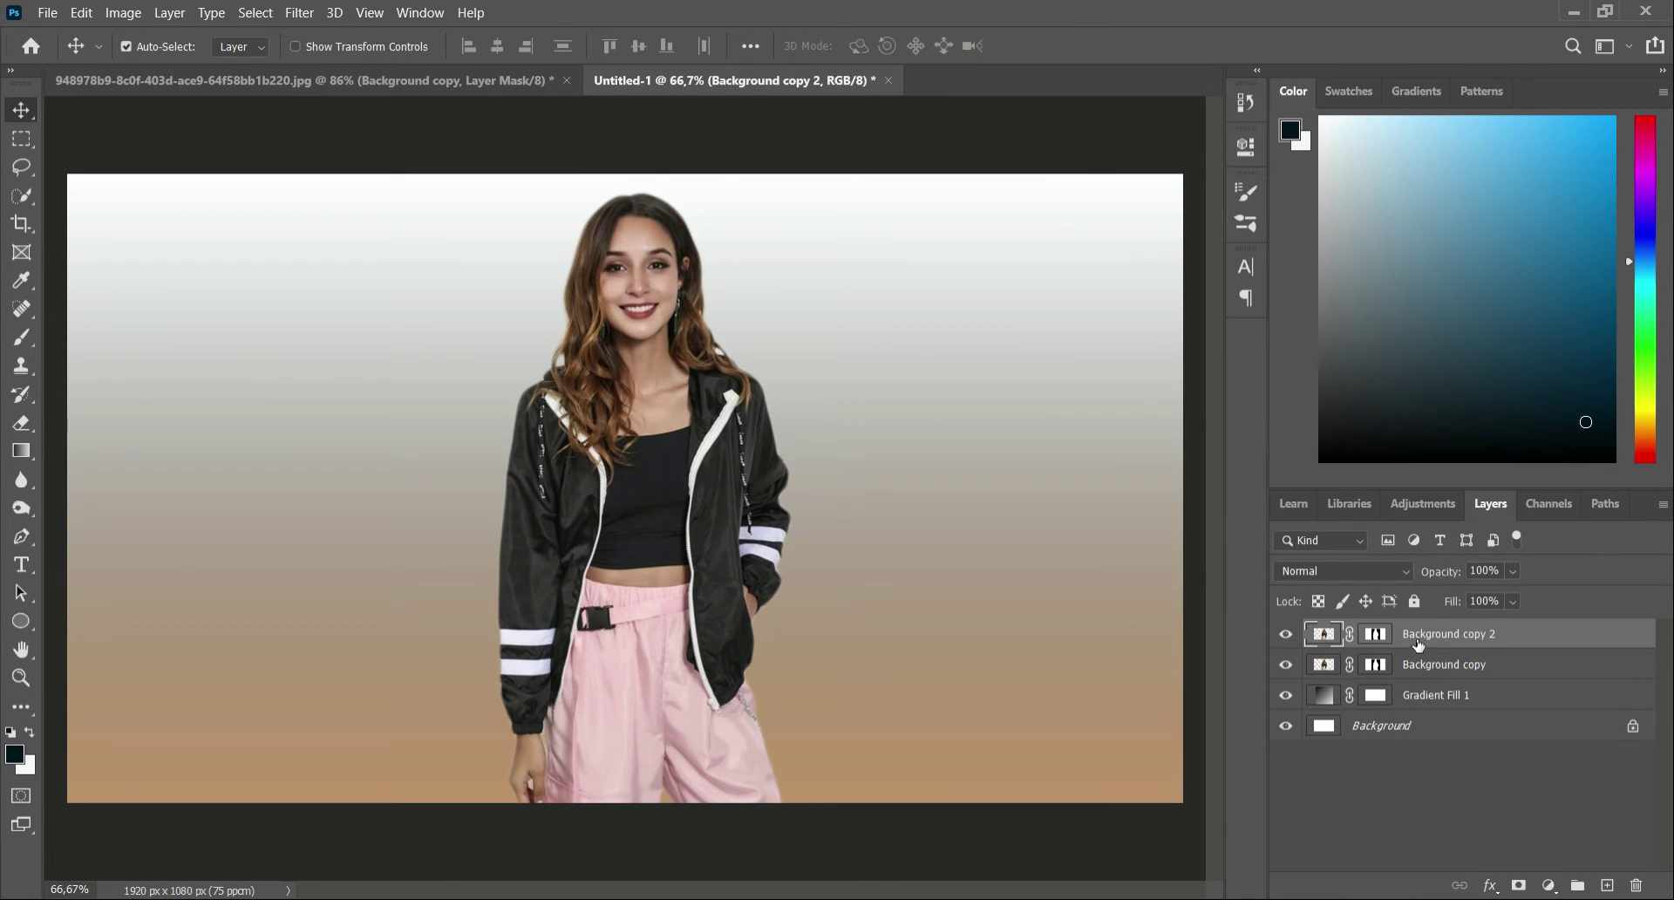
- Convert the lower woman layer, Background copy, to a smart object and hide the duplicate above it
left_click(1419, 666)
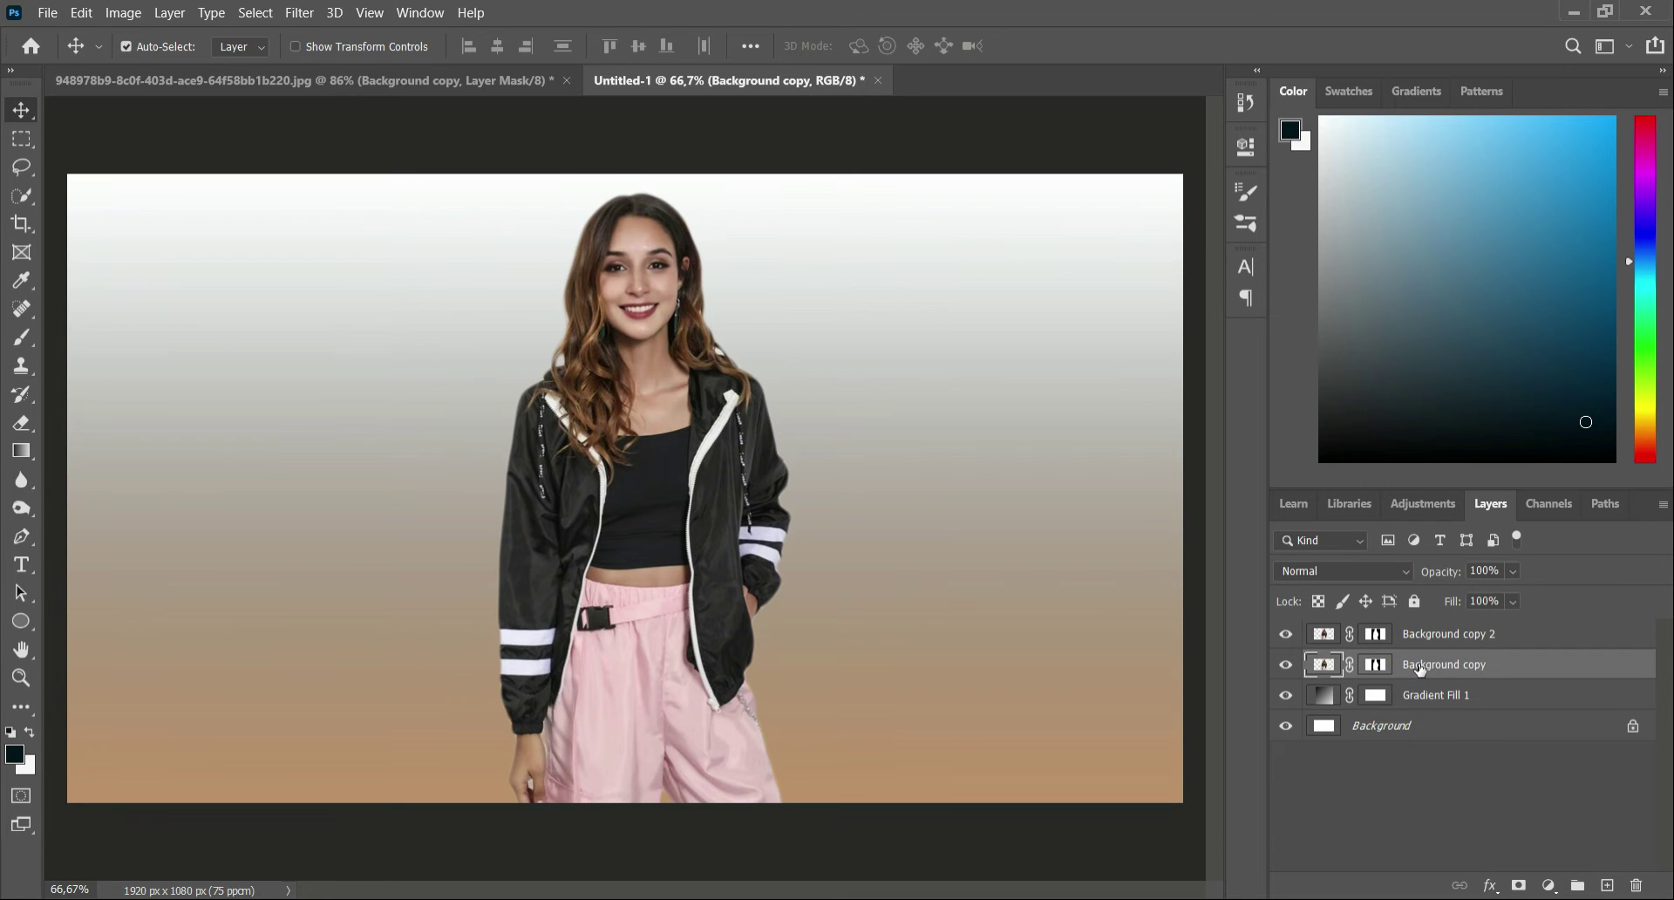
right_click(1419, 668)
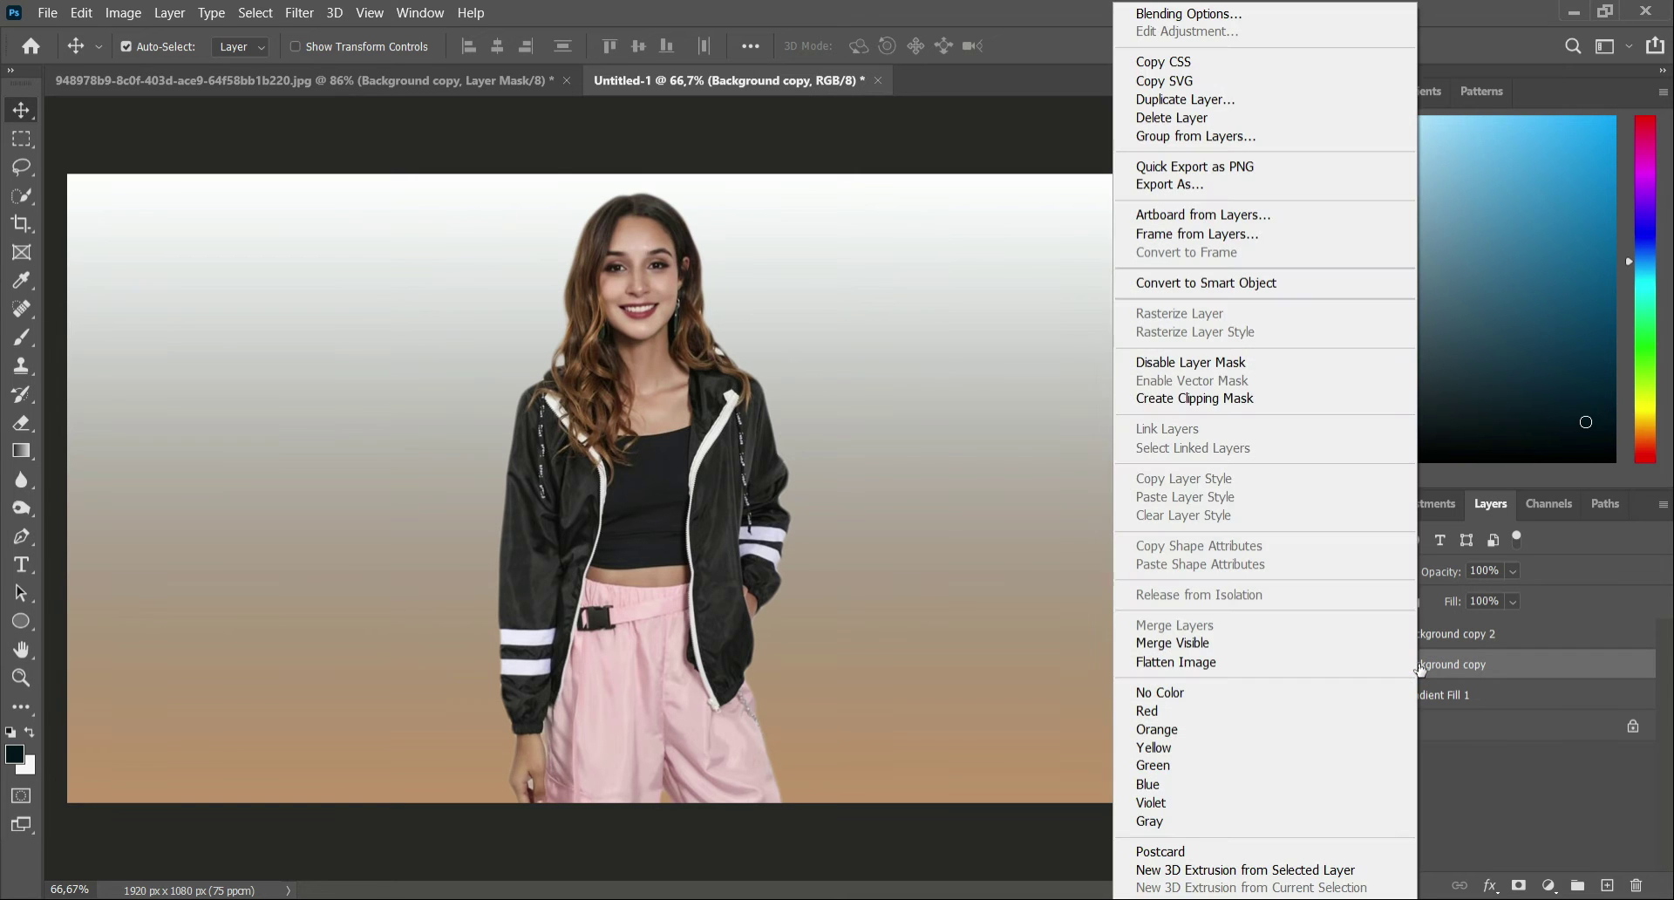
left_click(1201, 286)
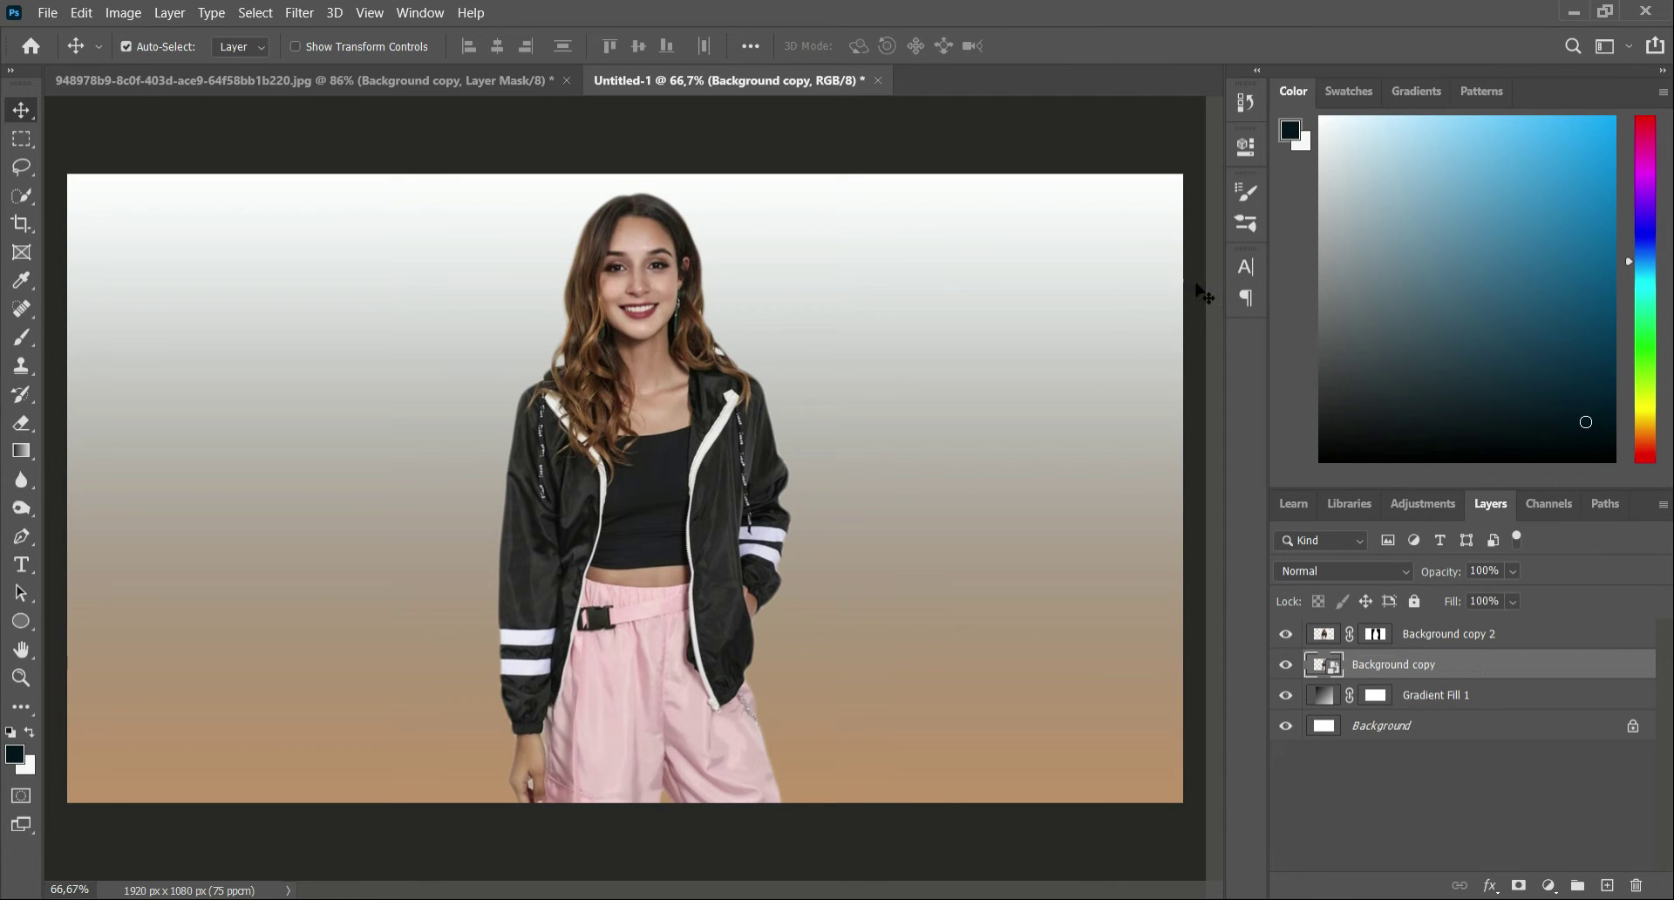
left_click(1324, 671)
left_click(1284, 634)
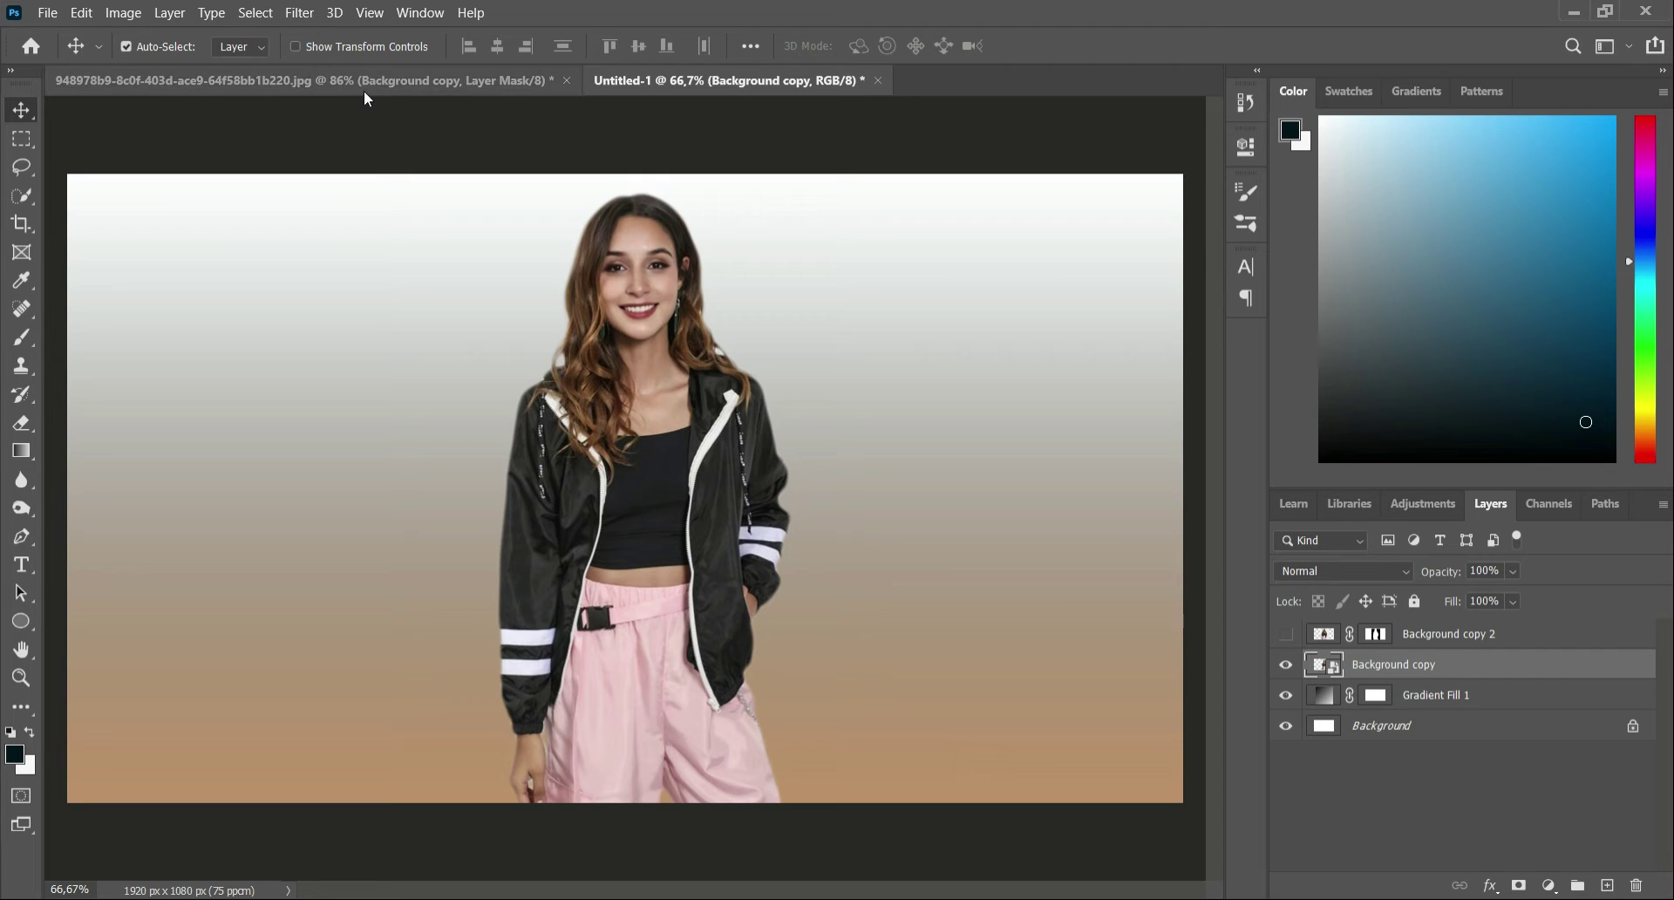
- Open the Background copy smart object in Liquify and set the Forward Warp brush size to 161
left_click(298, 14)
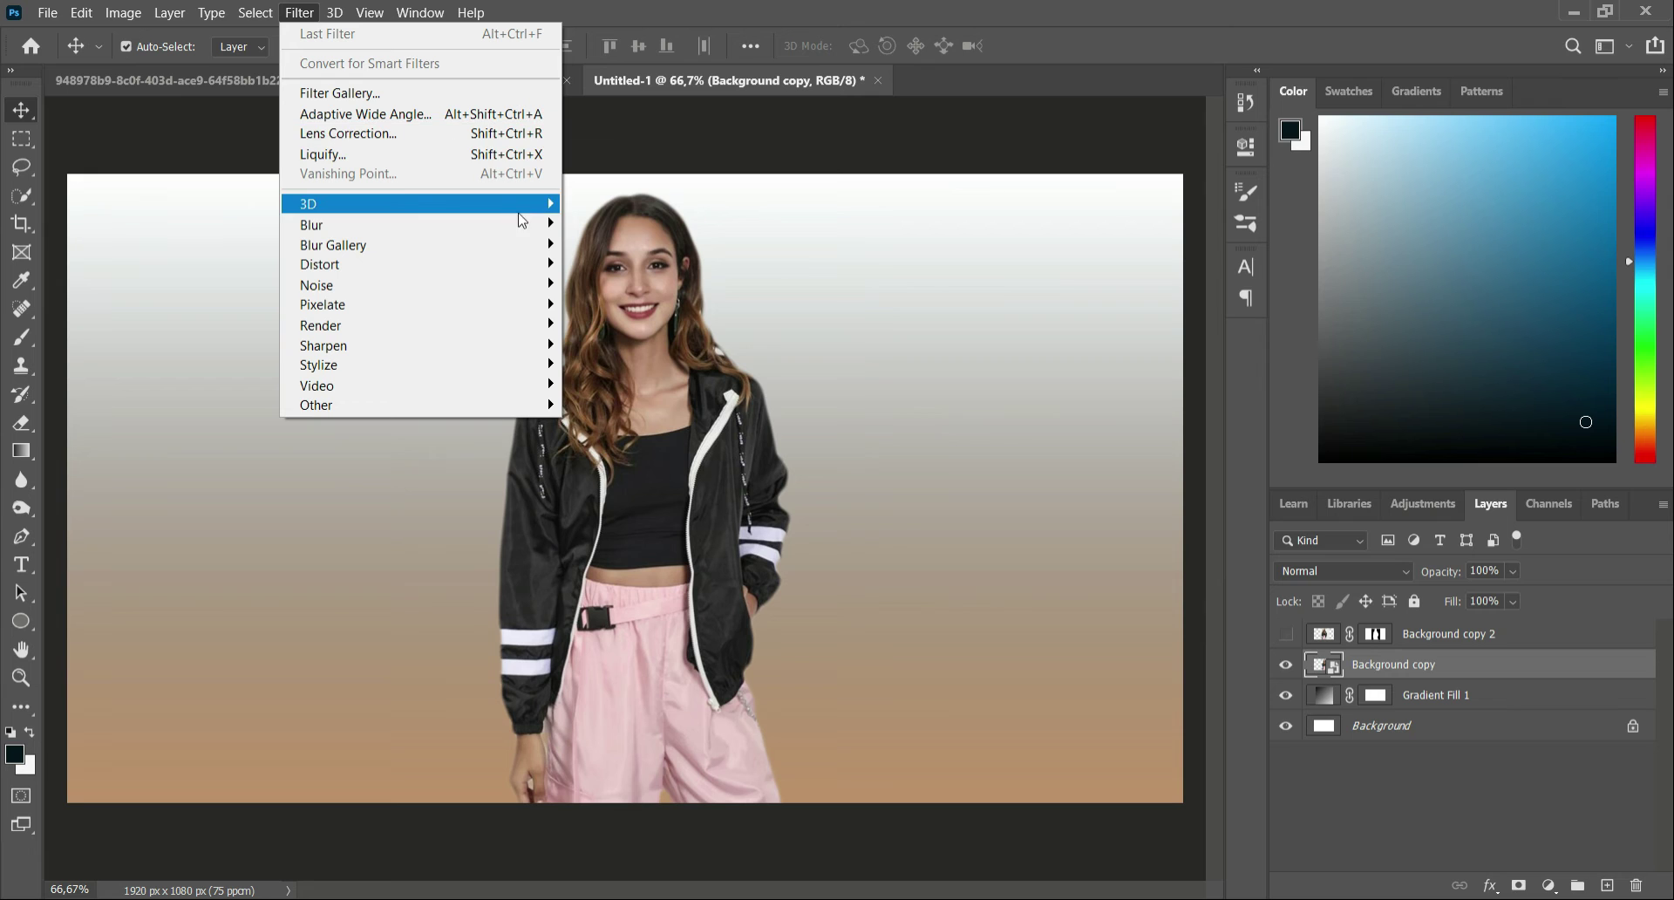
mouse_move(342, 19)
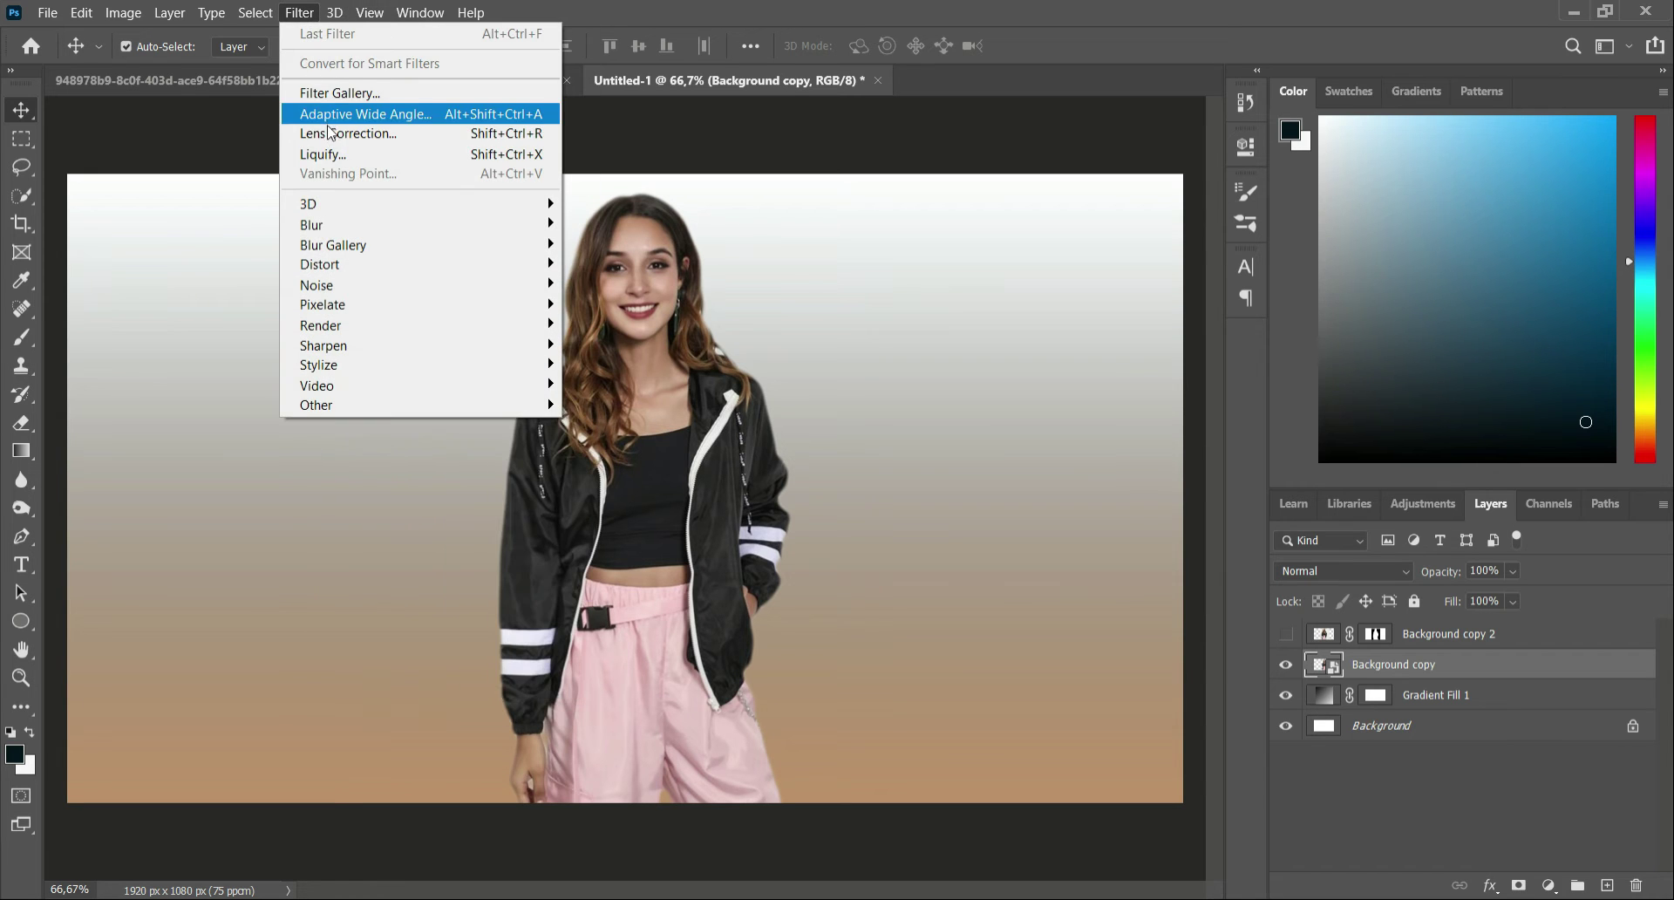
left_click(420, 150)
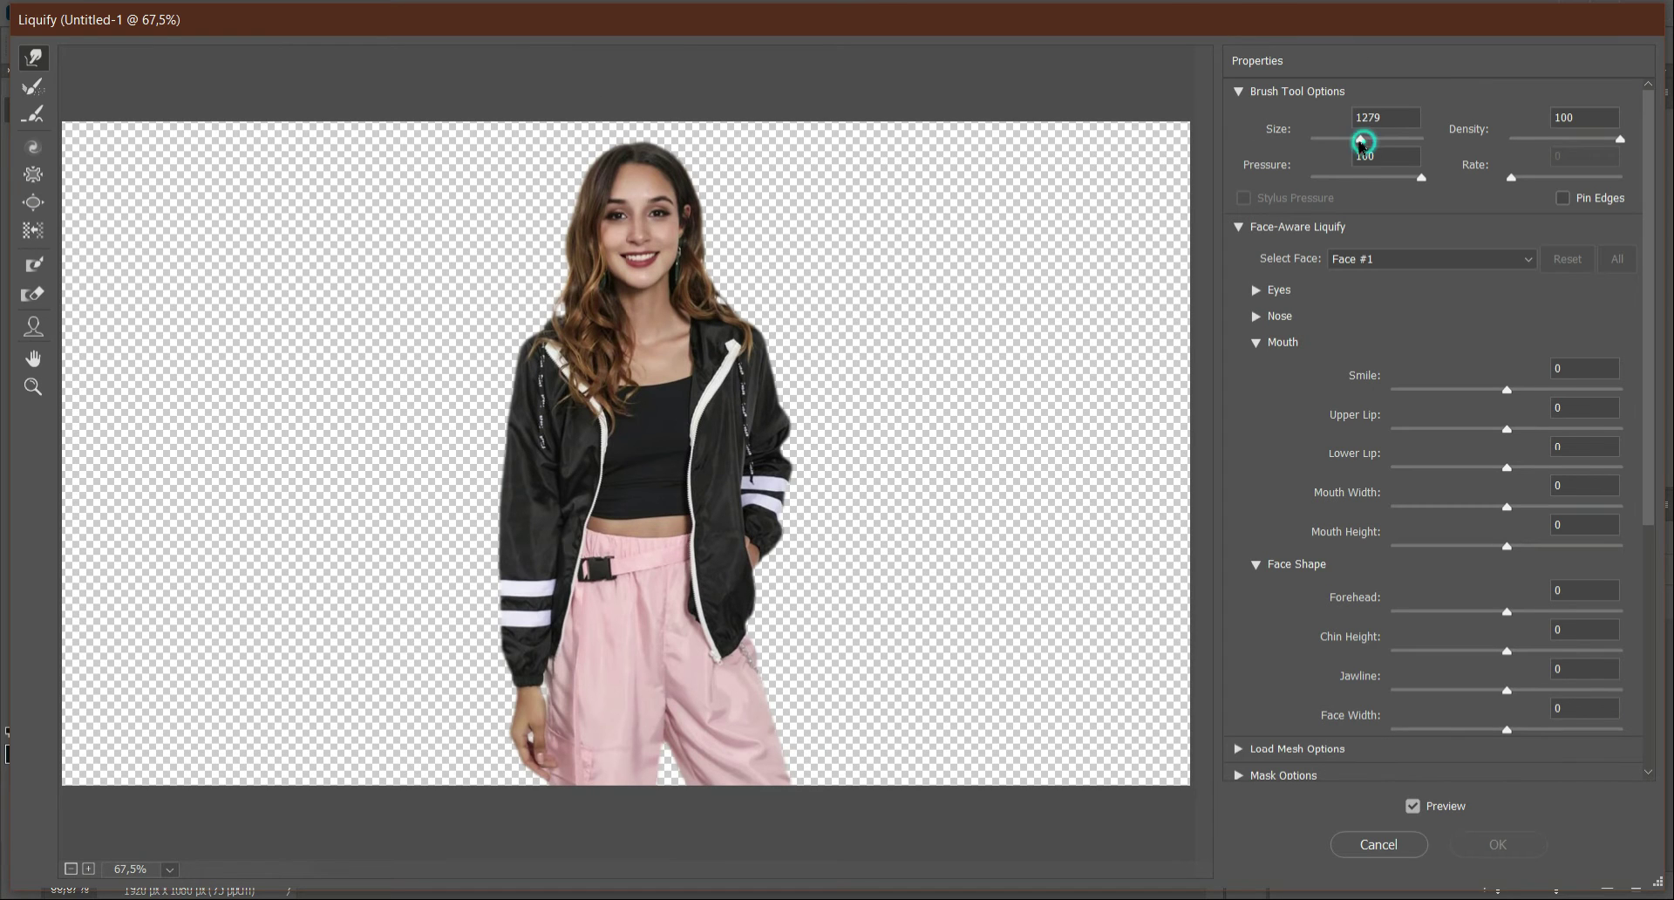
left_click_drag(1361, 142, 1338, 150)
left_click(1334, 143)
left_click(1337, 137)
left_click_drag(1338, 144, 1329, 155)
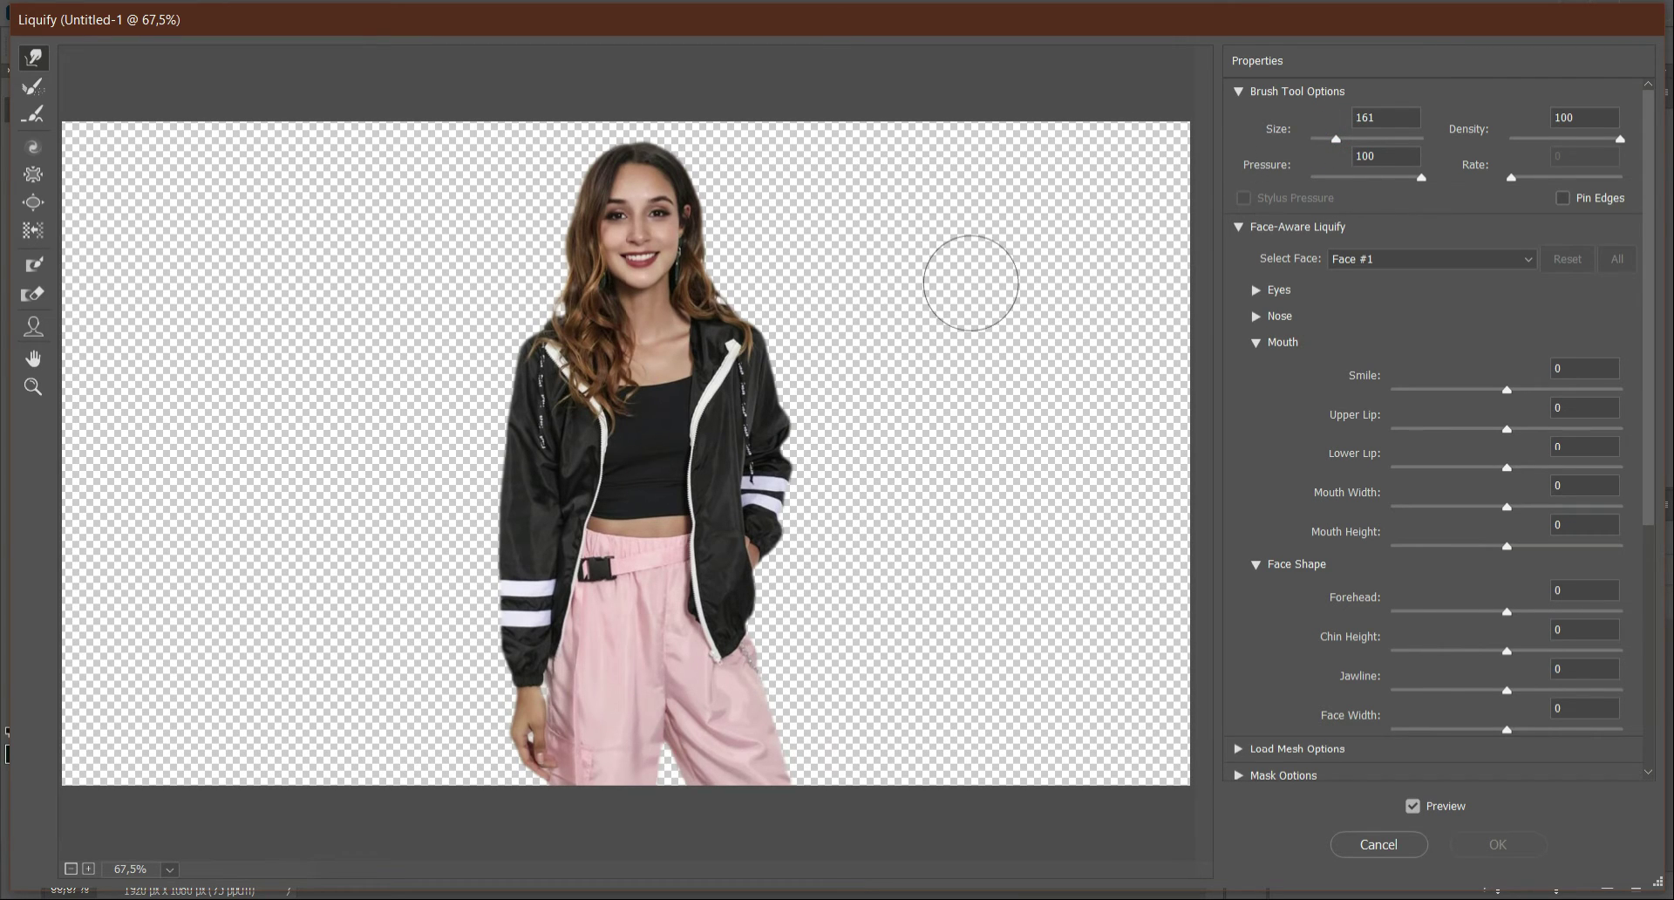
- Warp the jacket, waist and trousers outward to the image's right in long wavy streaks from shoulder to lower edge
left_click_drag(743, 361, 1013, 363)
mouse_move(838, 373)
left_mouse_down()
mouse_move(746, 433)
mouse_move(980, 493)
left_mouse_up()
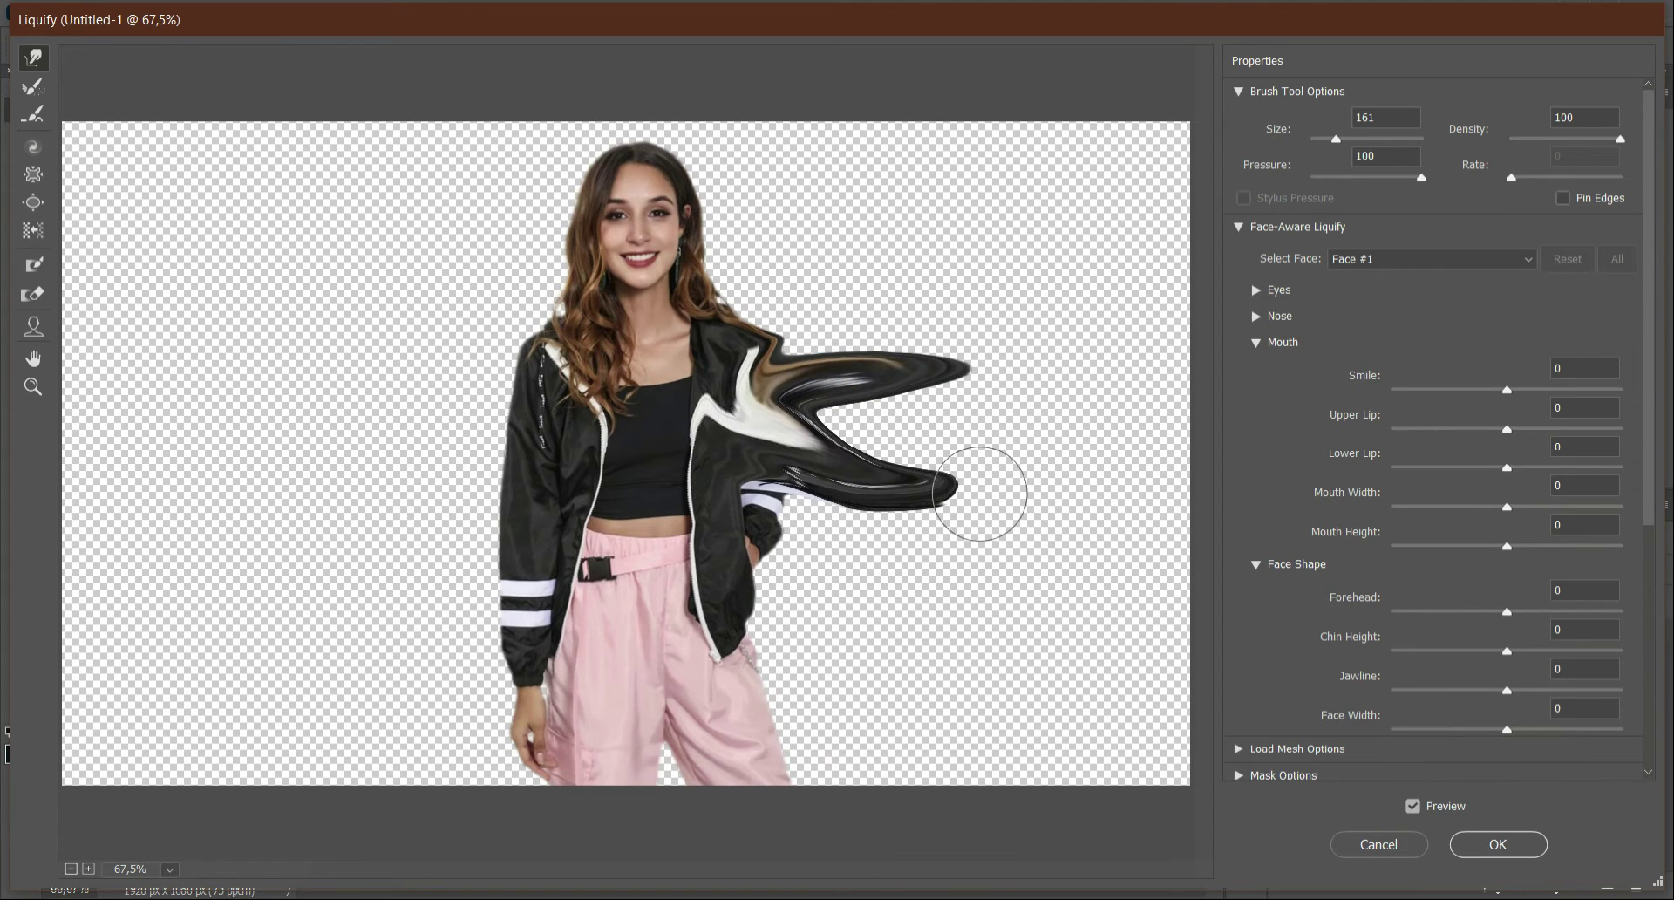
mouse_move(767, 455)
left_mouse_down()
mouse_move(714, 527)
mouse_move(794, 543)
mouse_move(1085, 512)
mouse_move(867, 512)
mouse_move(786, 478)
mouse_move(889, 391)
mouse_move(1003, 378)
left_mouse_up()
mouse_move(738, 436)
left_mouse_down()
mouse_move(789, 458)
mouse_move(963, 465)
left_mouse_up()
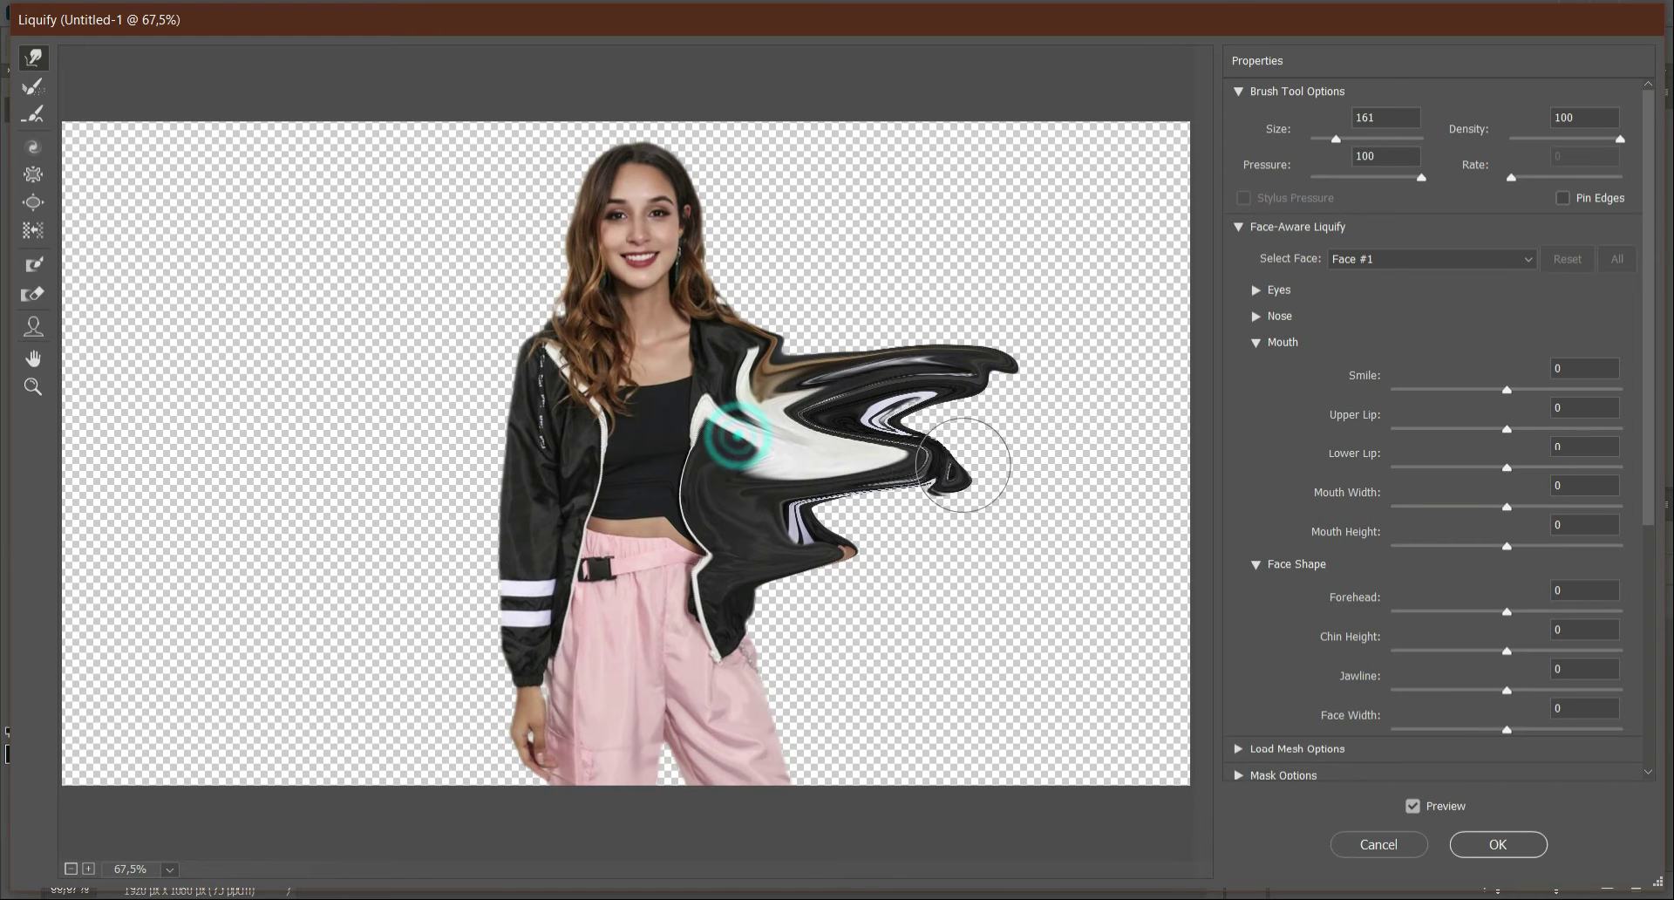
mouse_move(695, 567)
left_mouse_down()
mouse_move(829, 590)
mouse_move(991, 593)
mouse_move(975, 563)
left_mouse_up()
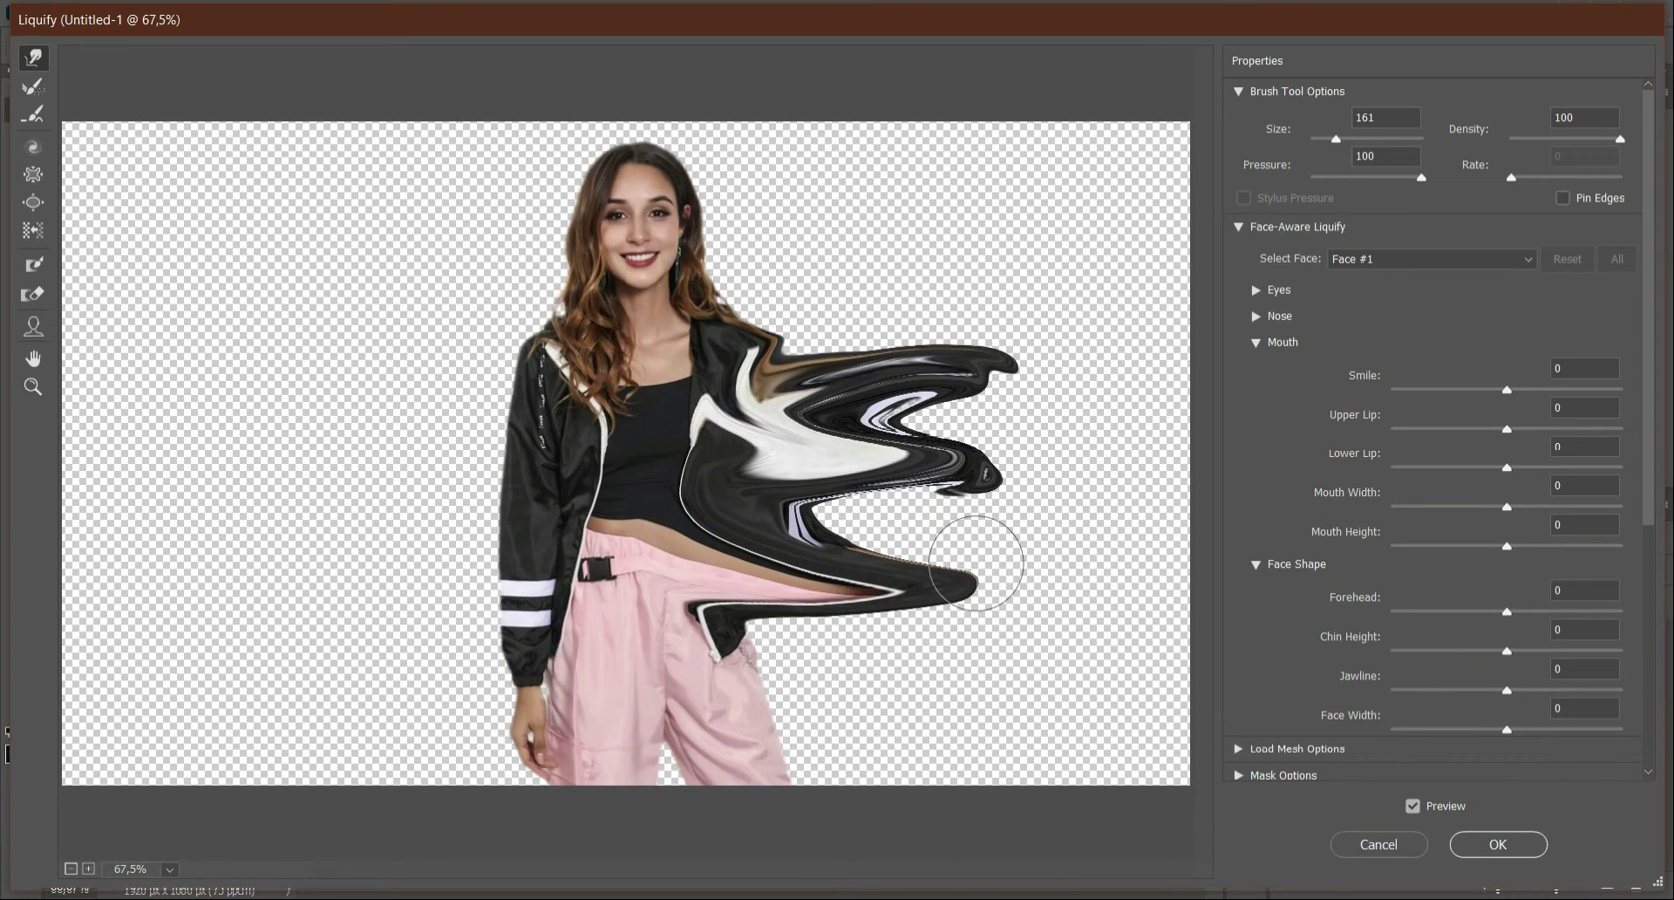
mouse_move(739, 641)
left_mouse_down()
mouse_move(943, 652)
mouse_move(758, 714)
mouse_move(1049, 698)
left_mouse_up()
left_click_drag(750, 782, 956, 771)
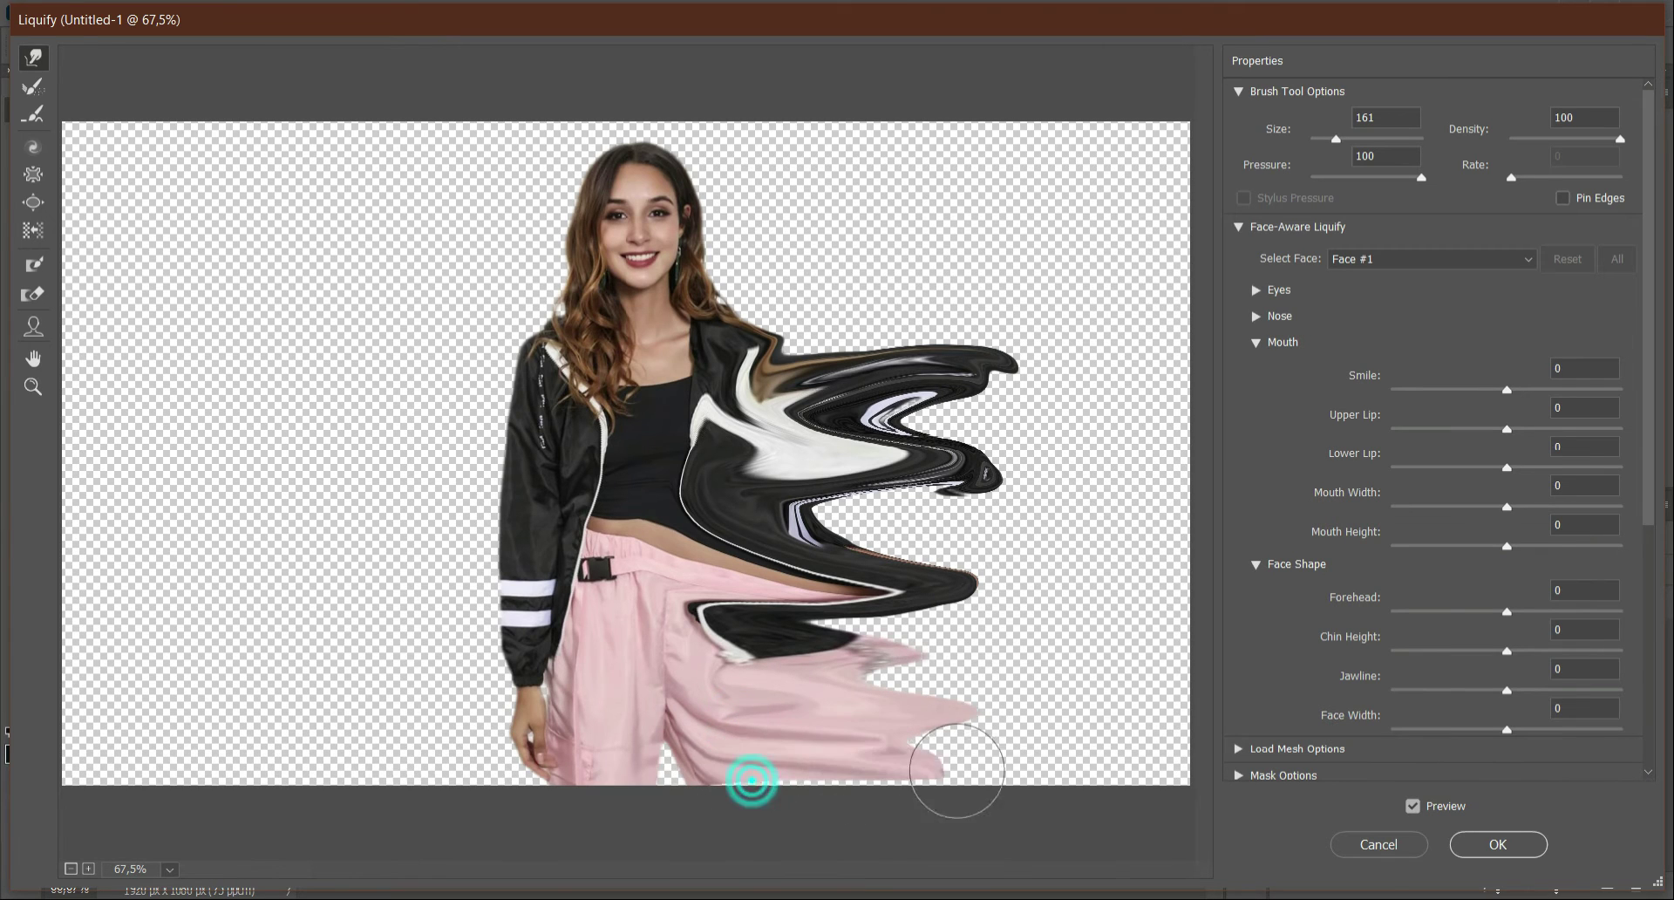
left_click_drag(788, 785, 1121, 796)
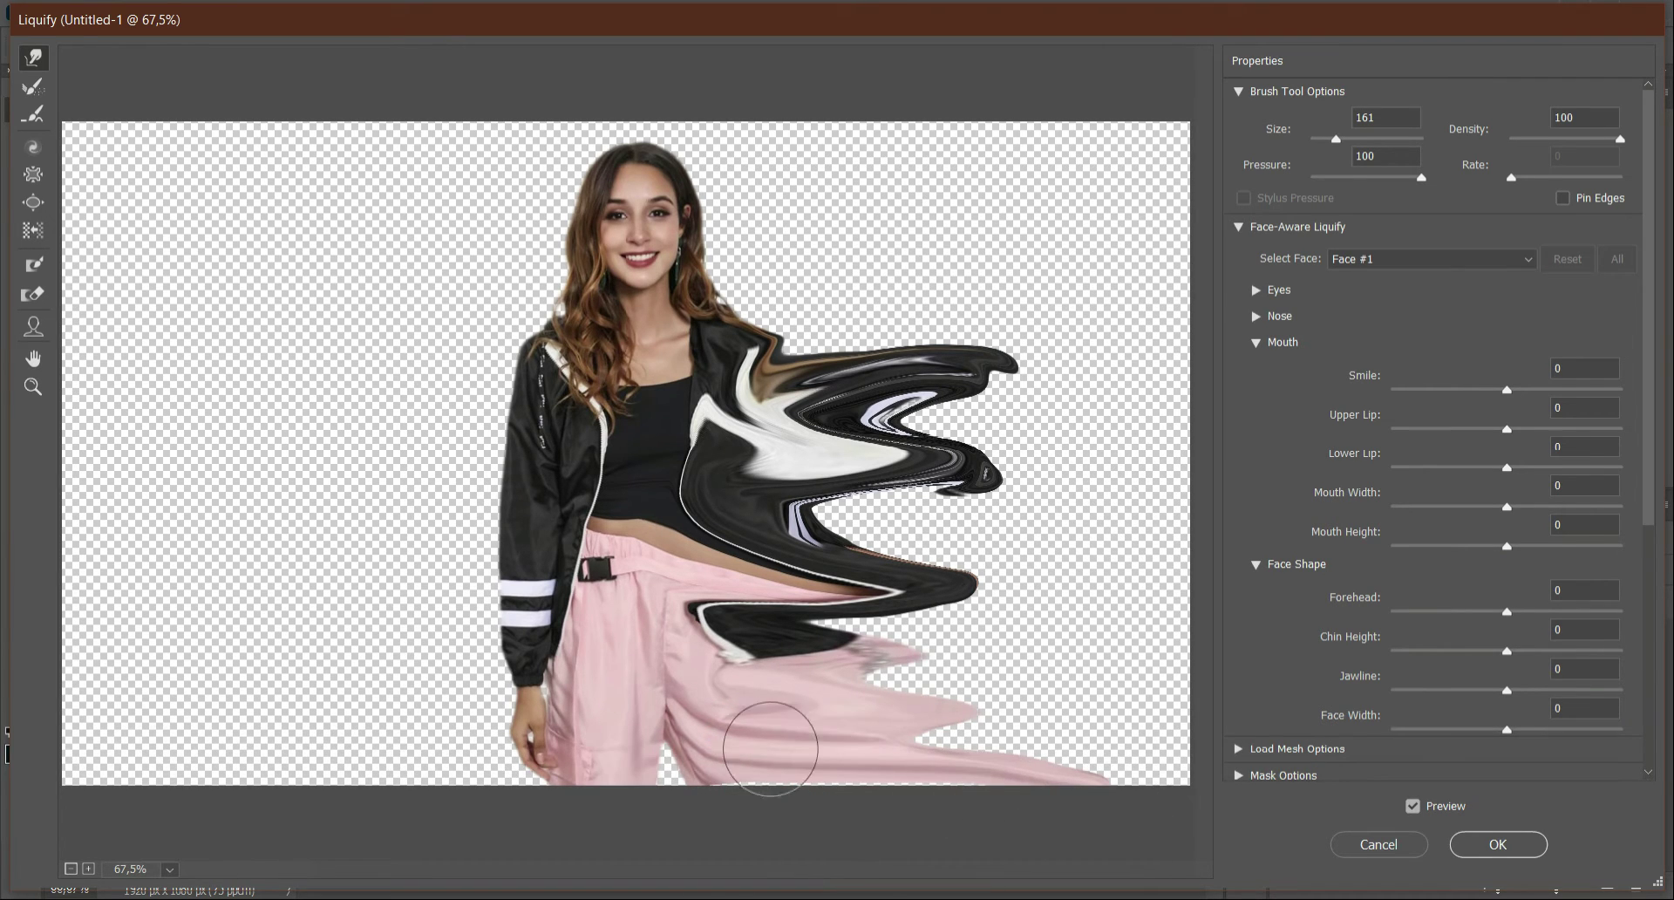
mouse_move(770, 748)
left_mouse_down()
mouse_move(874, 695)
mouse_move(1057, 657)
left_mouse_up()
mouse_move(709, 703)
left_mouse_down()
mouse_move(802, 601)
mouse_move(1045, 611)
left_mouse_up()
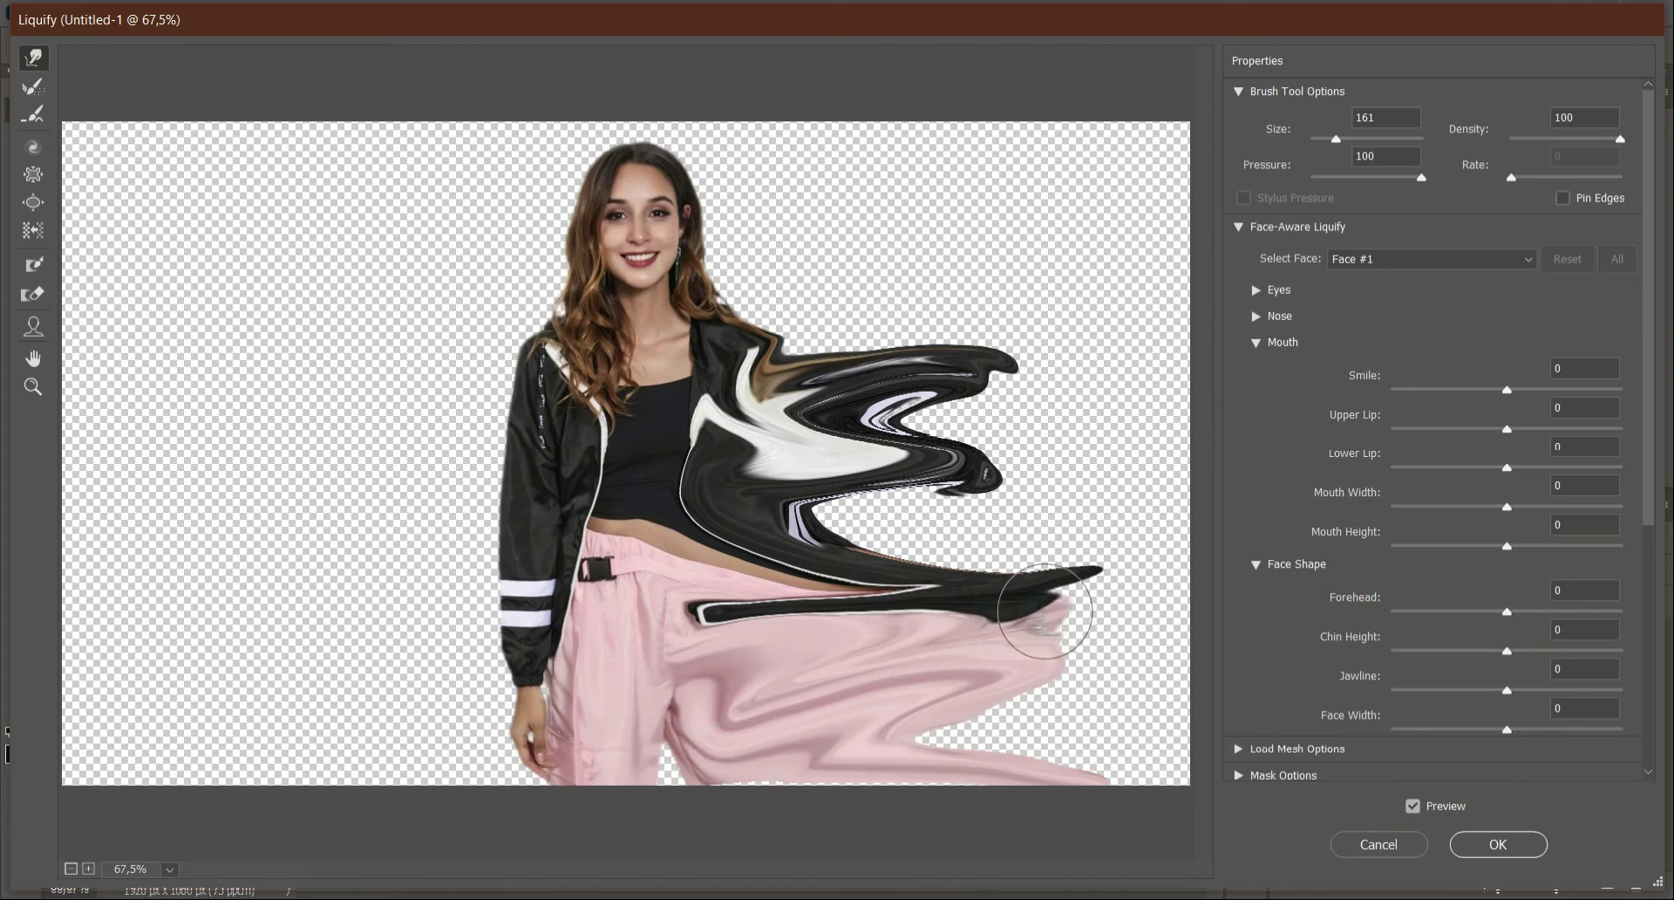
mouse_move(788, 583)
left_mouse_down()
mouse_move(806, 553)
mouse_move(919, 488)
mouse_move(1078, 463)
left_mouse_up()
mouse_move(842, 565)
left_mouse_down()
mouse_move(921, 518)
mouse_move(1105, 523)
left_mouse_up()
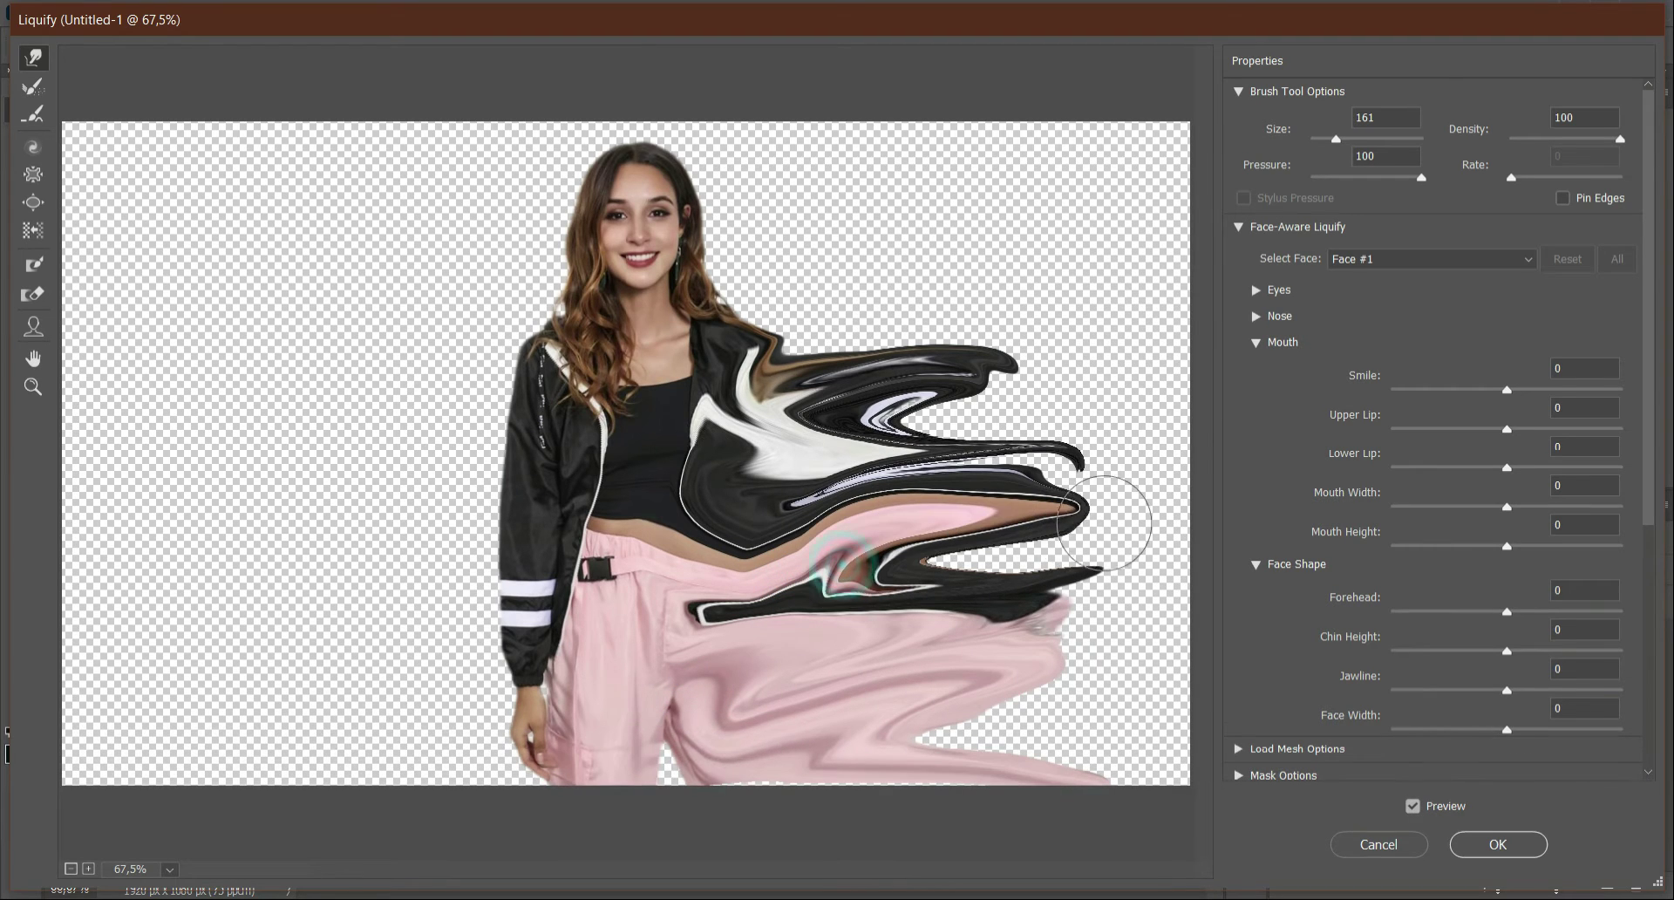
mouse_move(880, 606)
left_mouse_down()
mouse_move(1141, 533)
mouse_move(1081, 515)
left_mouse_up()
- Stretch the neckline and the hair beside the face toward the image's right, keeping the main facial features intact
mouse_move(647, 342)
left_mouse_down()
mouse_move(919, 312)
mouse_move(1001, 270)
left_mouse_up()
left_click_drag(698, 261, 824, 251)
left_click_drag(717, 210, 842, 182)
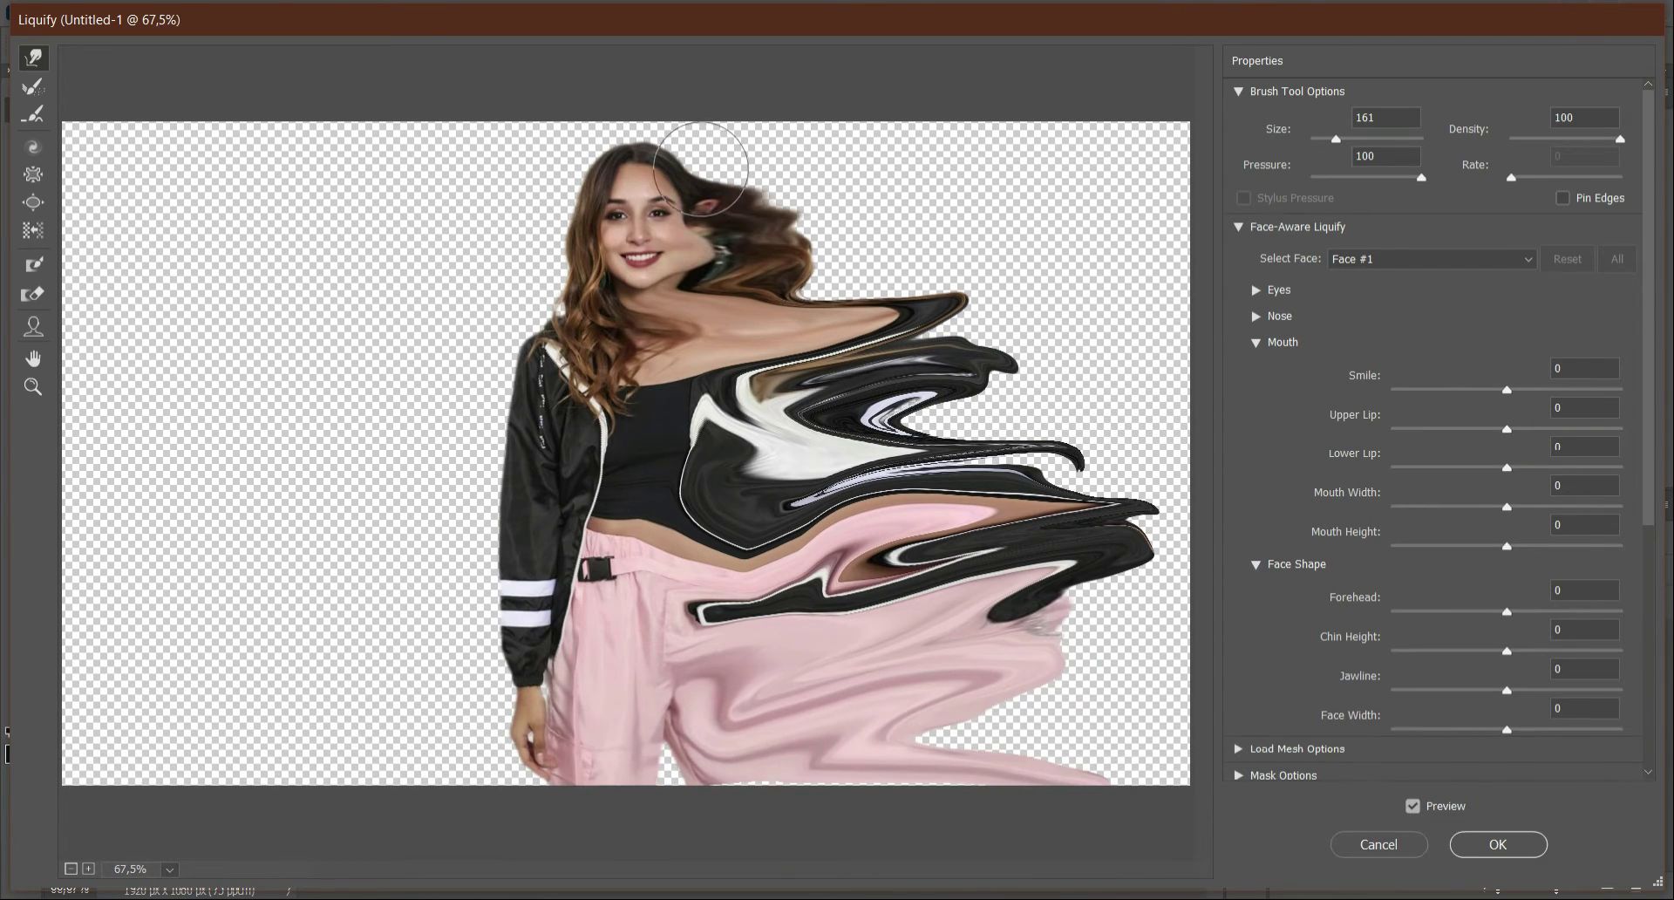
left_click_drag(701, 168, 852, 149)
- Pull the hair on the image's left side outward beside the forehead, cheek and neck
left_click_drag(567, 201, 459, 201)
left_click_drag(530, 242, 351, 312)
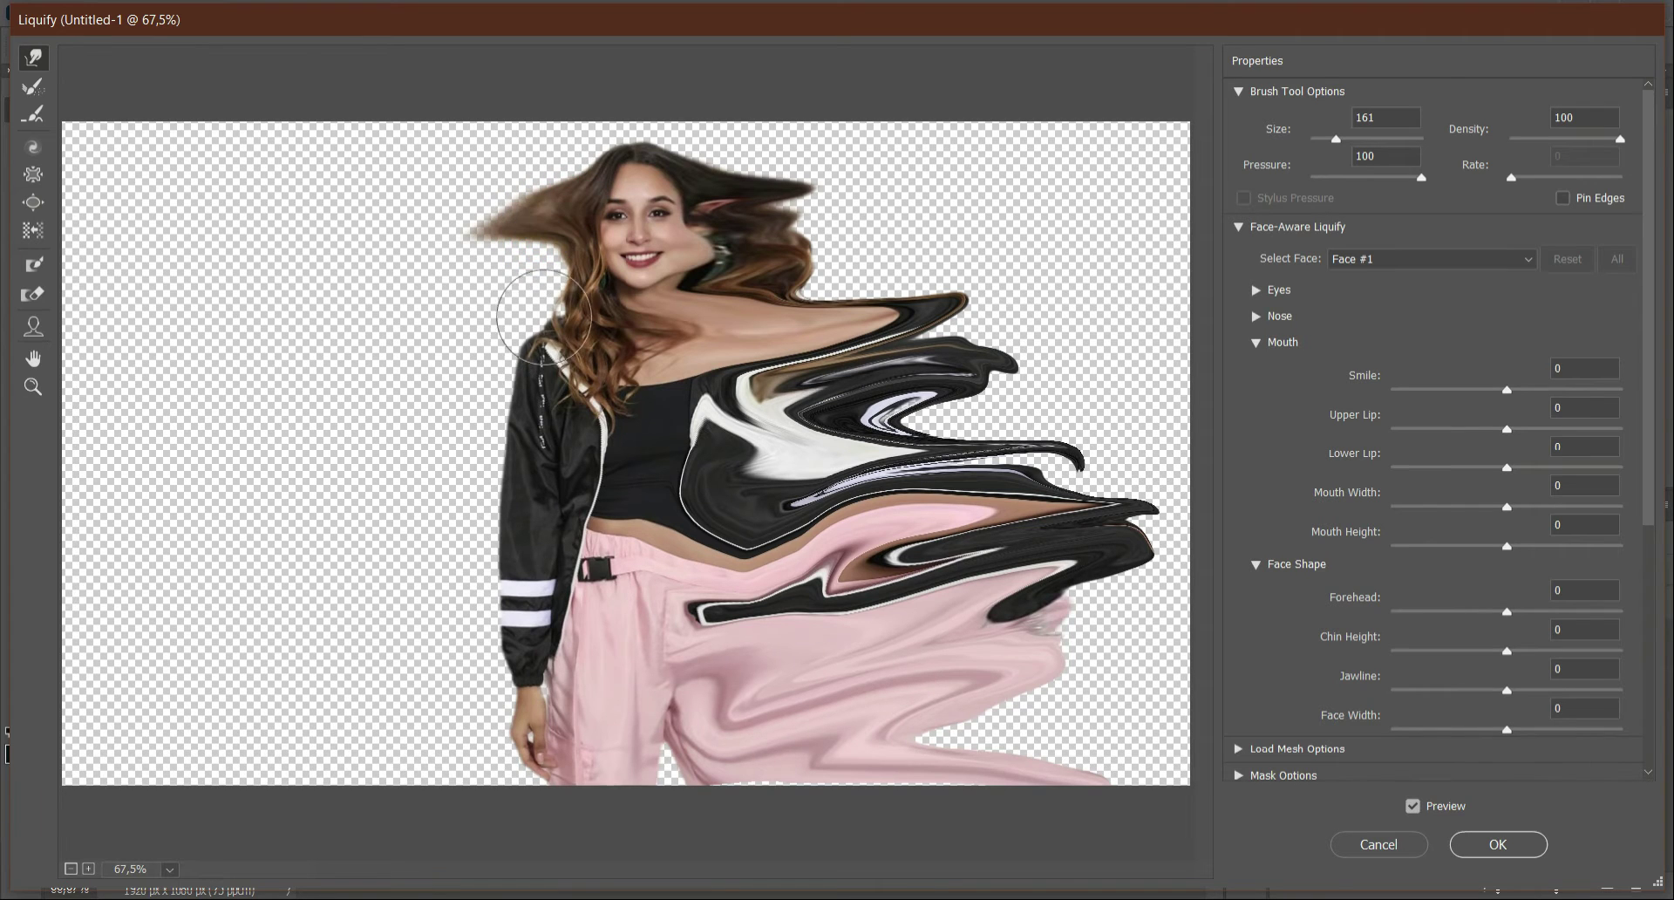
left_click_drag(548, 293, 389, 321)
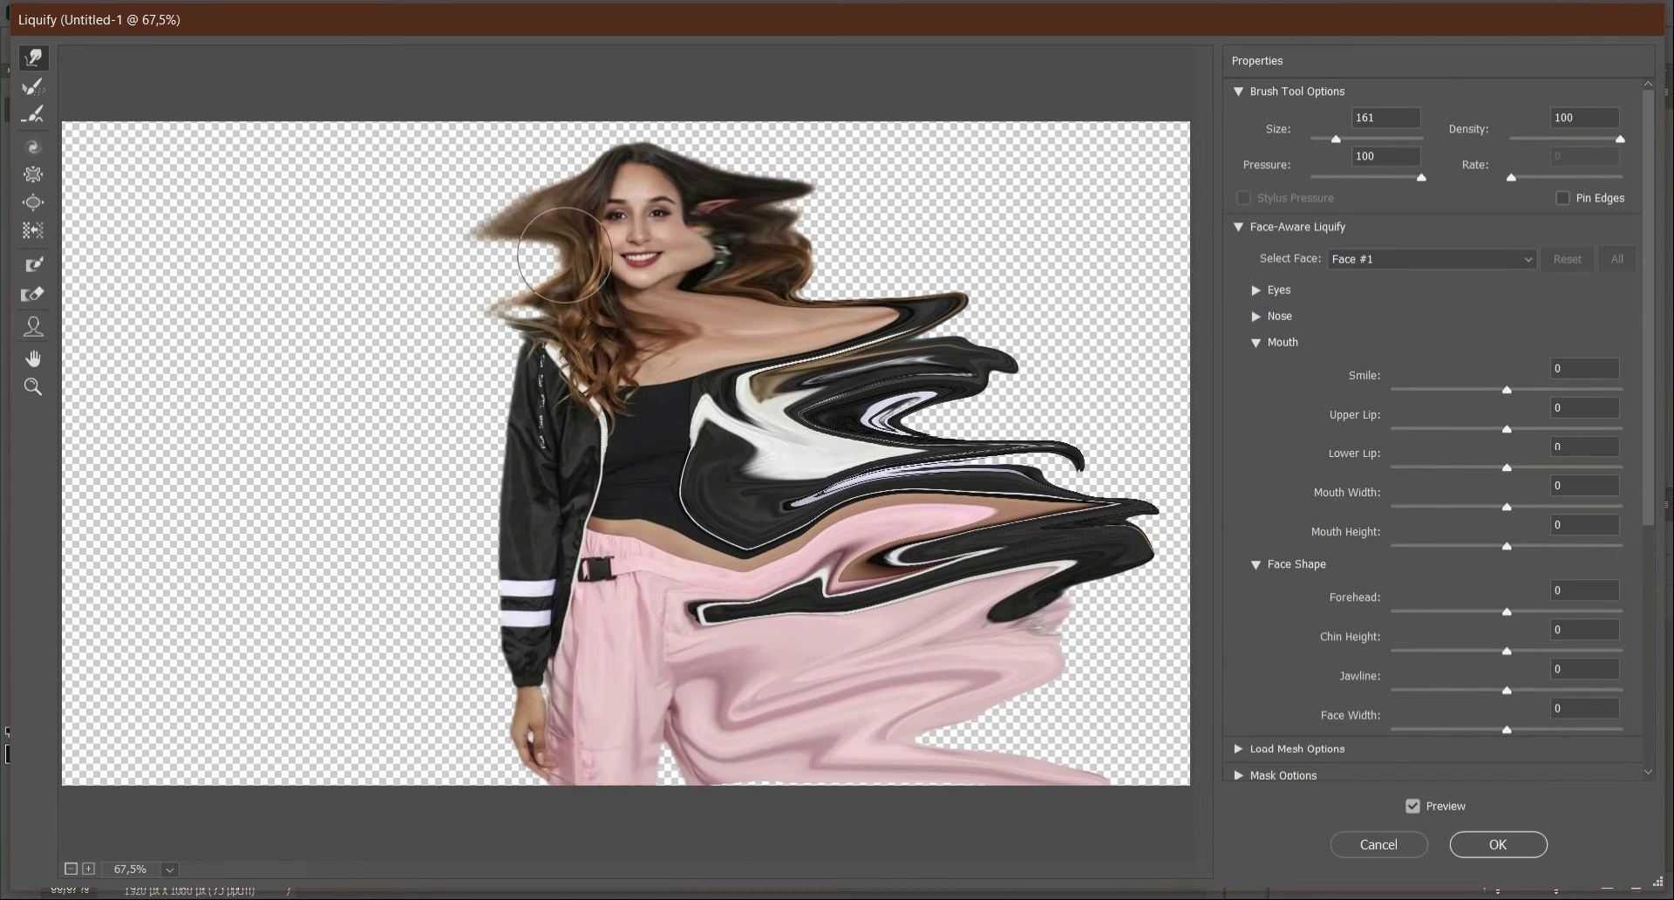
left_click_drag(565, 256, 363, 280)
- Warp the shoulder, sleeve, hip, trouser leg and hand outward to the image's left in long streaks
left_click_drag(605, 357, 314, 389)
left_click_drag(545, 430, 304, 498)
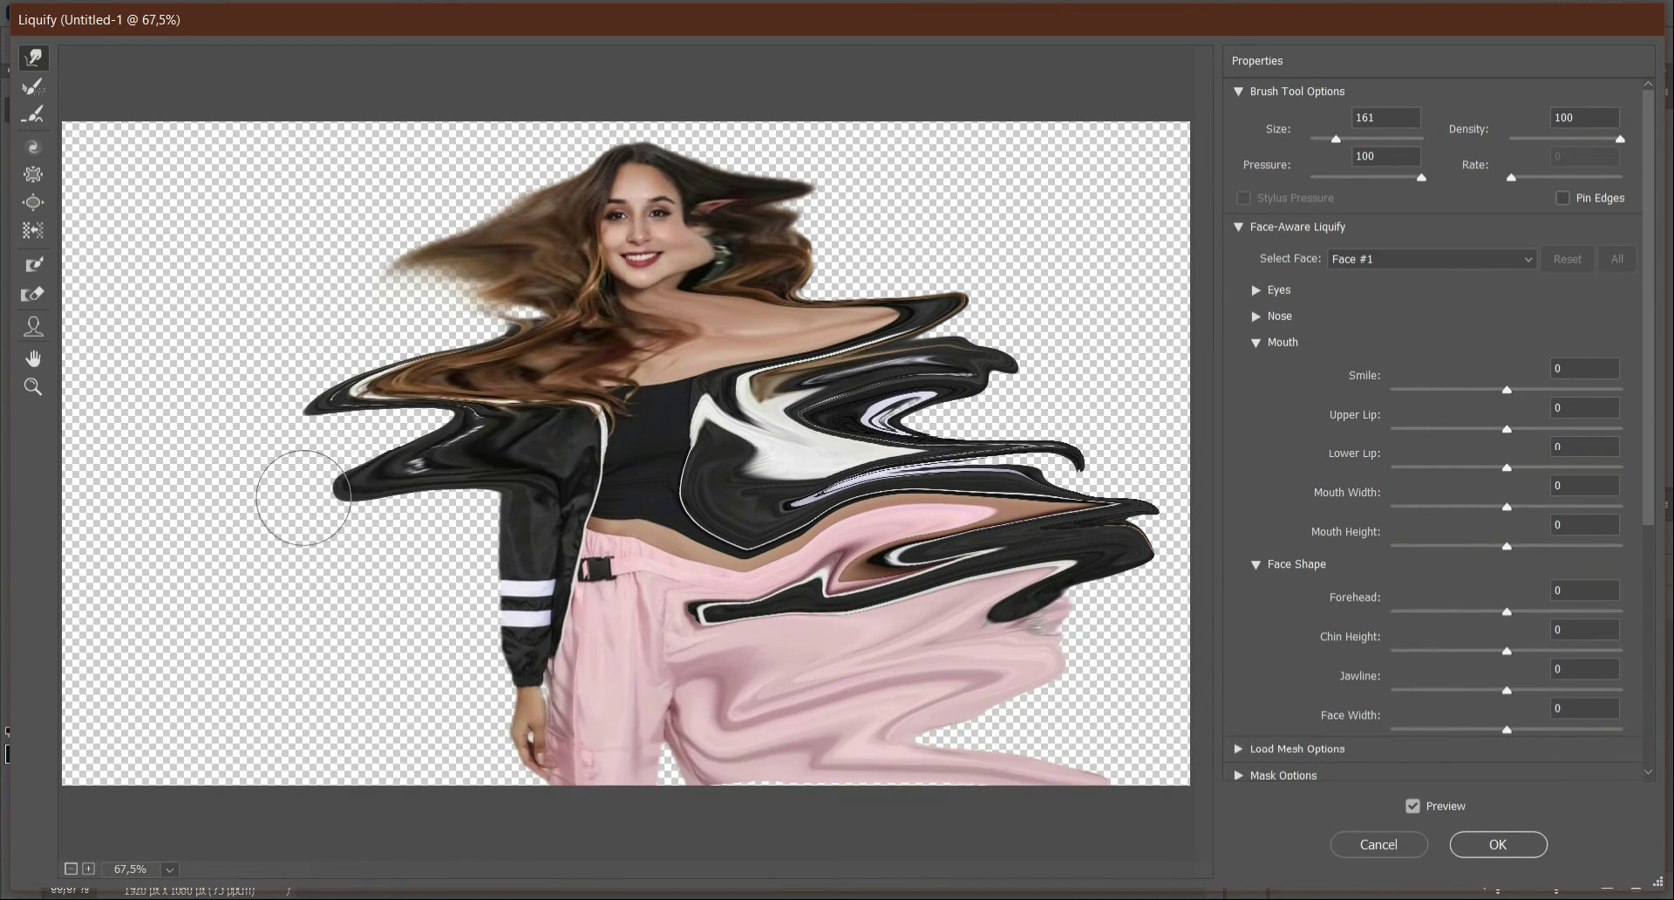
left_click_drag(563, 481, 255, 507)
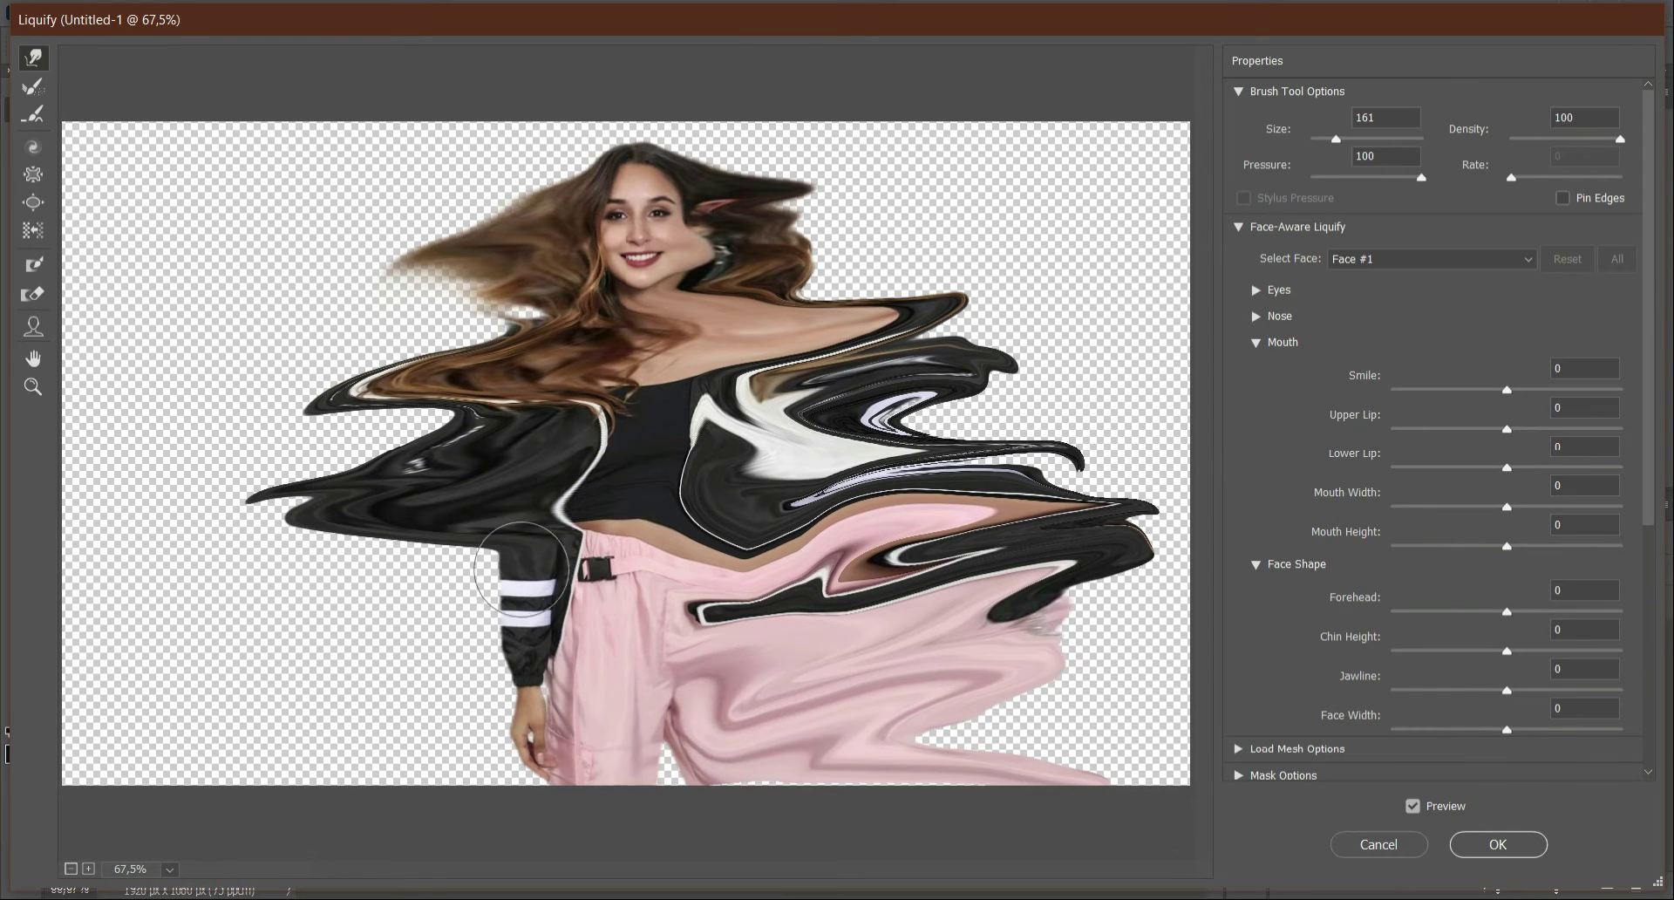
mouse_move(602, 571)
left_mouse_down()
mouse_move(378, 575)
mouse_move(213, 600)
left_mouse_up()
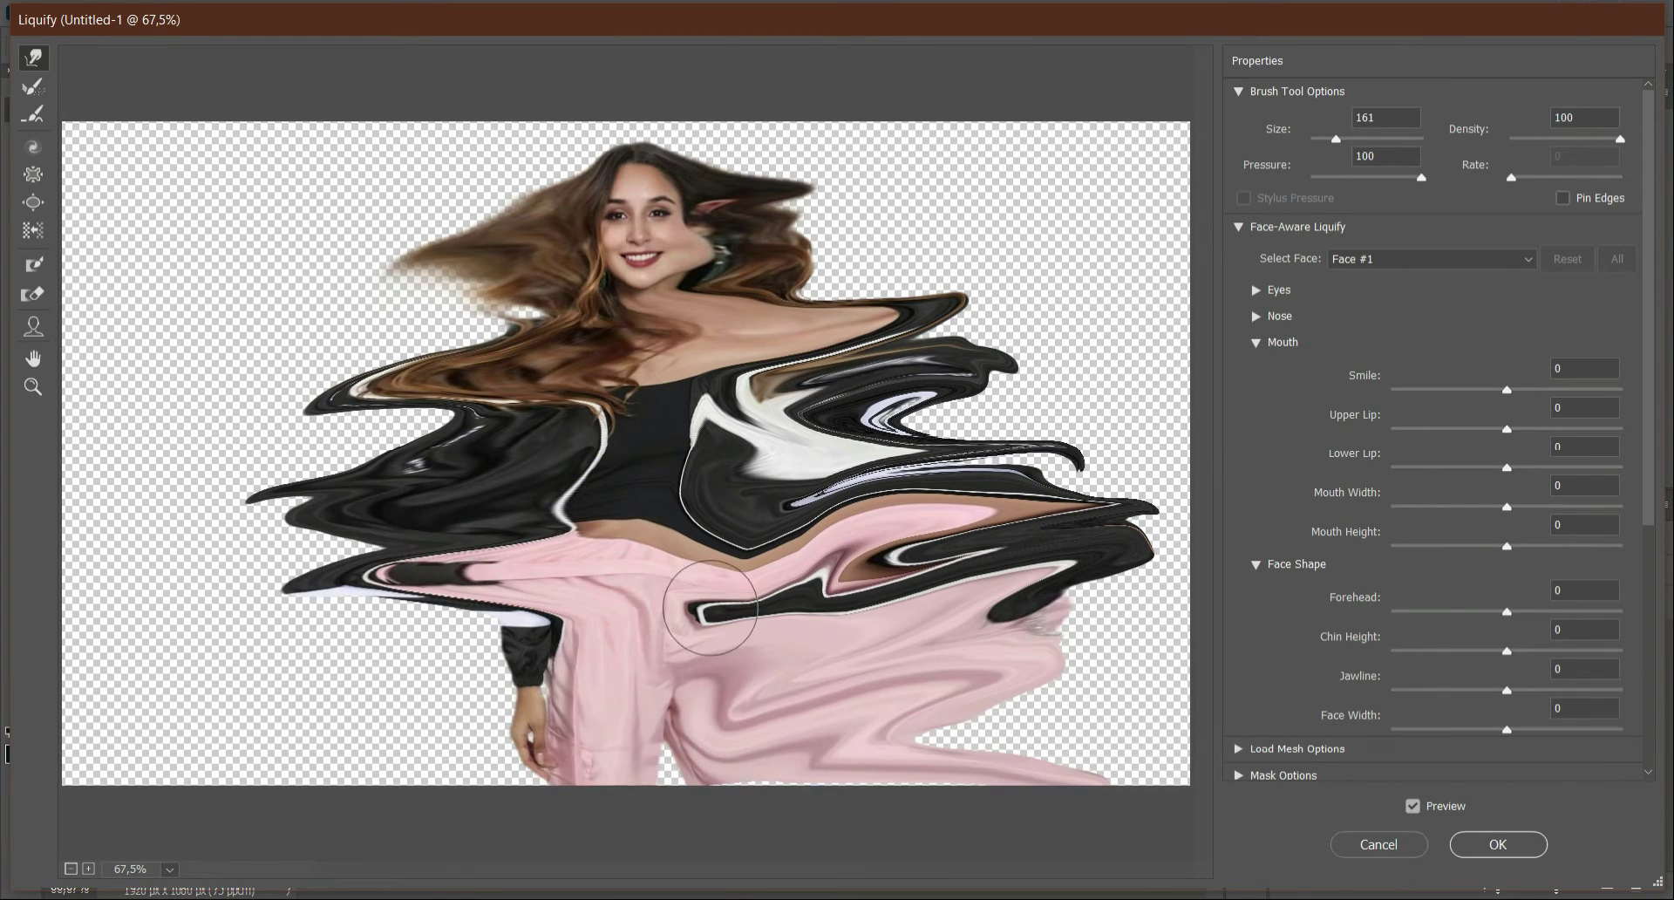
mouse_move(710, 608)
left_mouse_down()
mouse_move(568, 605)
mouse_move(360, 639)
mouse_move(172, 702)
left_mouse_up()
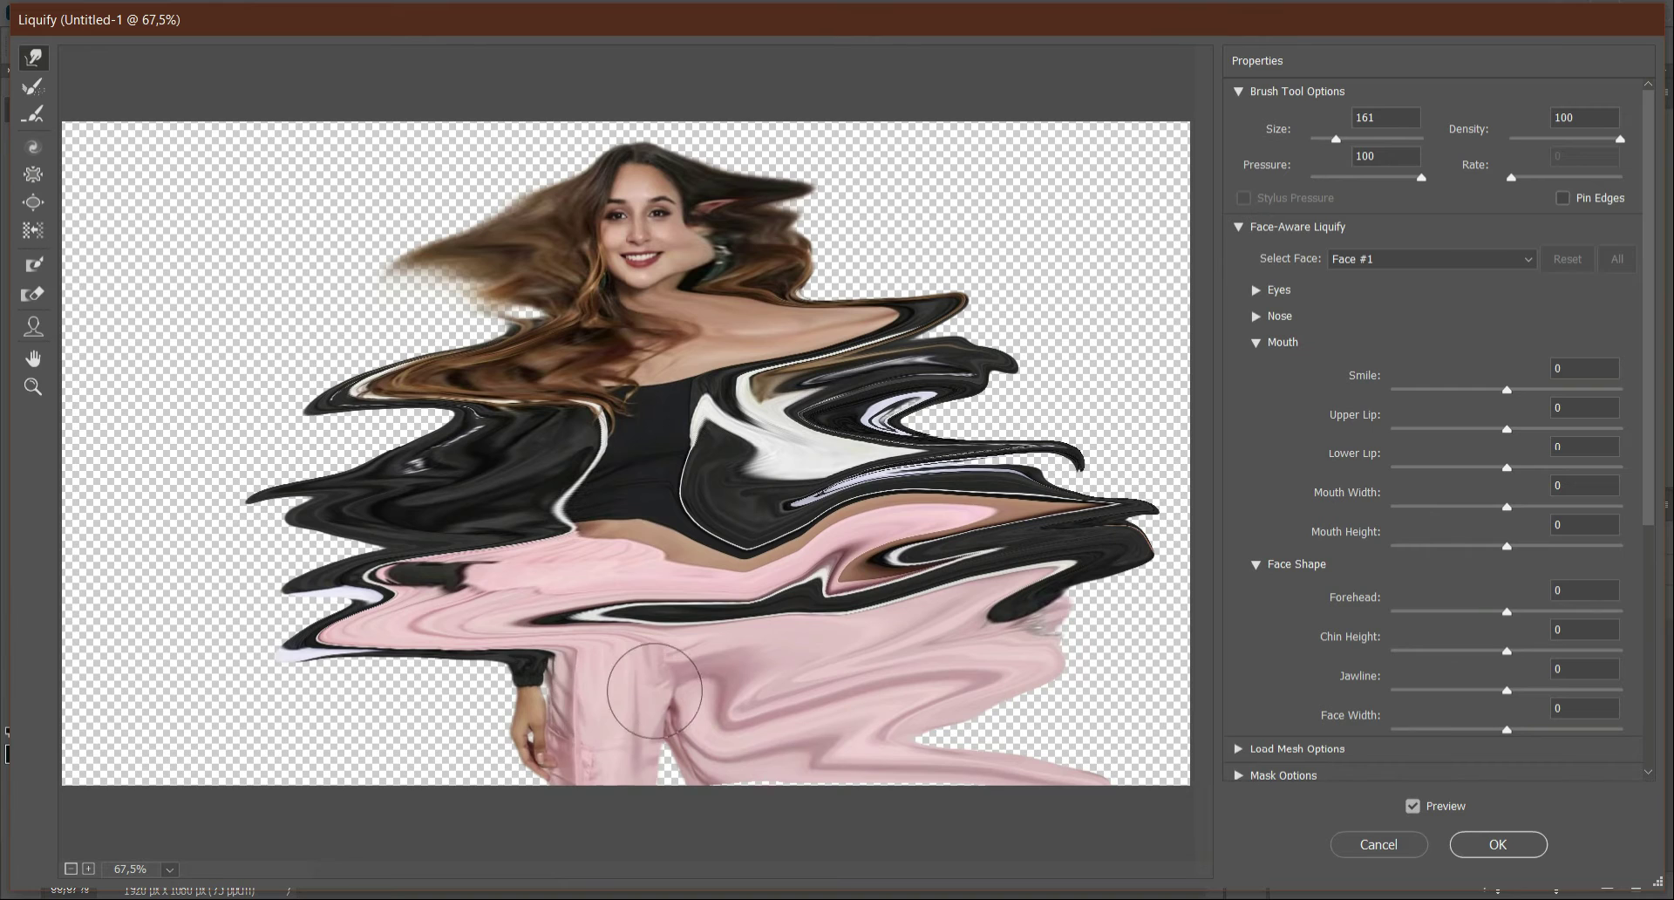
left_click_drag(655, 690, 261, 691)
left_click_drag(575, 741, 266, 789)
left_click_drag(475, 448, 262, 402)
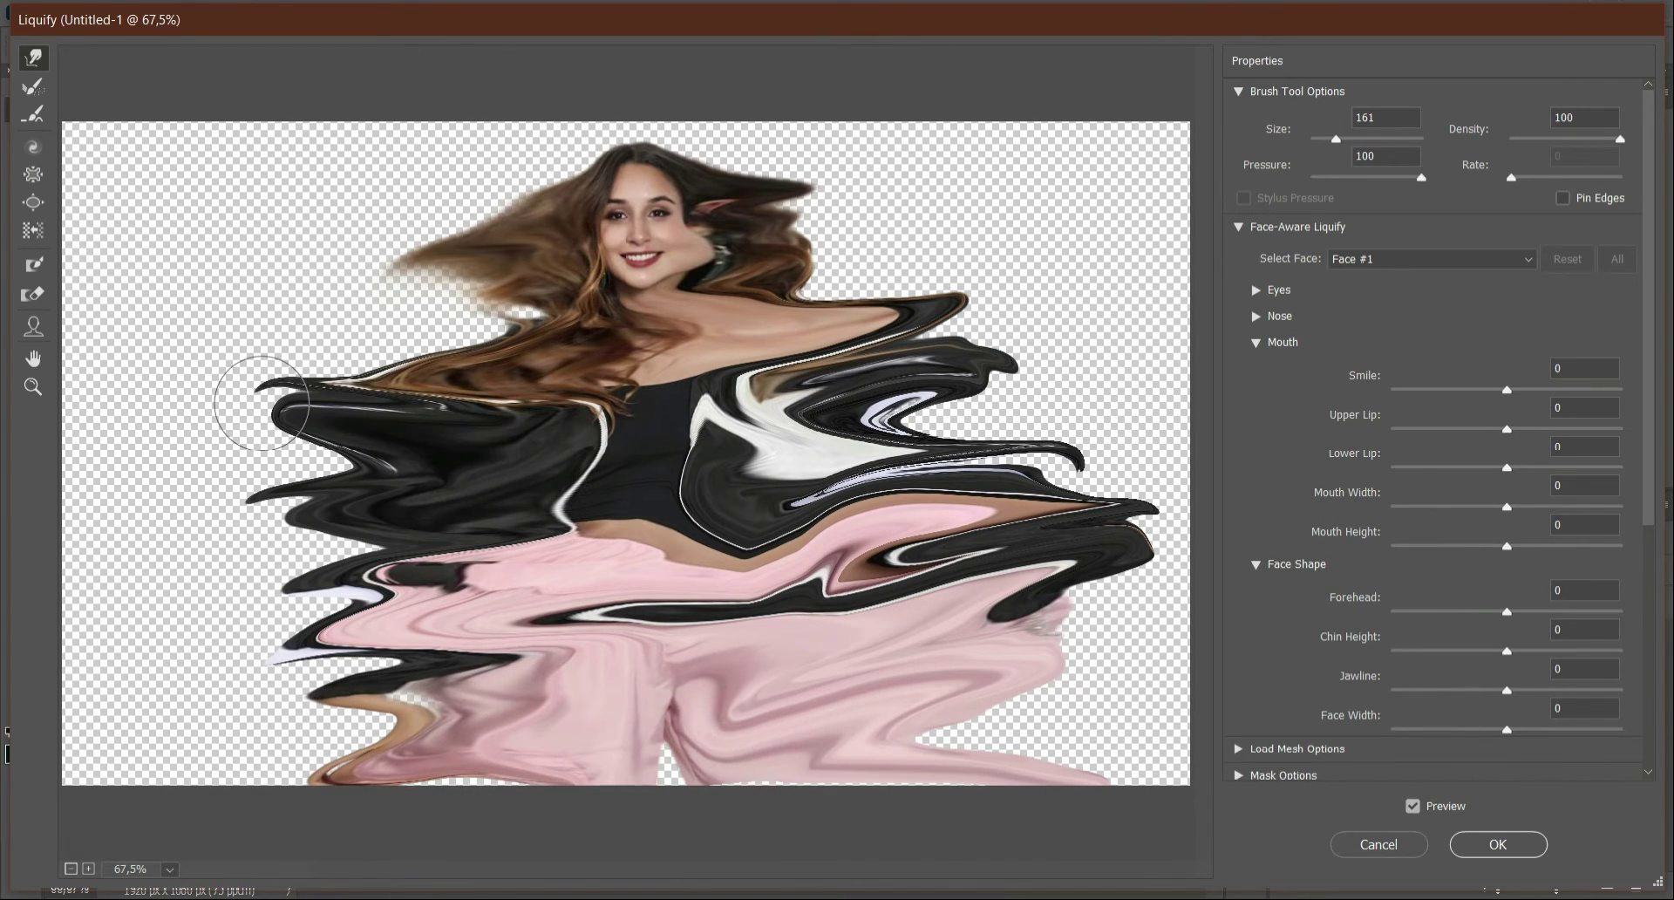
- Extend the hair on the image's left further outward and bulge its upper edge into a wave
left_click_drag(579, 306, 313, 278)
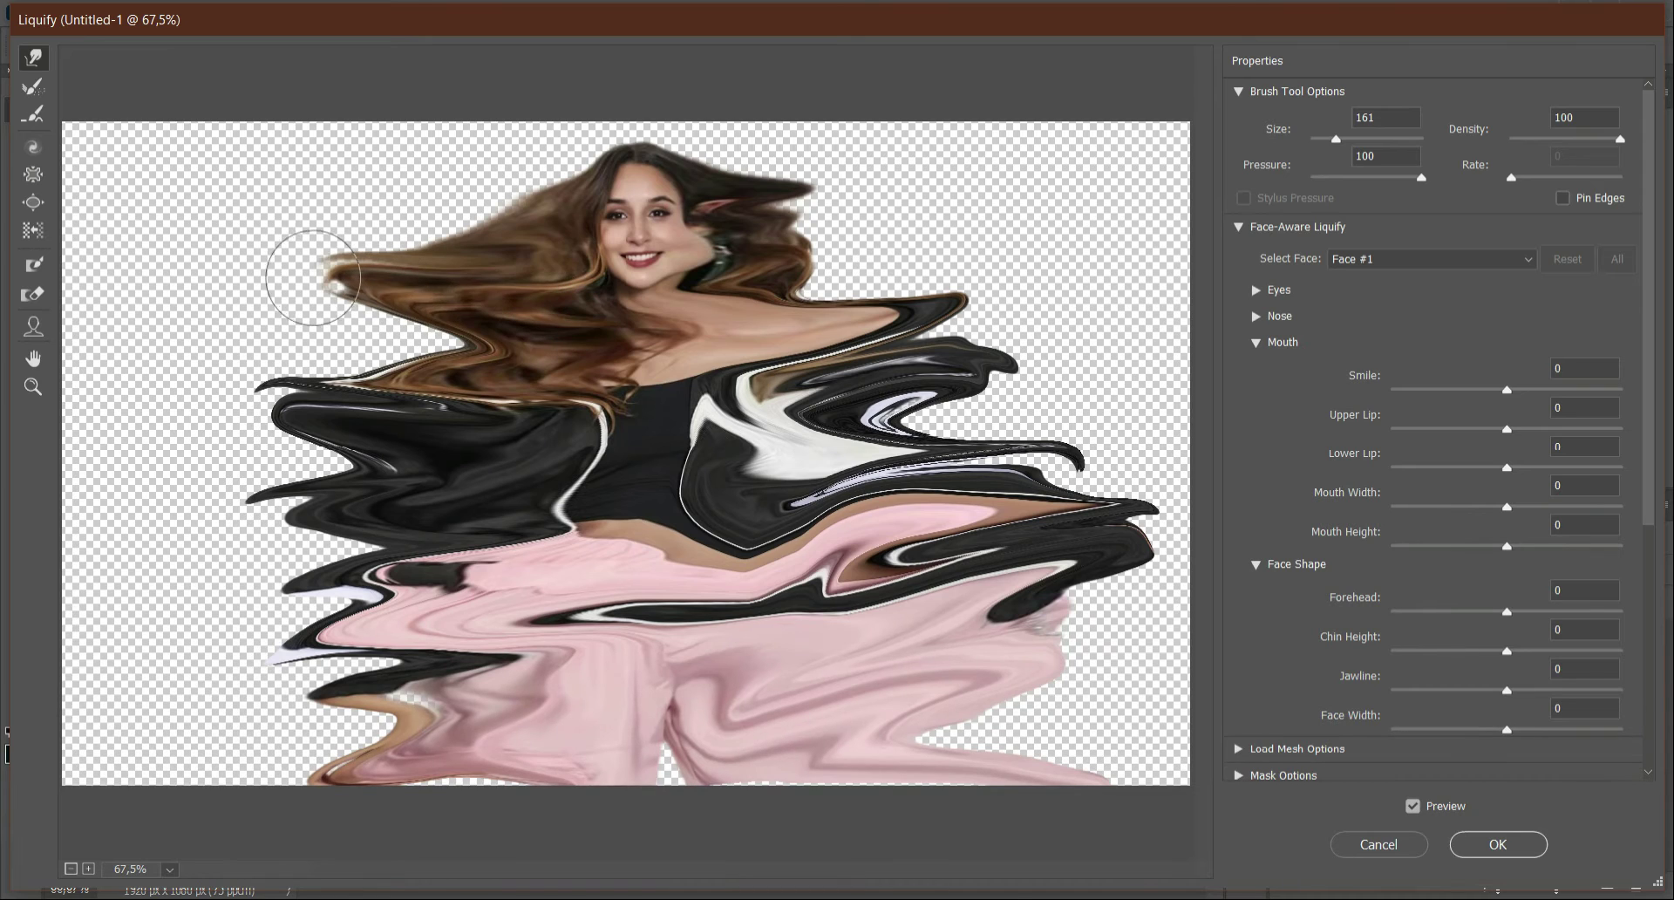
left_click_drag(513, 328, 306, 327)
left_click_drag(527, 259, 446, 228)
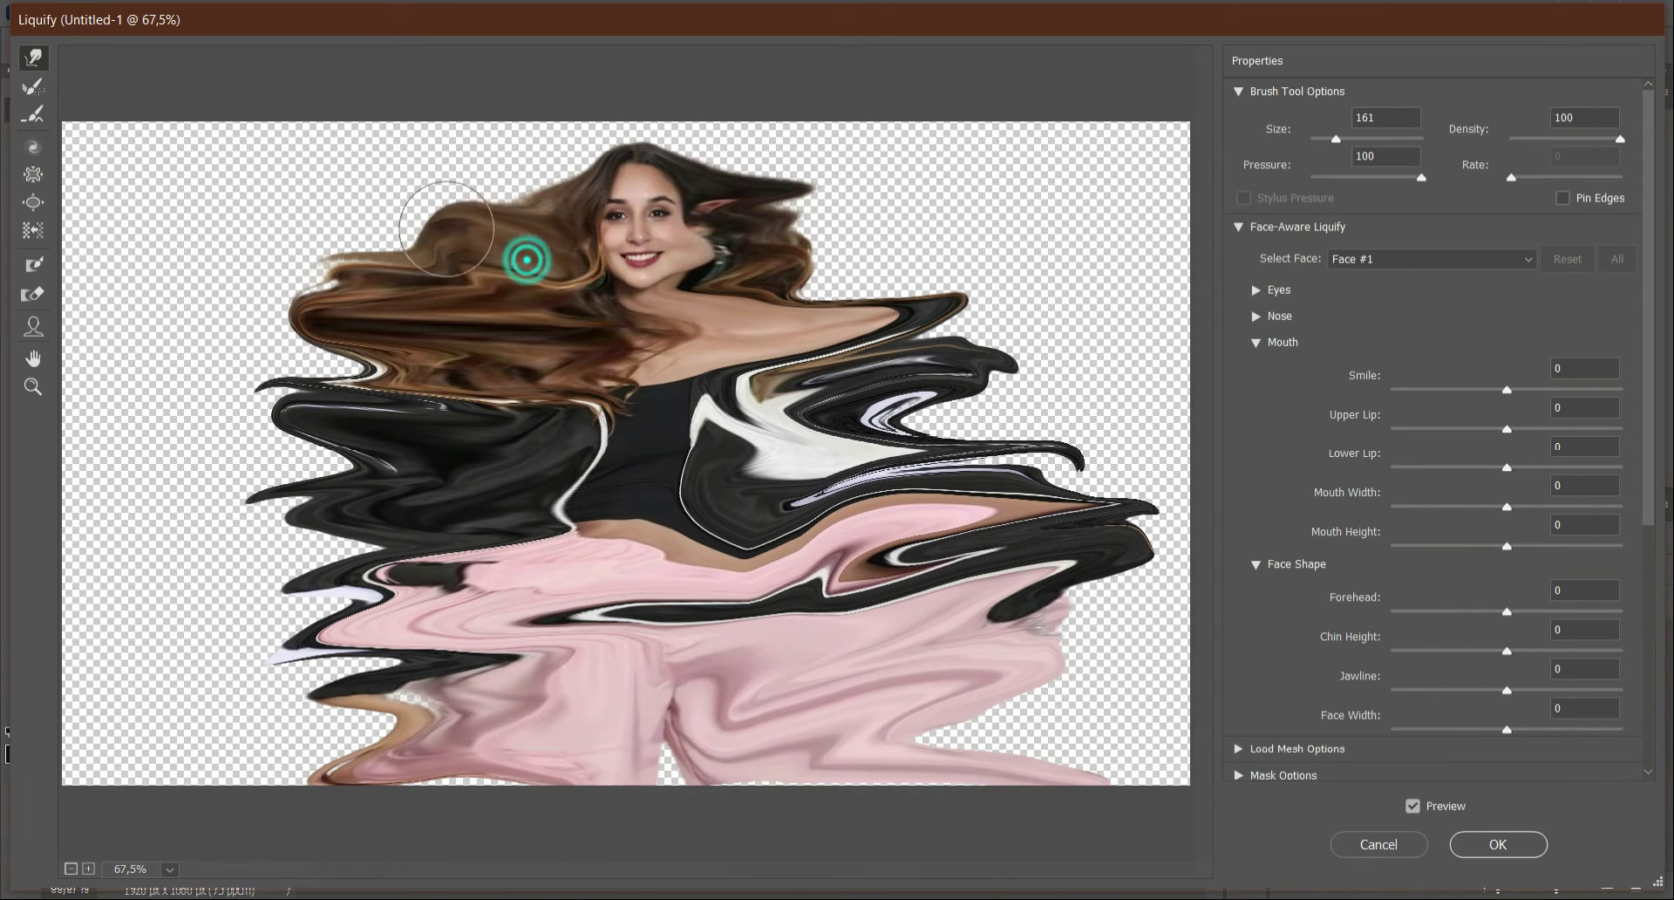
- Stretch the hair on the image's right into long strands and apply the Liquify filter
mouse_move(767, 247)
left_mouse_down()
mouse_move(786, 296)
mouse_move(847, 314)
mouse_move(1028, 275)
mouse_move(785, 247)
mouse_move(989, 204)
left_mouse_up()
mouse_move(744, 198)
left_mouse_down()
mouse_move(782, 175)
mouse_move(994, 170)
left_mouse_up()
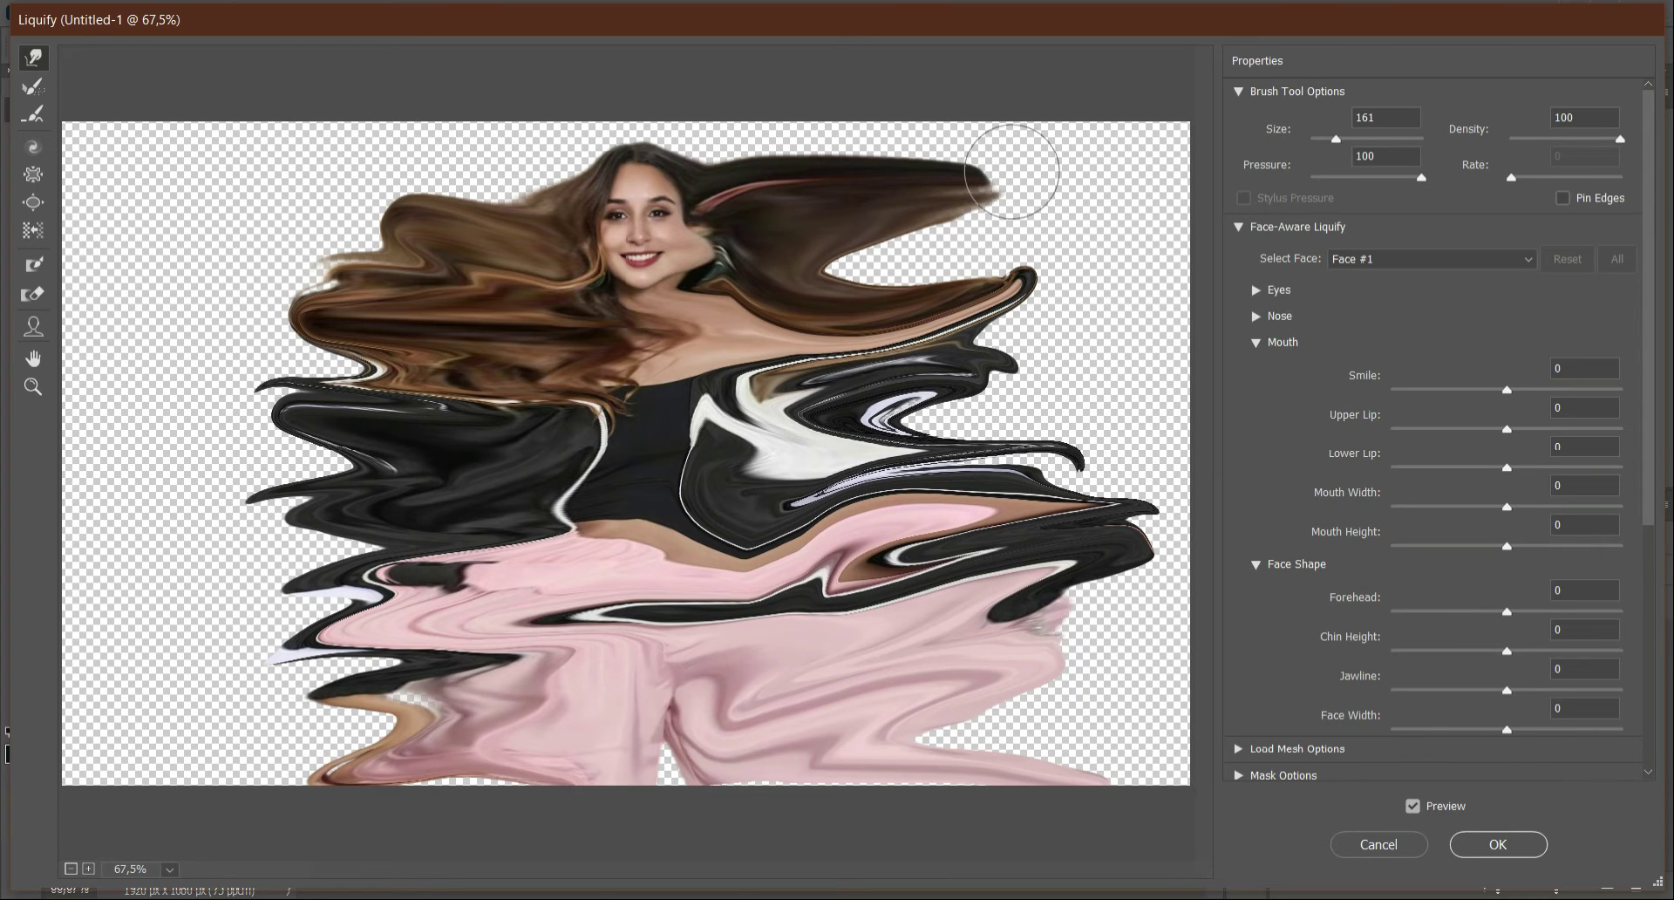
left_click(1498, 845)
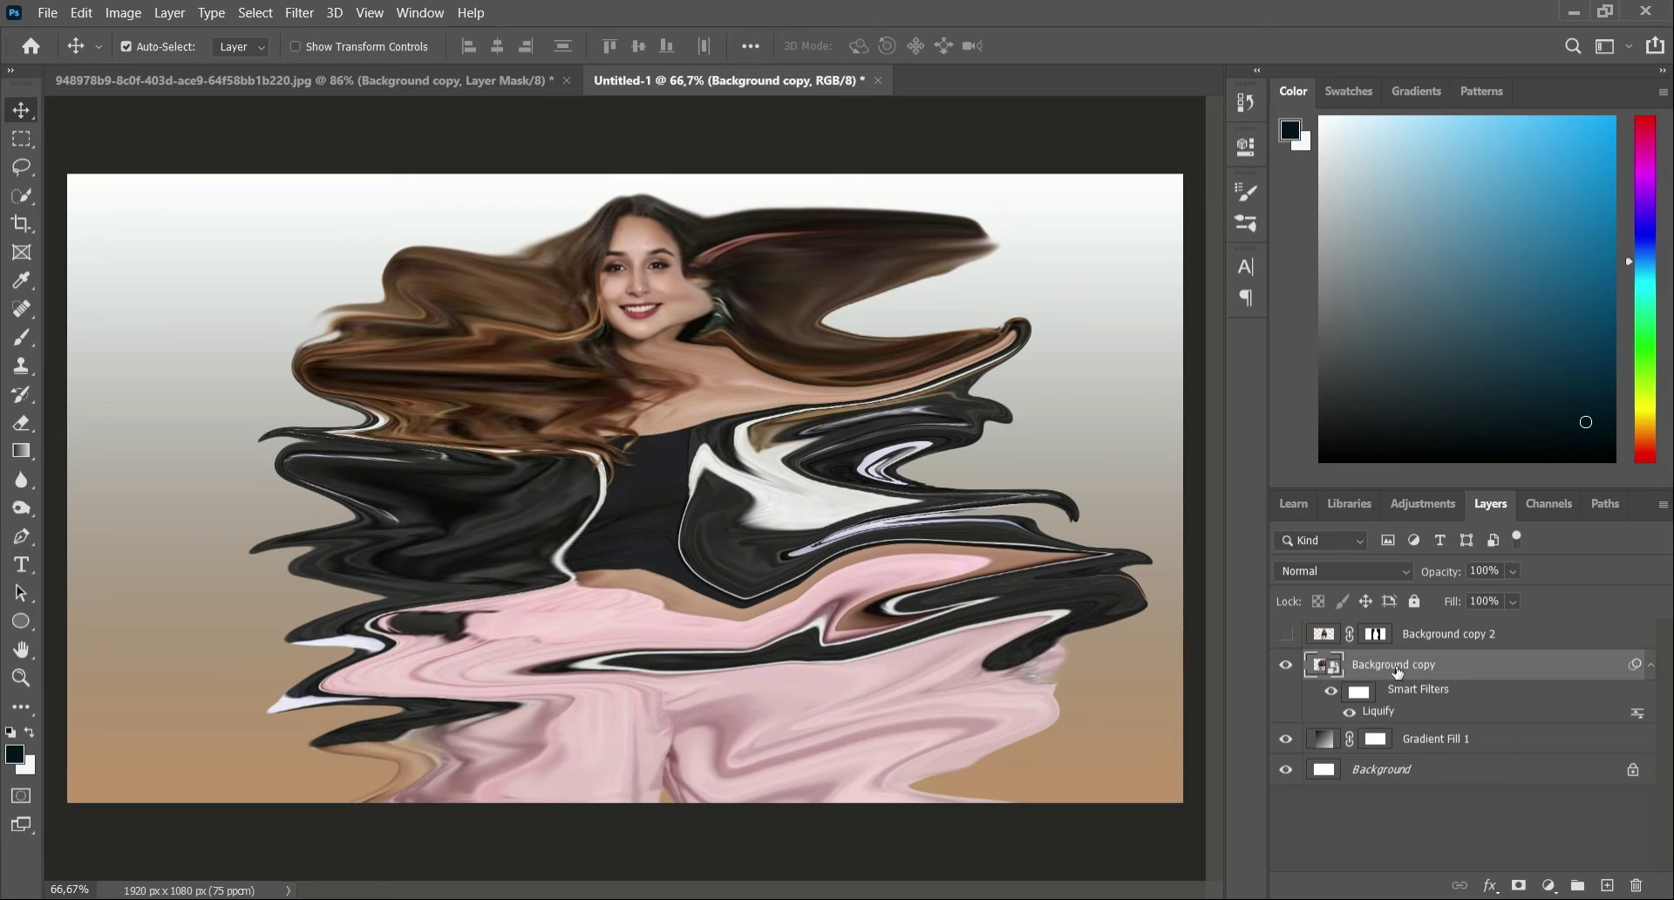
- Add a layer mask to Background copy, invert it to black, and show the Background copy 2 layer
left_click(1521, 885)
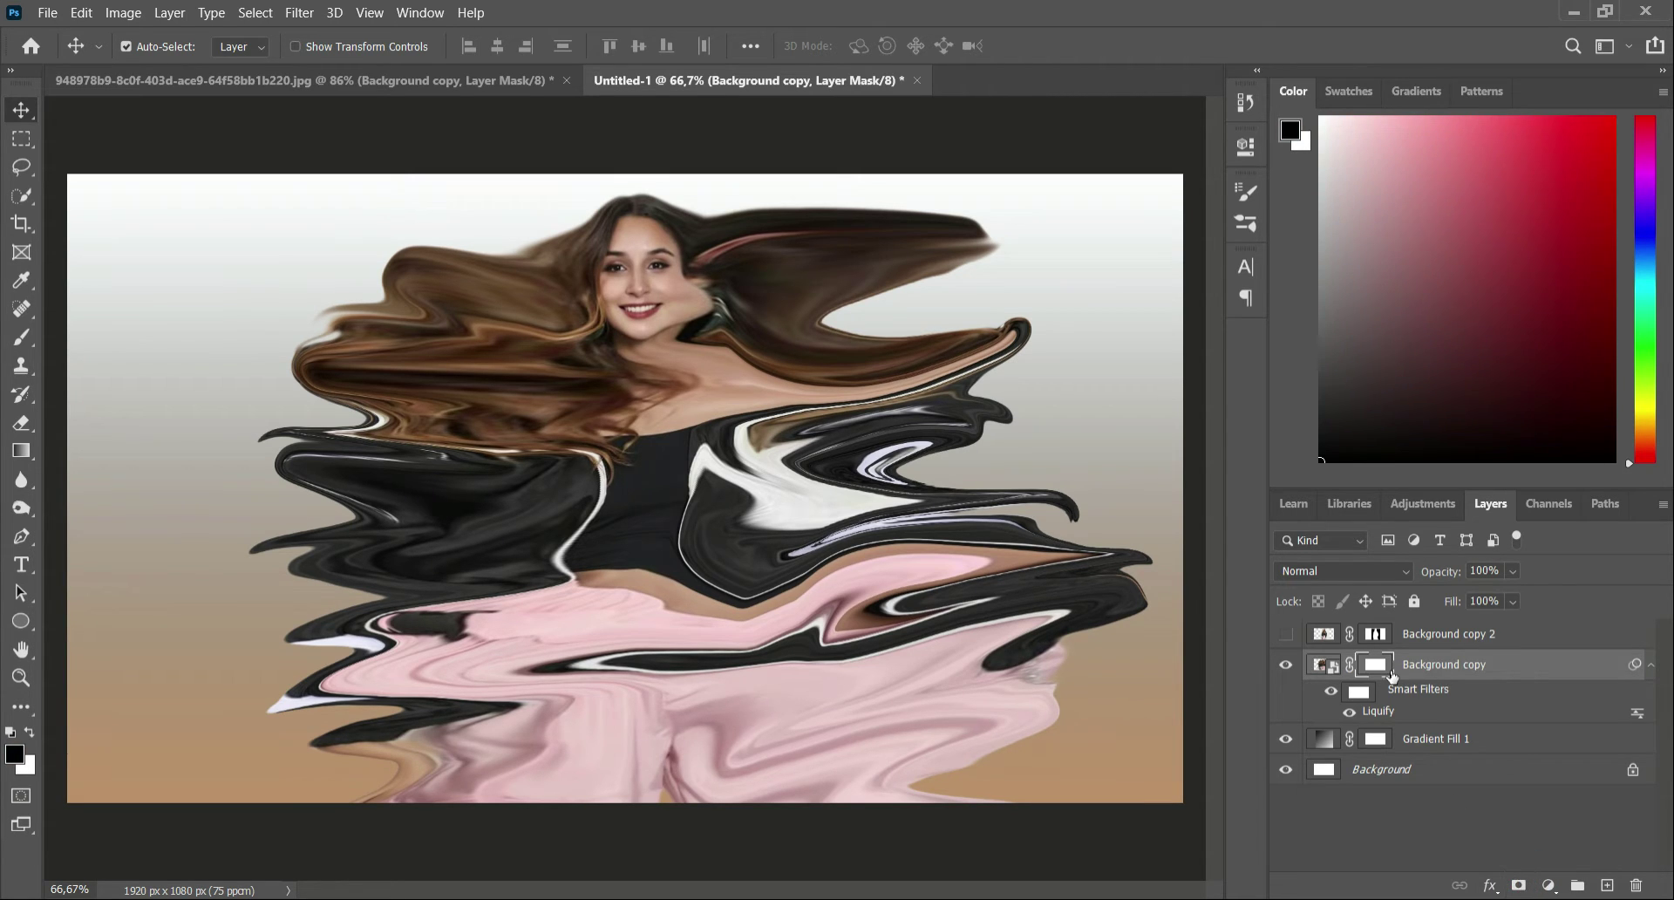
left_click(1245, 191)
left_click(1245, 148)
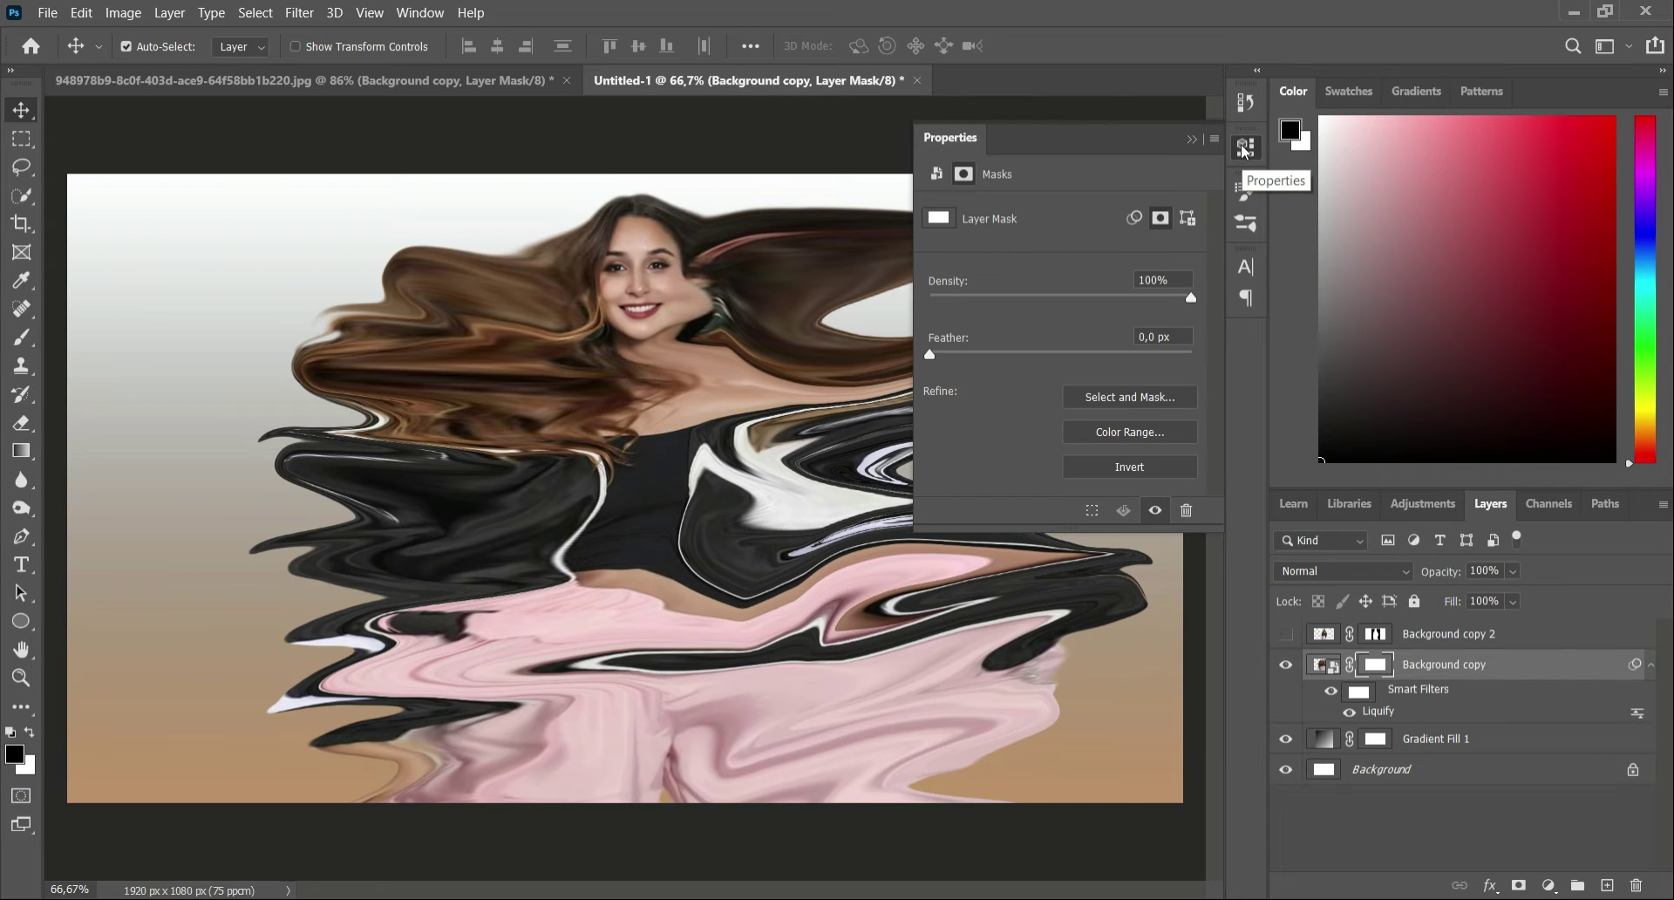
left_click(1165, 468)
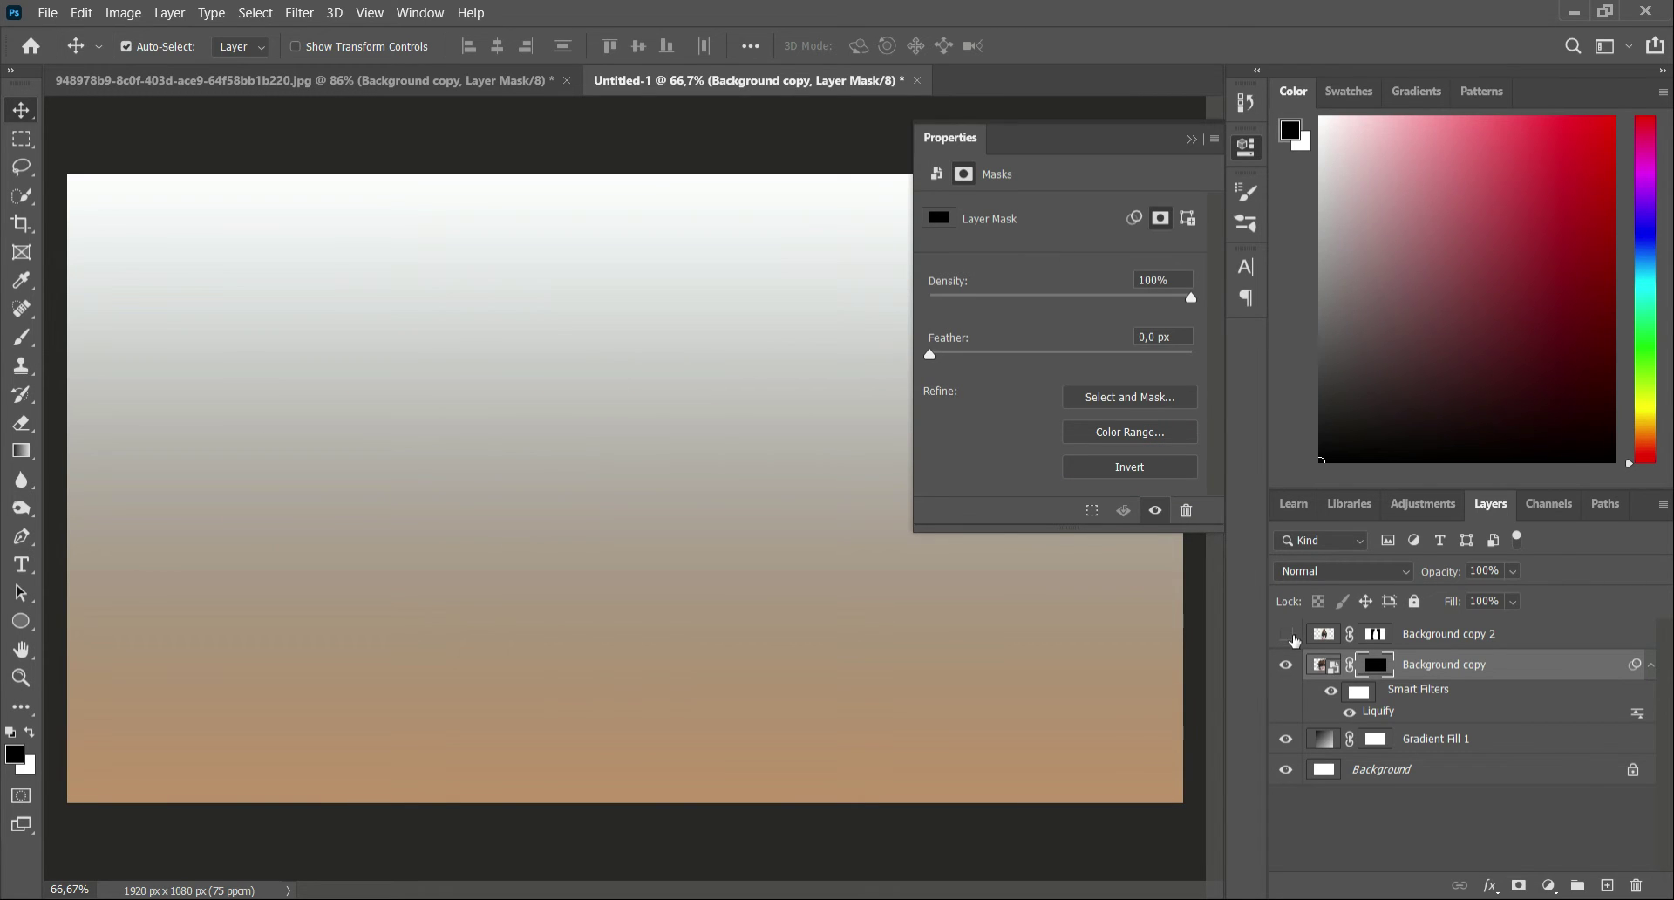
left_click(1289, 636)
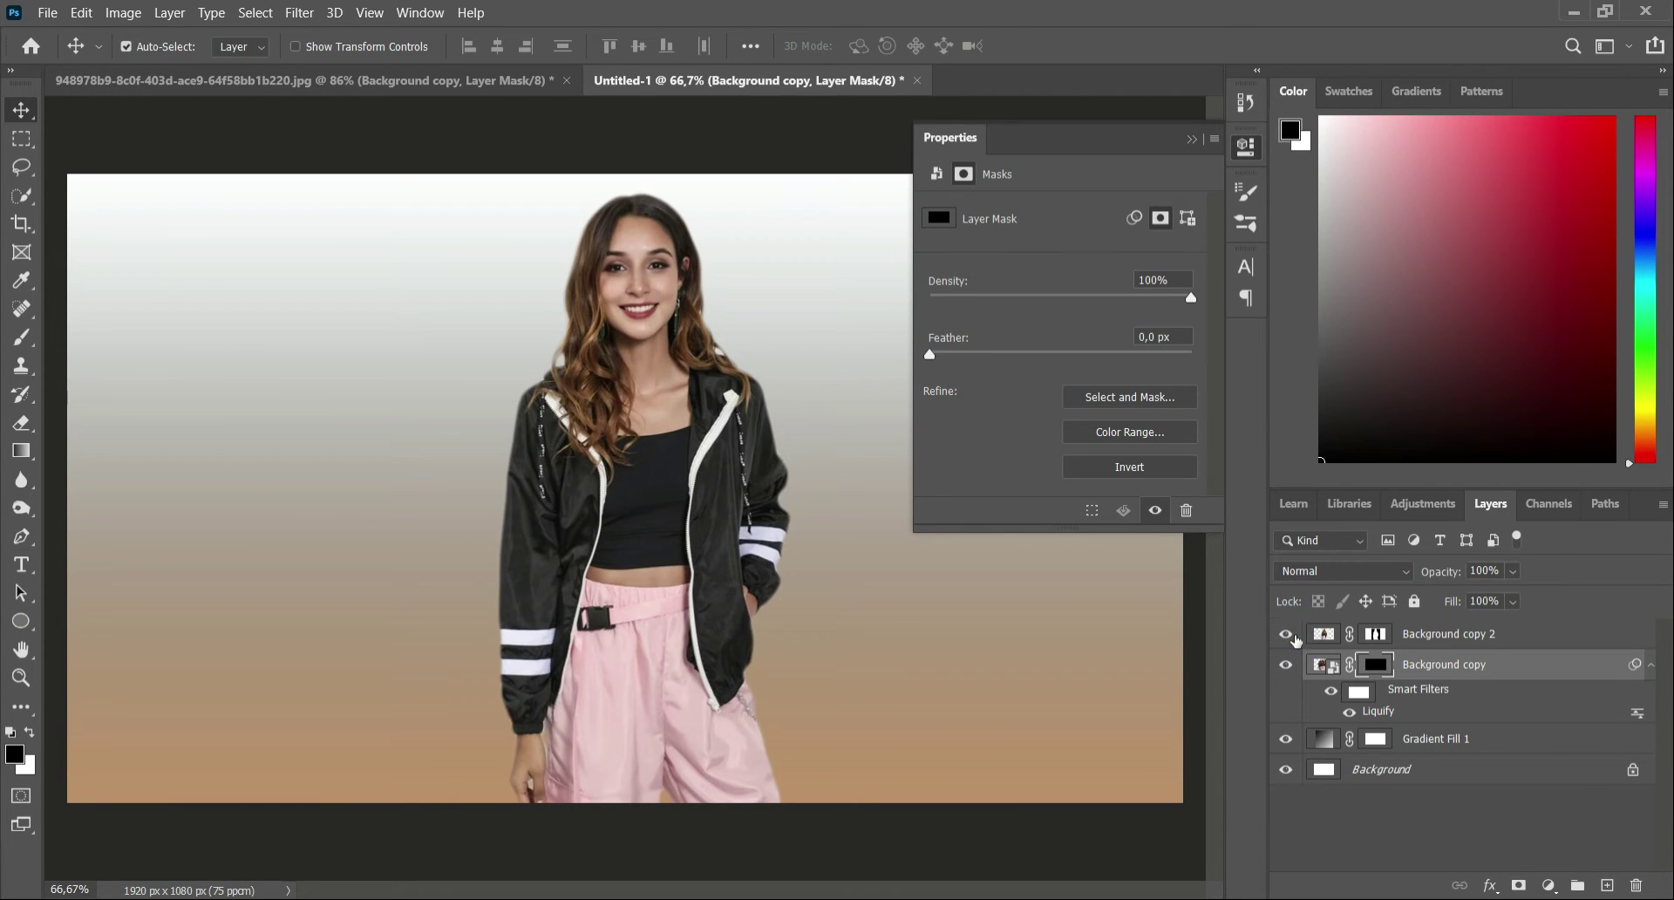
left_click(1192, 139)
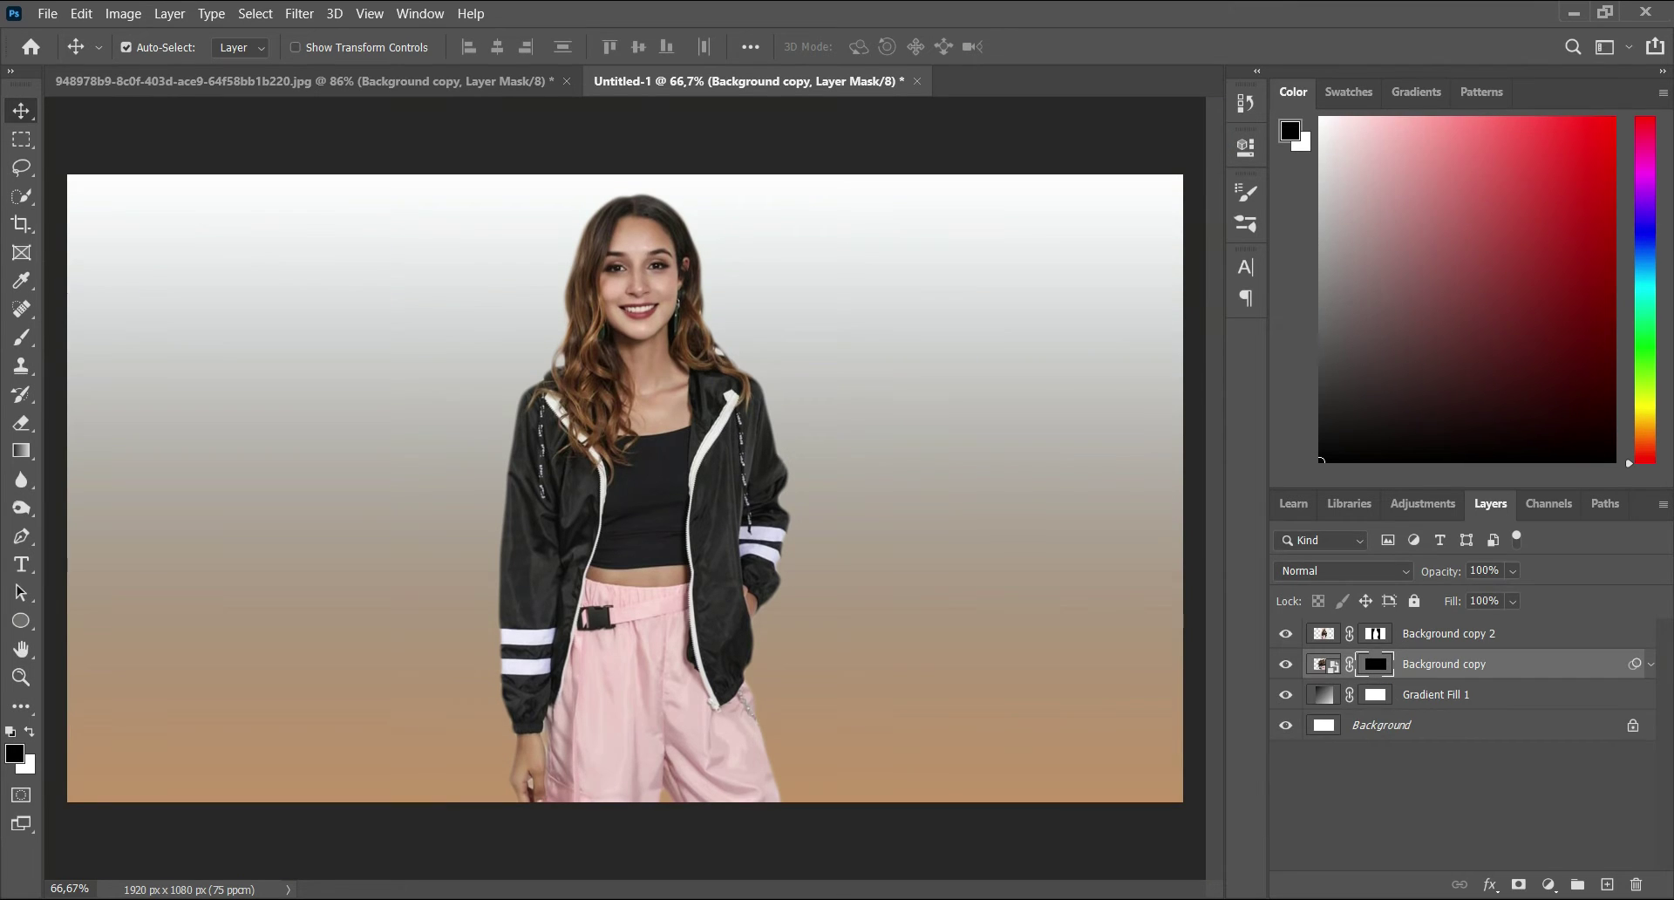
- Duplicate the masked, liquified Background copy layer within Untitled-1, keeping the default name
right_click(1521, 664)
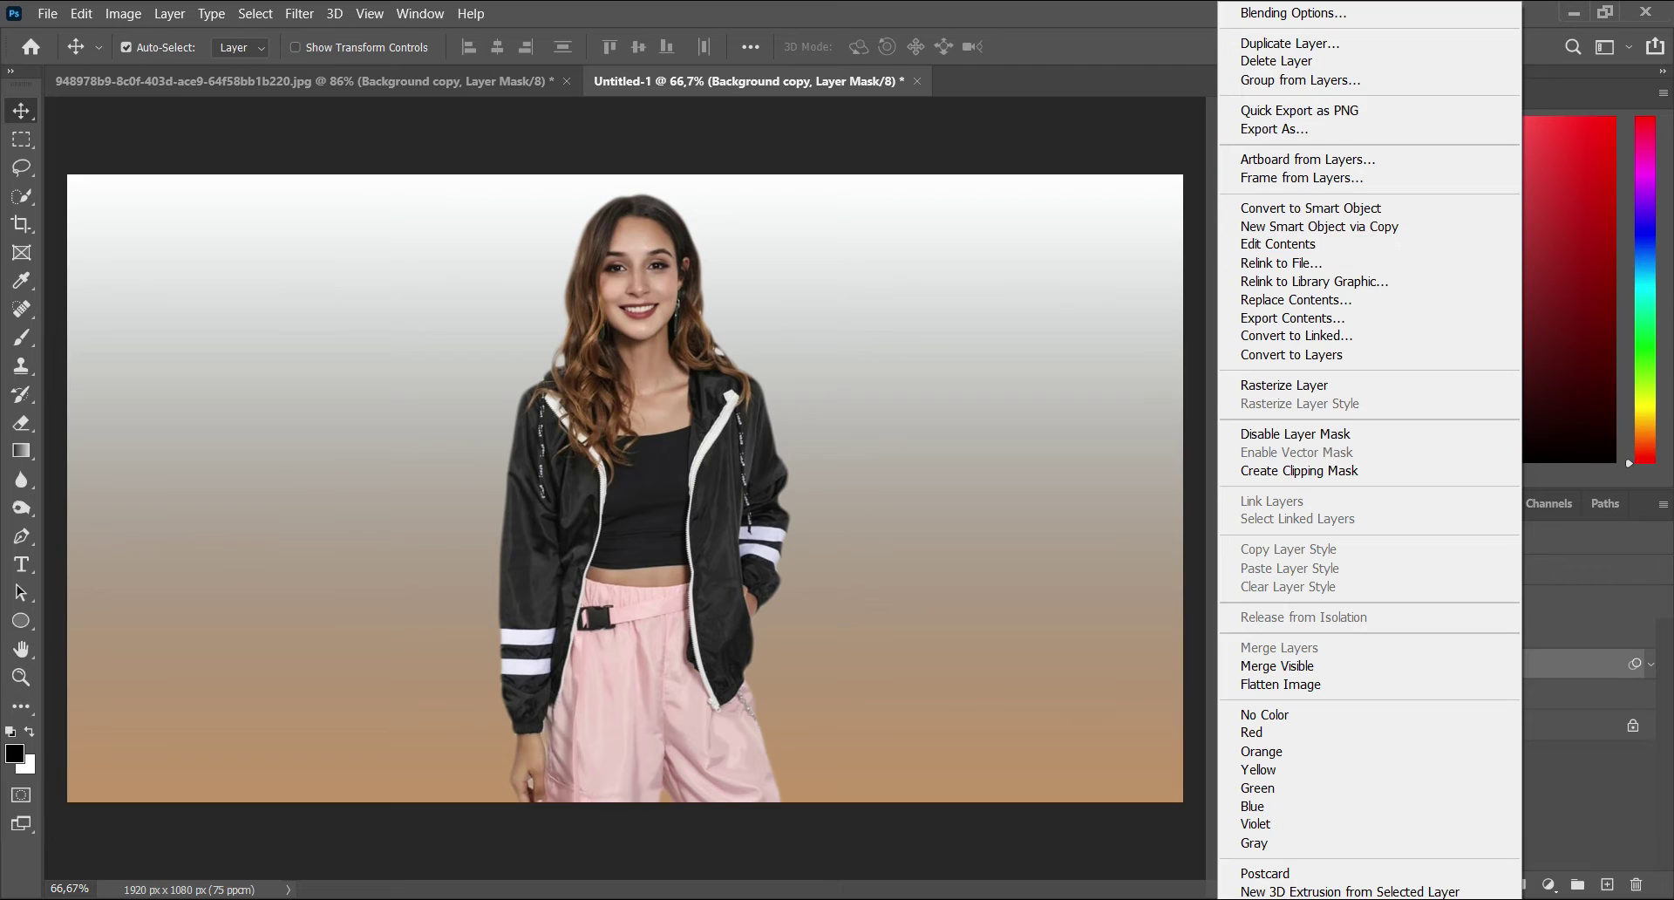
left_click(1290, 43)
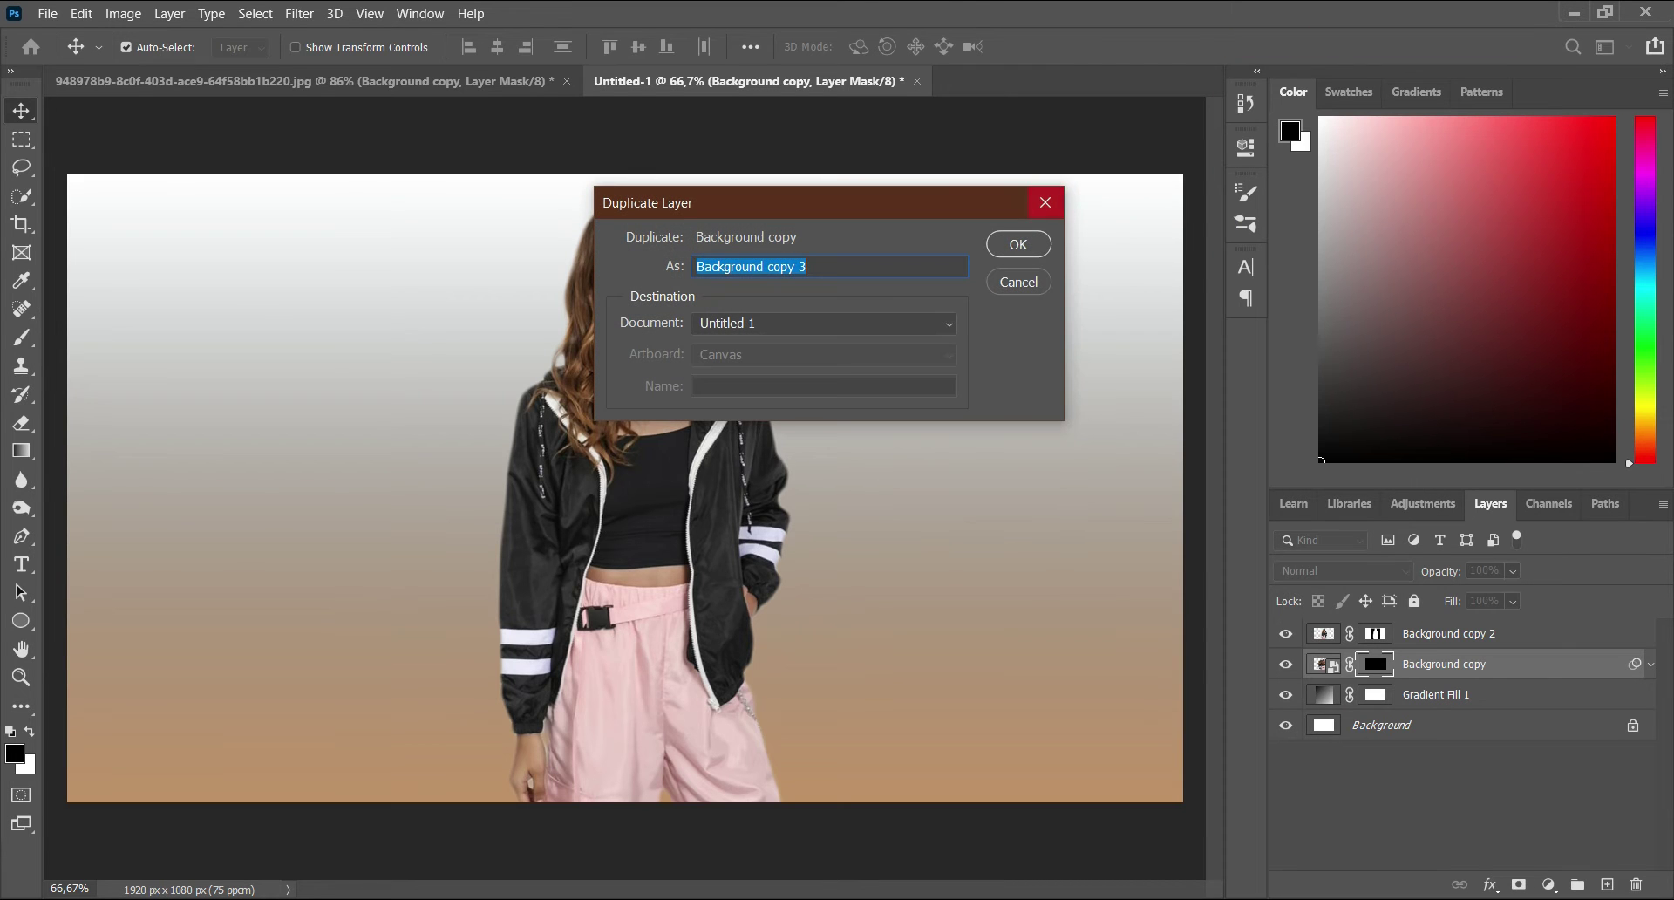
key("Return")
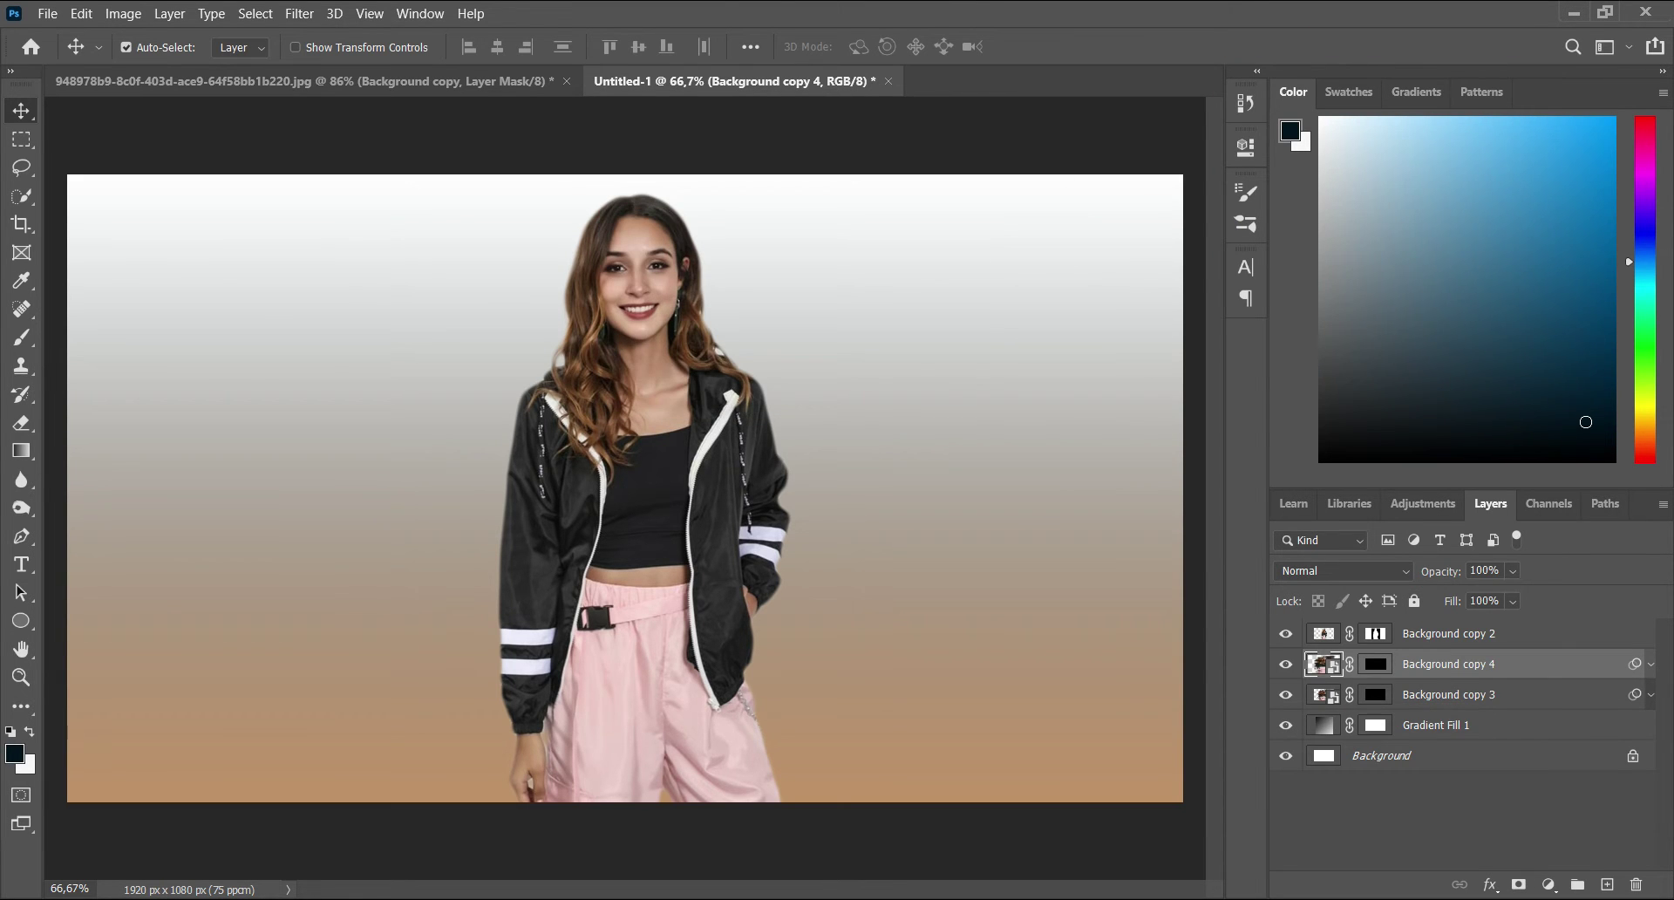
- Target the Background copy 3 mask and set the spatter brush to 30% spacing and 259 px size
left_click(1448, 695)
left_click(1375, 695)
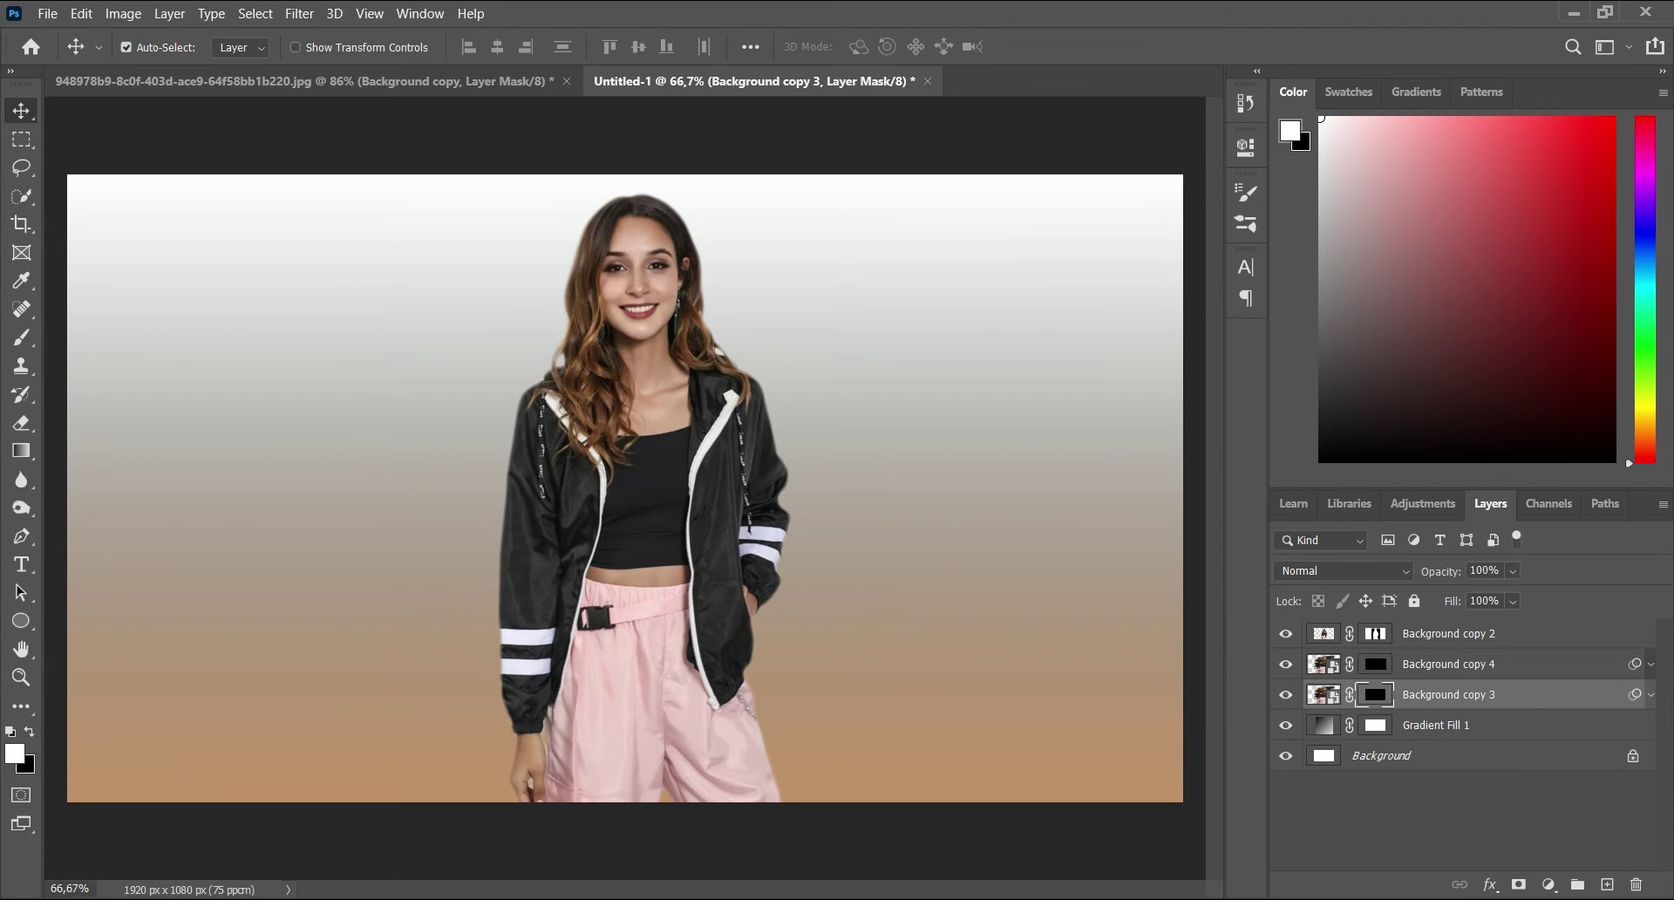
left_click(22, 338)
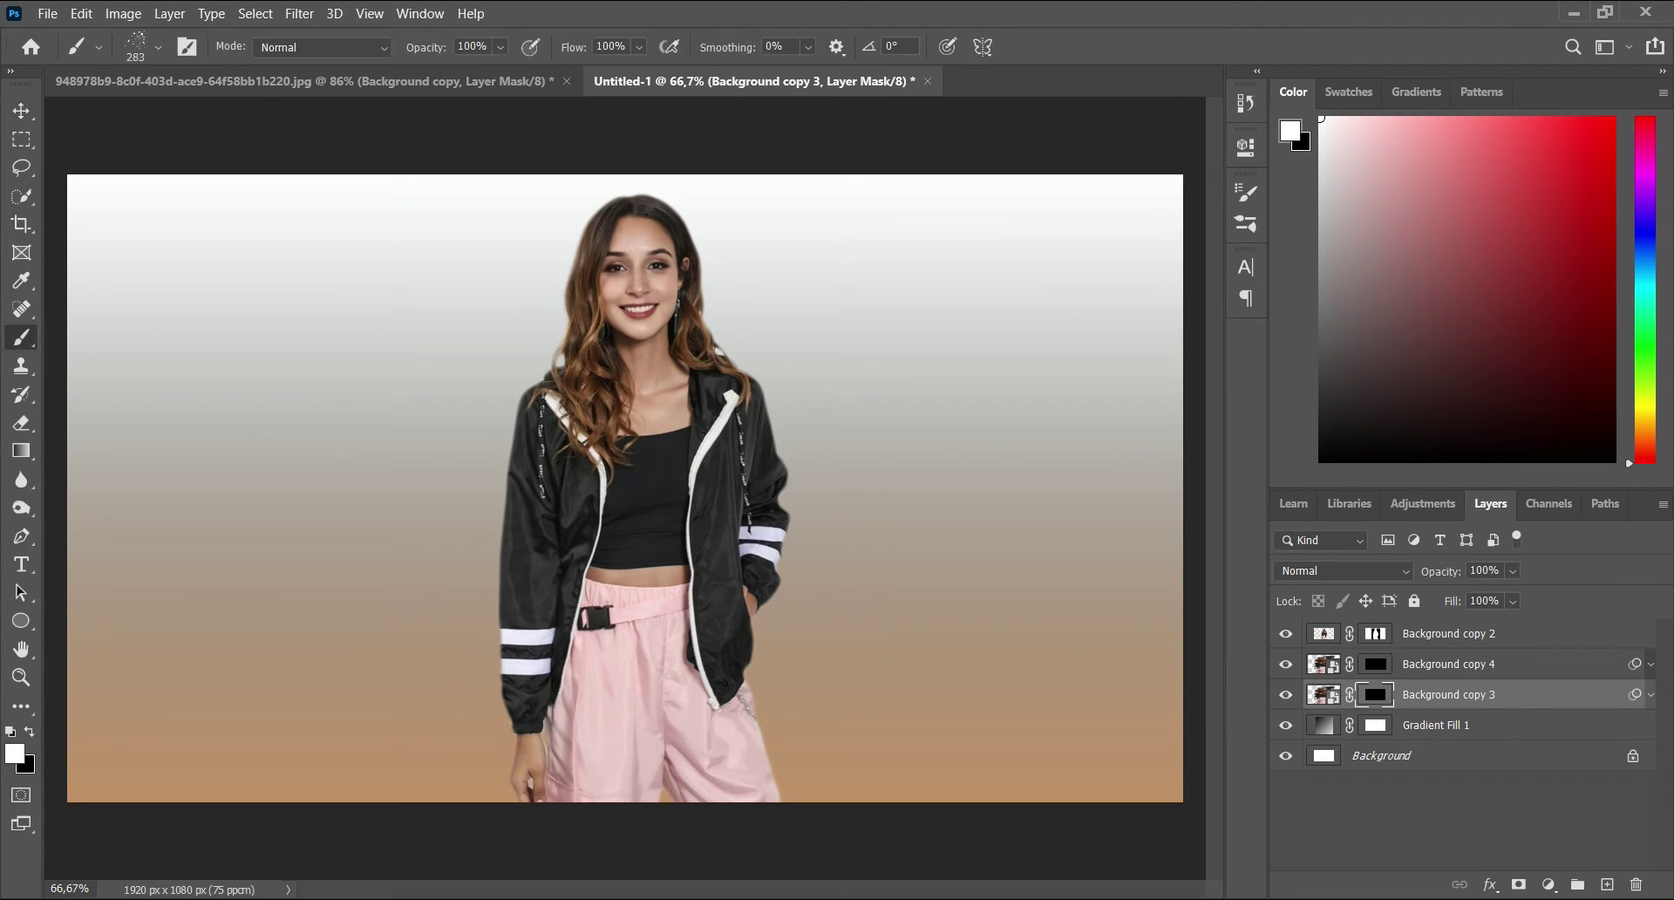
left_click(158, 47)
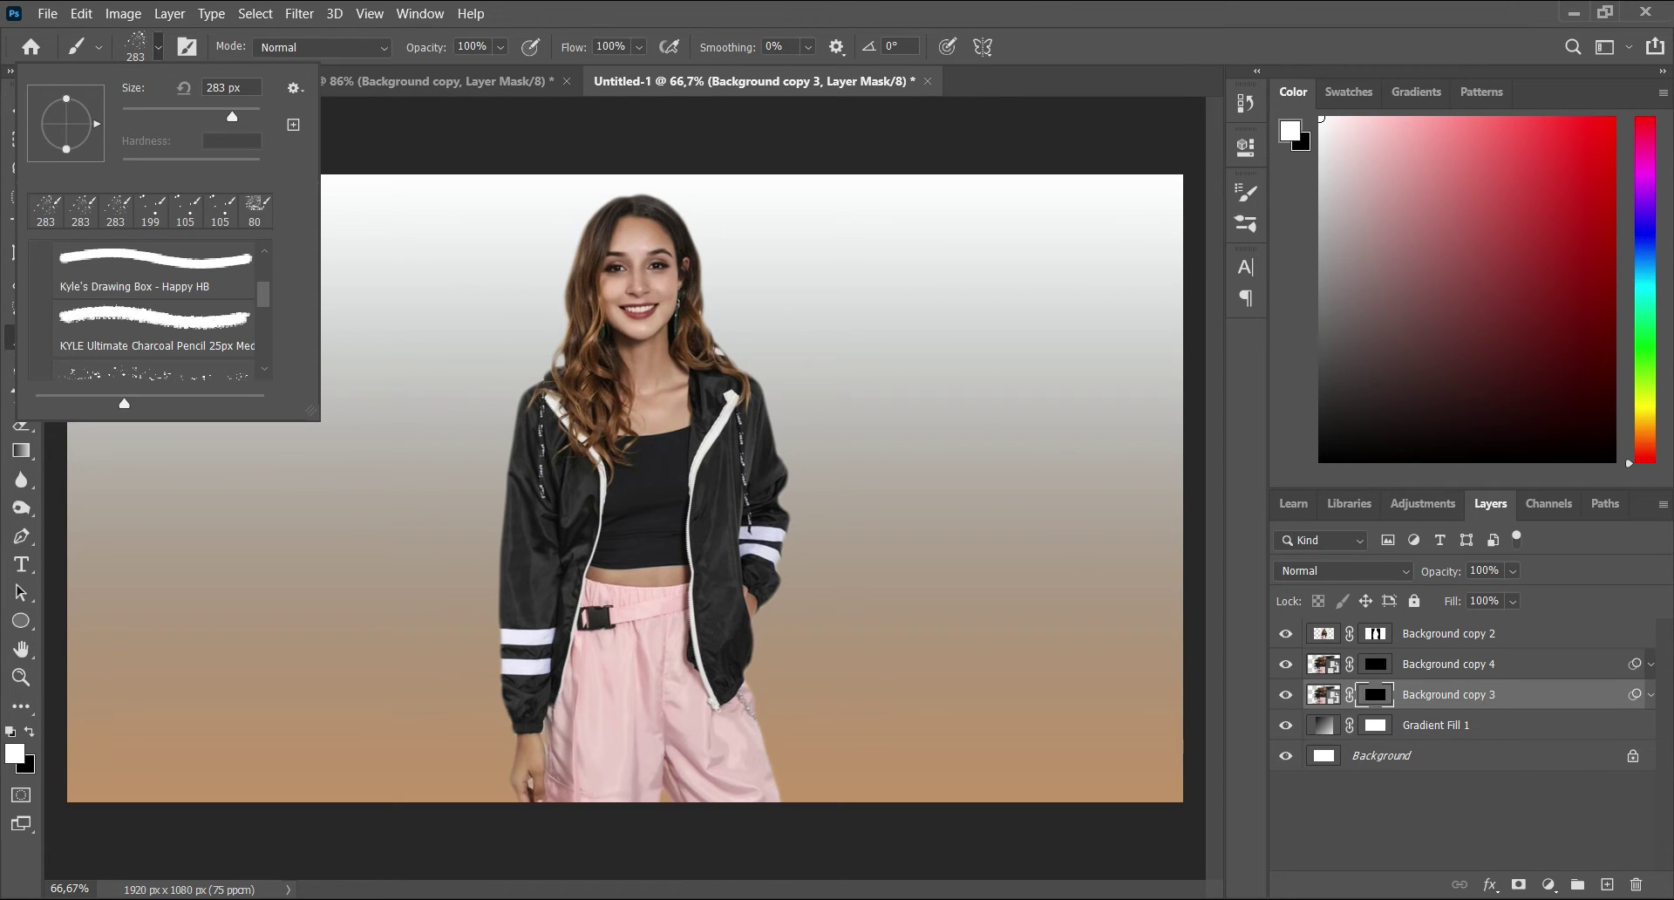
left_click(158, 47)
left_click(186, 47)
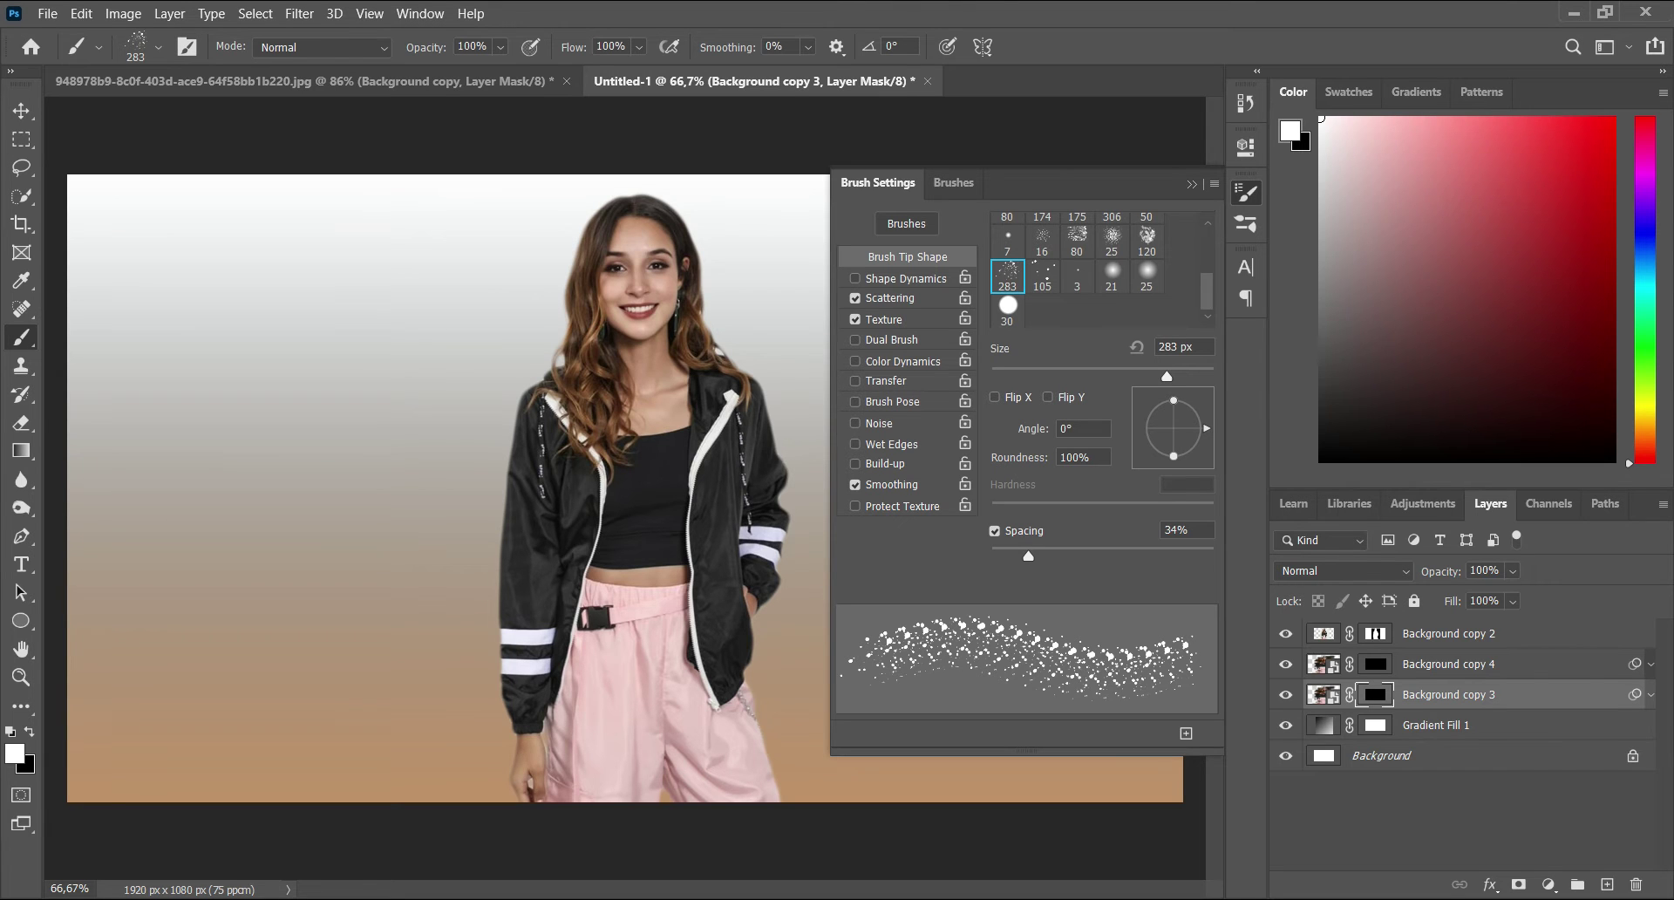
left_click_drag(1028, 556, 1024, 556)
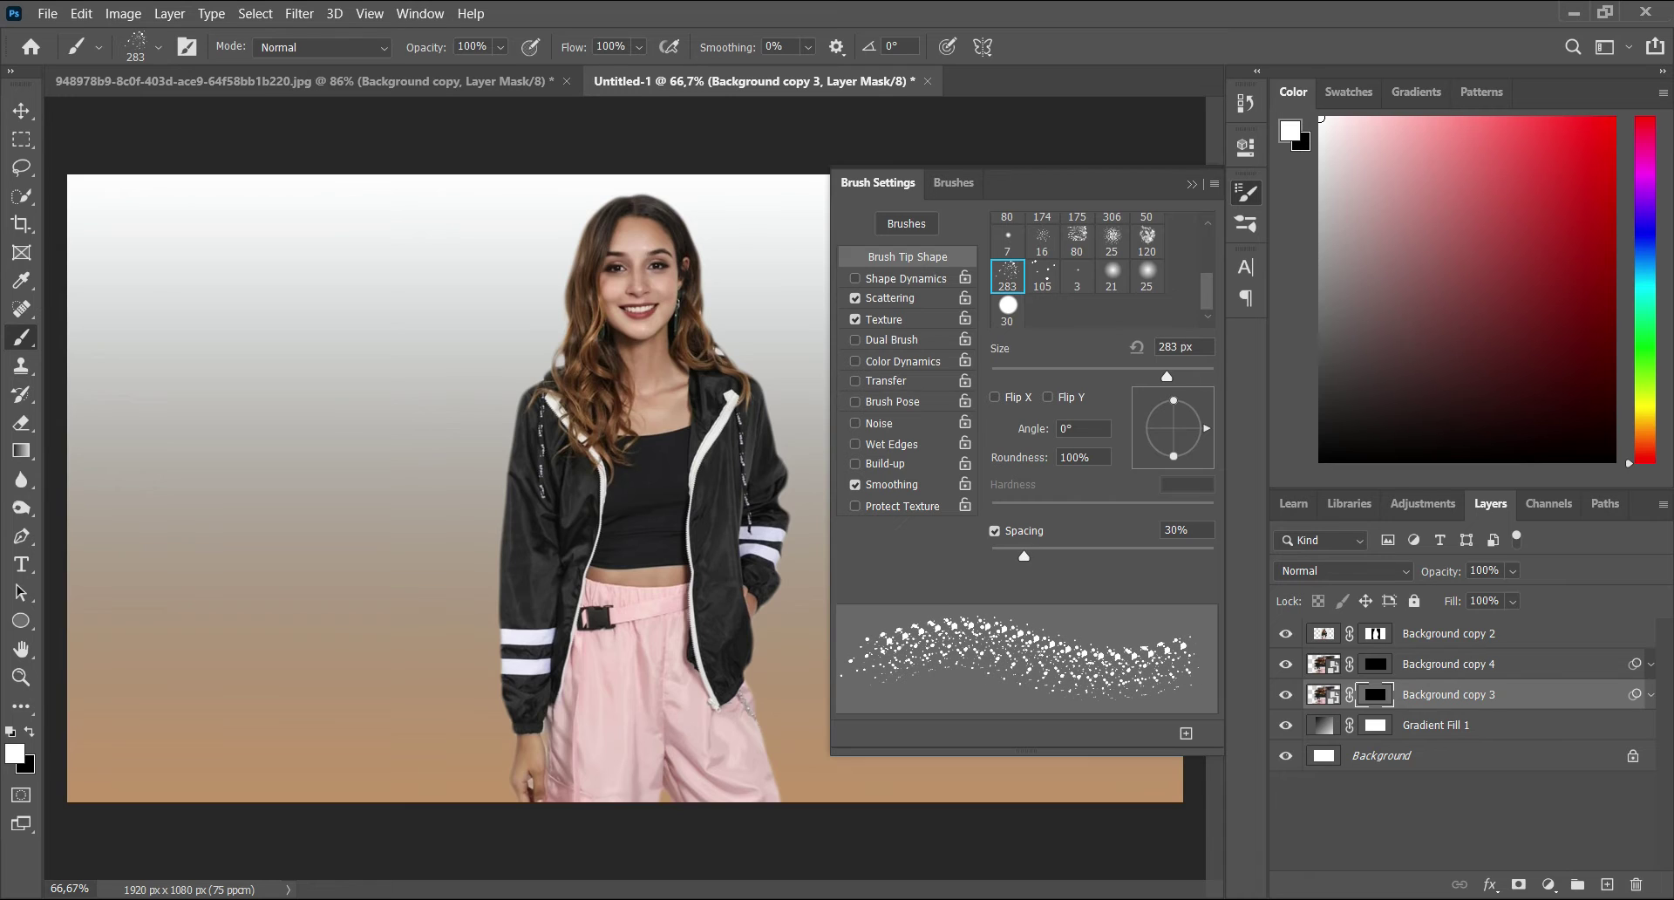
left_click_drag(1167, 377, 1164, 376)
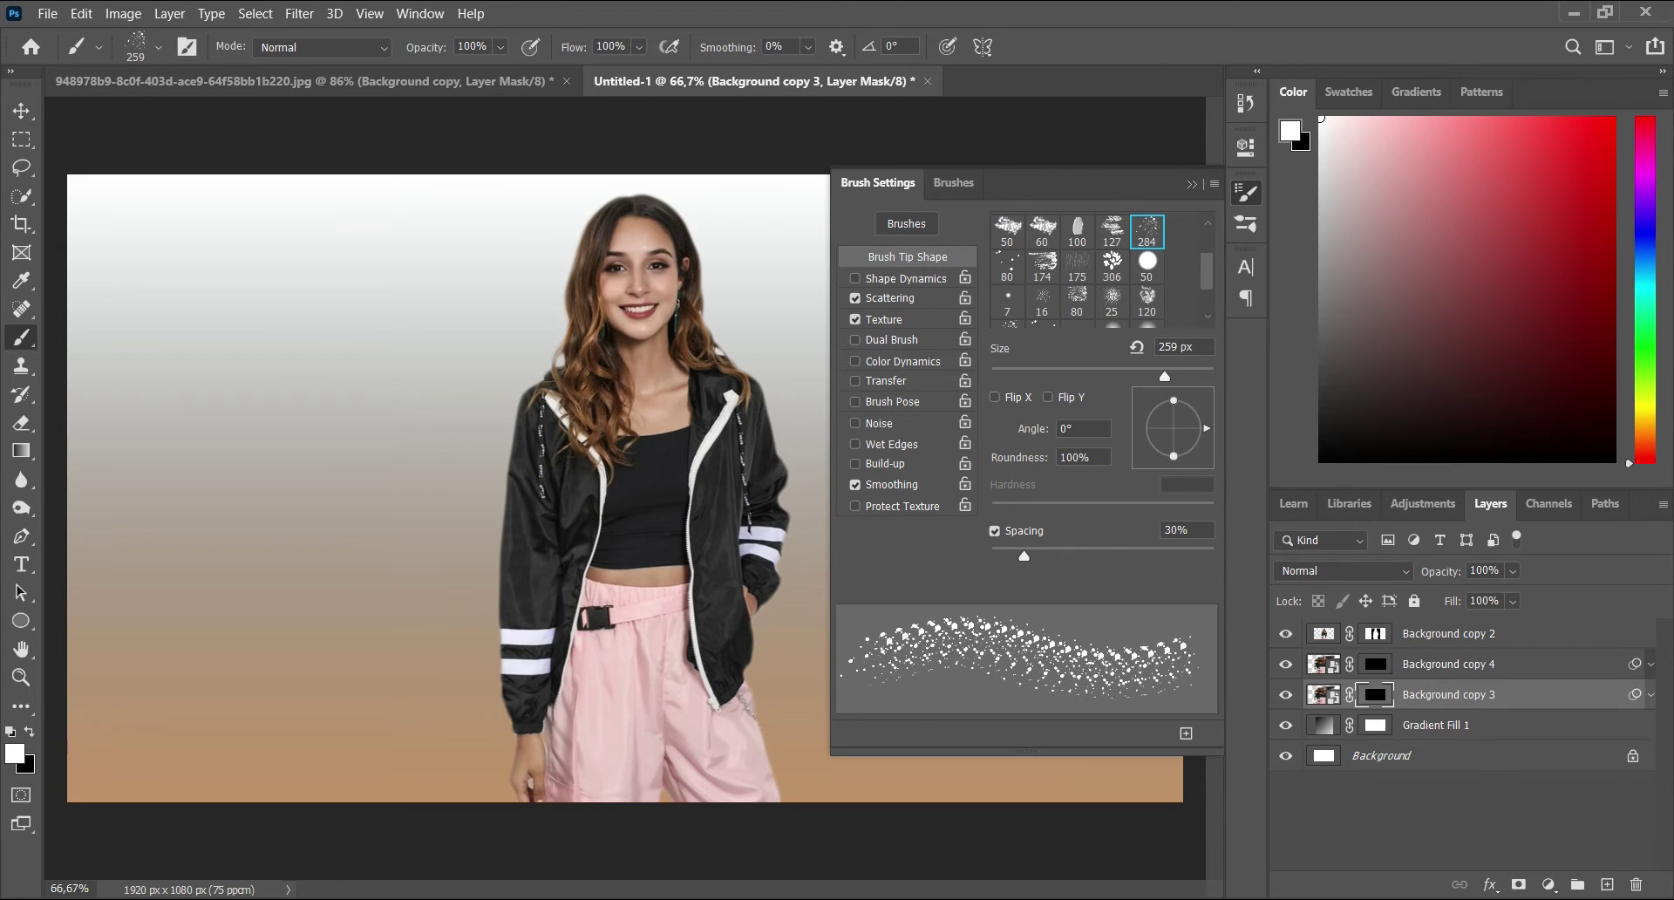
left_click(1191, 184)
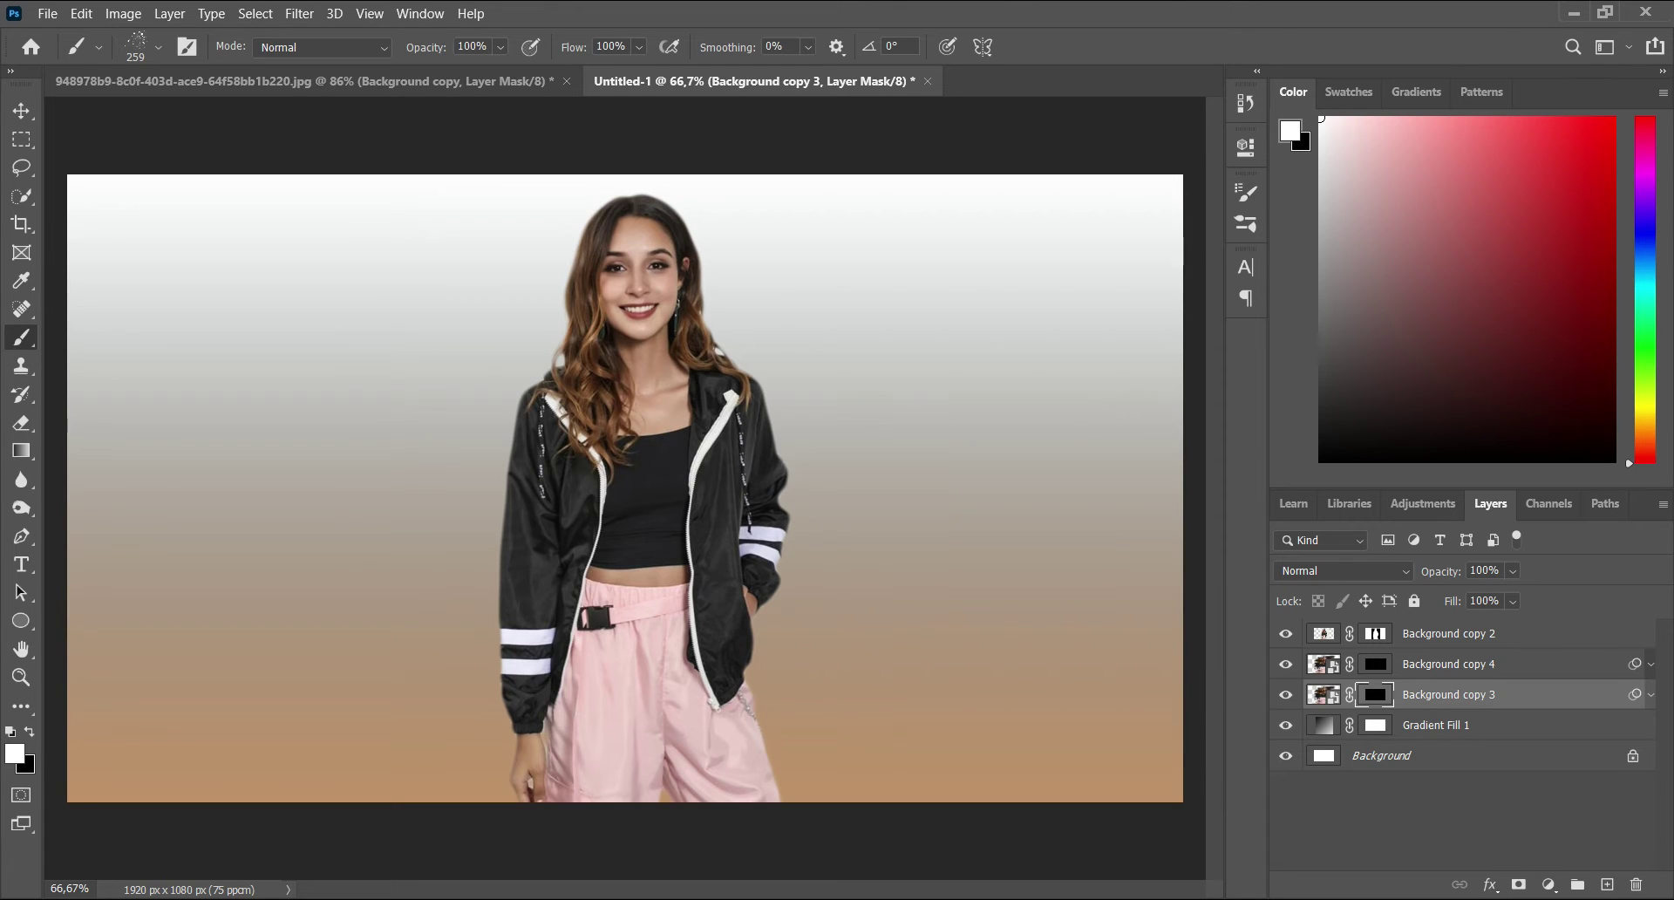
left_click(639, 46)
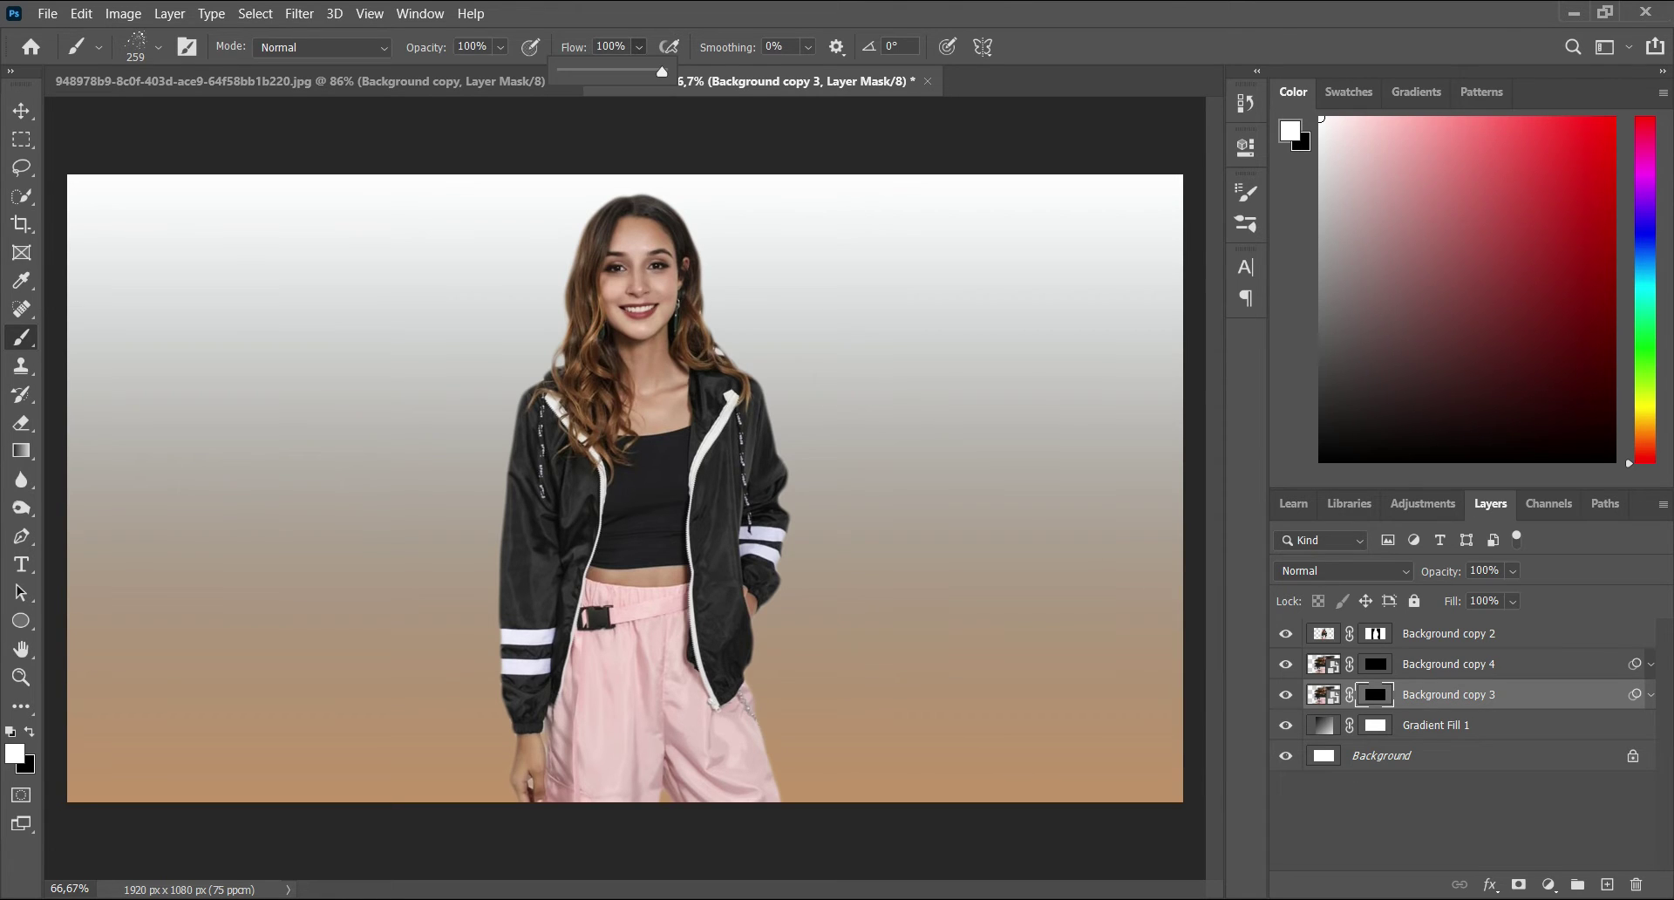
left_click(639, 47)
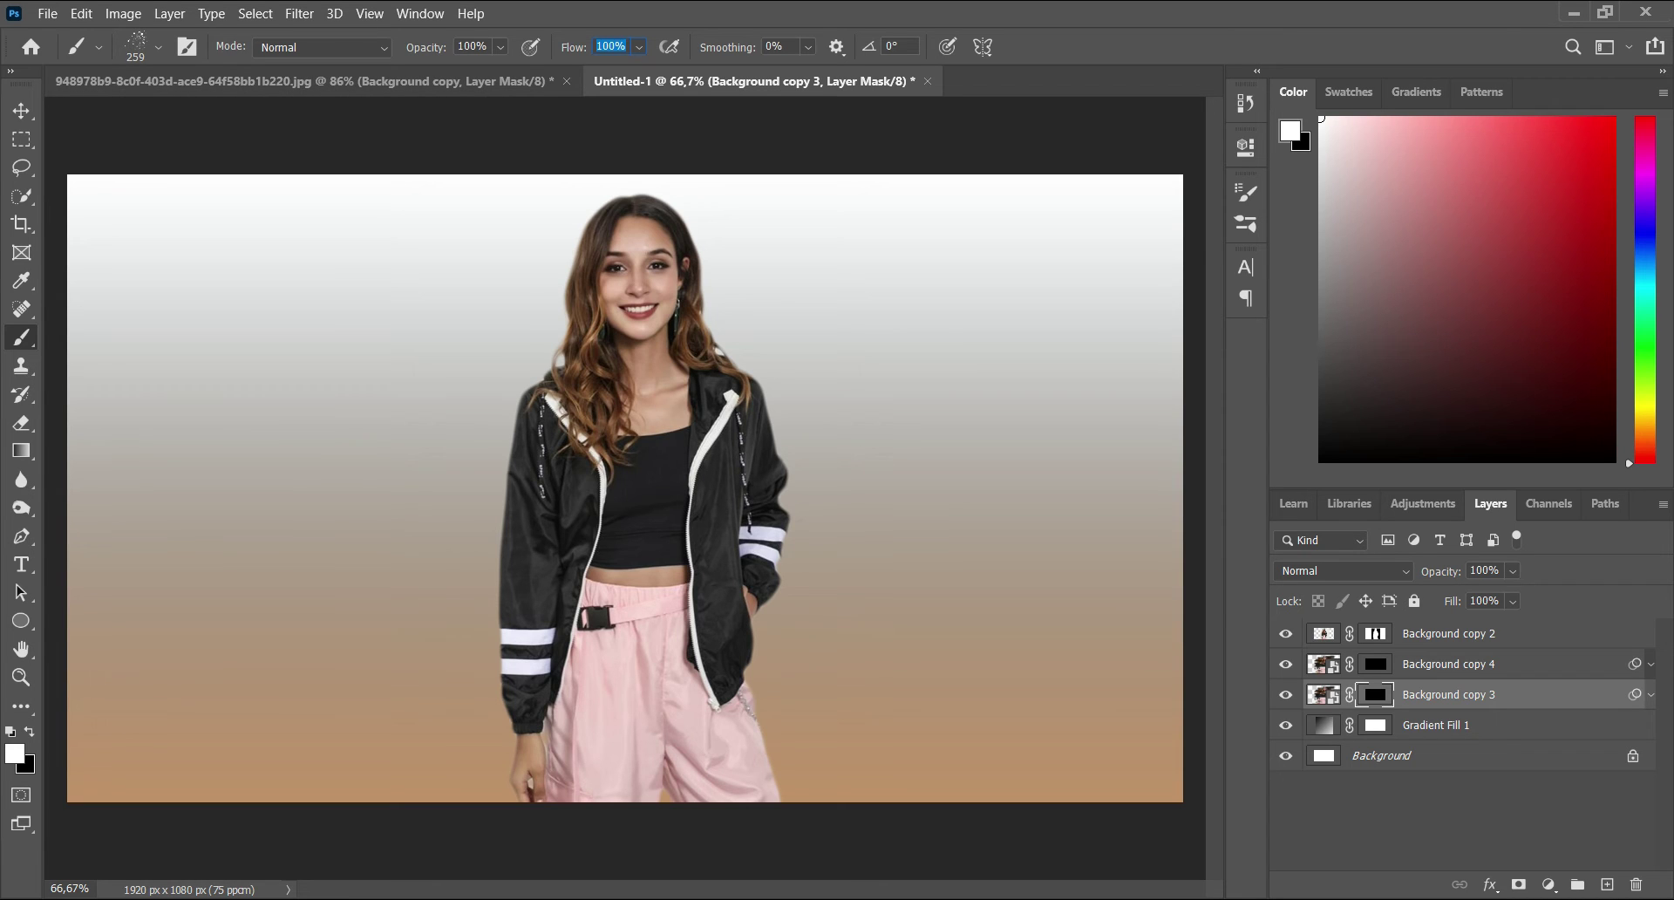
- Paint white spatters on the Background copy 3 mask beside the hair on the image's right
left_click(774, 320)
left_click(760, 252)
left_click(768, 316)
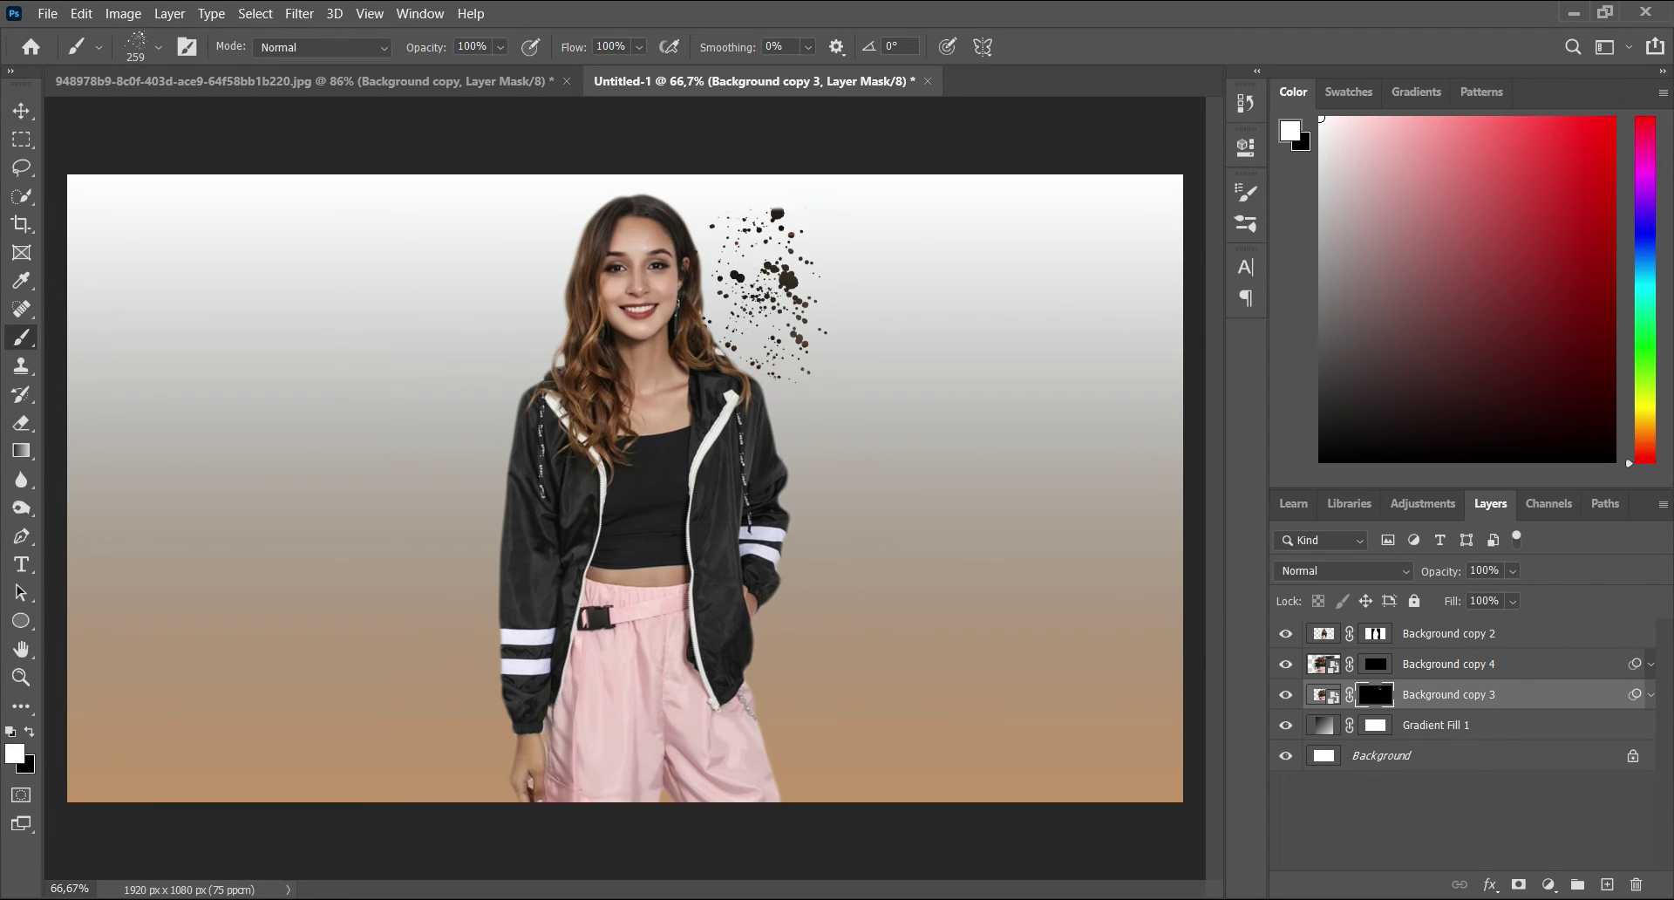
left_click(765, 257)
- Reveal dense spatters around the lower sleeve and hand on the image's left
left_click(461, 753)
left_click(456, 757)
left_click(457, 772)
left_click(440, 748)
left_click(463, 675)
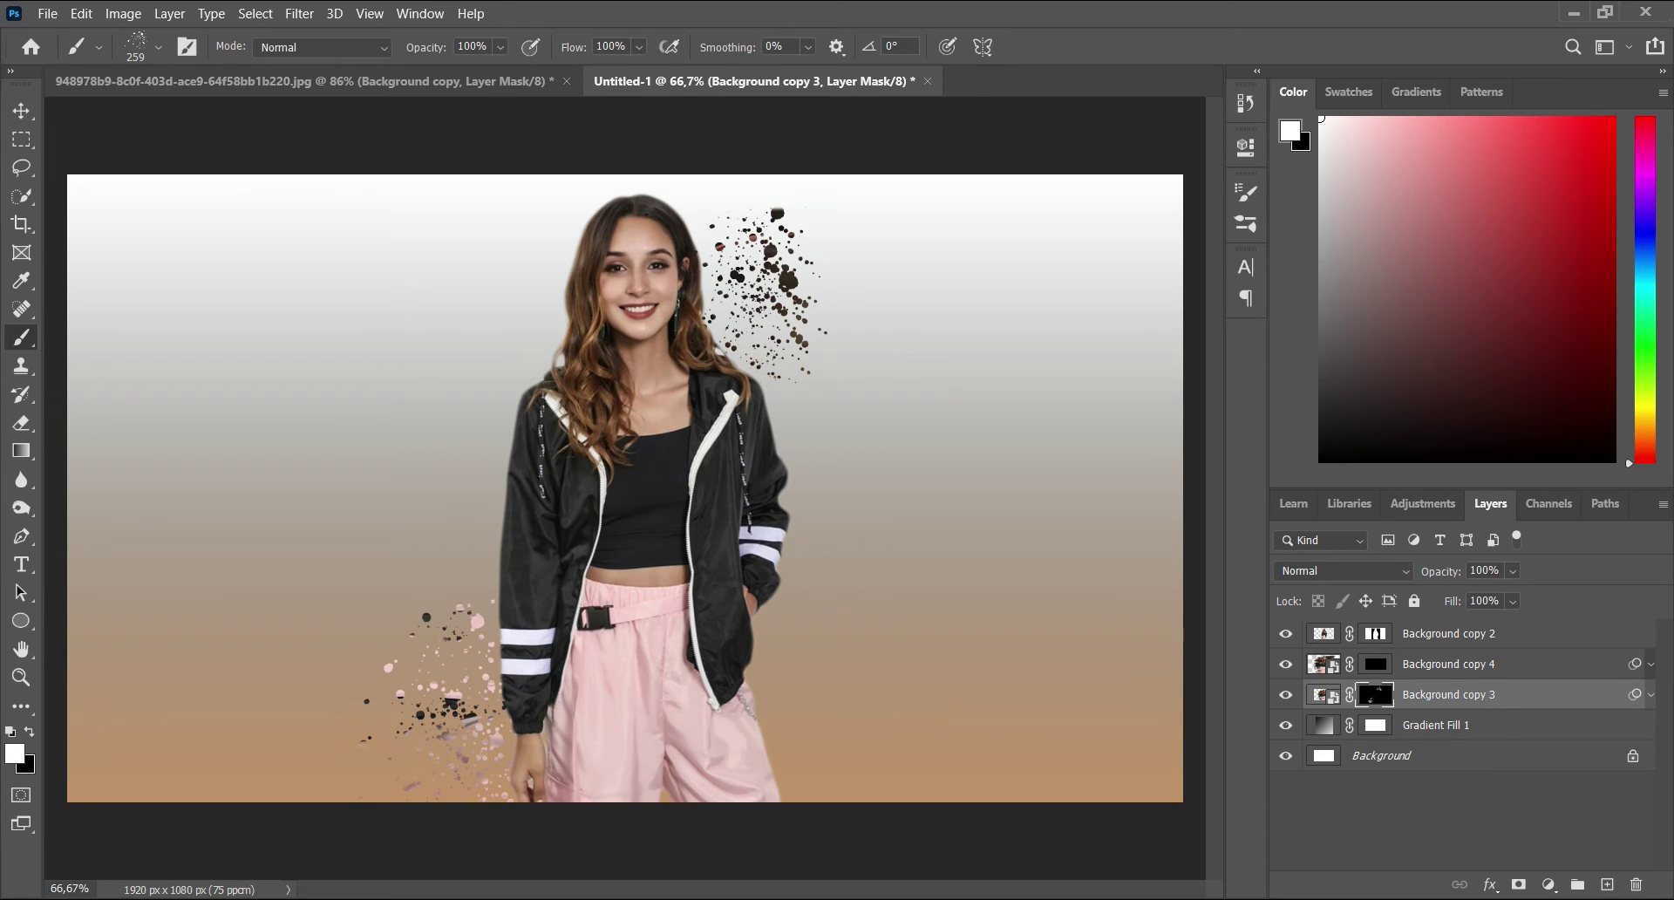
left_click(486, 682)
left_click(405, 714)
- Extend the spatters along the image's left side, from the hair down to the middle of the sleeve
left_click(492, 344)
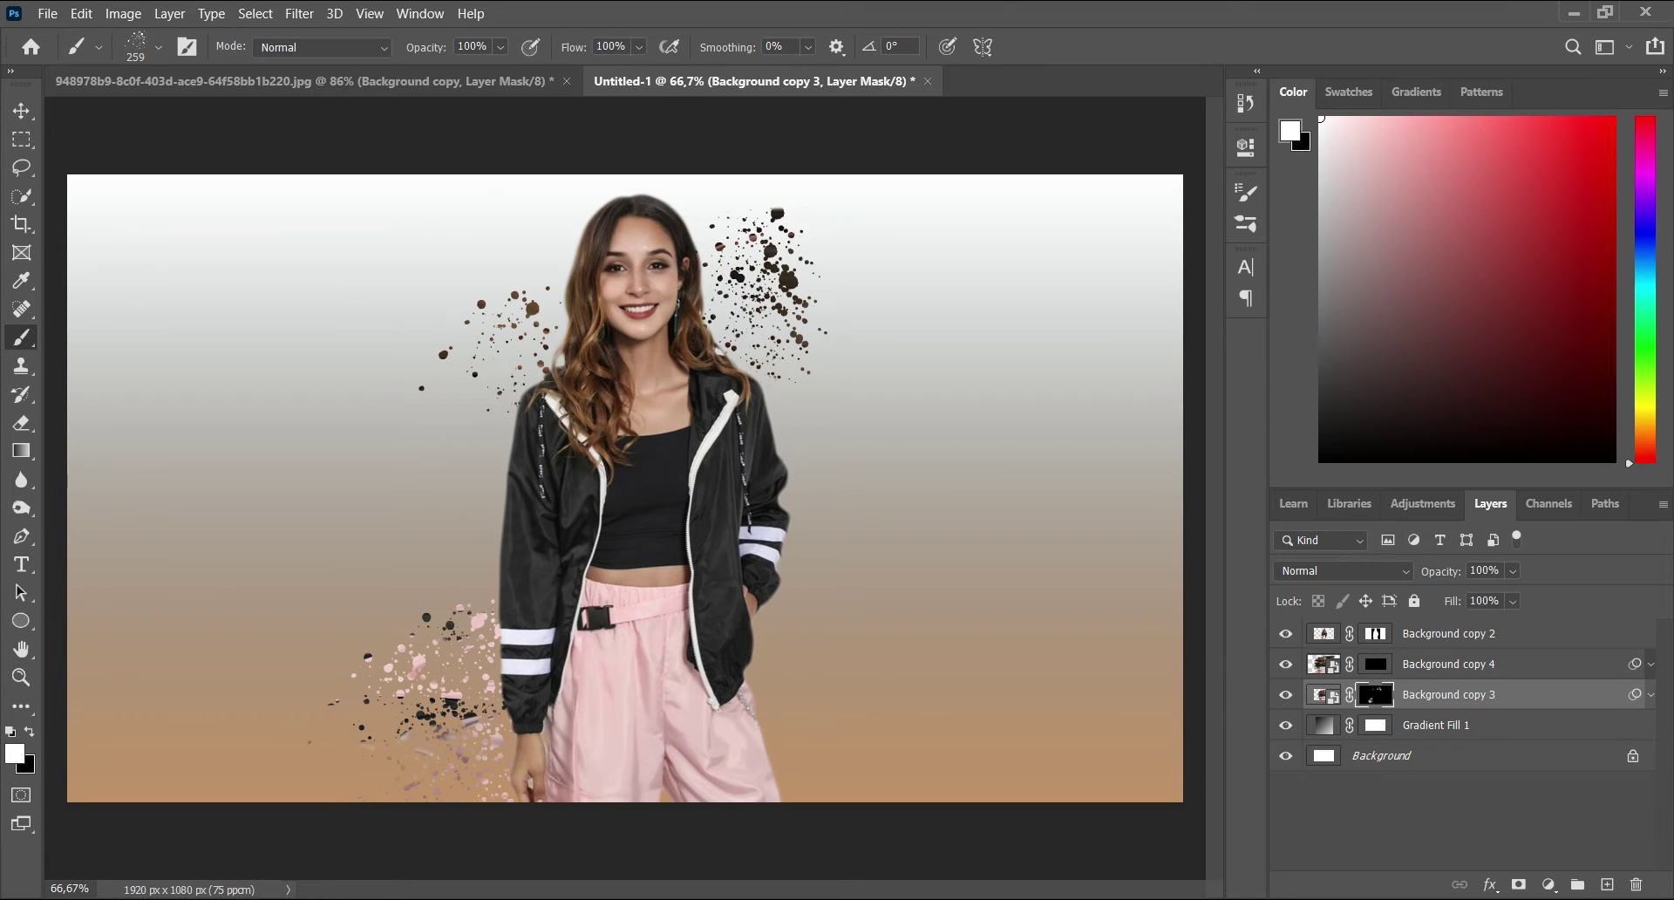
left_click(462, 440)
left_click(440, 565)
- Spatter the mask up the image's right side, from beside the trousers past the striped sleeve to the shoulder
left_click(826, 760)
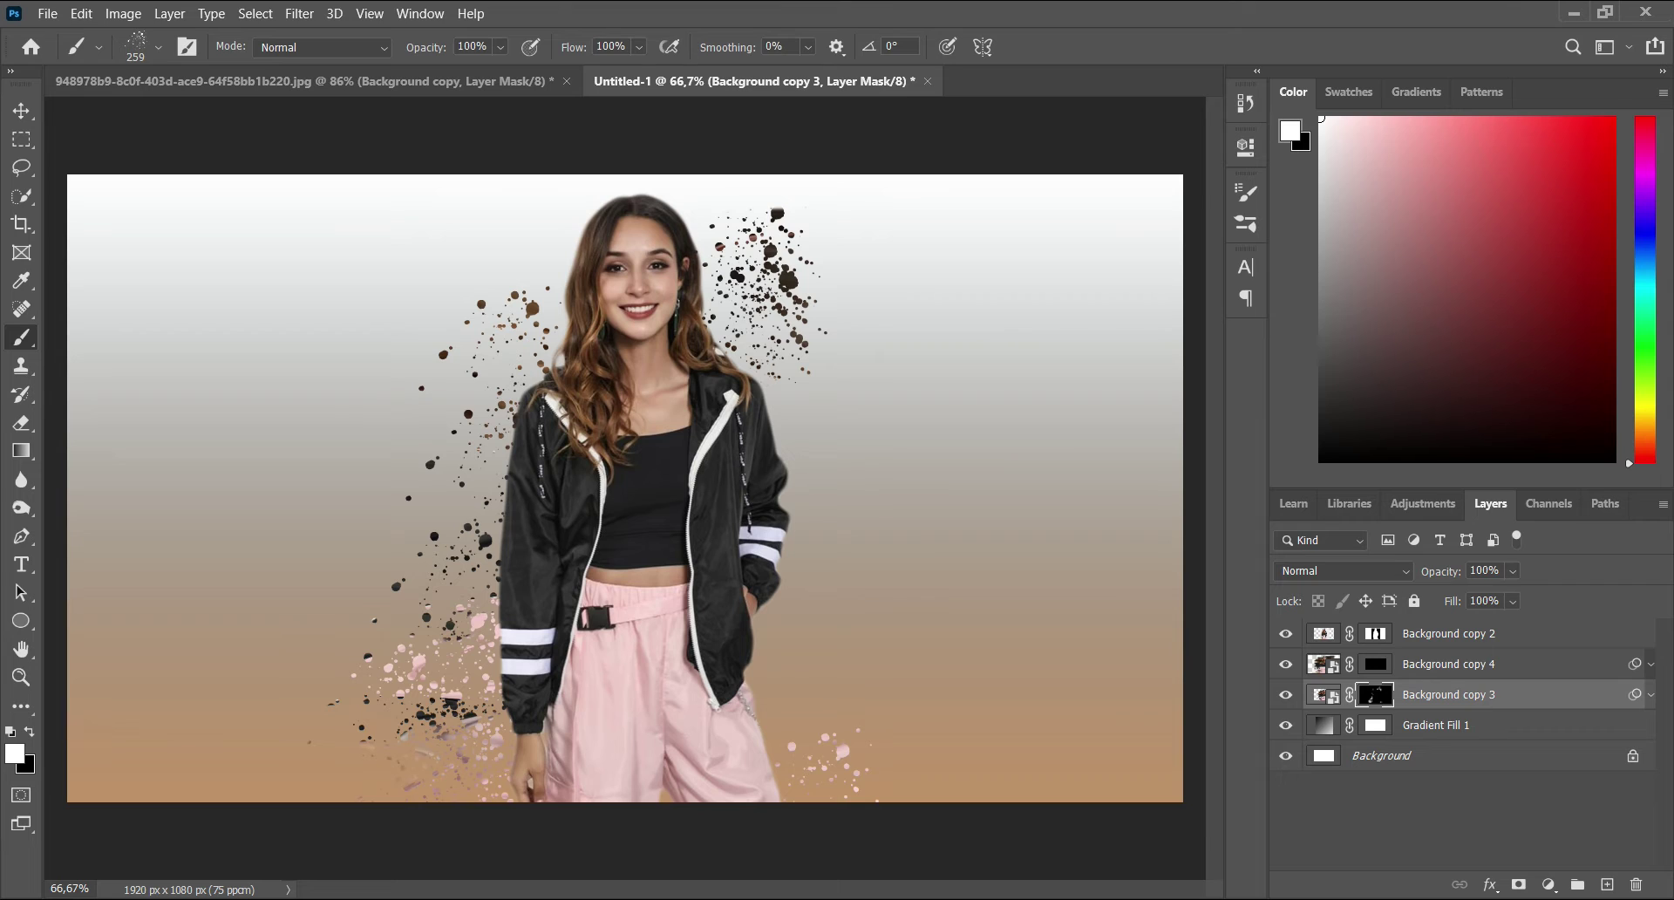
left_click(803, 727)
left_click(781, 666)
left_click(827, 501)
left_click(832, 436)
left_click(816, 371)
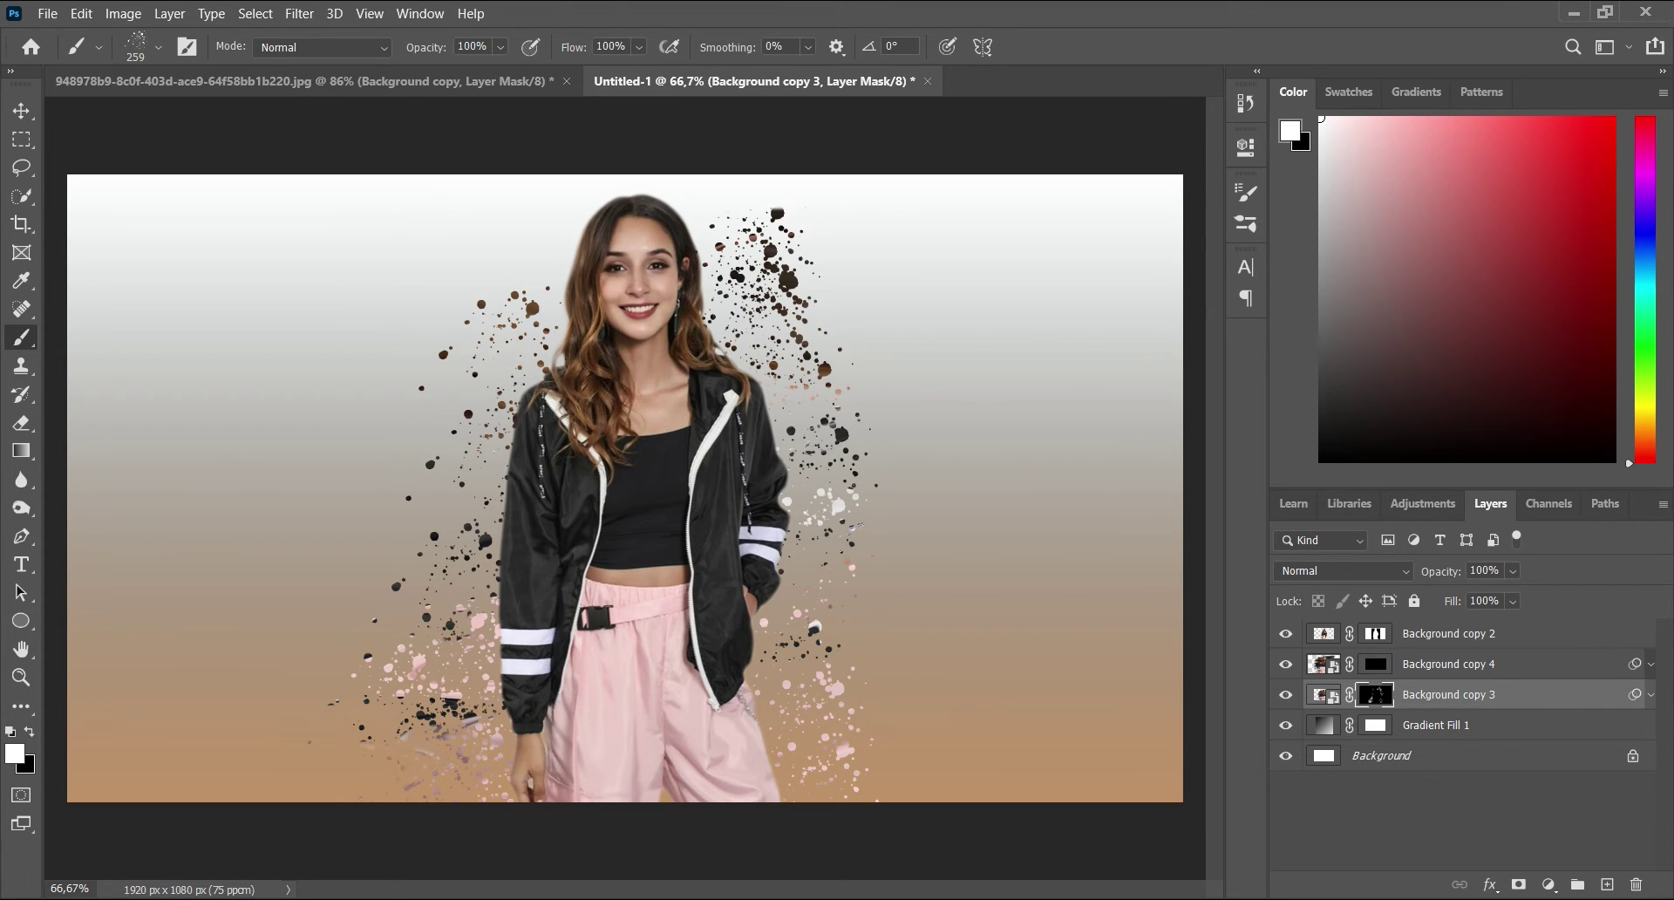
left_click(837, 514)
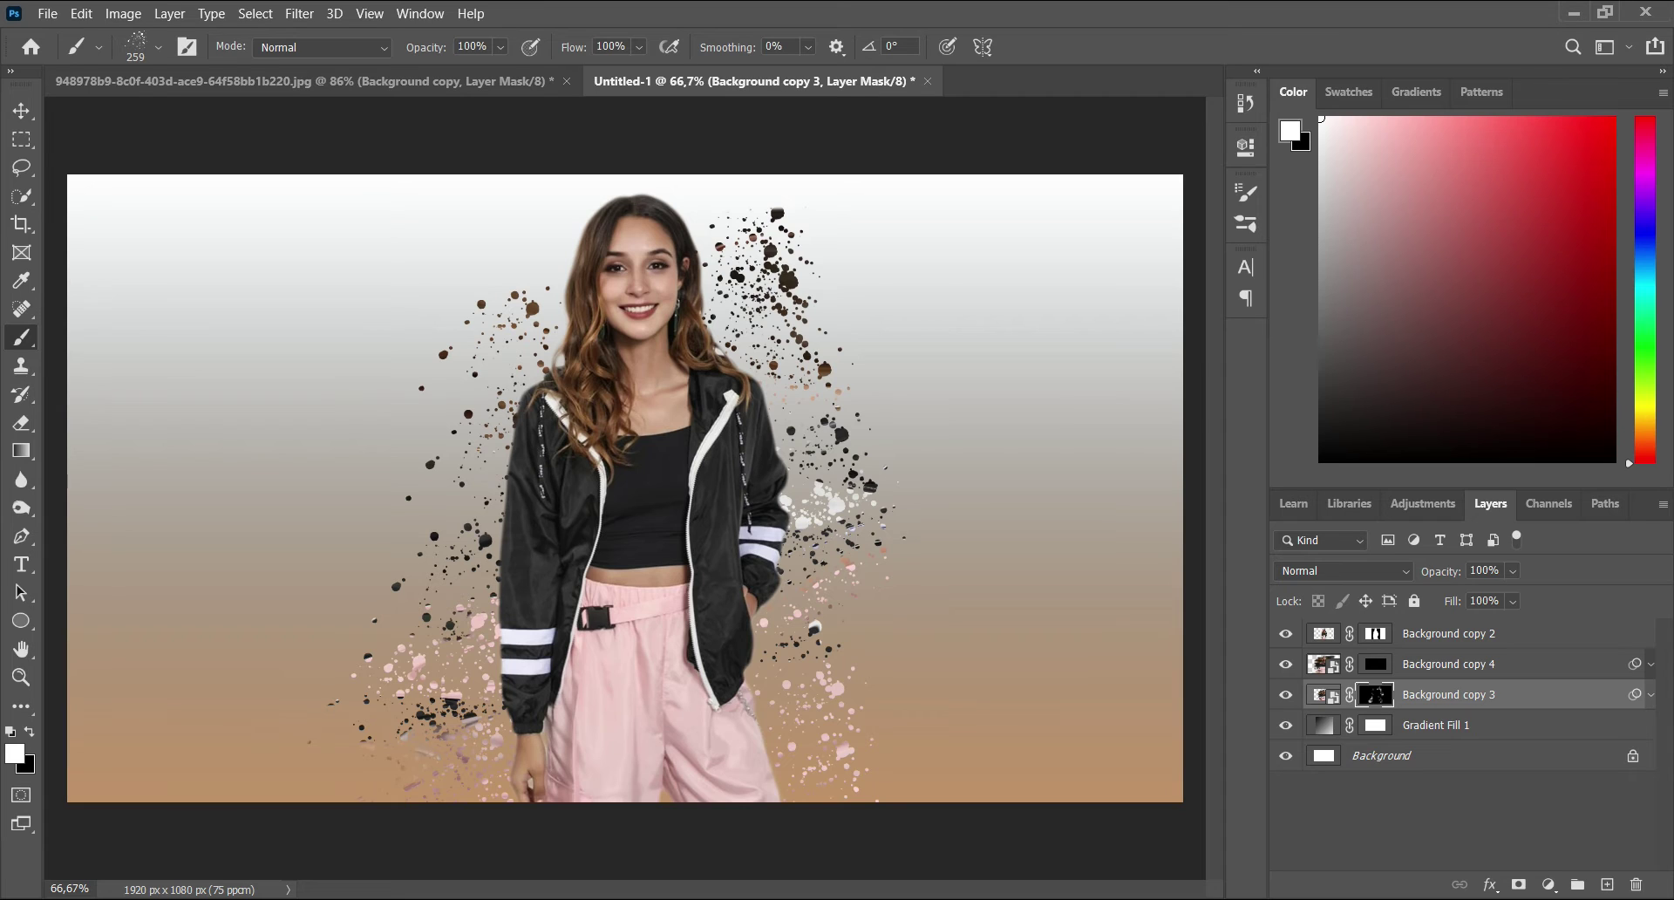
- Add more spatters beside the upper hair and sleeve on the image's left and the hair on the image's right
left_click(519, 266)
left_click(423, 515)
left_click(800, 350)
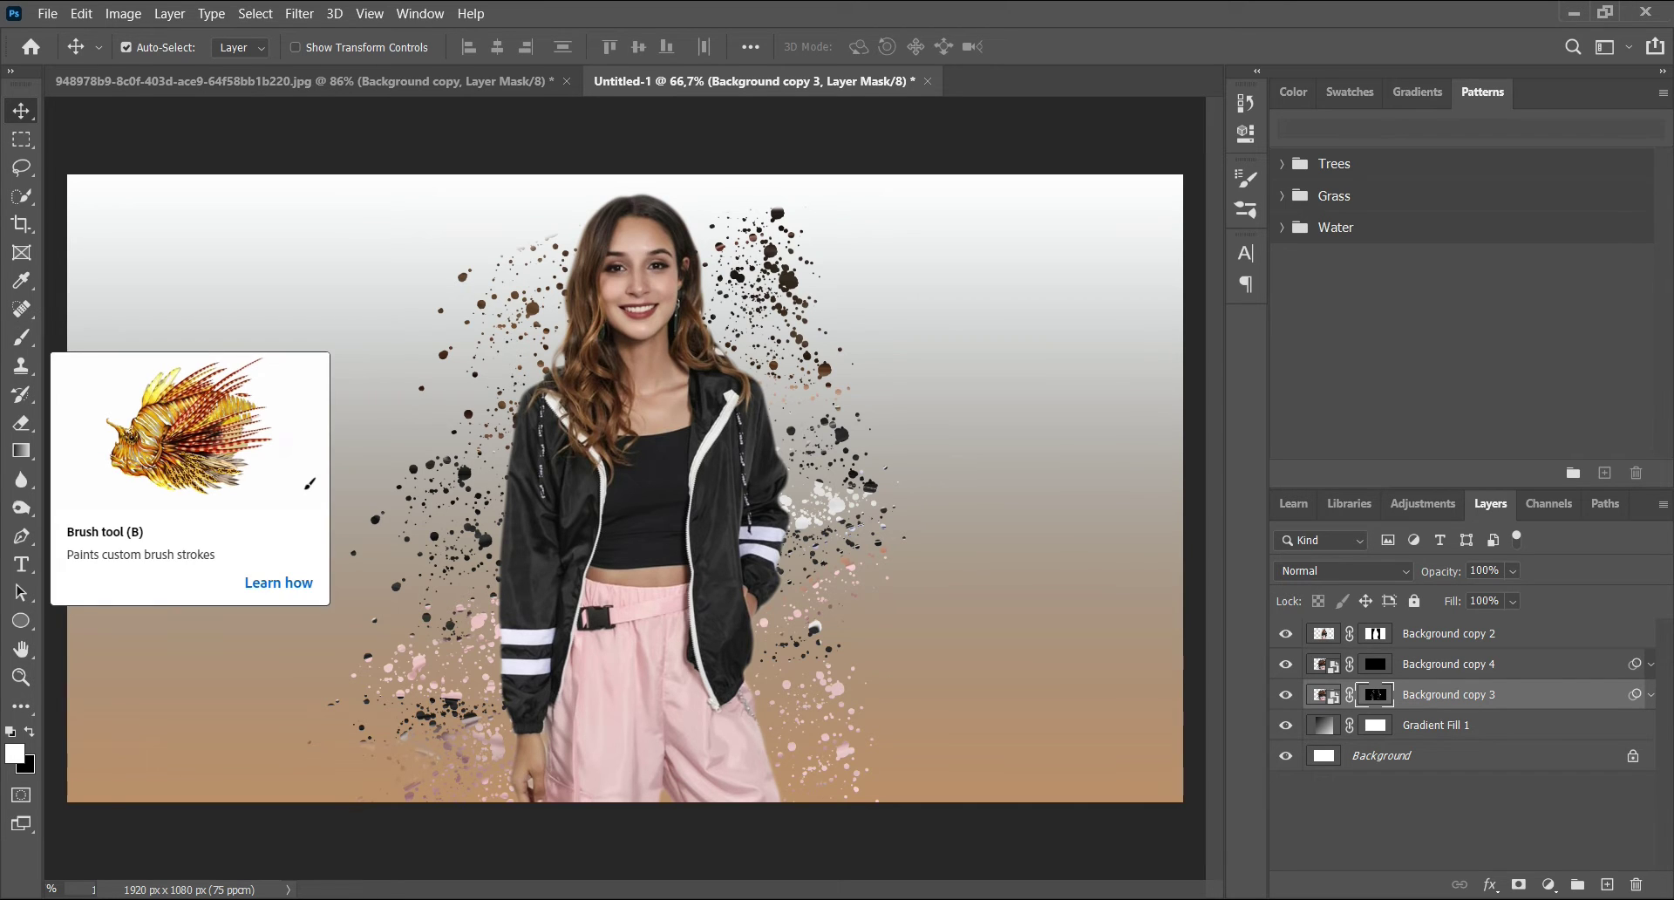
- Switch the Brush tool to the 175 px textured tip and rotate it to an angle of -63°
left_click(22, 338)
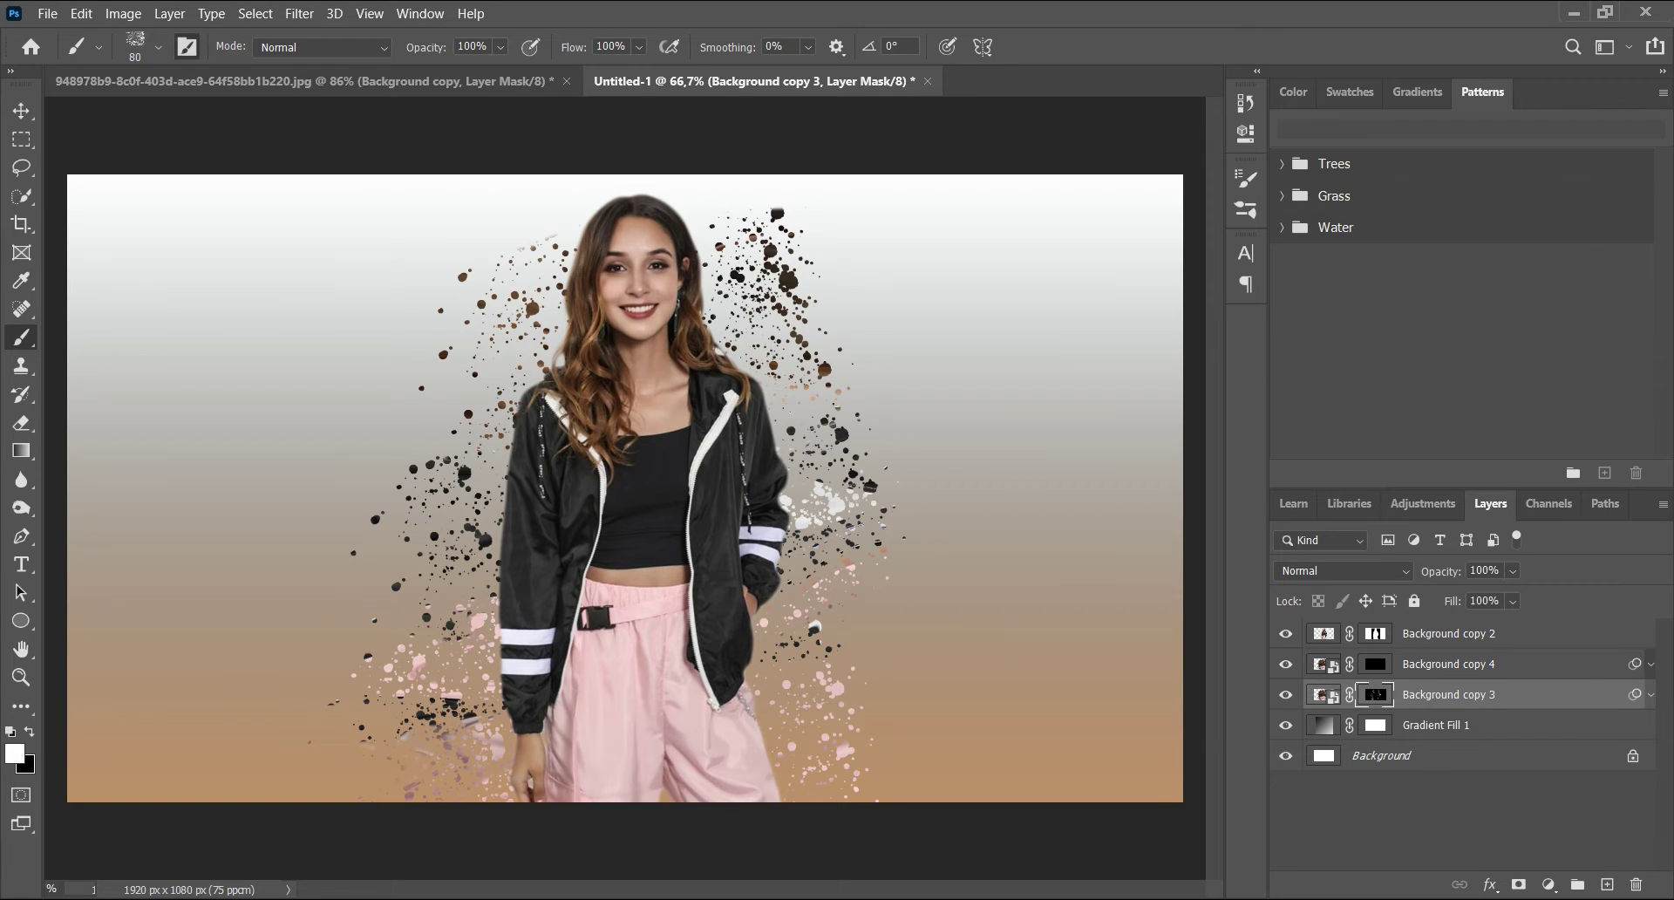
left_click(187, 46)
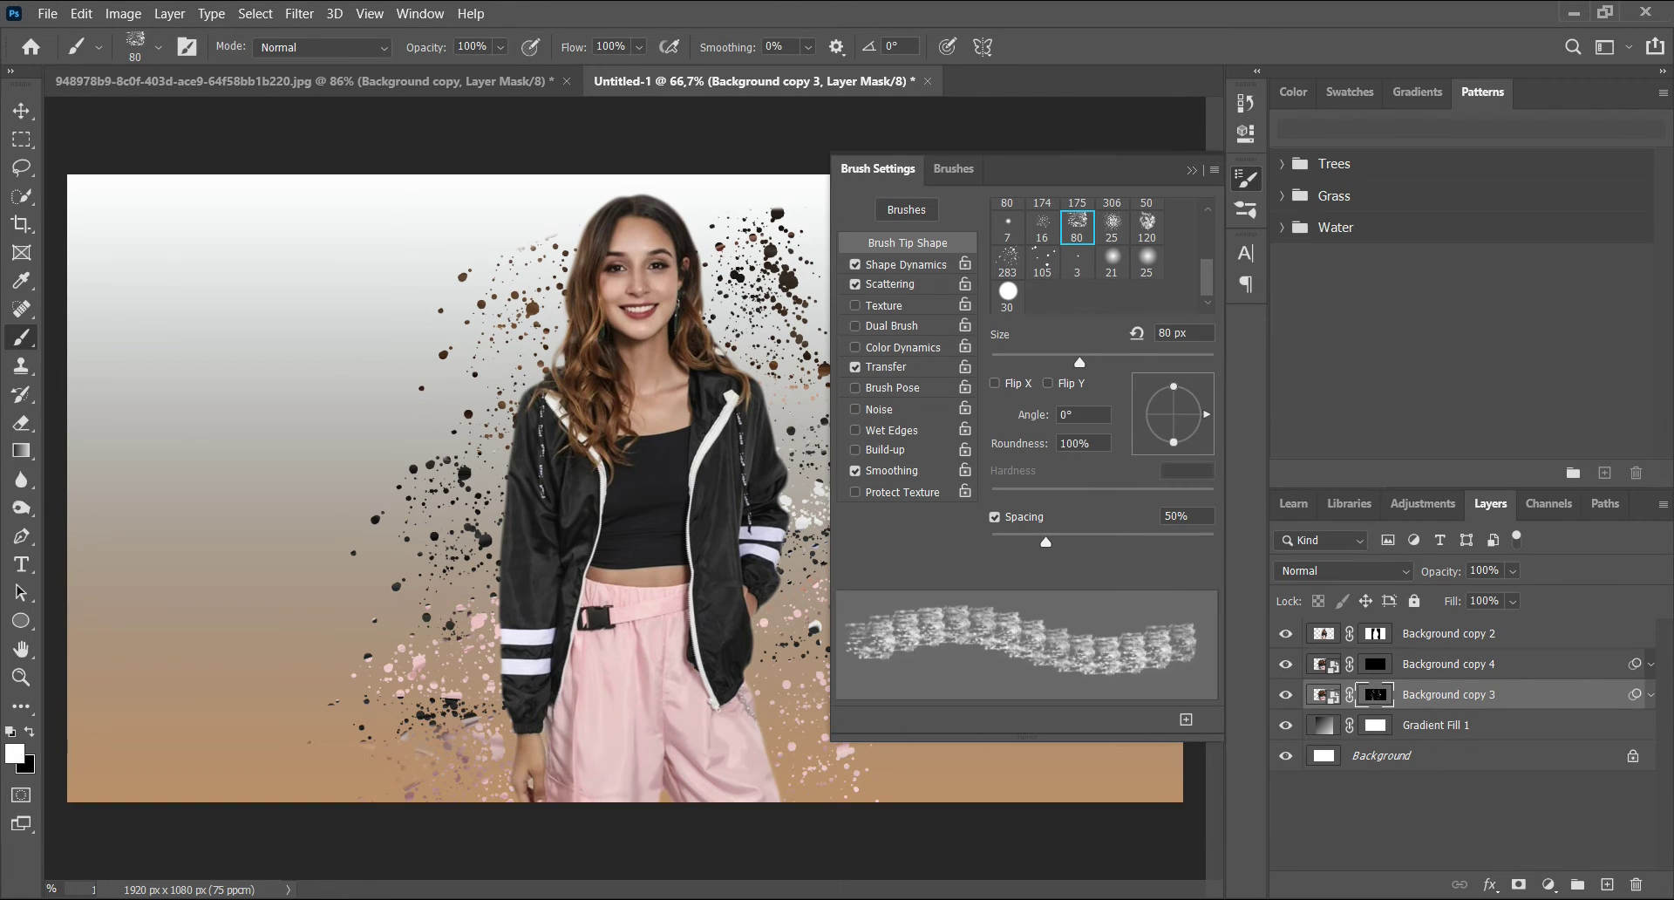
left_click(1007, 261)
scroll(1077, 253, "up", 3)
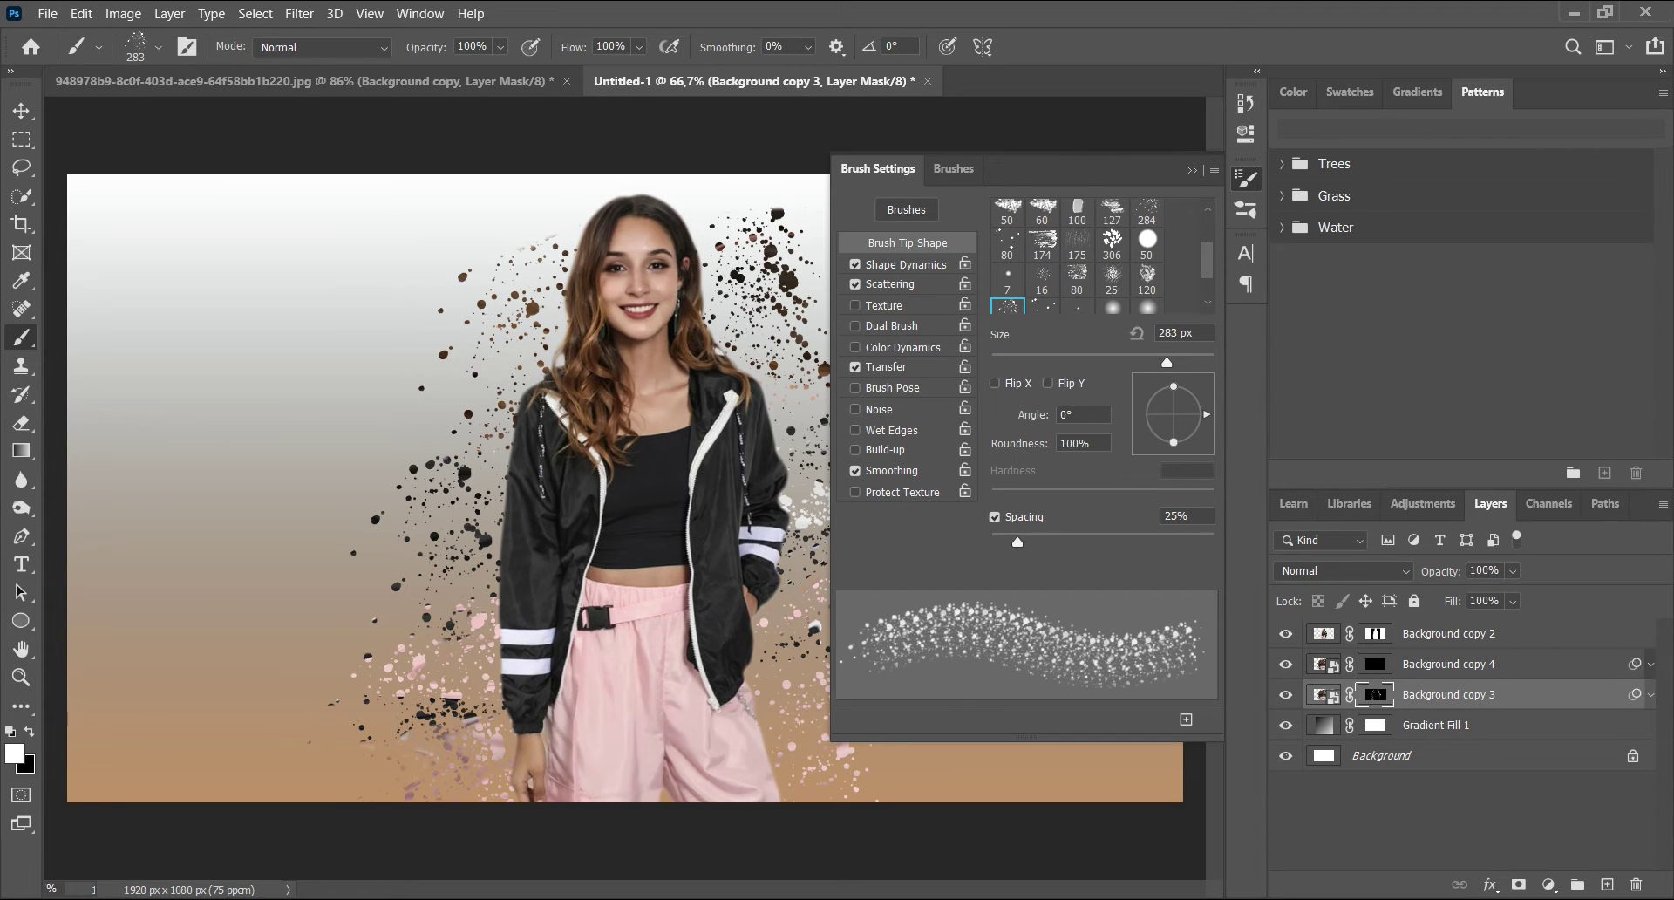
left_click(1077, 245)
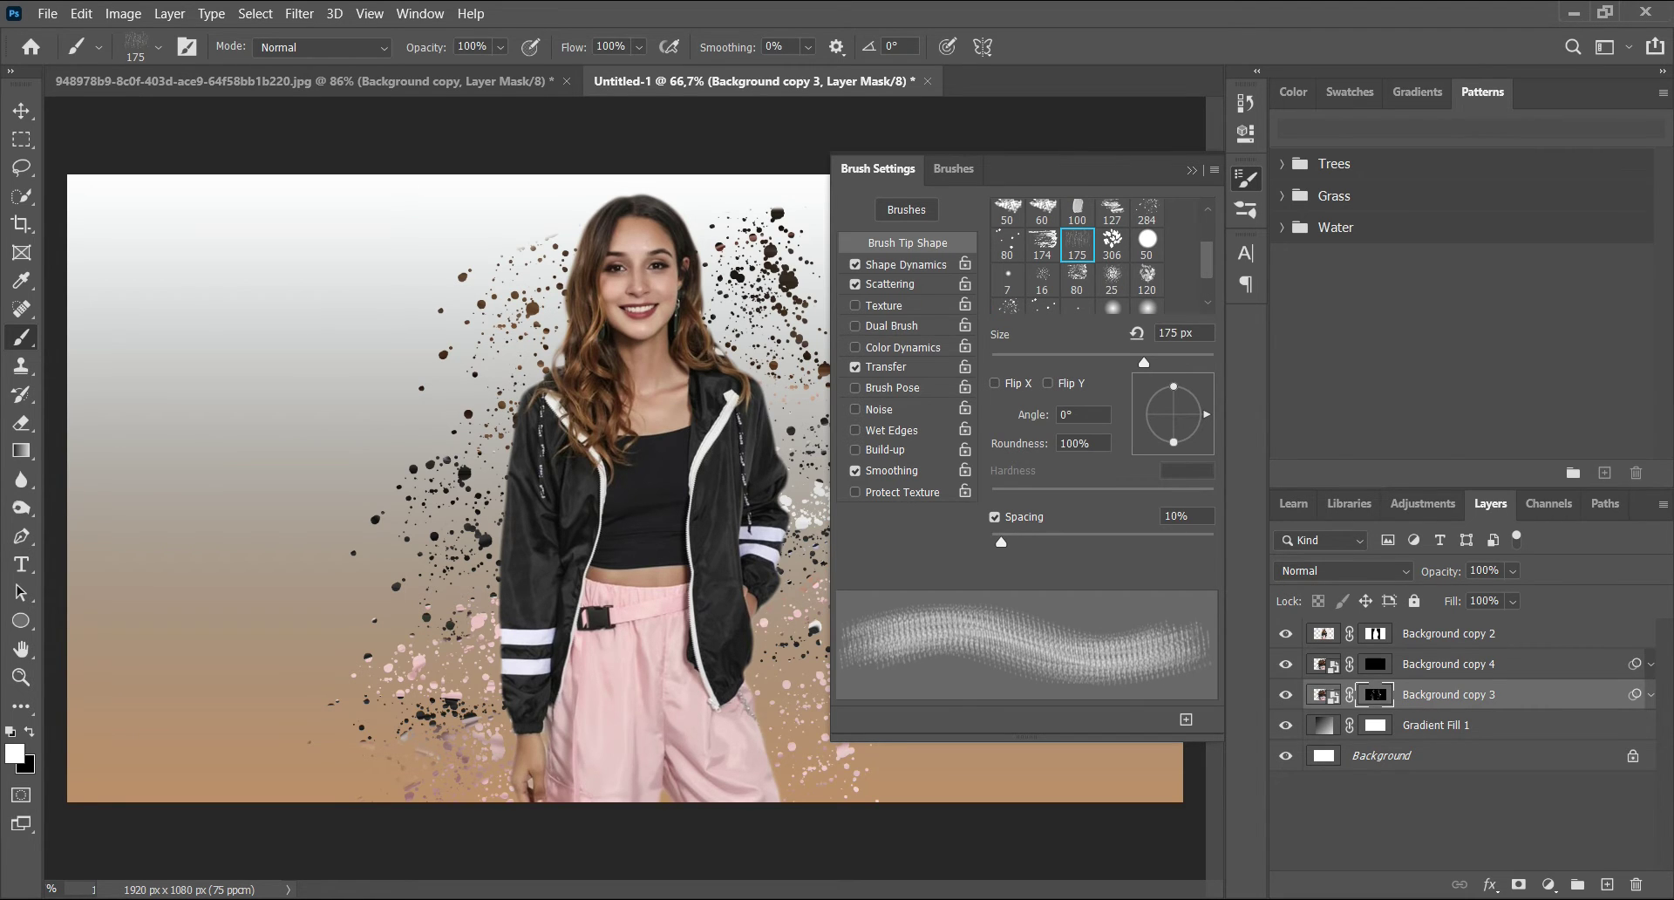
left_click_drag(1207, 414, 1187, 443)
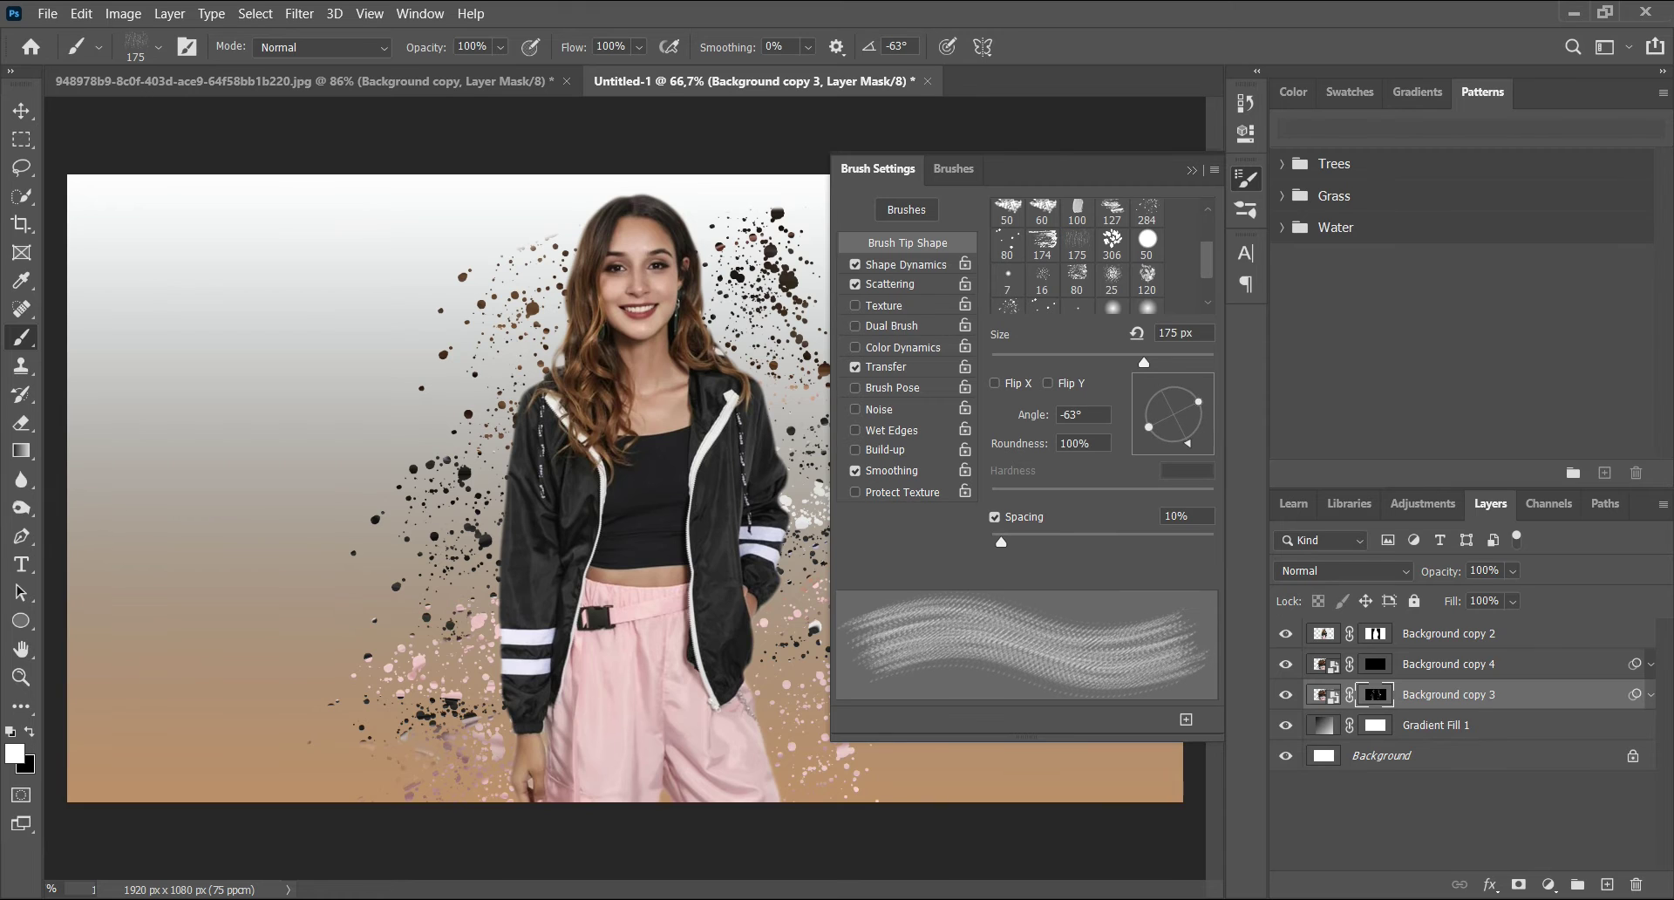
key("F5")
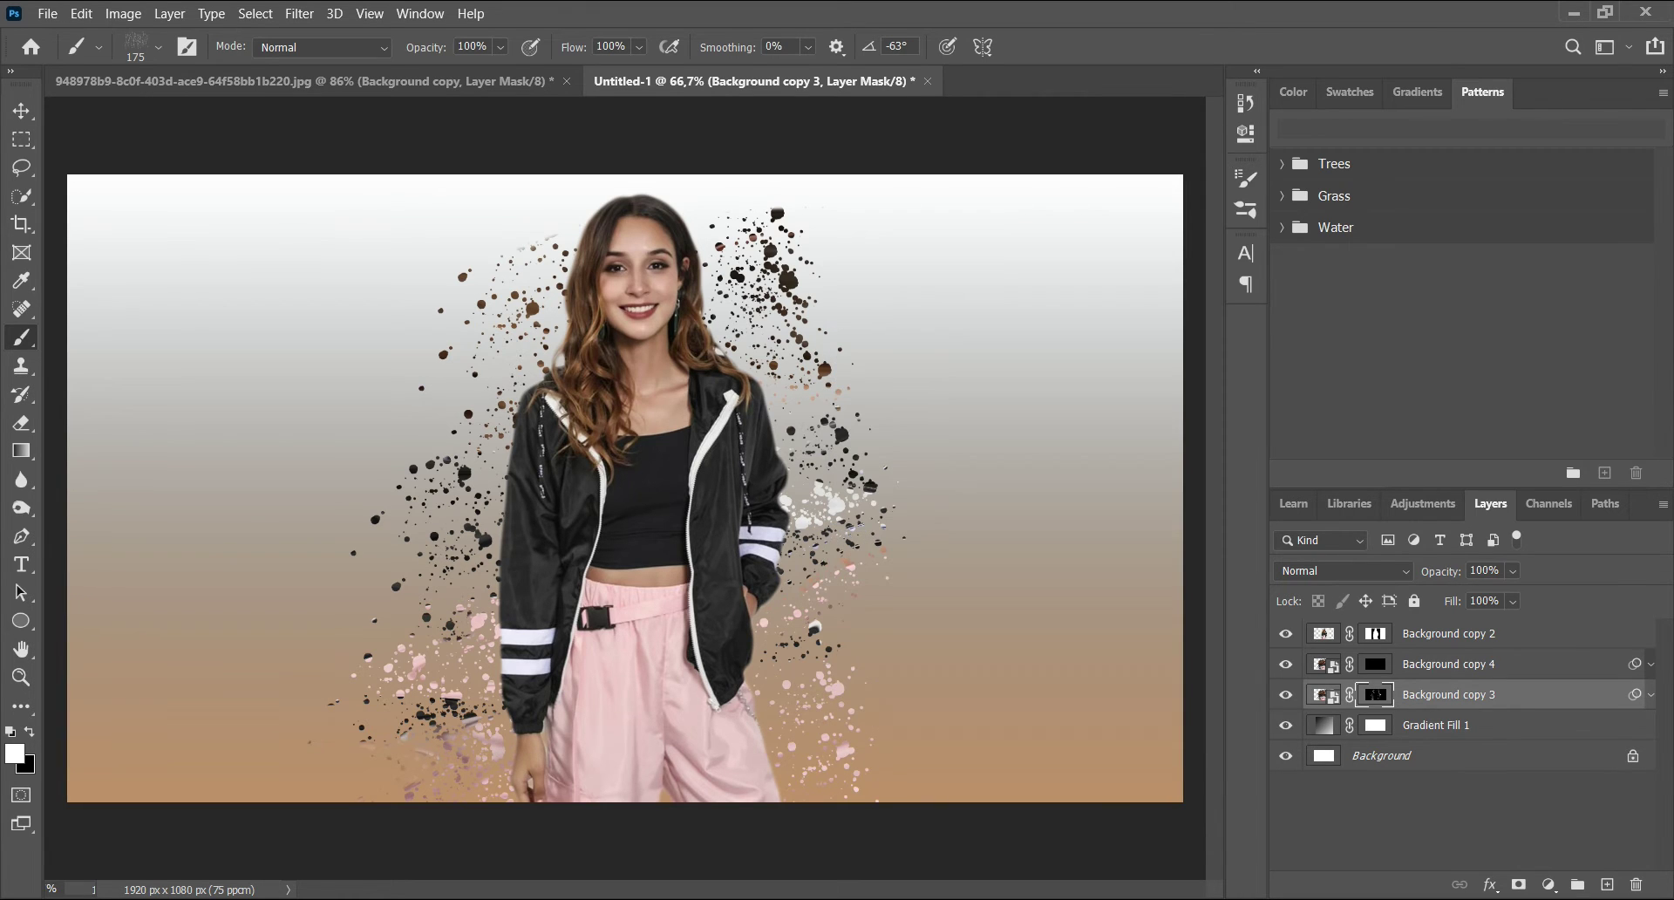
- Paint streaky texture on the Background copy 3 mask from the image-right shoulder up to the top of the hair
left_click(796, 359)
left_click(804, 434)
left_click(806, 423)
left_click(745, 308)
left_click(730, 240)
left_click(710, 231)
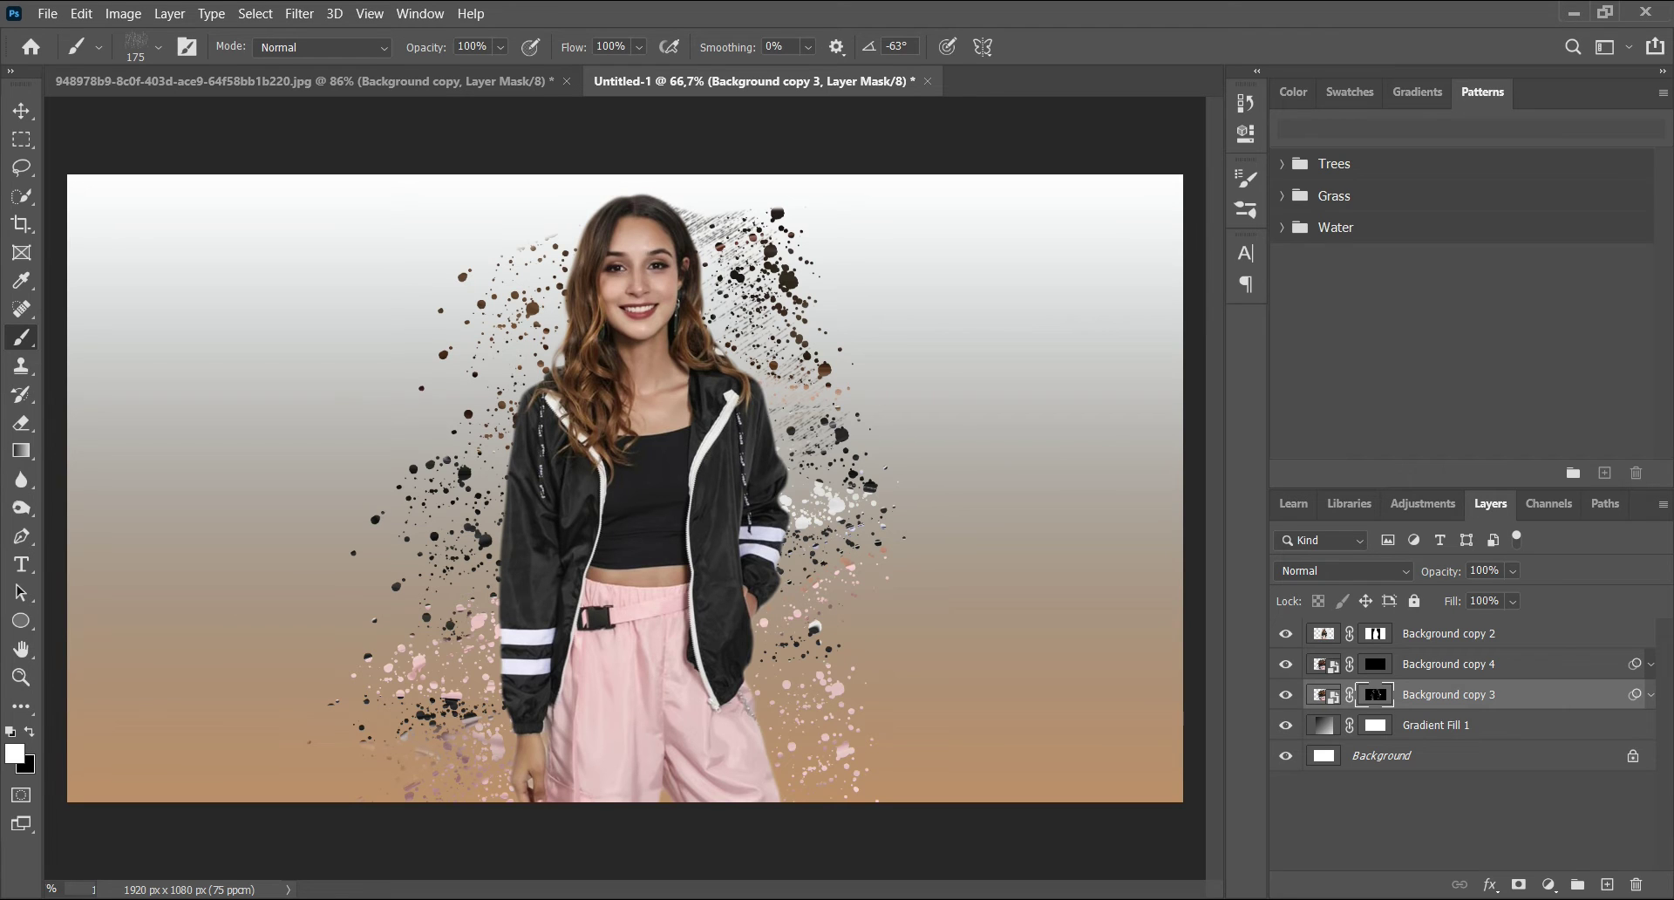
- Add angled streaks beside the top of the head on both sides
left_click(568, 237)
left_click(564, 245)
left_click(732, 220)
left_click(739, 222)
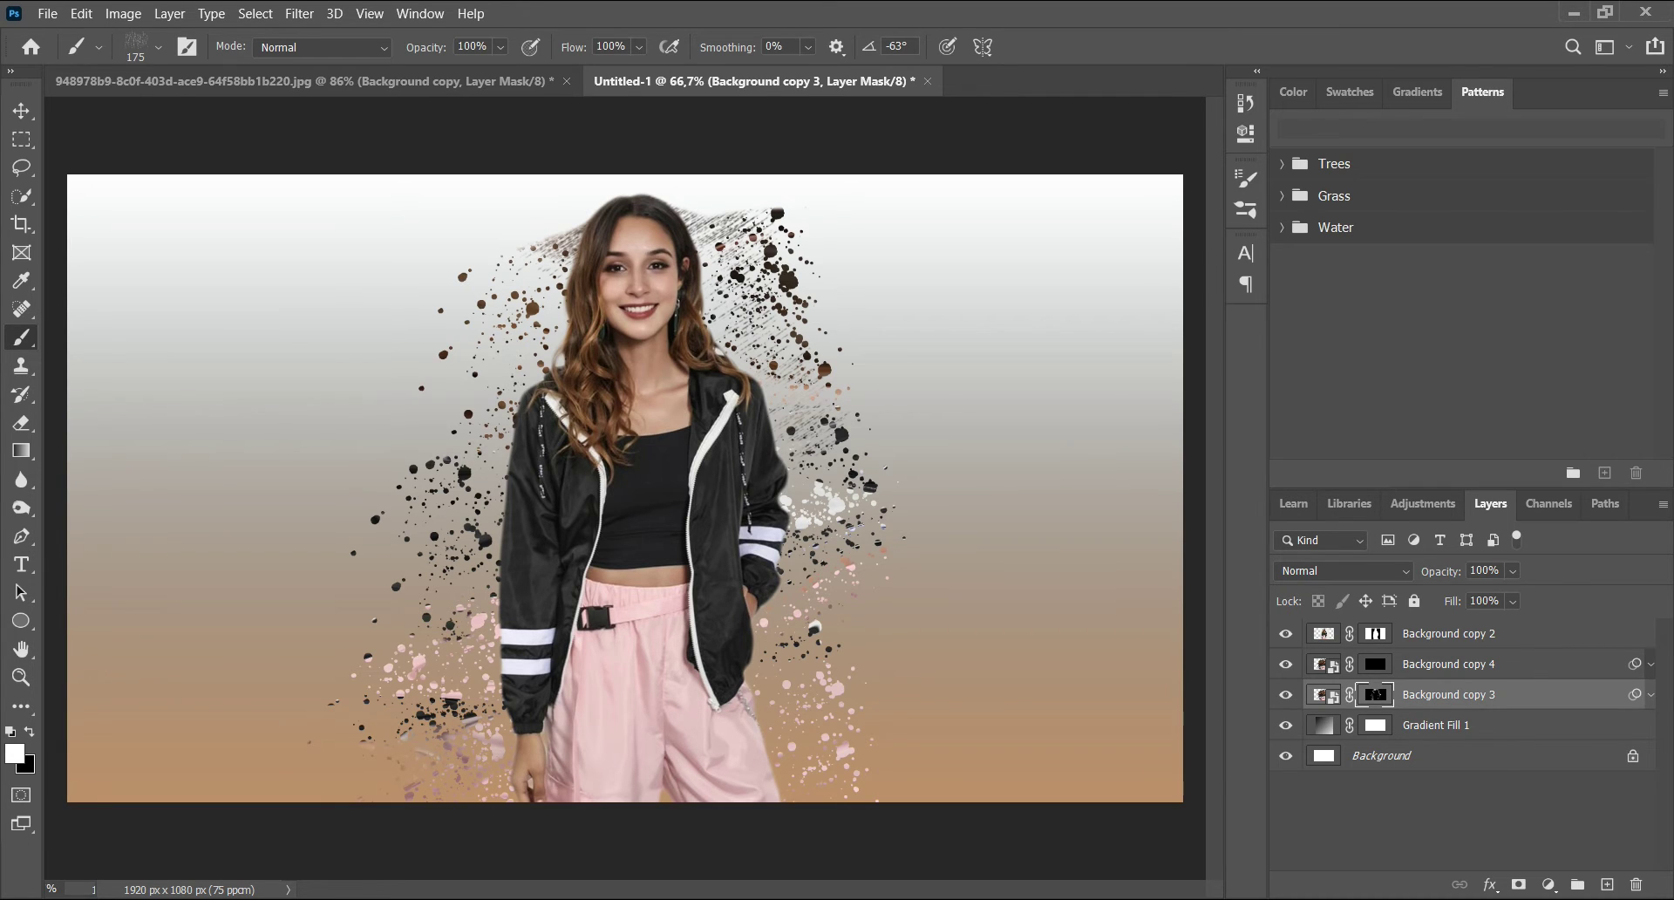
- Target the Background copy 4 mask and choose the 120 px textured brush tip with 12% spacing
left_click(1375, 665)
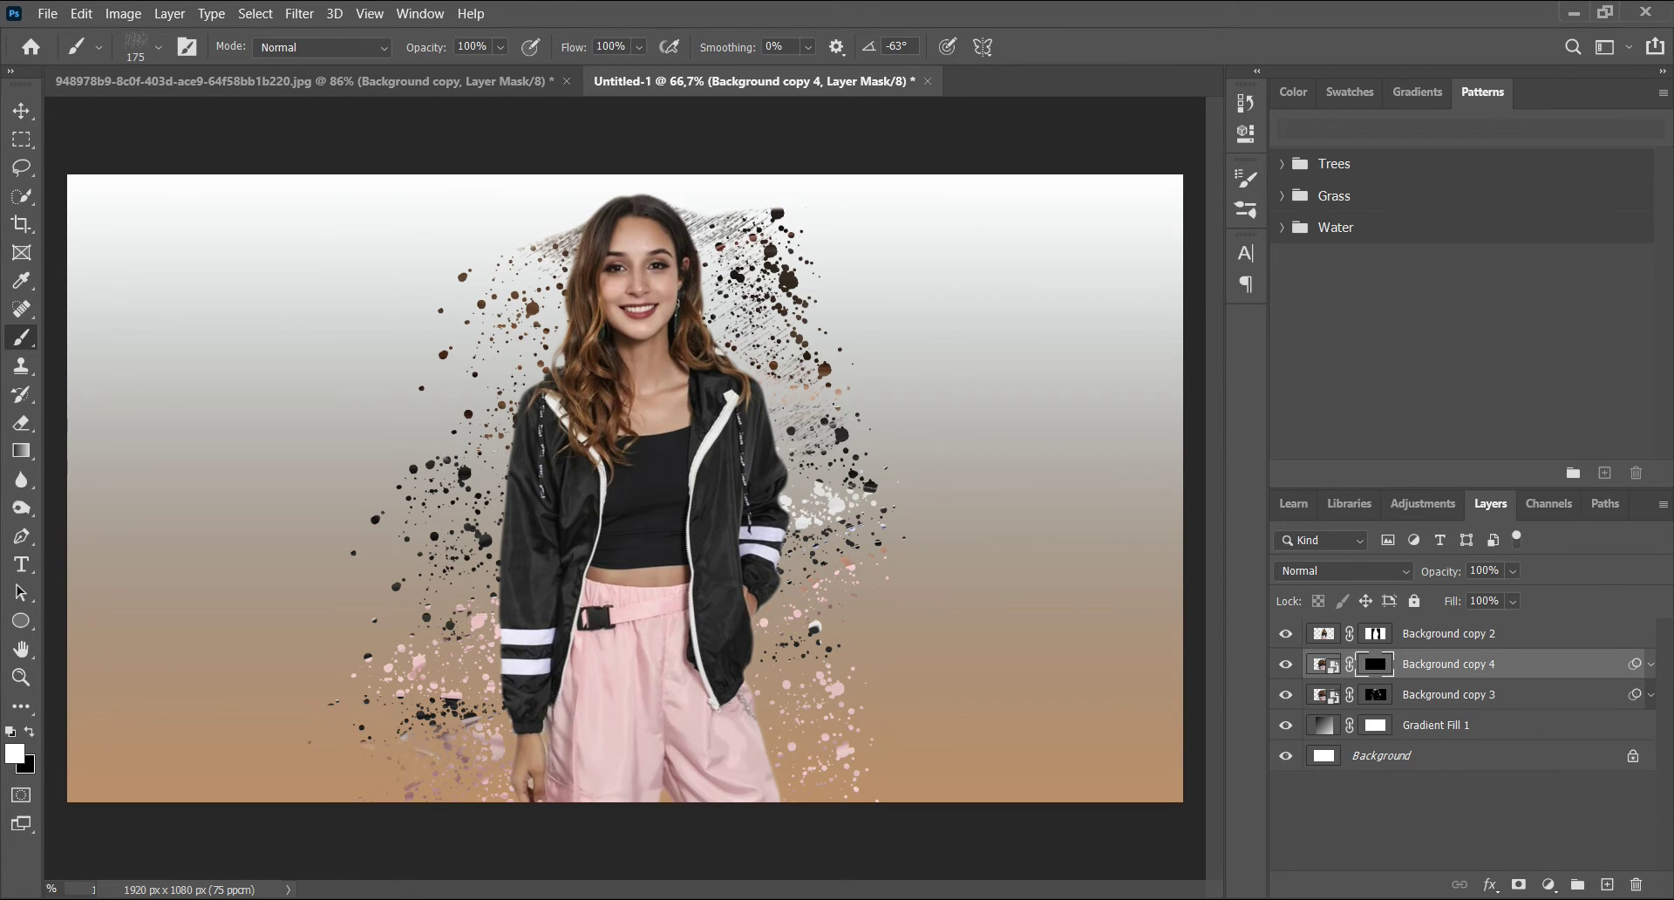
left_click(1247, 179)
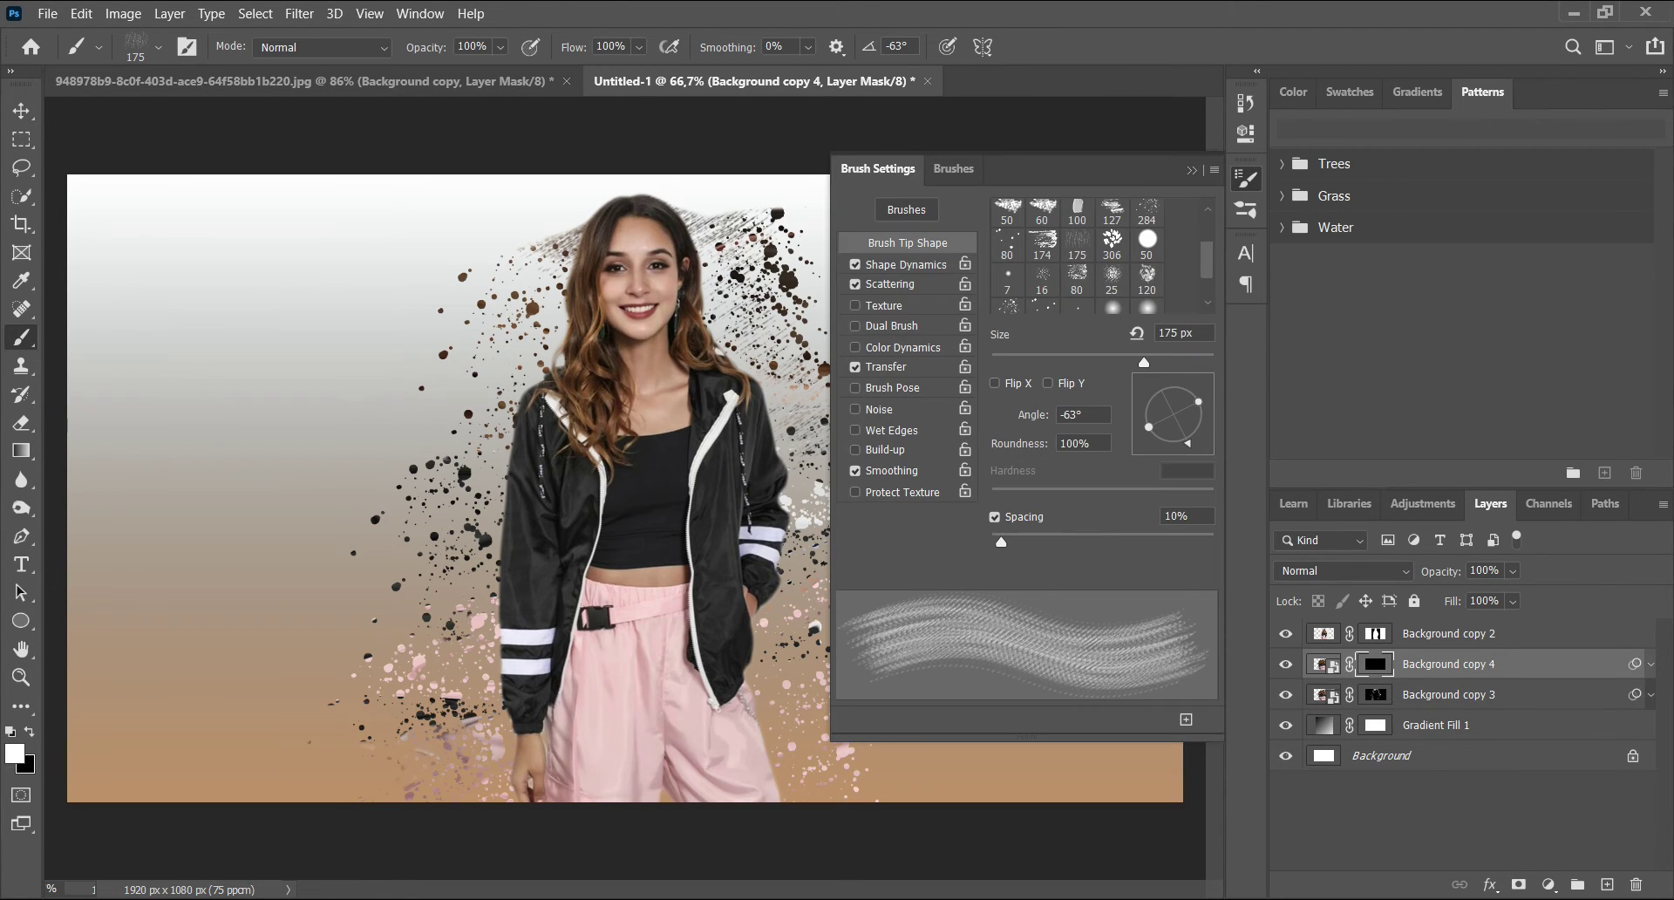
scroll(1077, 253, "down", 2)
left_click(1043, 211)
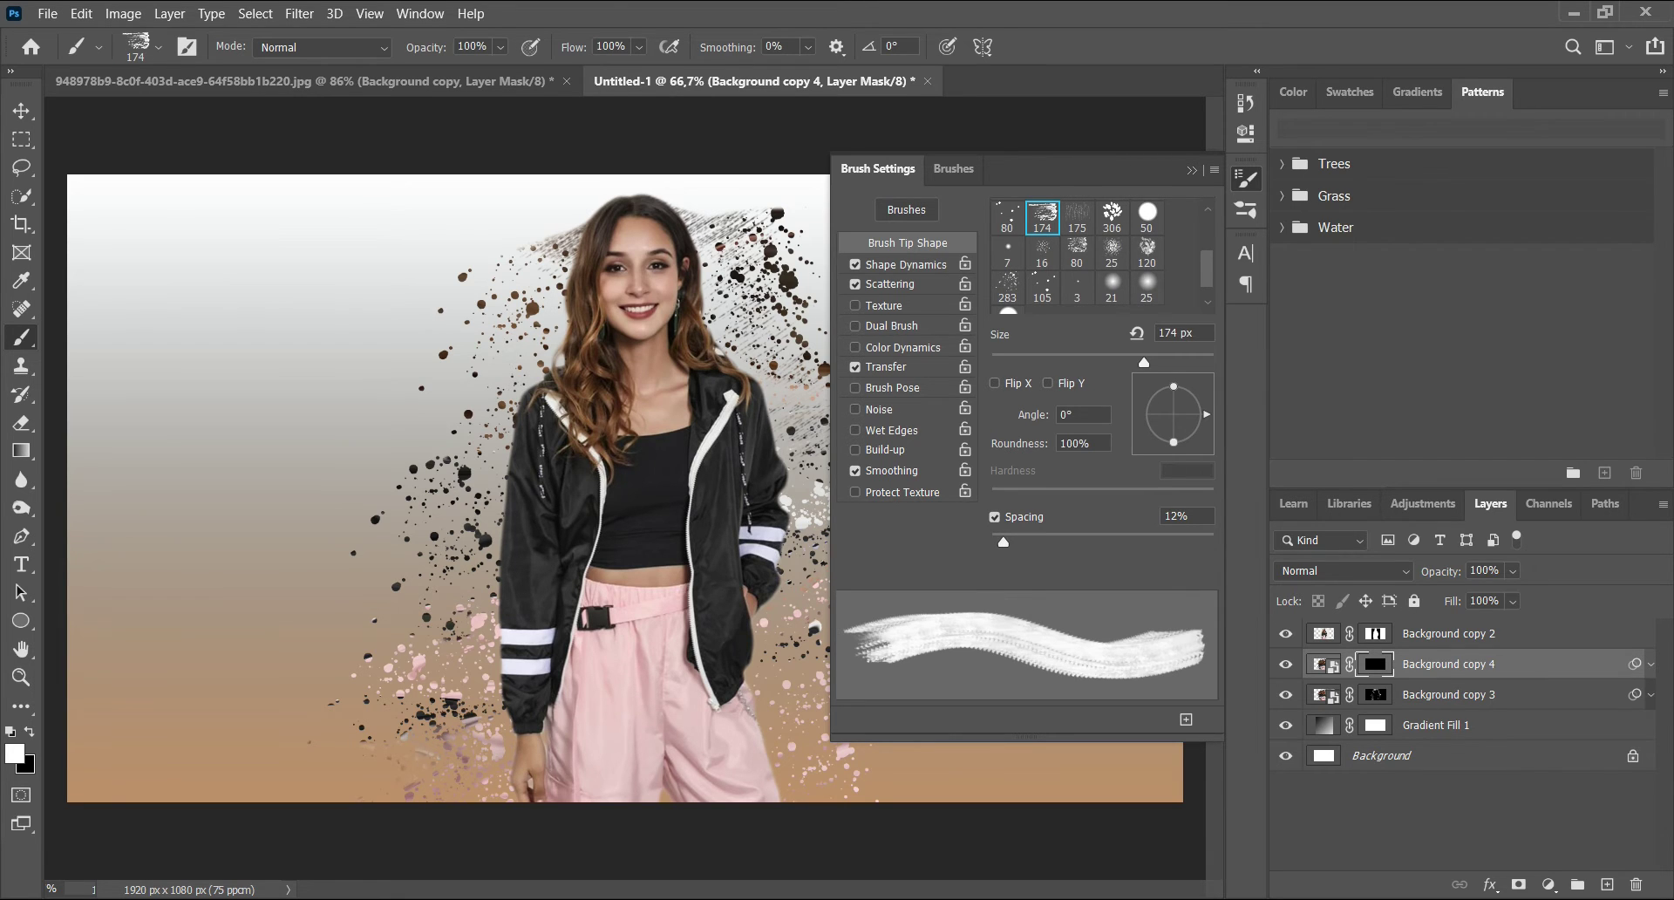
left_click(1078, 252)
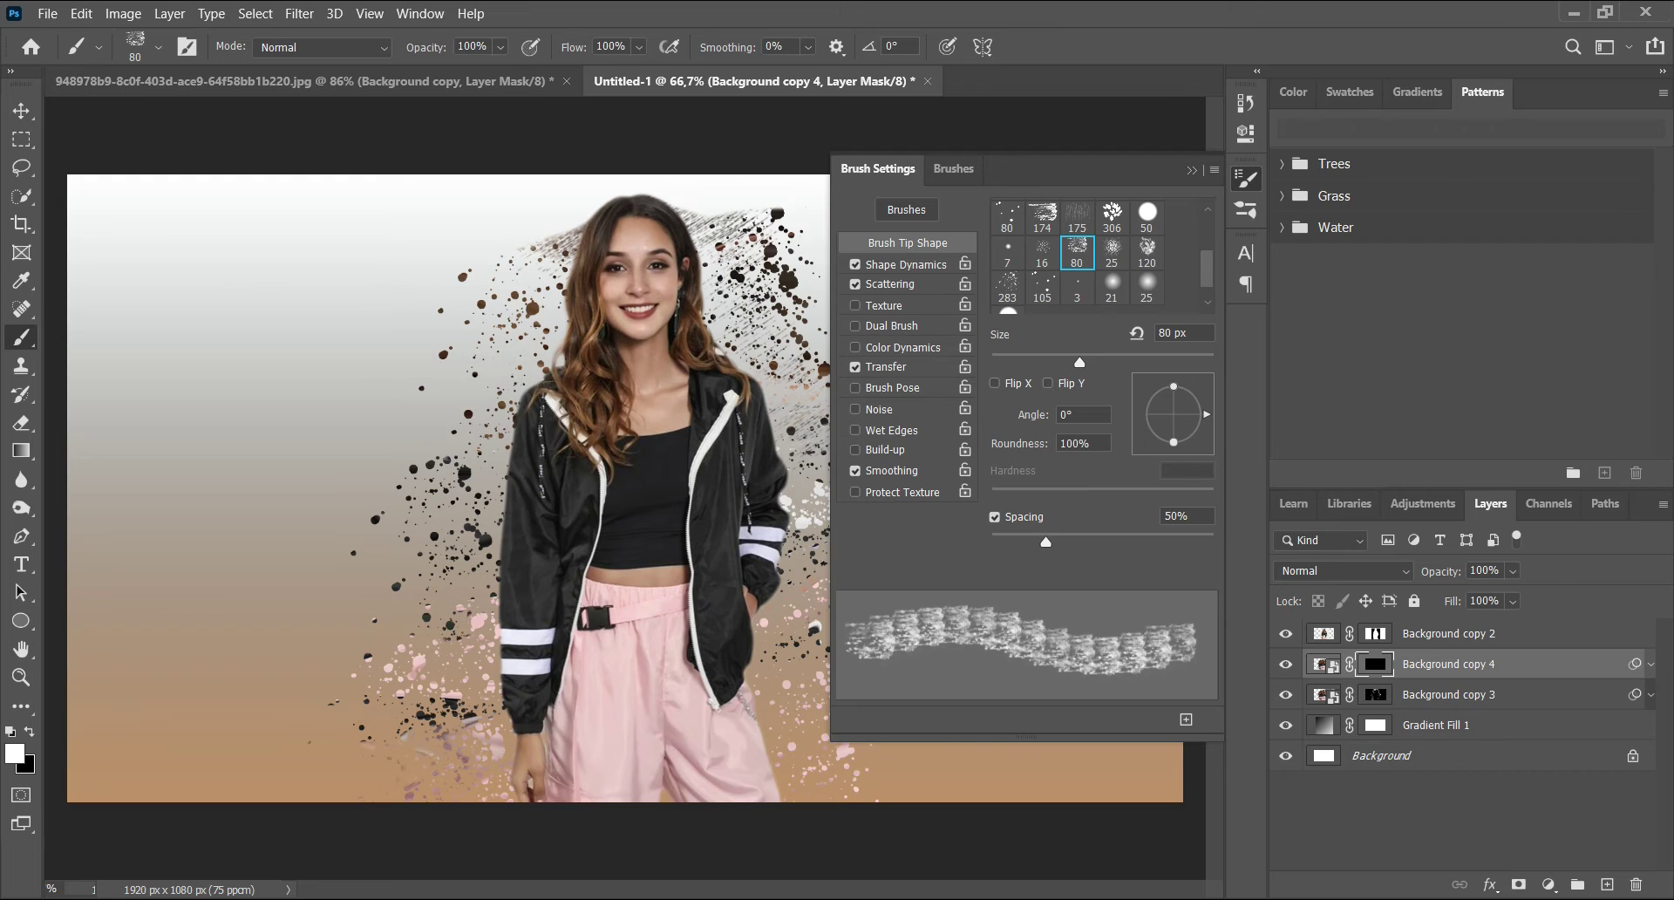
left_click(1112, 251)
left_click(1148, 251)
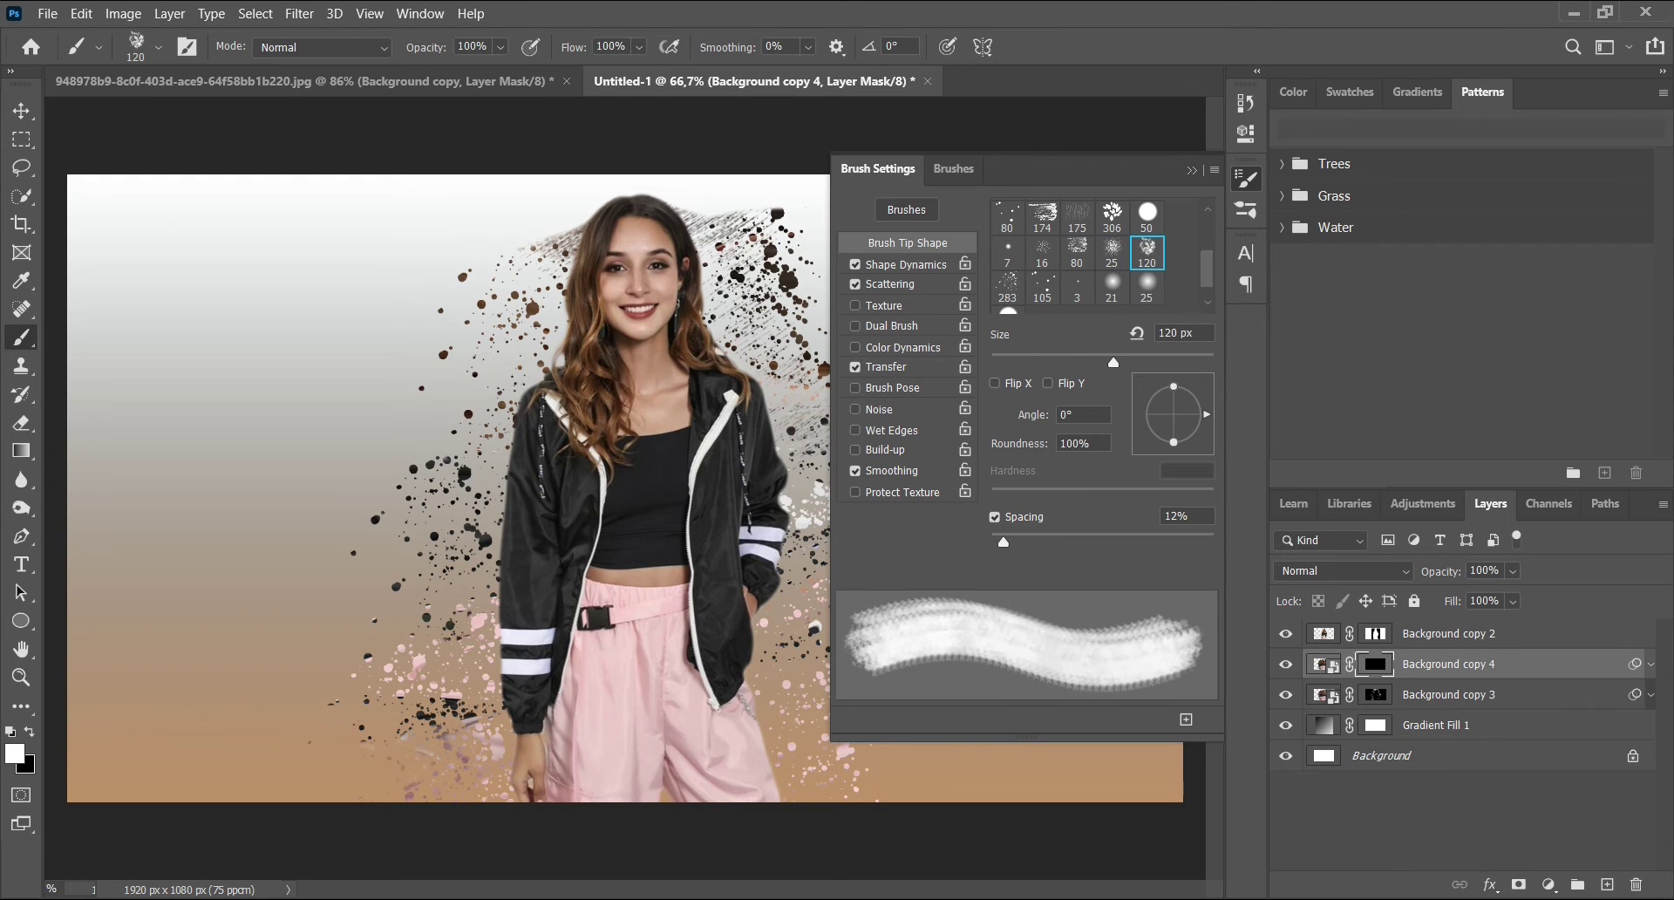
- Reveal textured smears of Background copy 4 along the image-left sleeve and beside the hair on both sides
mouse_move(497, 576)
left_mouse_down()
mouse_move(471, 654)
mouse_move(487, 461)
left_mouse_up()
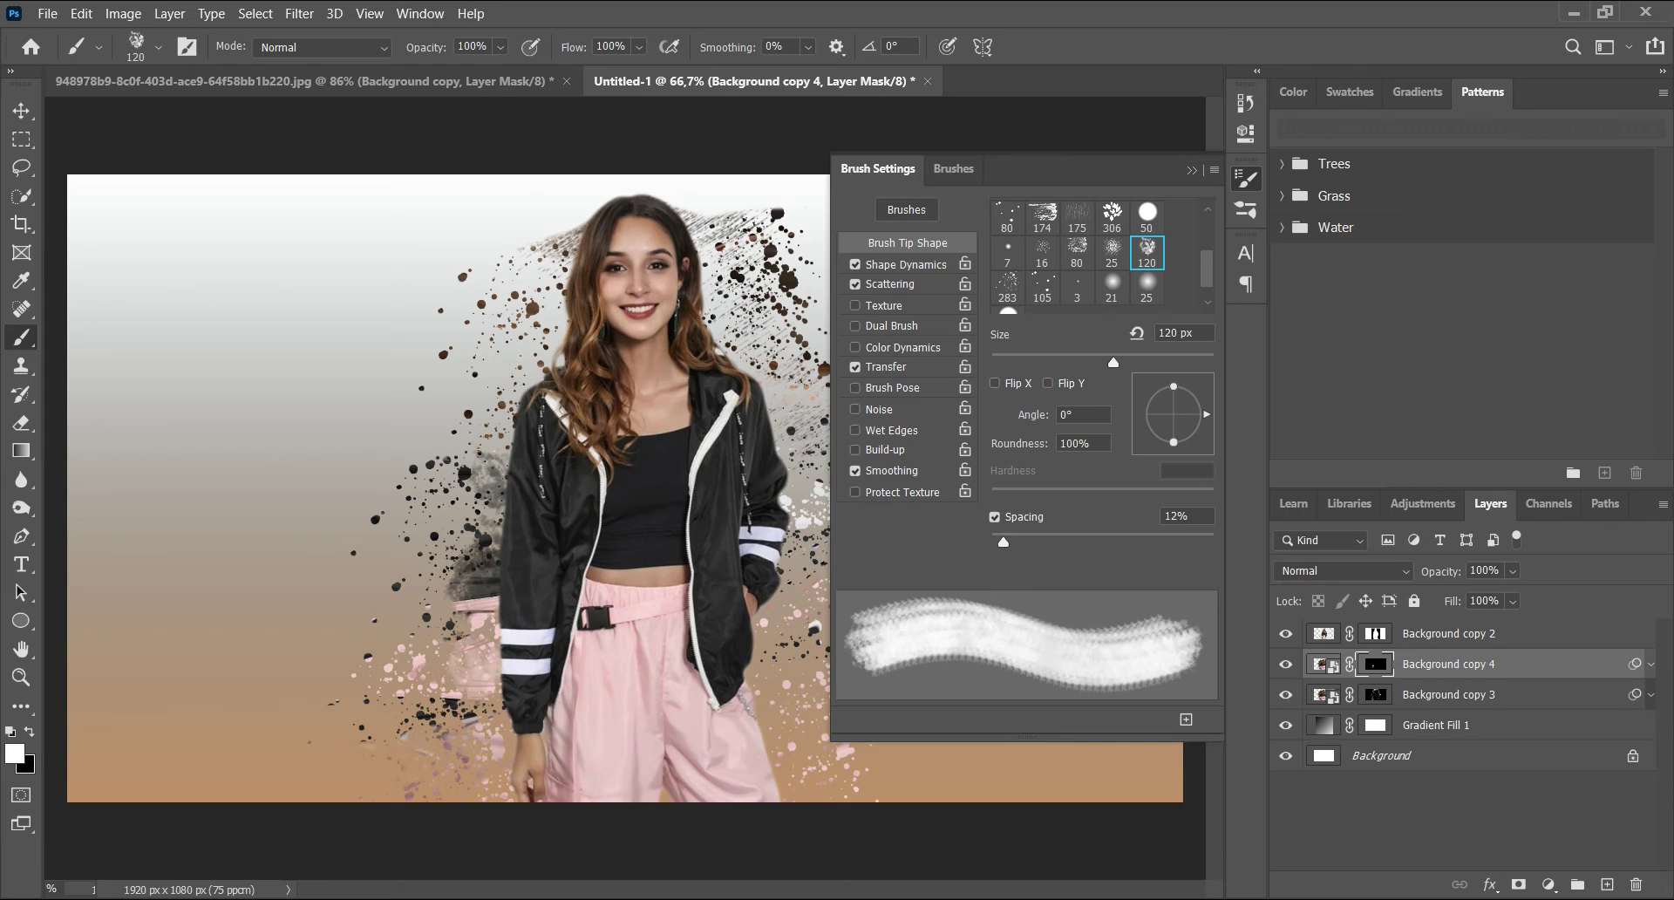
left_click(549, 359)
left_click(731, 325)
- Reveal textured smears below the elbow and down beside the trousers on the image's right
left_click(780, 587)
left_click(786, 605)
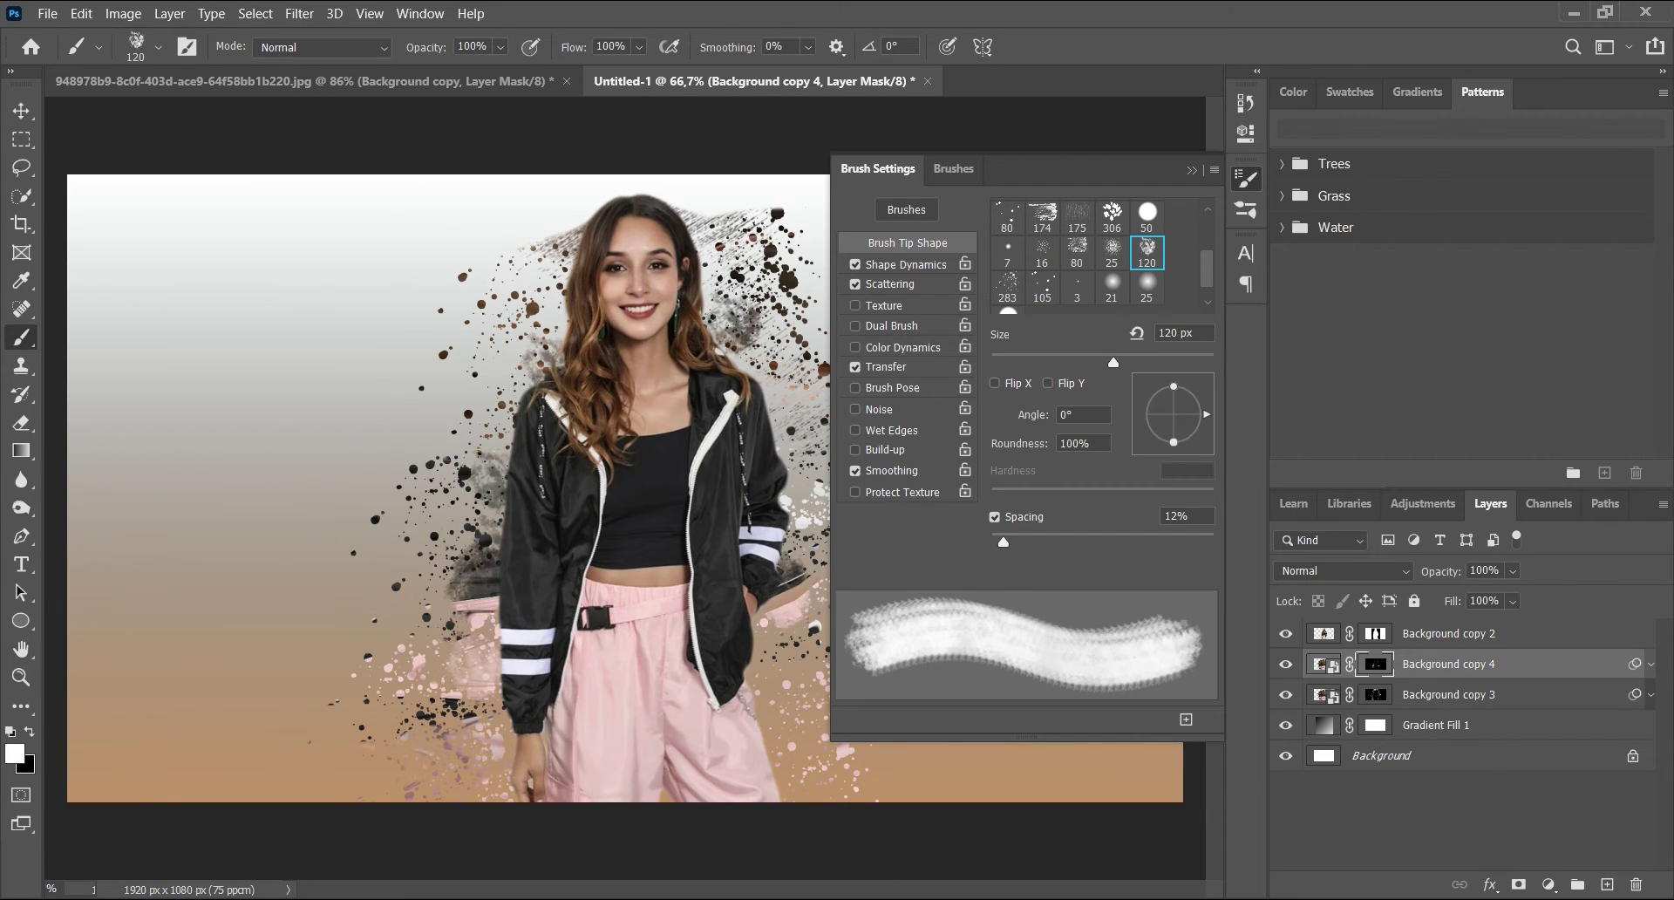
left_click(781, 680)
left_click_drag(782, 719, 793, 774)
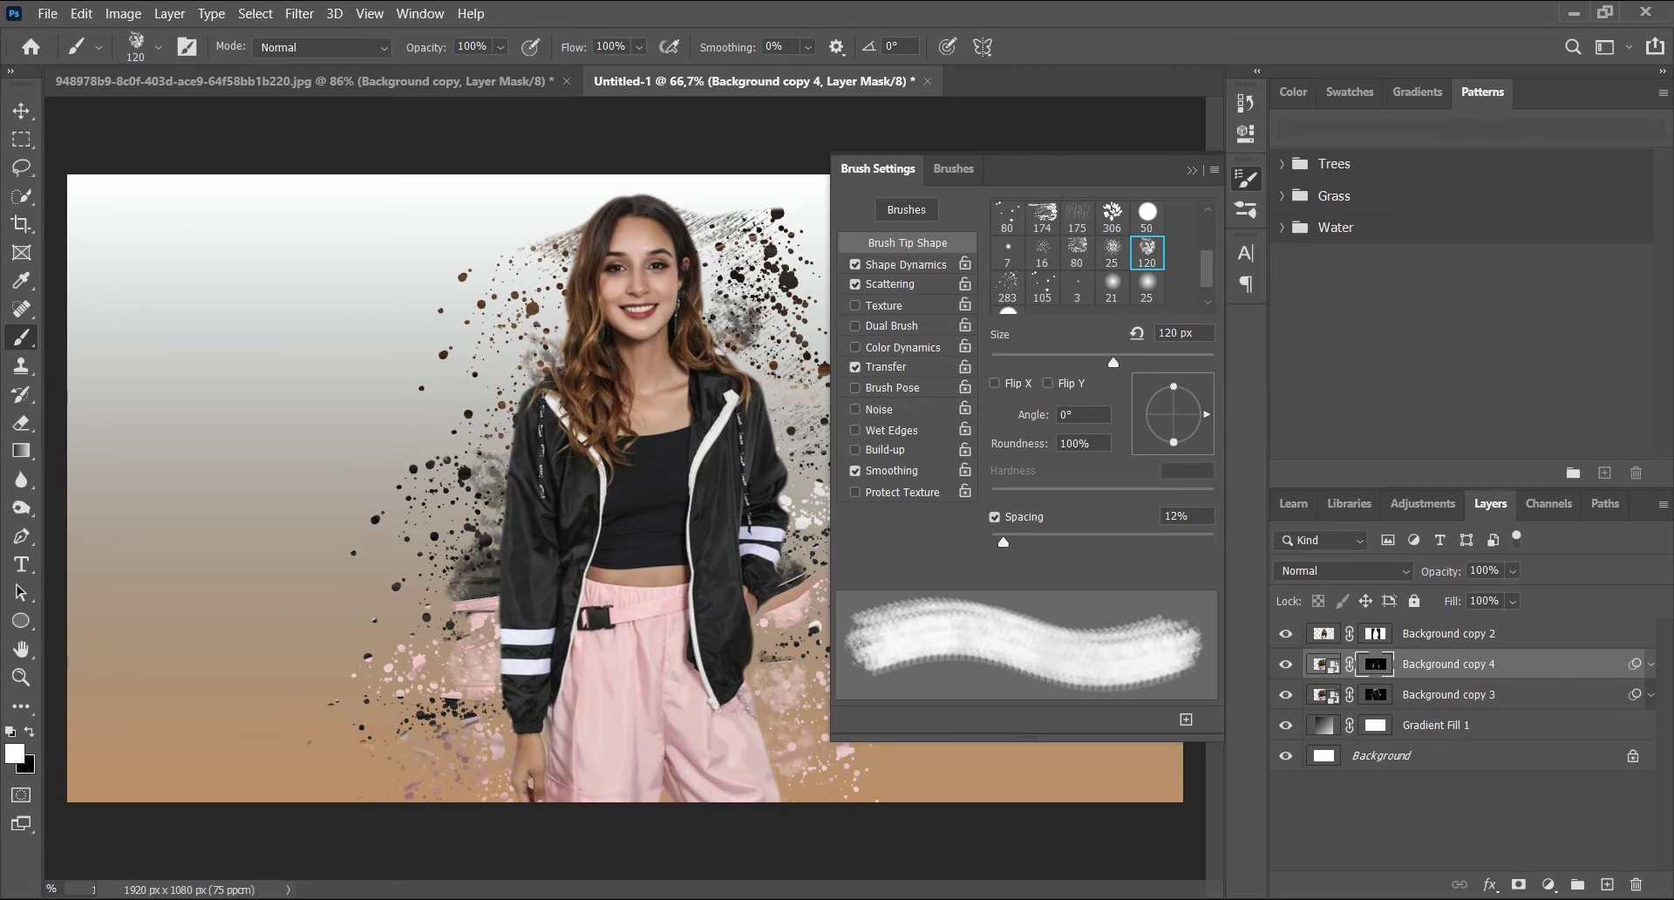
- Paint further textured smears beside the image-left shoulder and hair, and around the hair and shoulder on the image's right
left_click(479, 419)
left_click(488, 334)
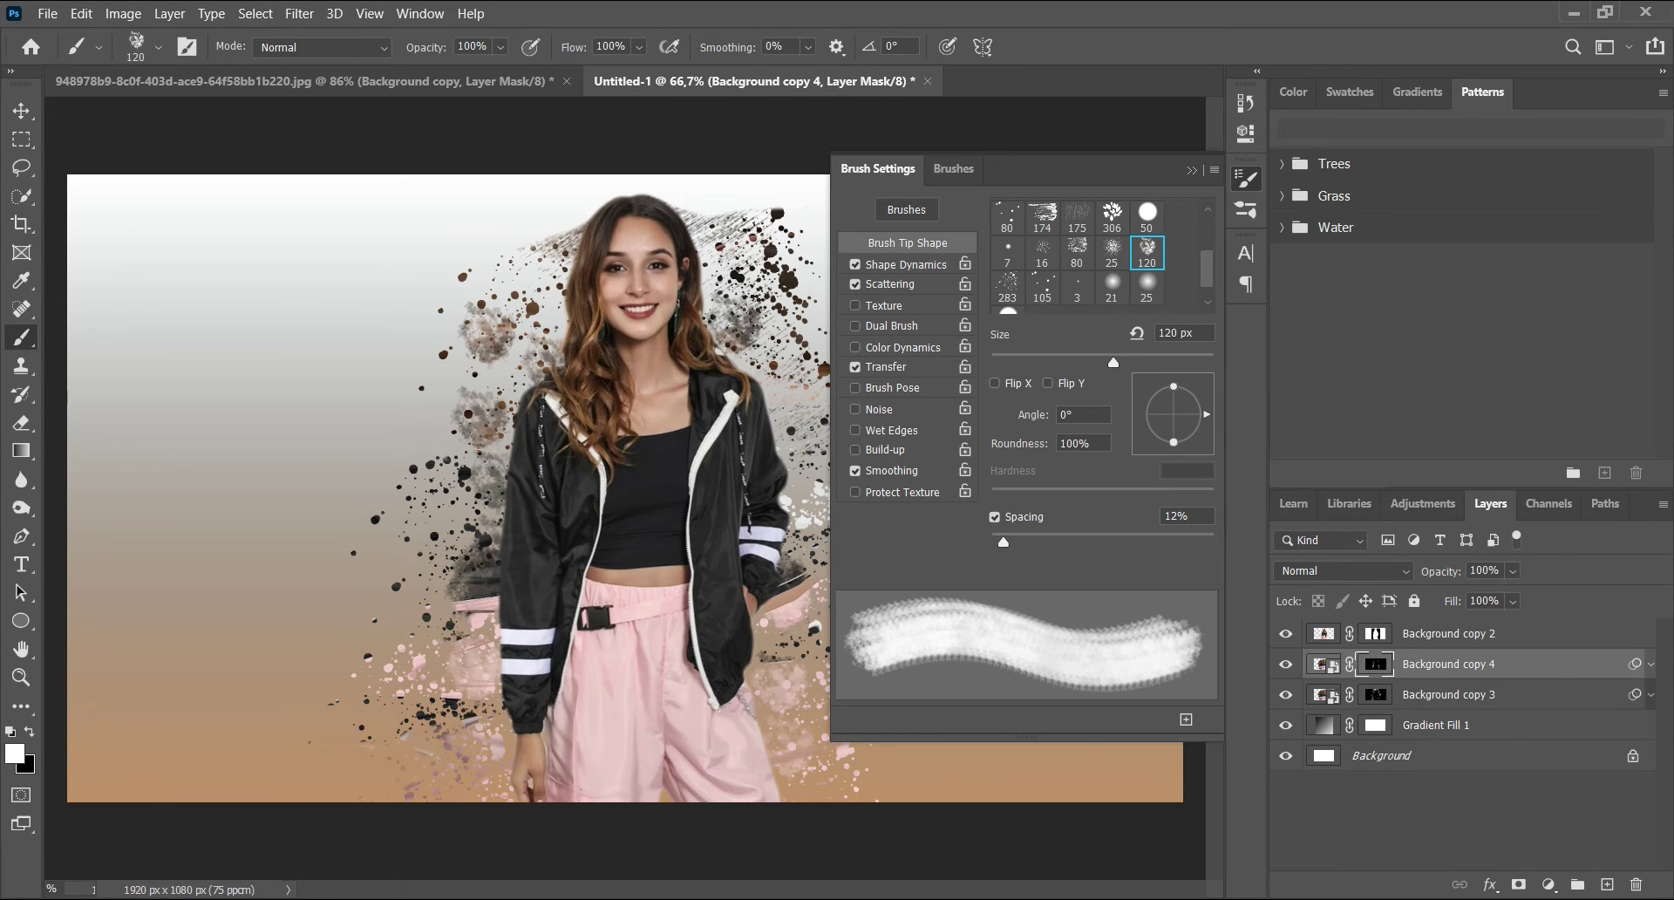
left_click(728, 262)
left_click(782, 381)
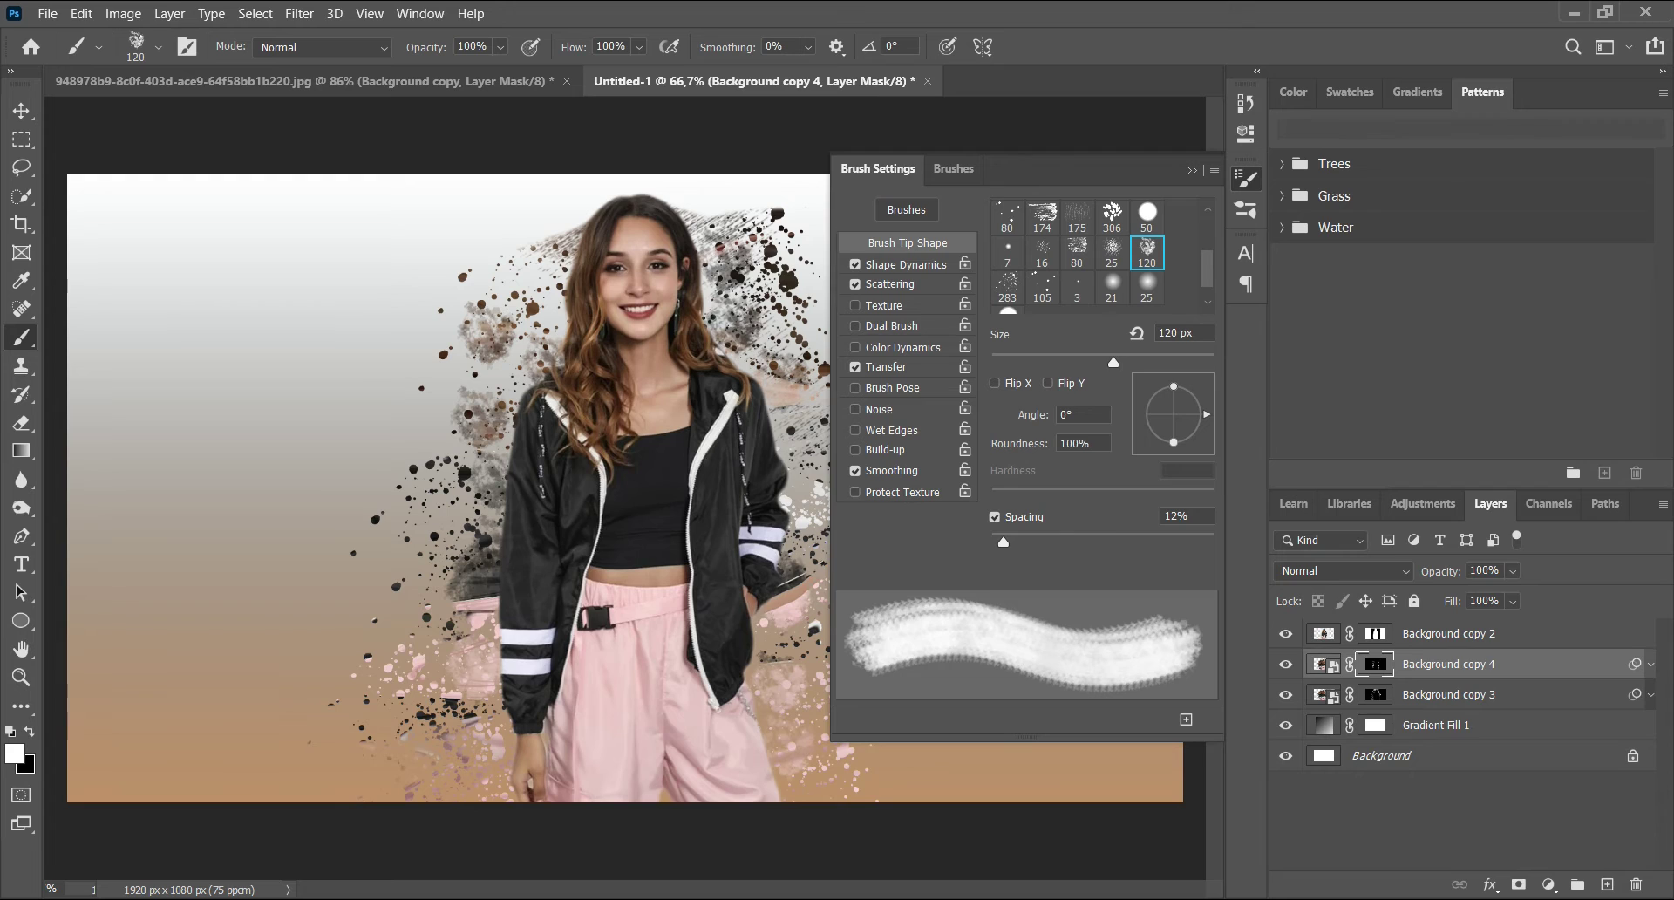
left_click(552, 273)
left_click(503, 284)
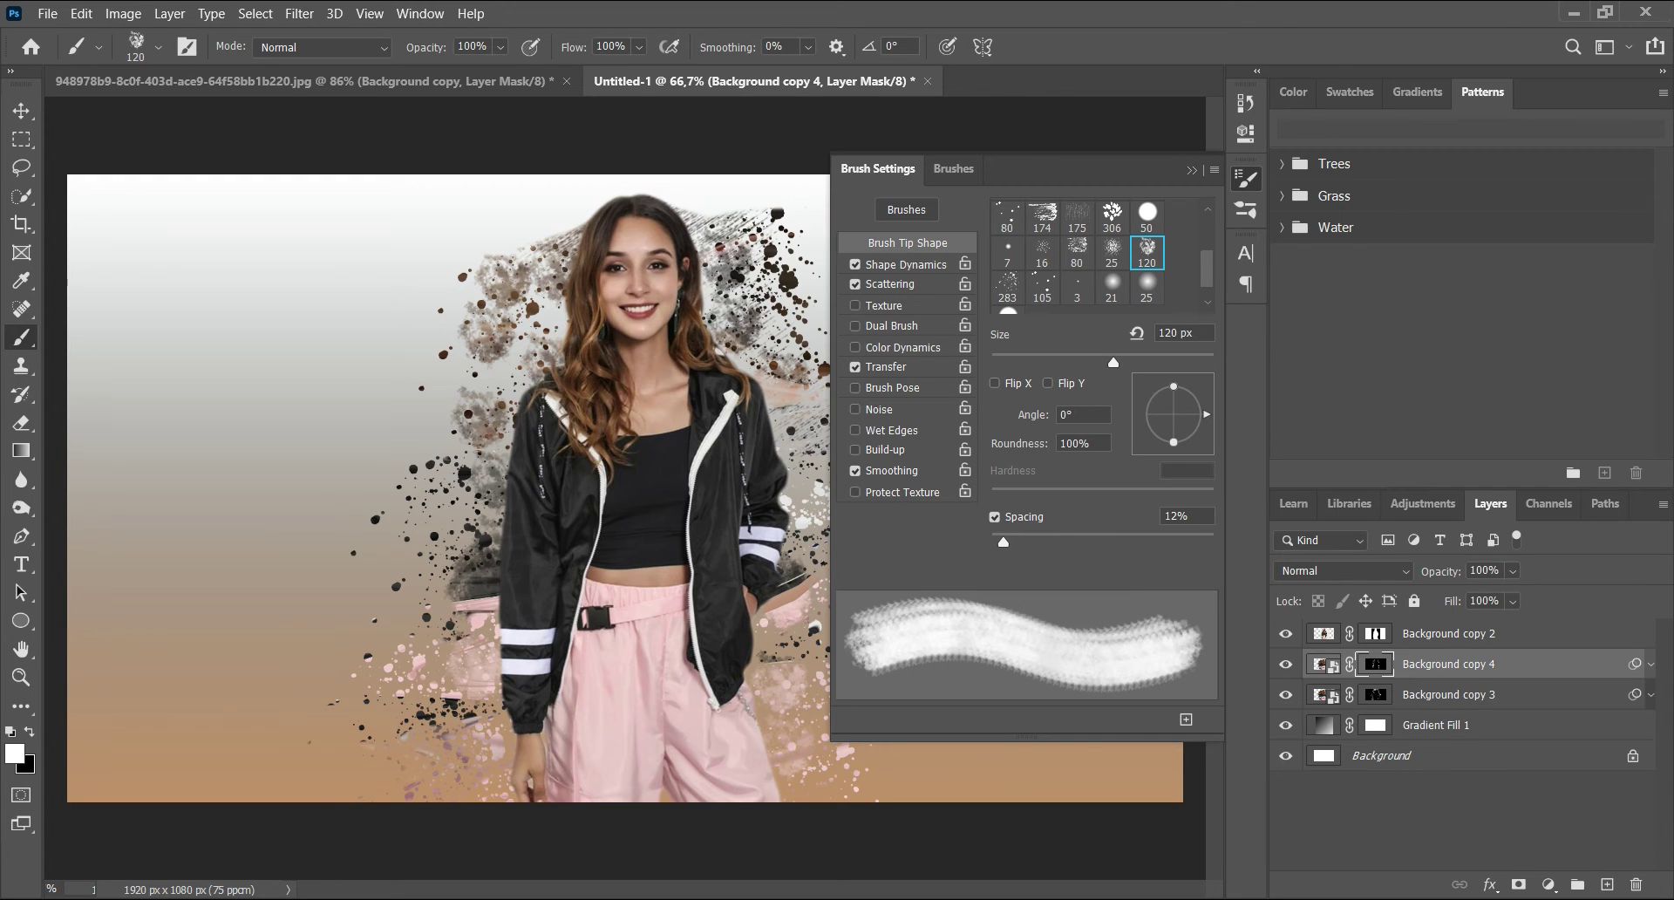
- Reveal textured smears of Background copy 4 beside the lower trousers on the image's right
key("F5")
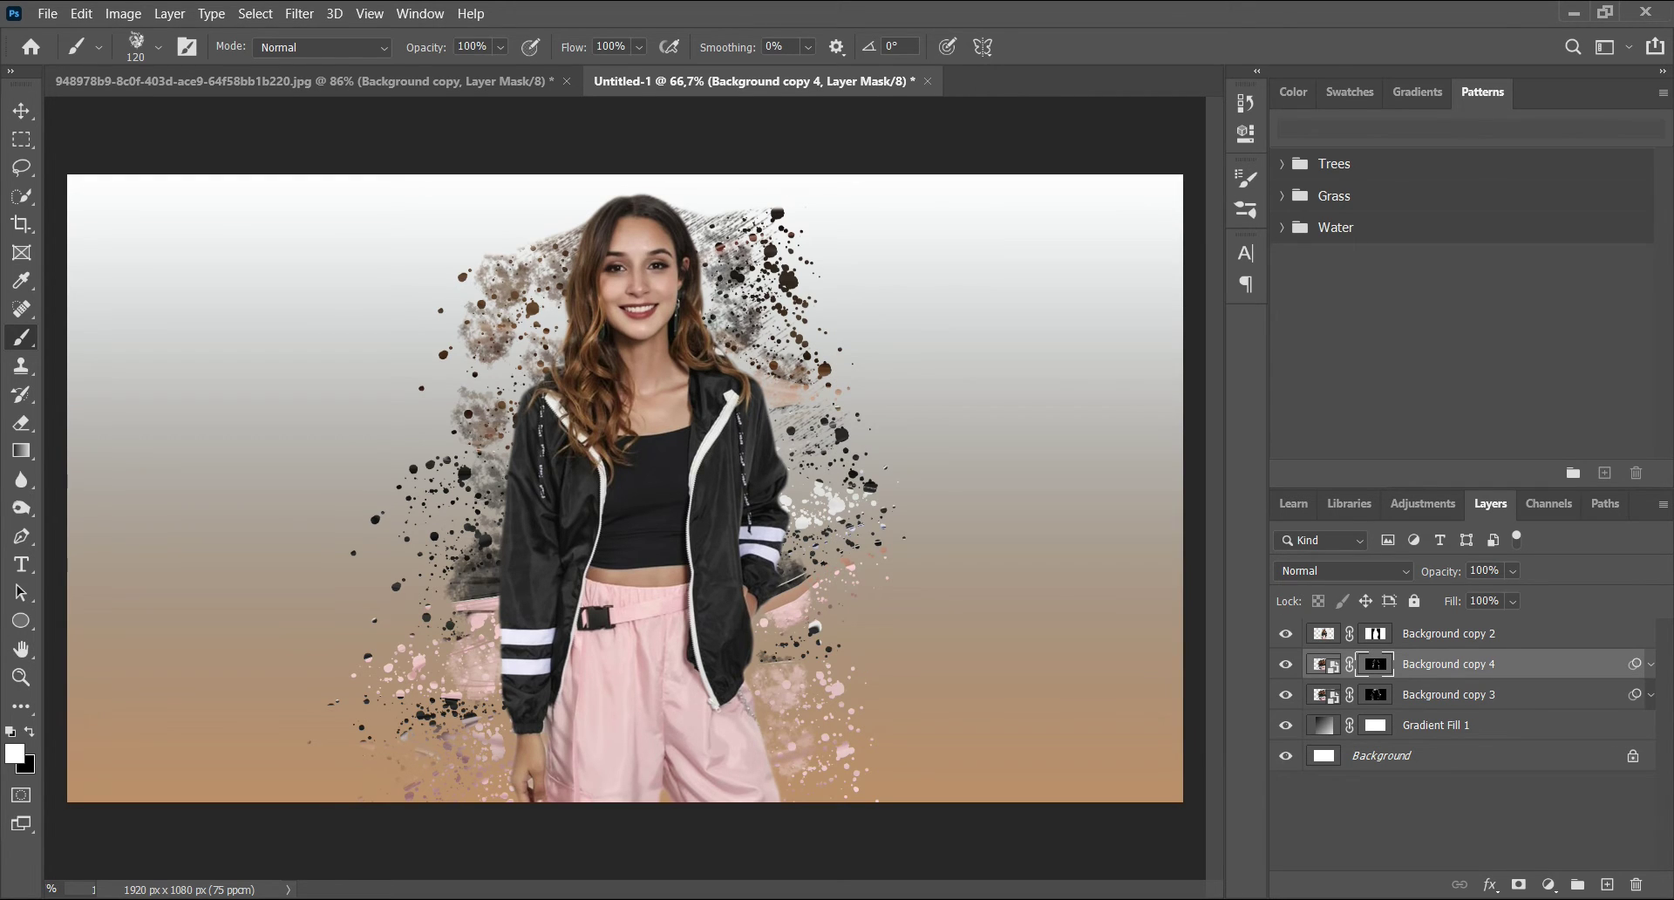
left_click(827, 776)
left_click(876, 767)
left_click(847, 662)
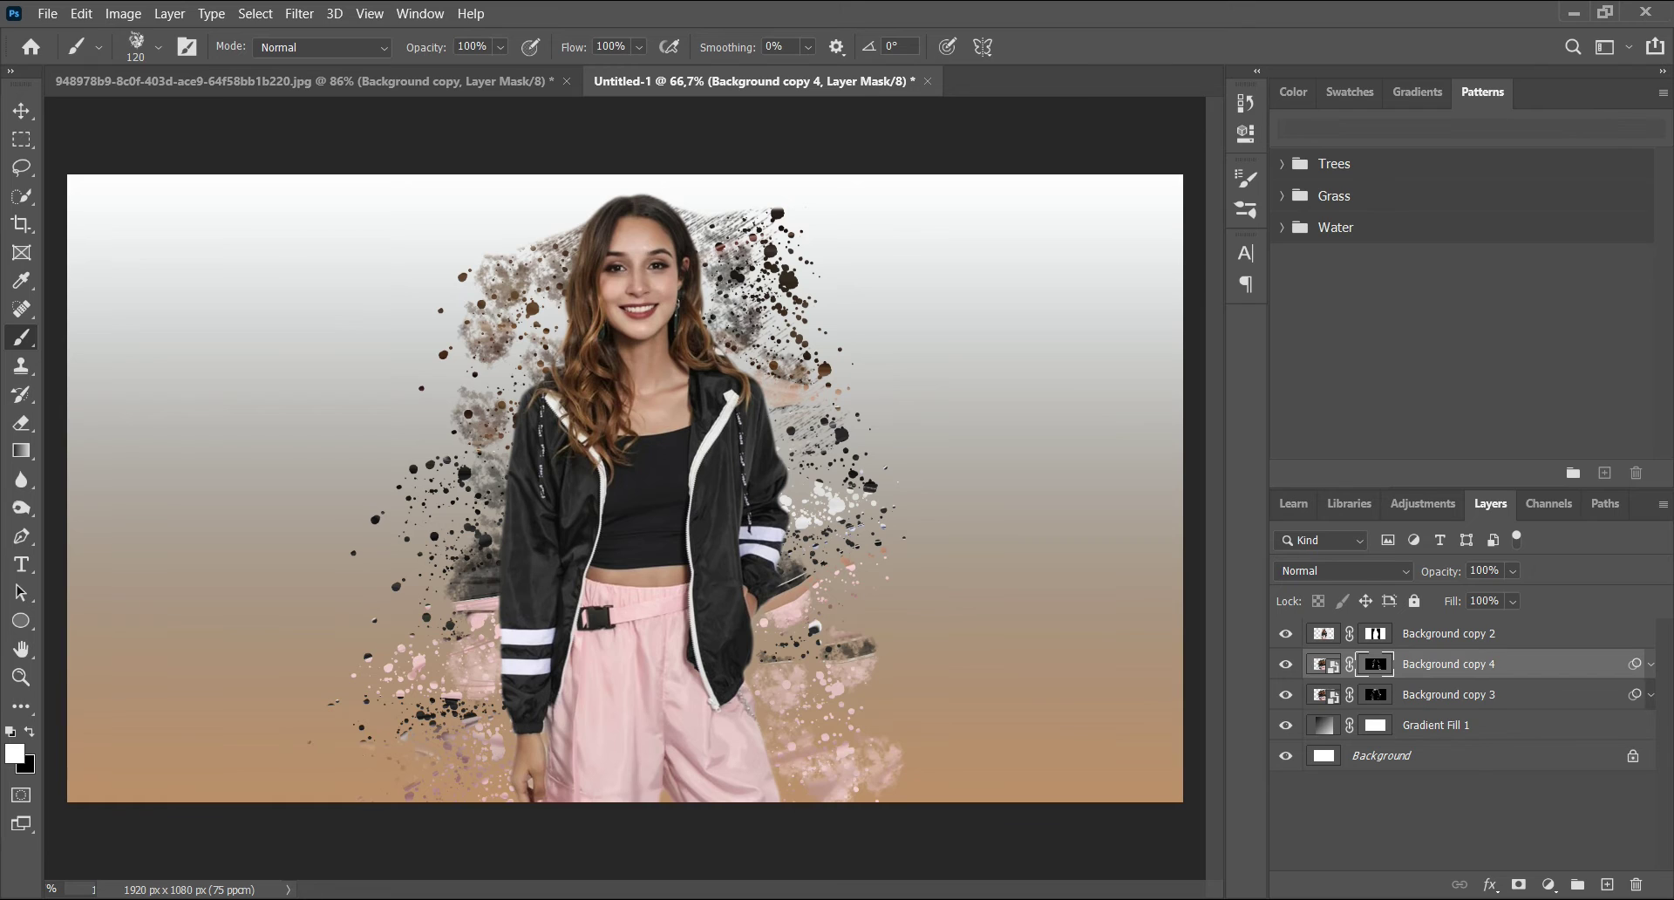
- Convert Background copy 2 to a smart object and add a white layer mask to it
left_click(1448, 634)
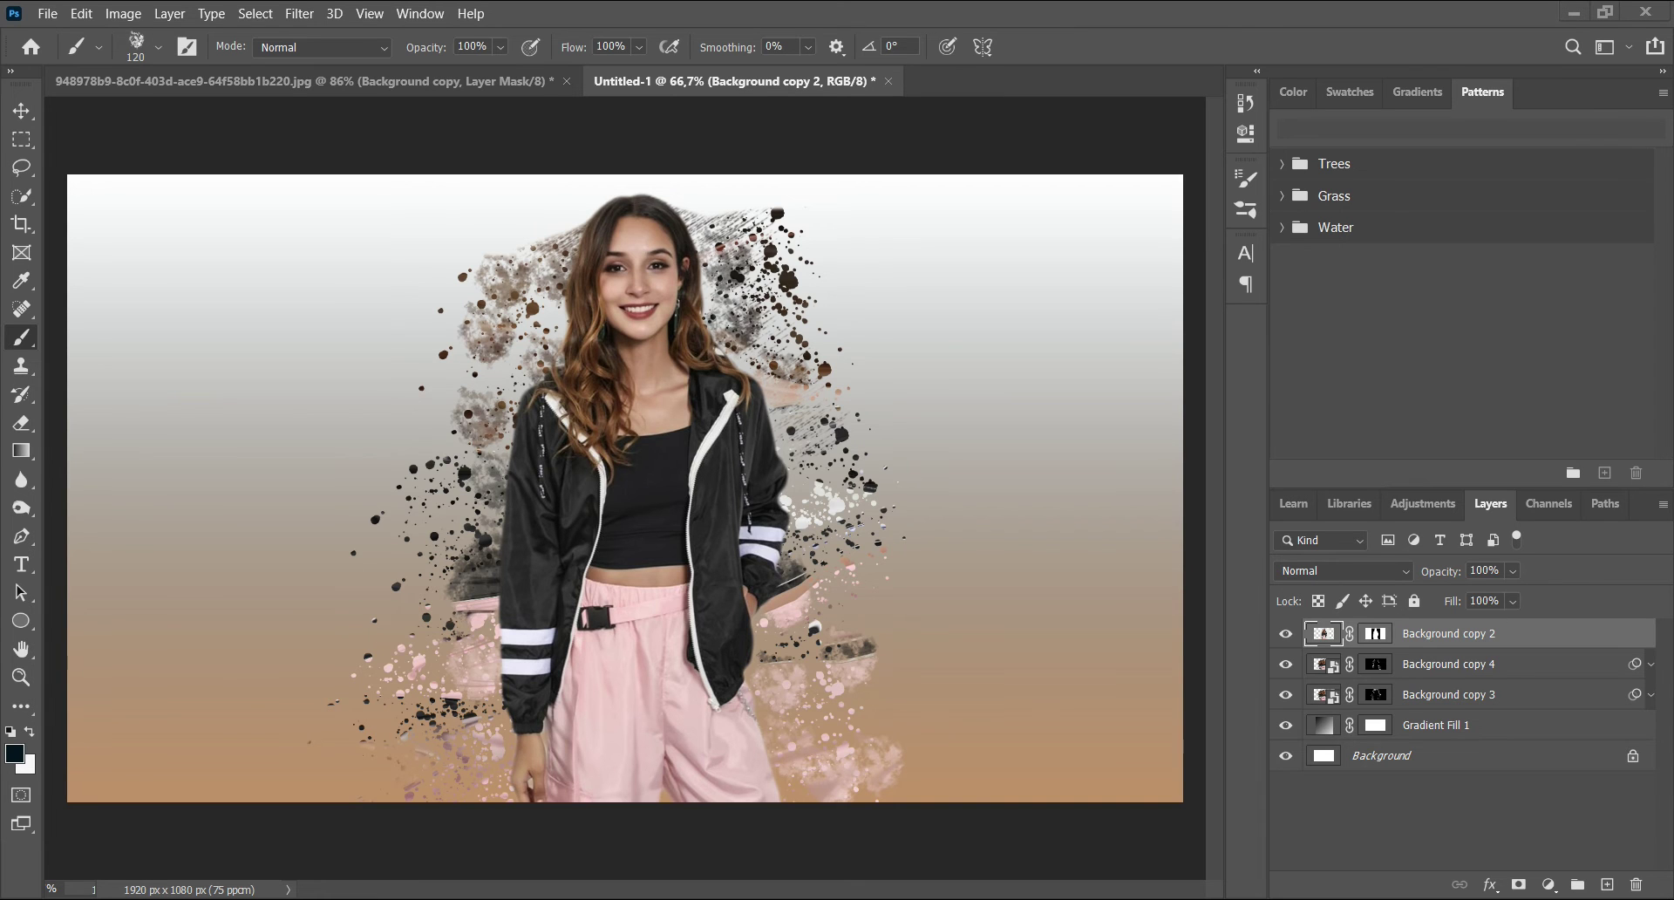
right_click(1418, 633)
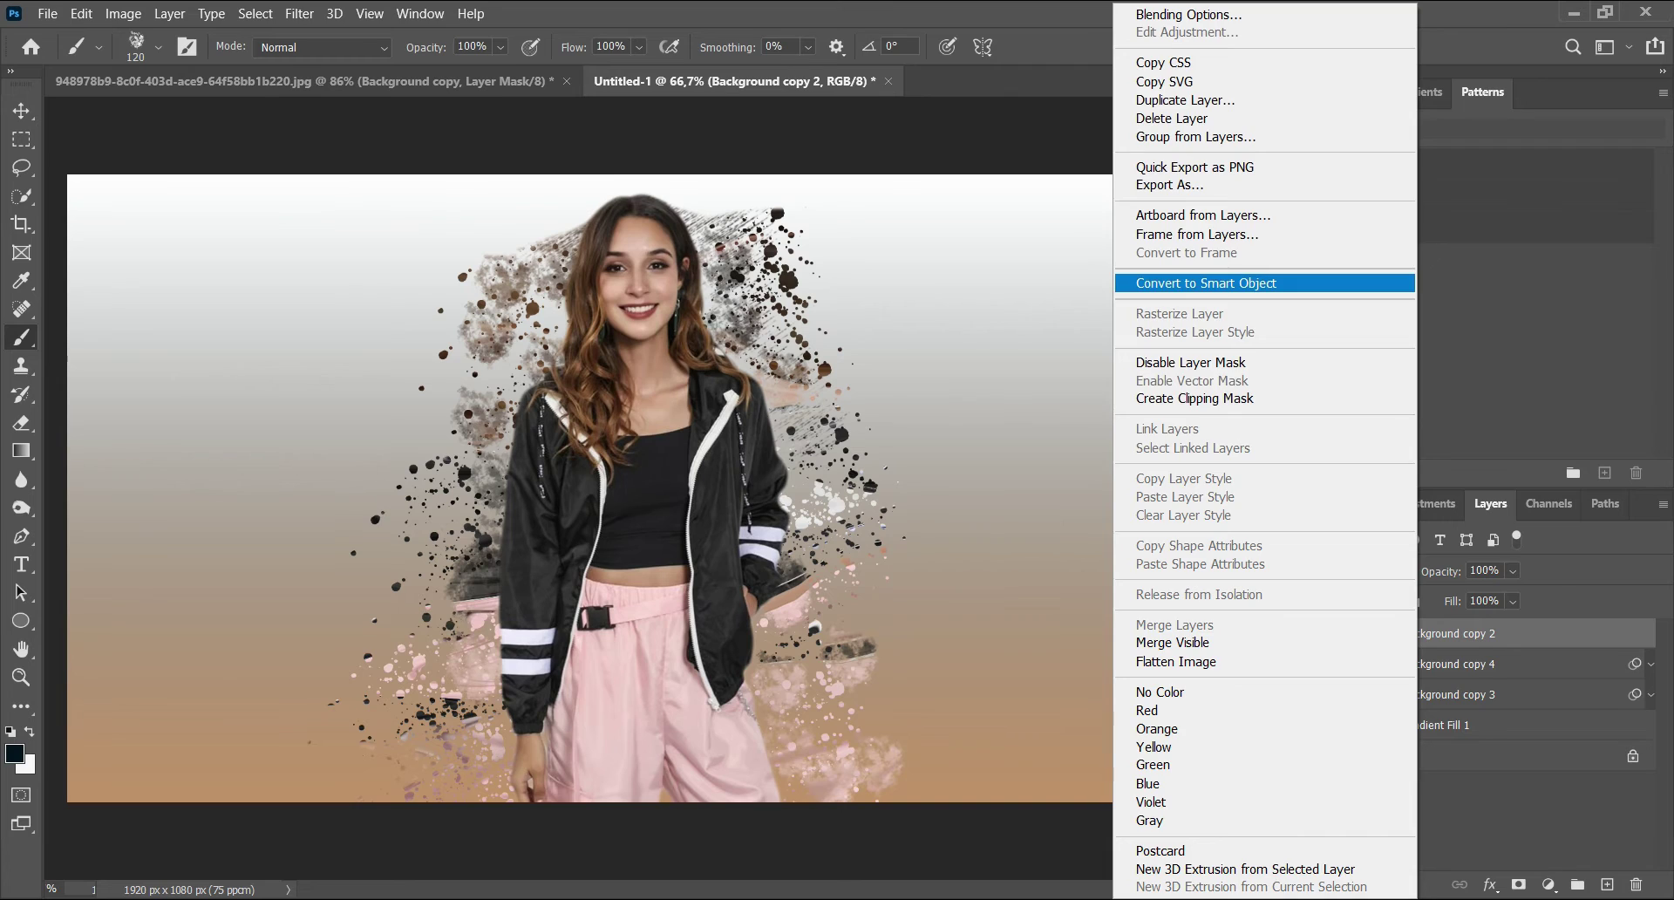
left_click(1206, 283)
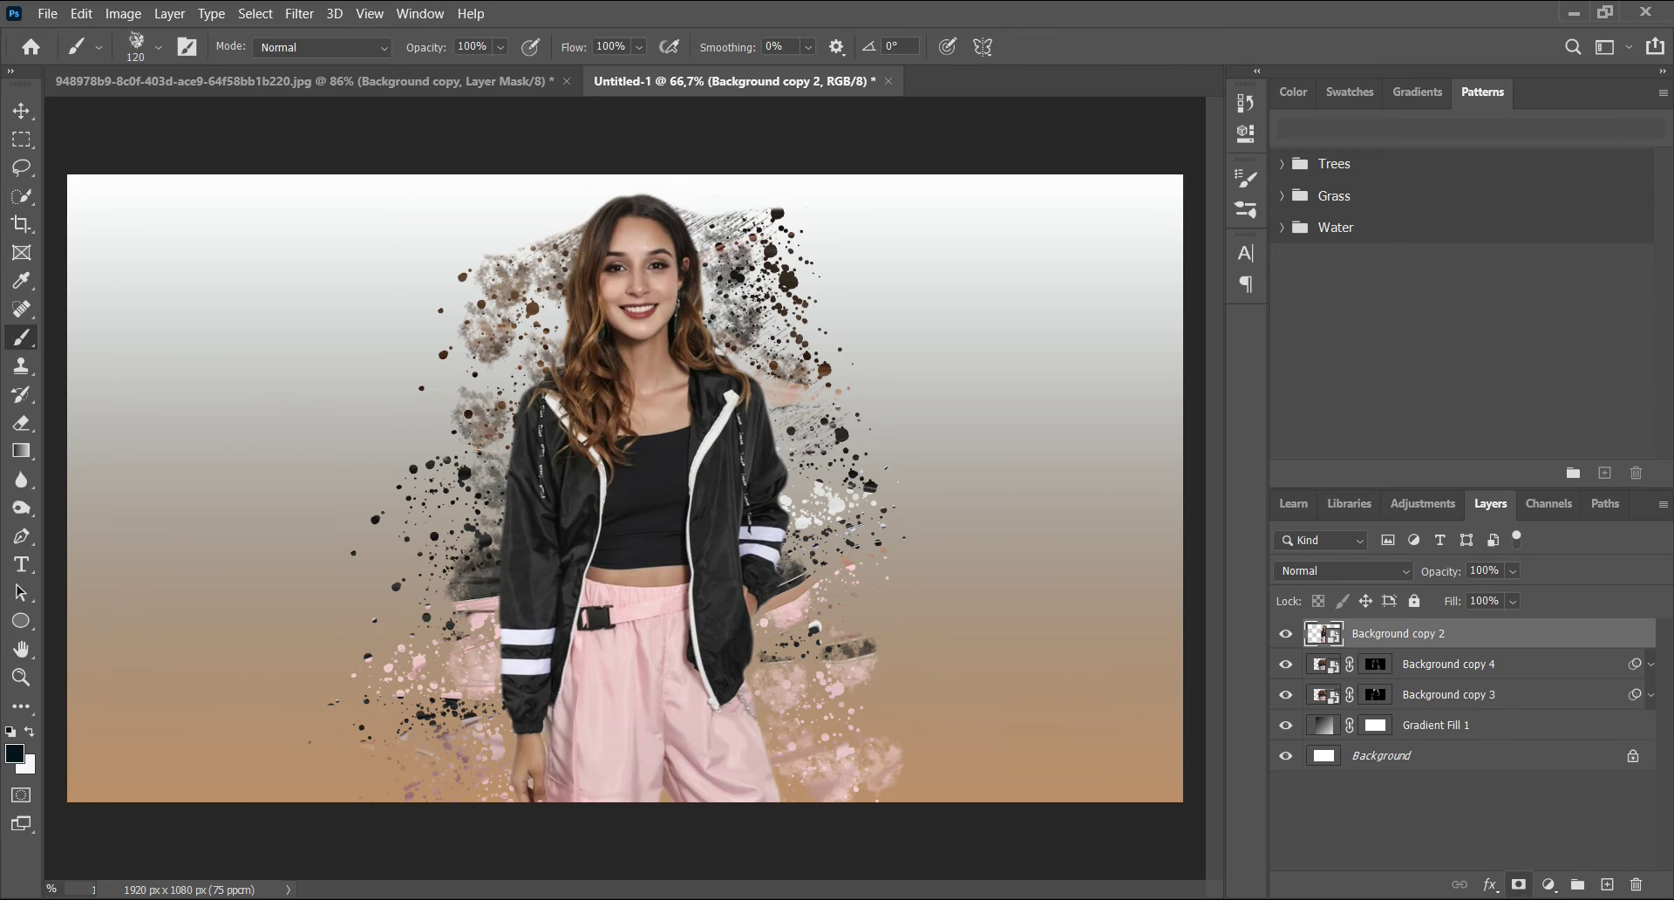
left_click(1518, 884)
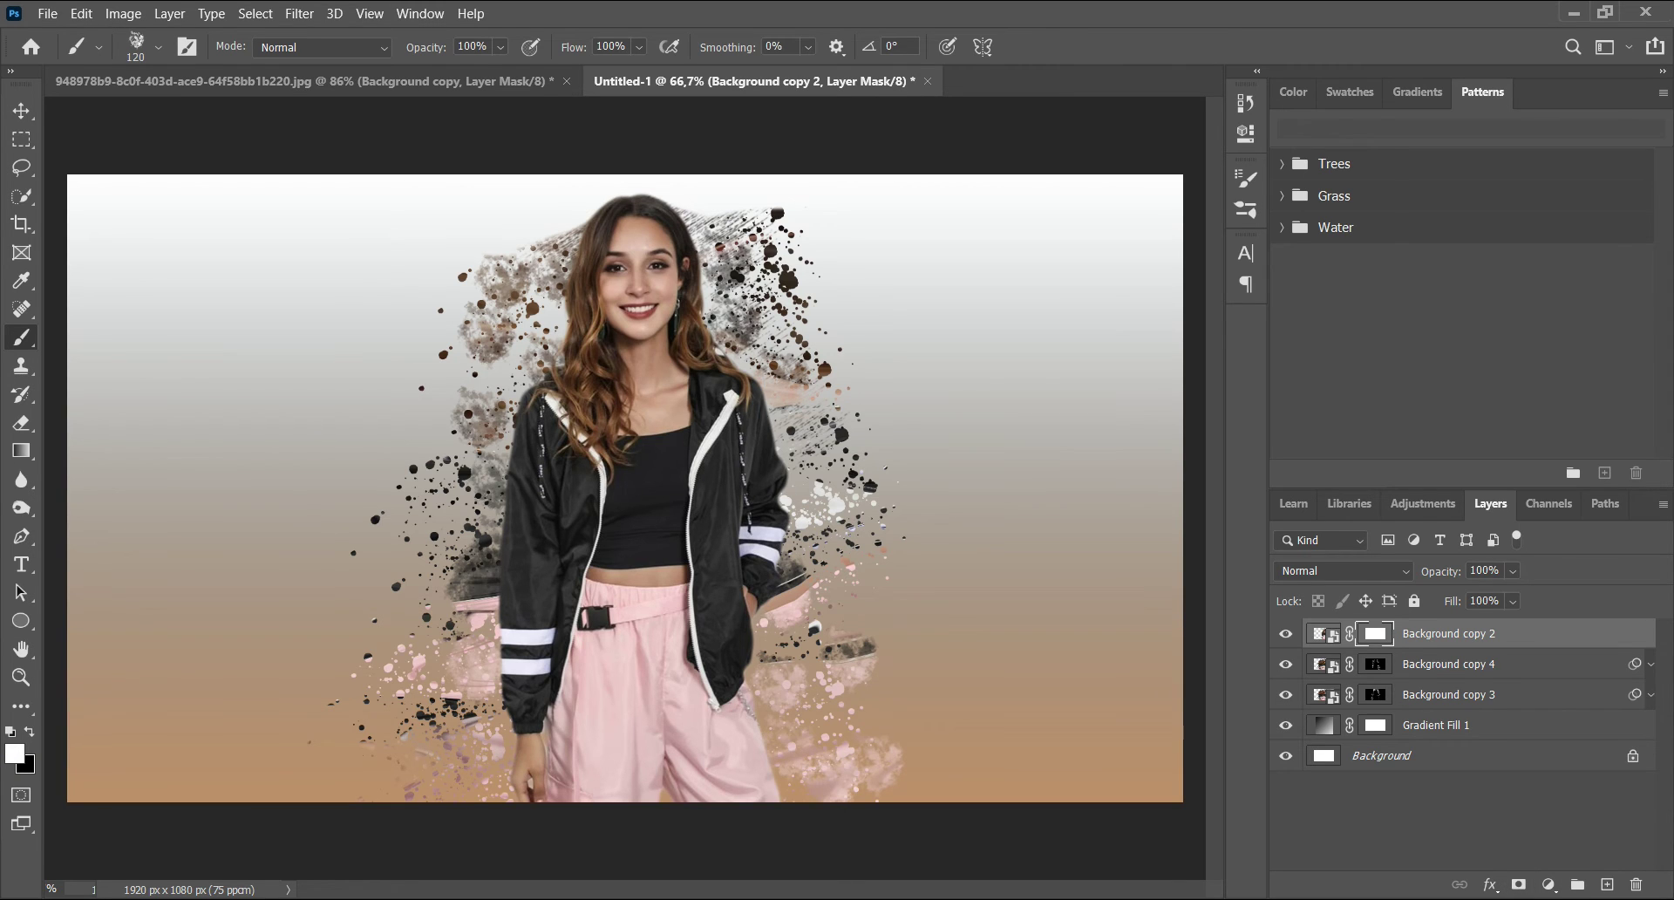
- Prepare to paint in black with the 283 px spatter brush tip reduced to 96 px
key("x")
left_click(158, 47)
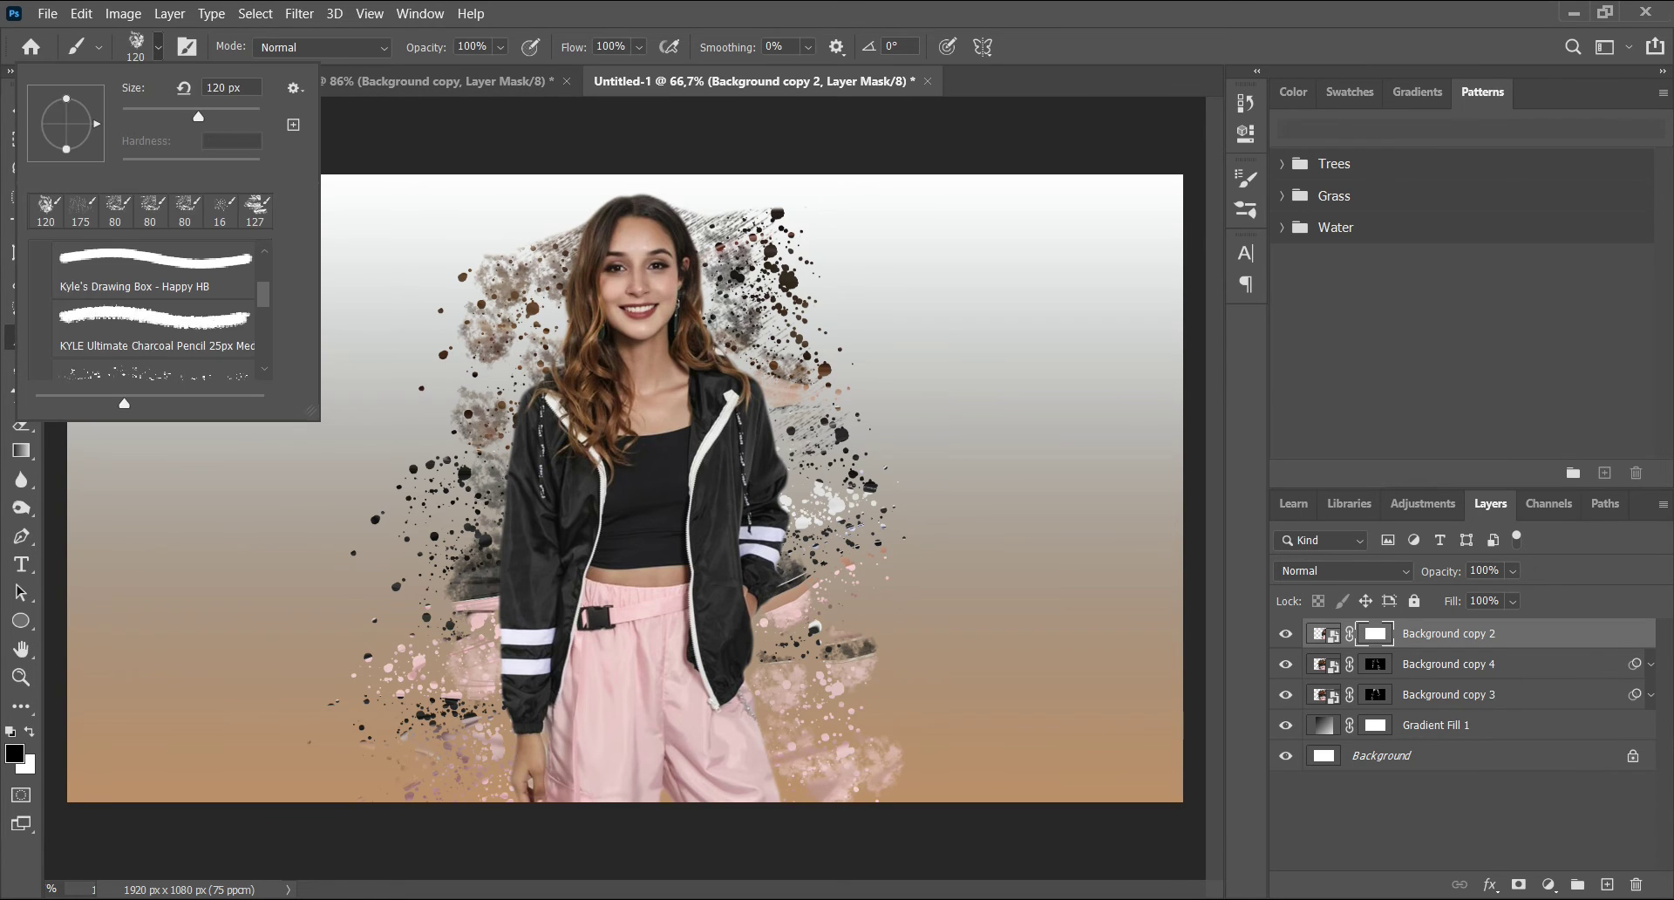
key("Escape")
left_click(187, 47)
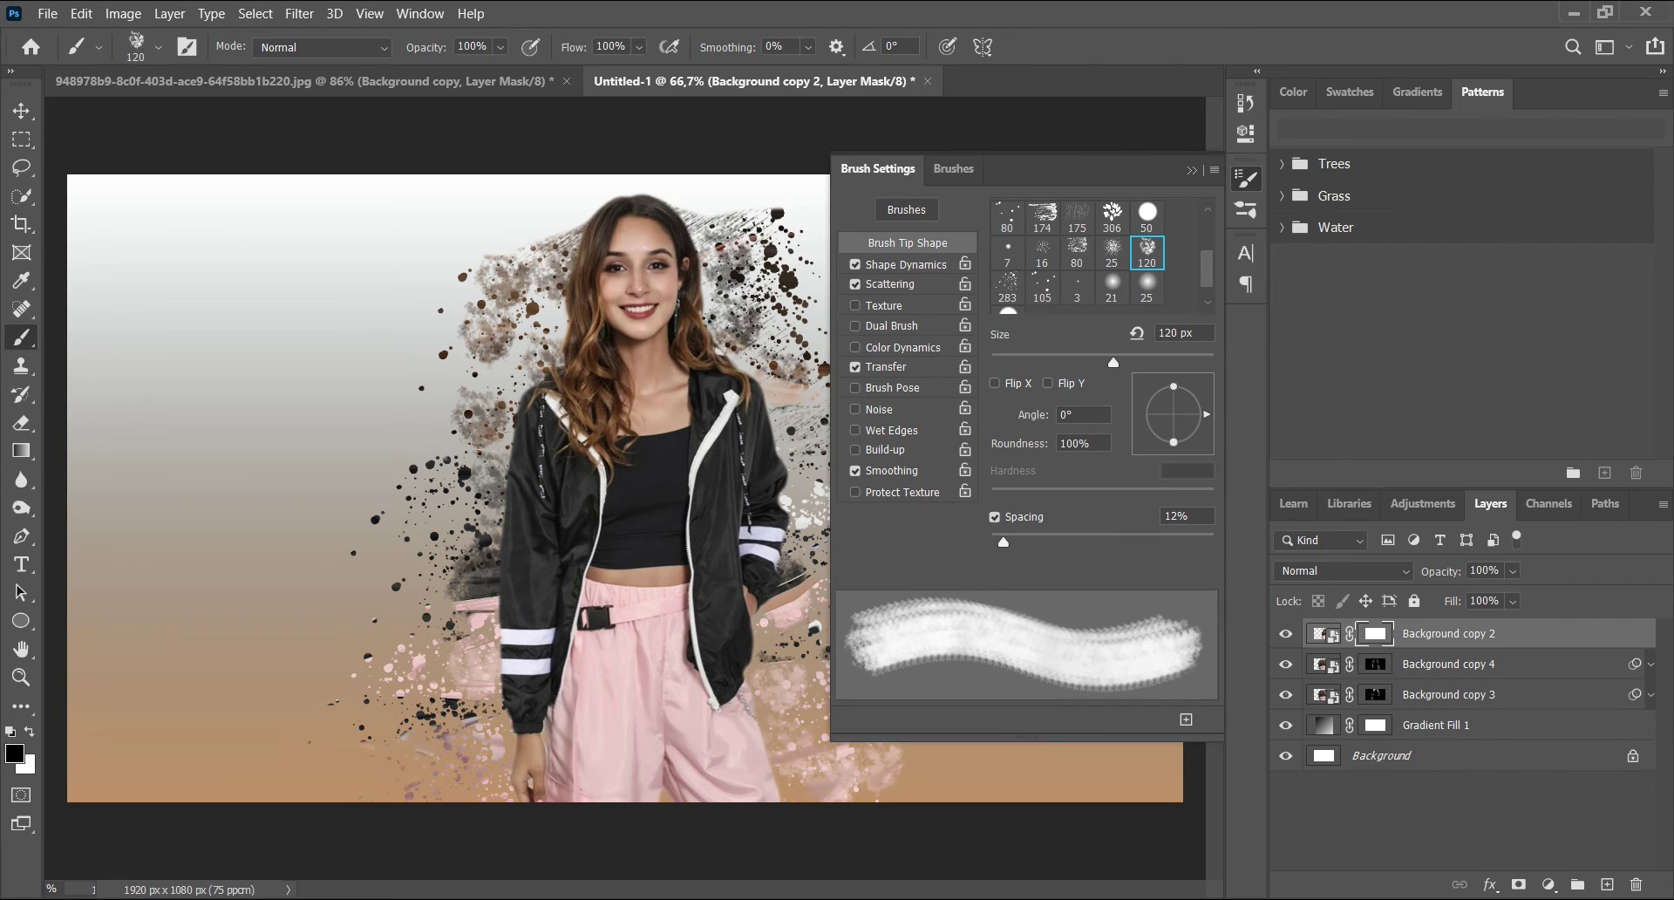
left_click(1007, 287)
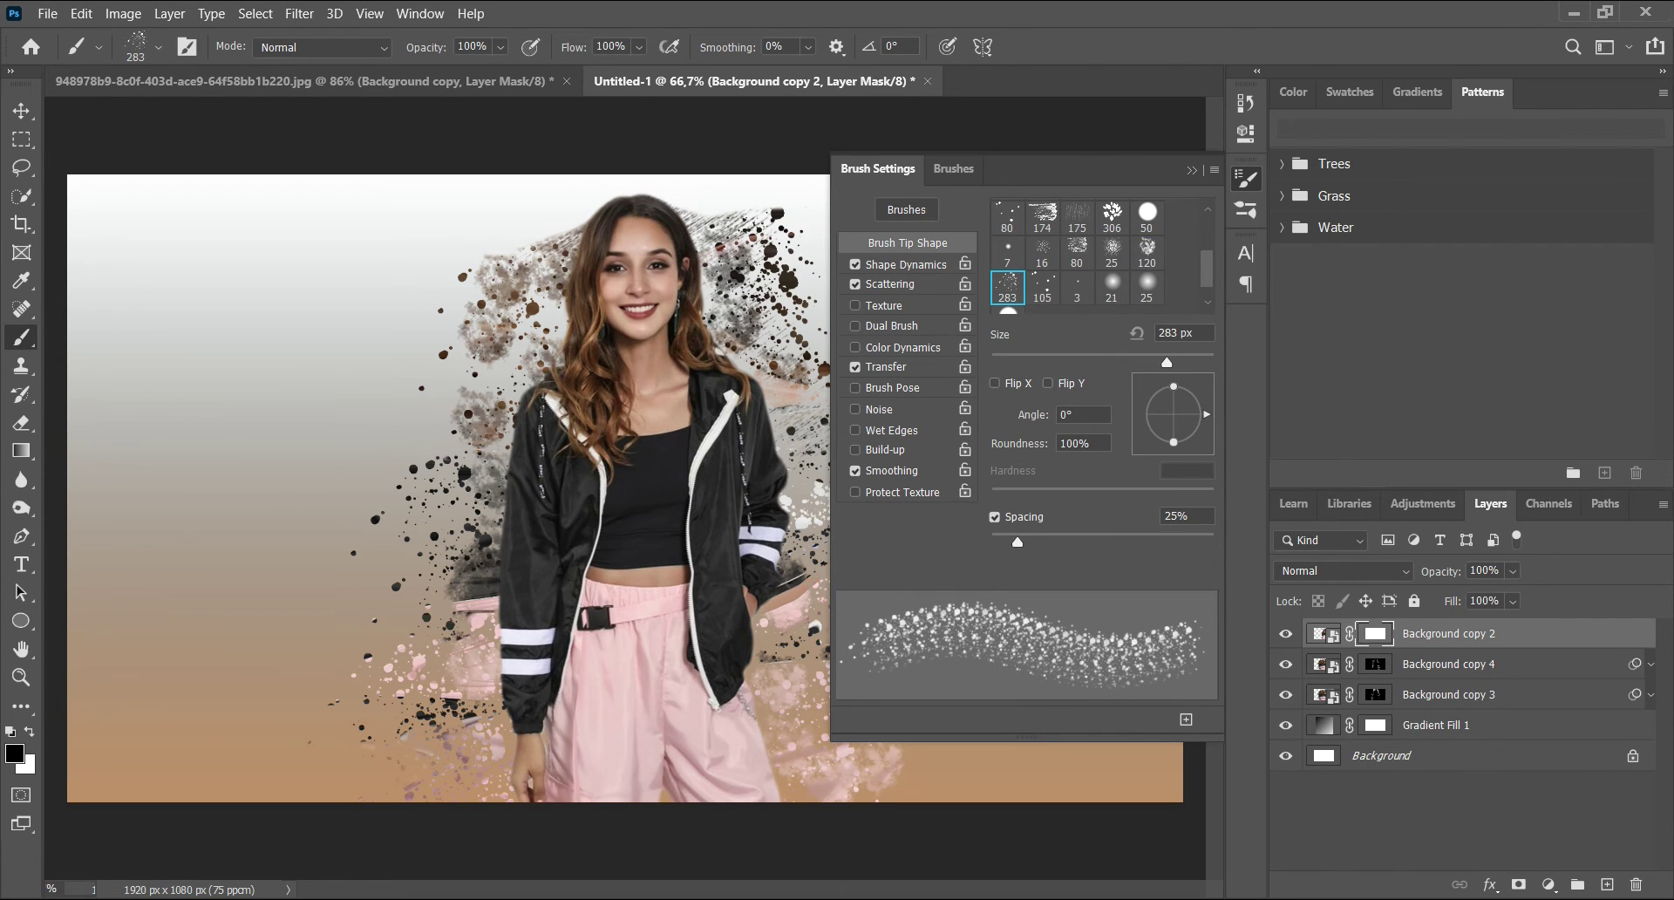
left_click_drag(1167, 362, 1097, 362)
left_click(1192, 170)
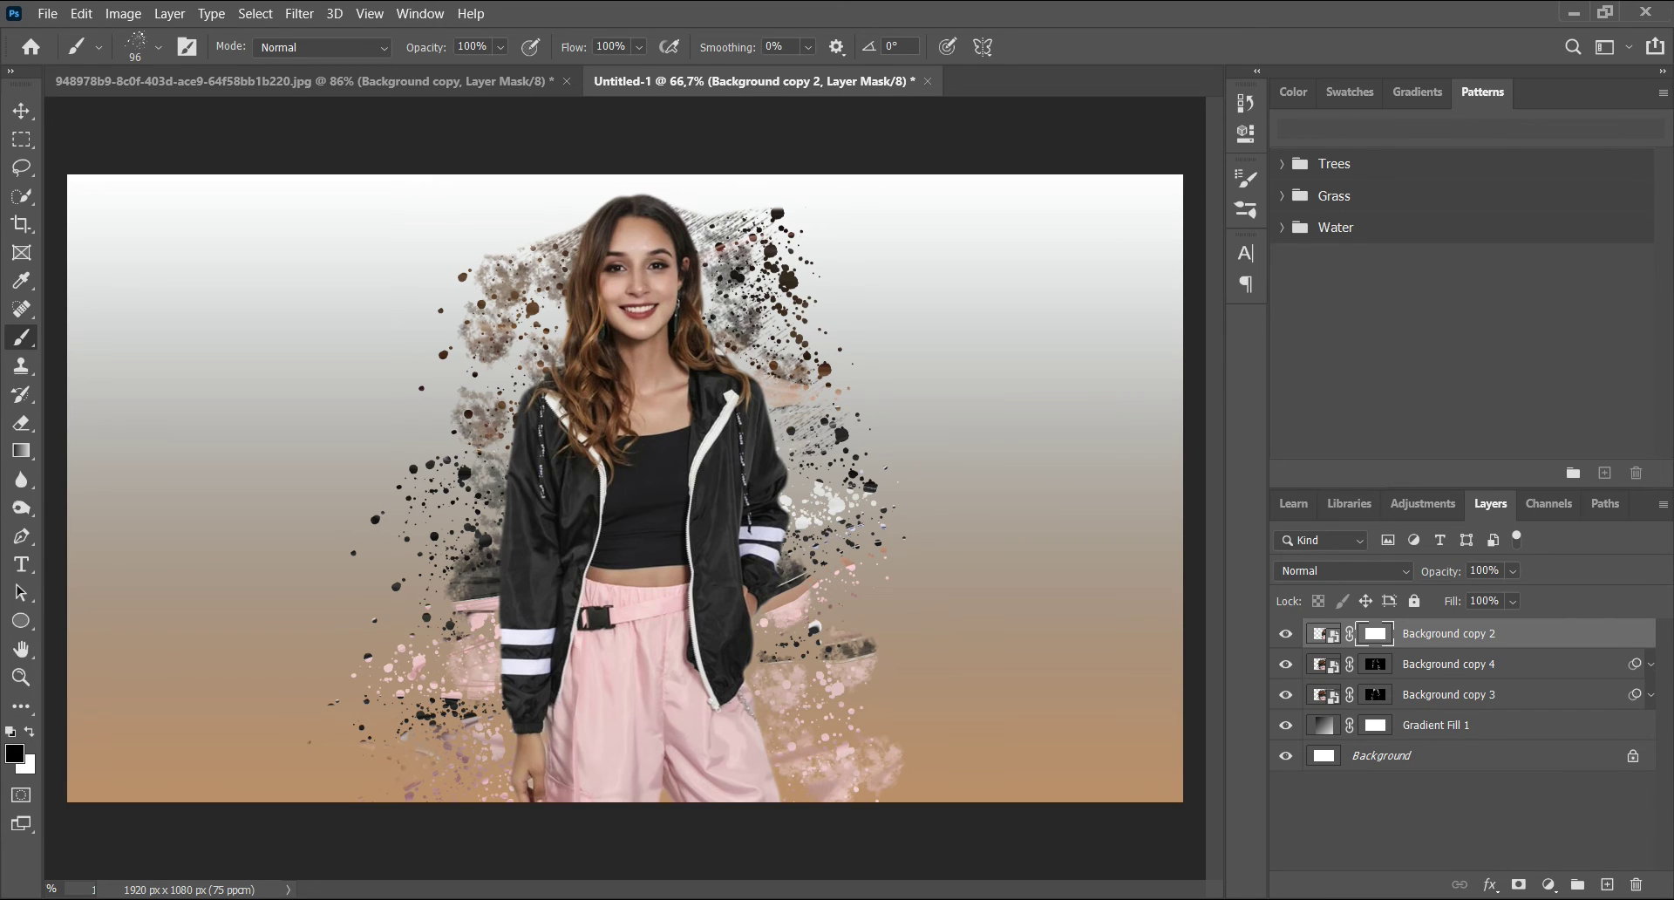
- Speckle away the image-left side of the jacket on the Background copy 2 mask, from the shoulder down the sleeve to the cuff
left_click(537, 418)
left_click(531, 427)
left_click(526, 436)
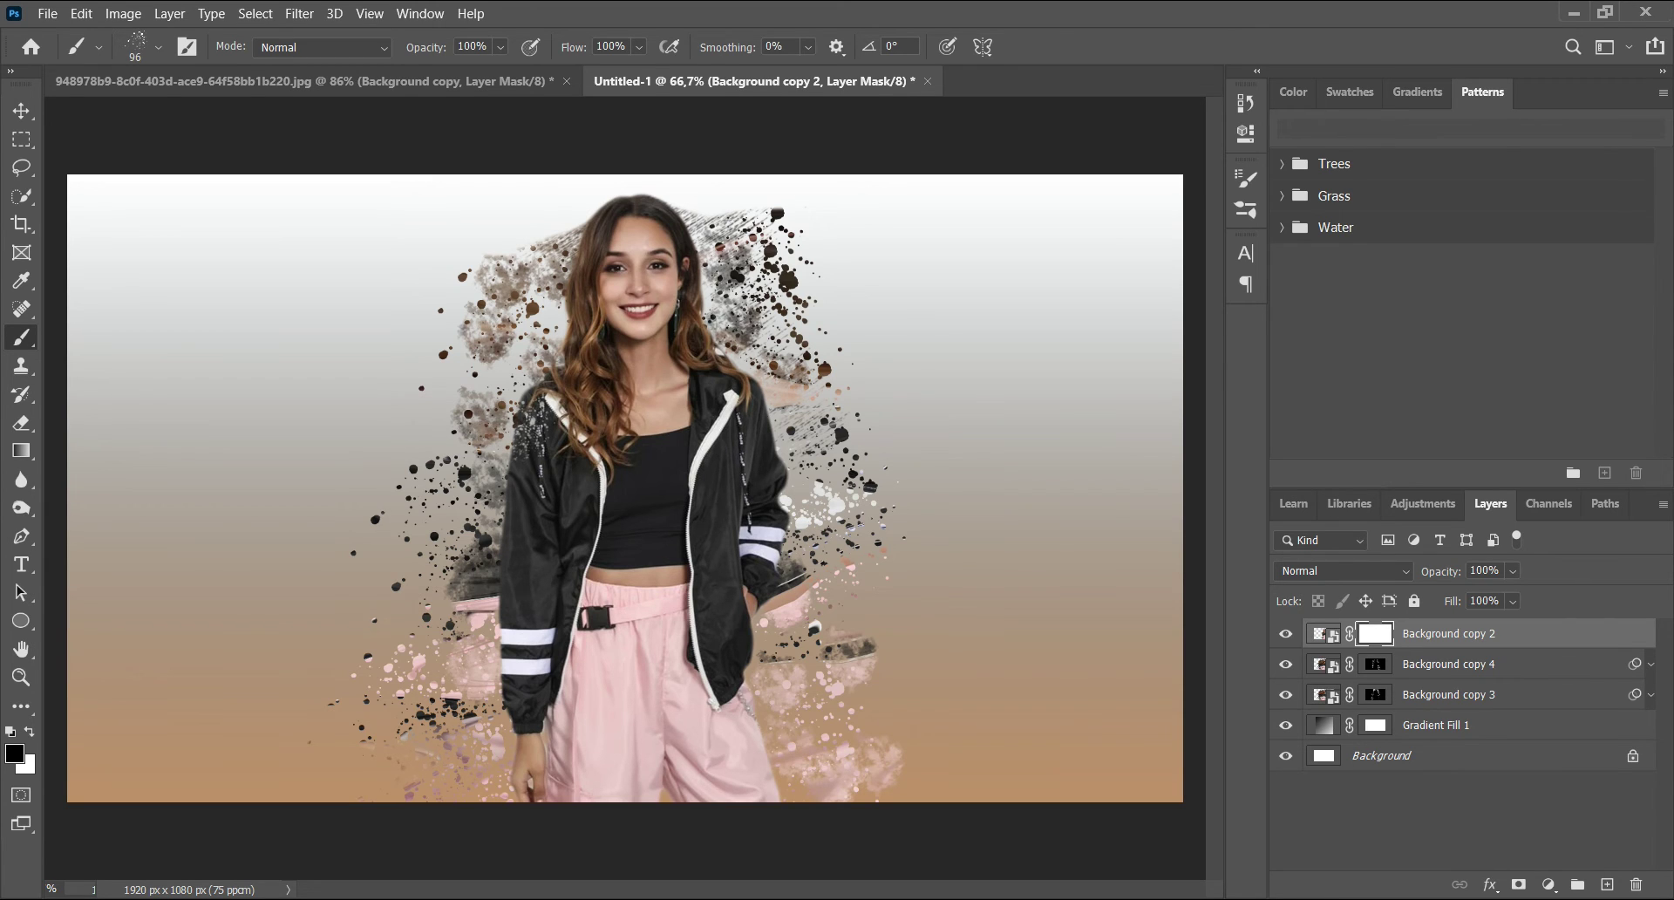
left_click(530, 406)
left_click(523, 453)
left_click_drag(520, 497, 509, 530)
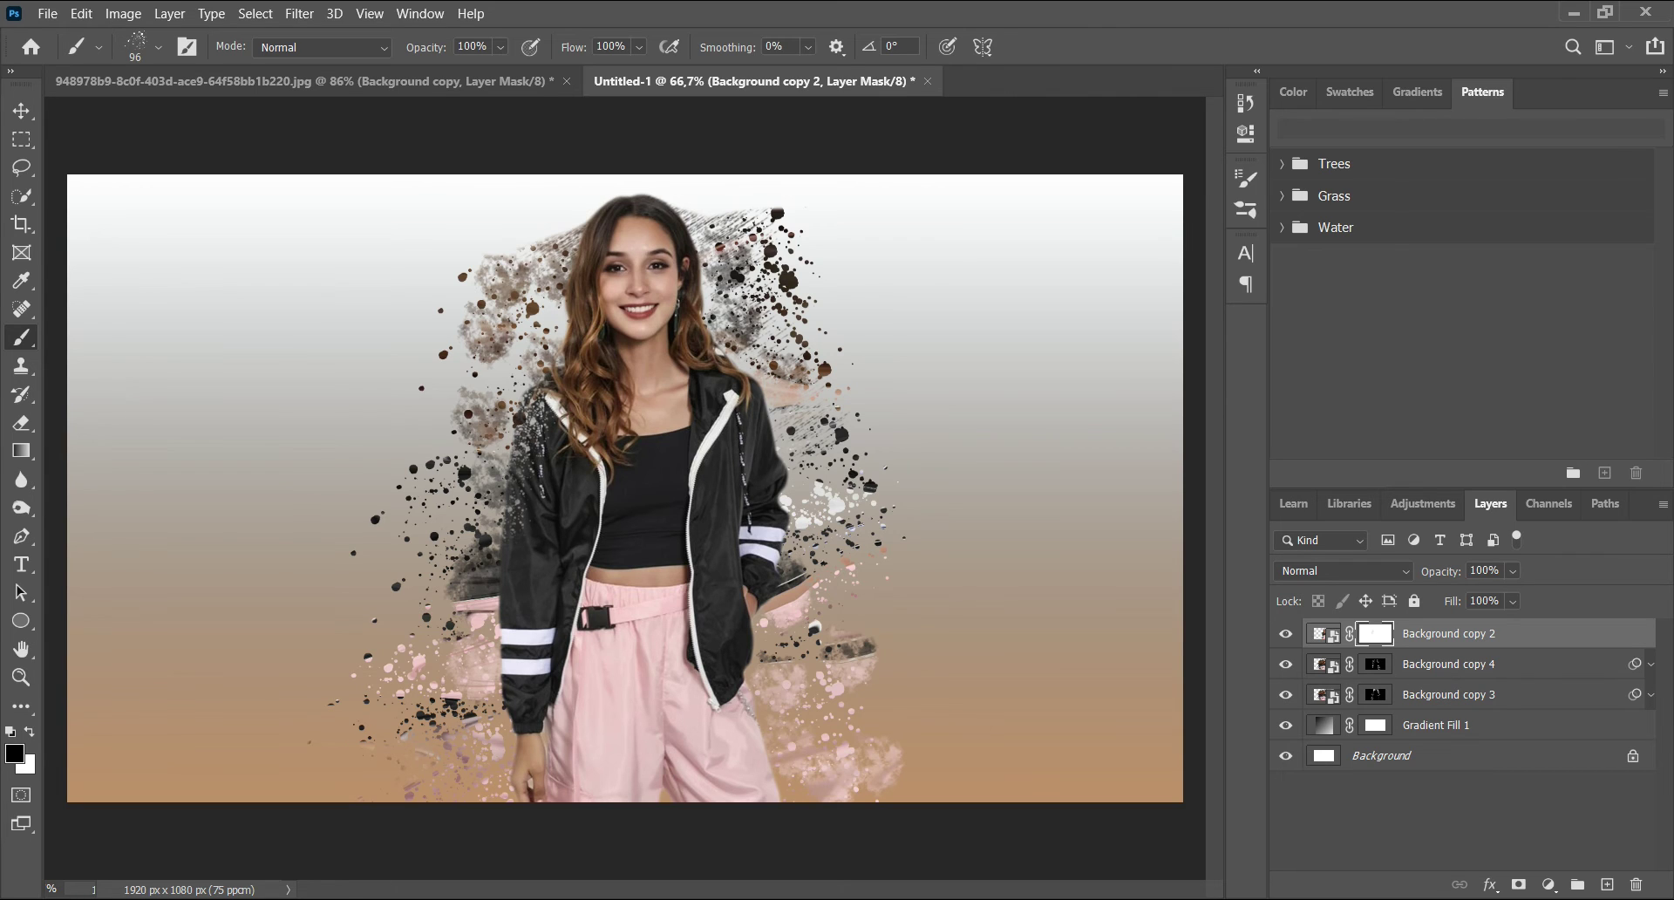
left_click_drag(510, 595, 527, 728)
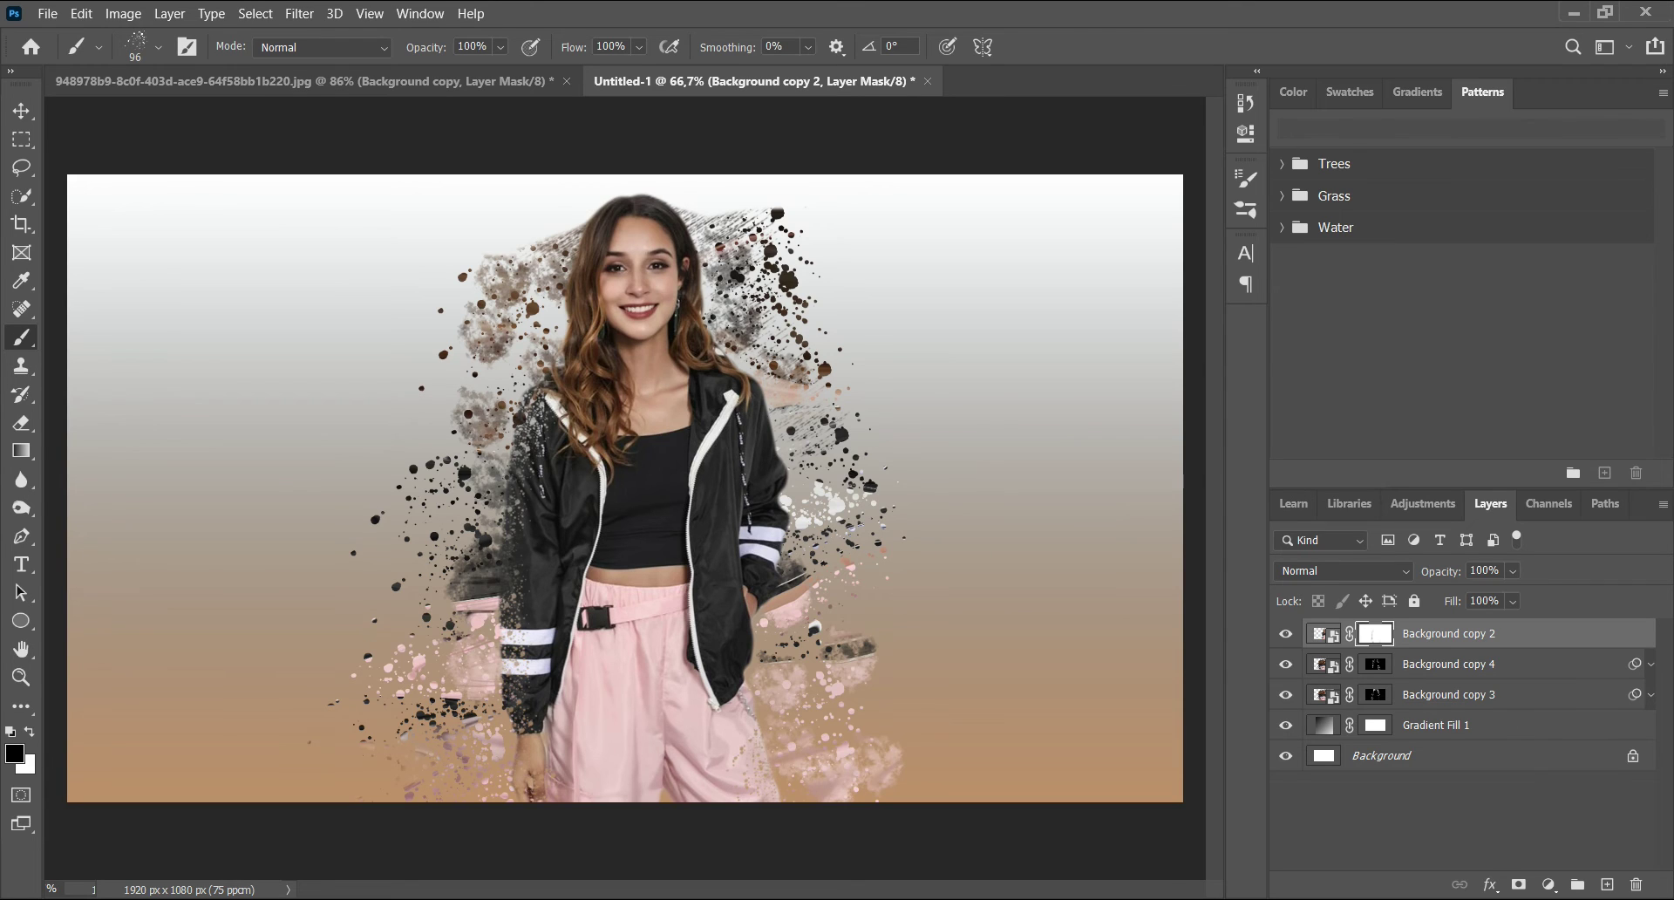
- Paint black spatter over the jacket hem, sleeve, shoulder and hair on the image's right
left_click_drag(734, 674, 740, 652)
left_click(788, 526)
left_click(731, 376)
left_click(708, 342)
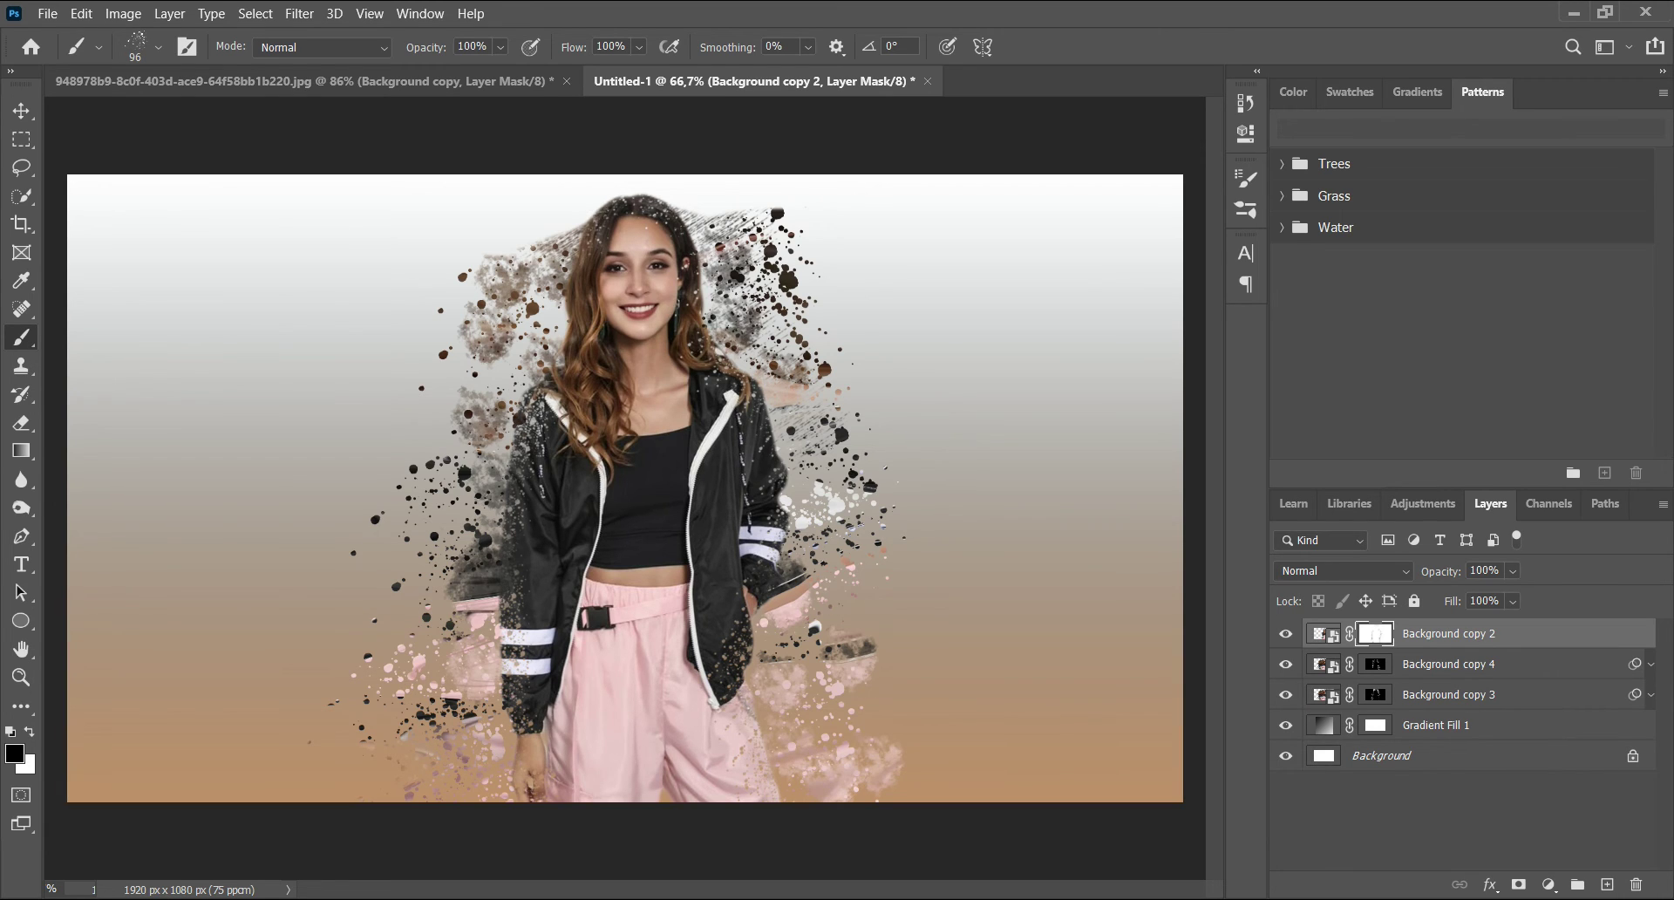
- Break up the image-left hair, sleeve, cuff and hand with more black spatter
left_click_drag(587, 237, 514, 632)
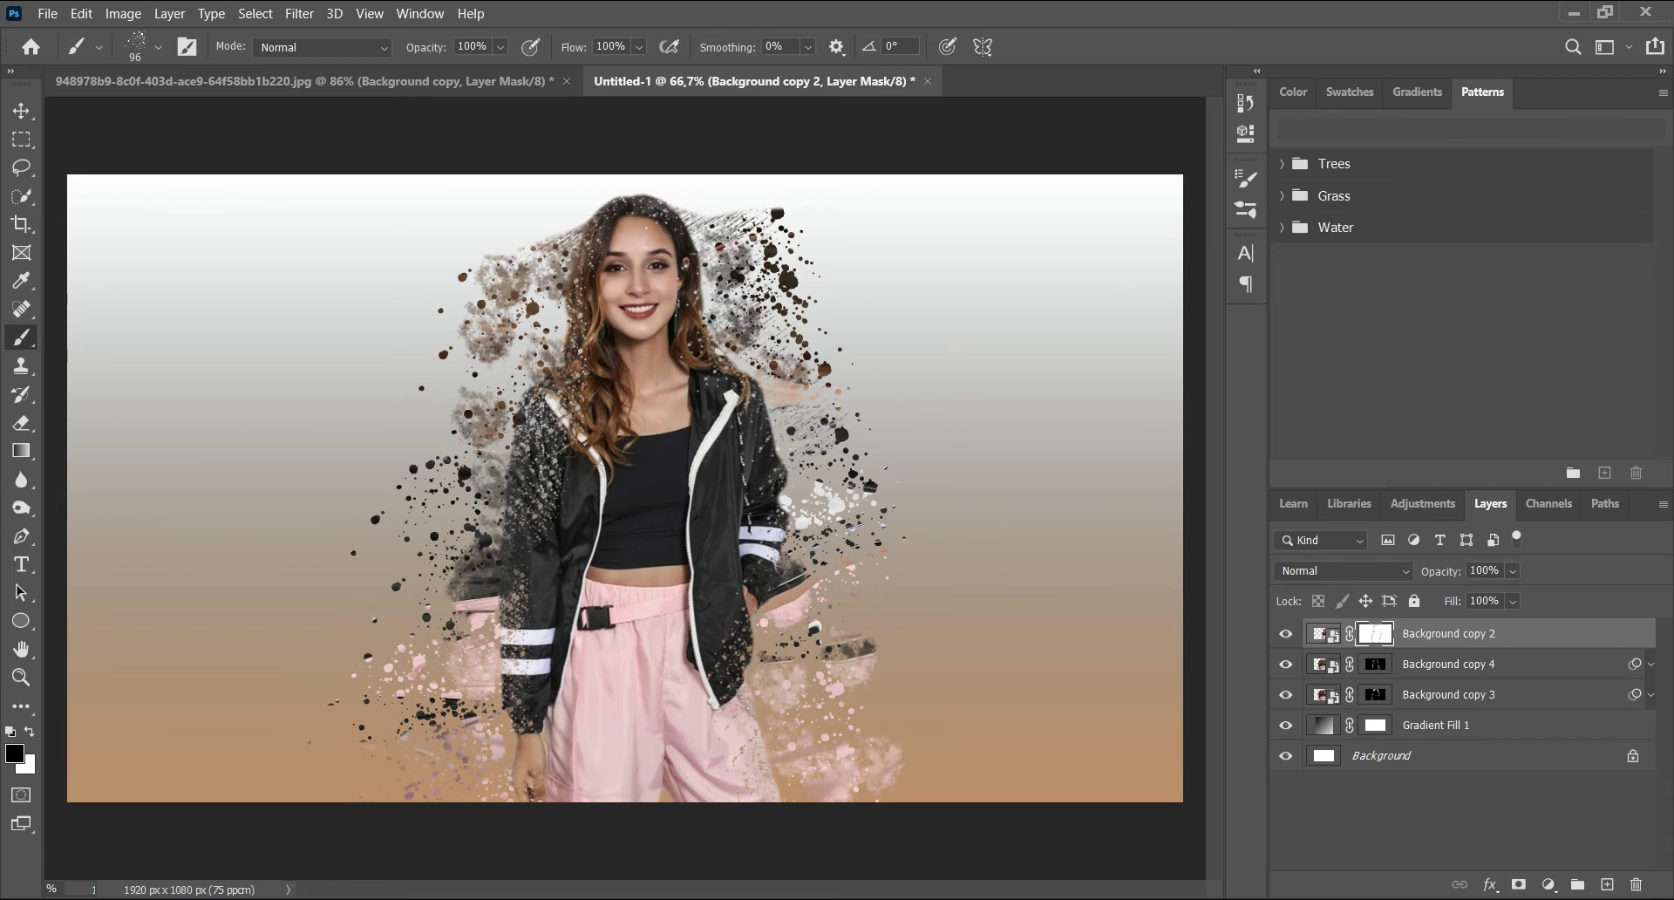
left_click_drag(552, 686, 532, 723)
left_click(532, 790)
left_click(530, 734)
left_click(1375, 695)
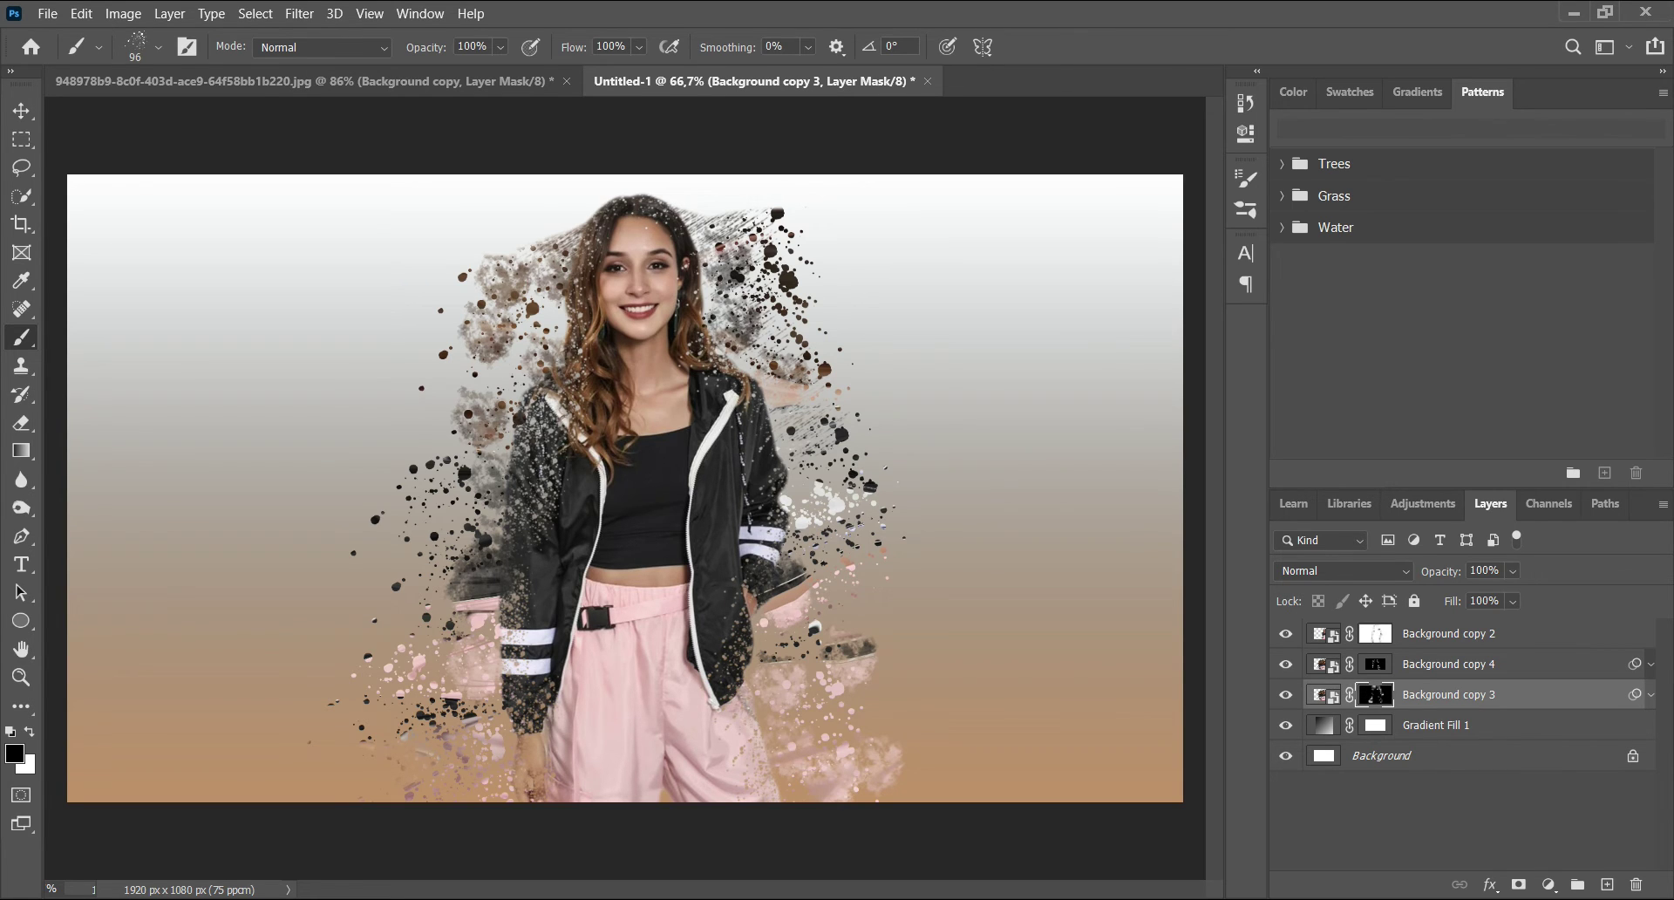
key("x")
left_click(1448, 634)
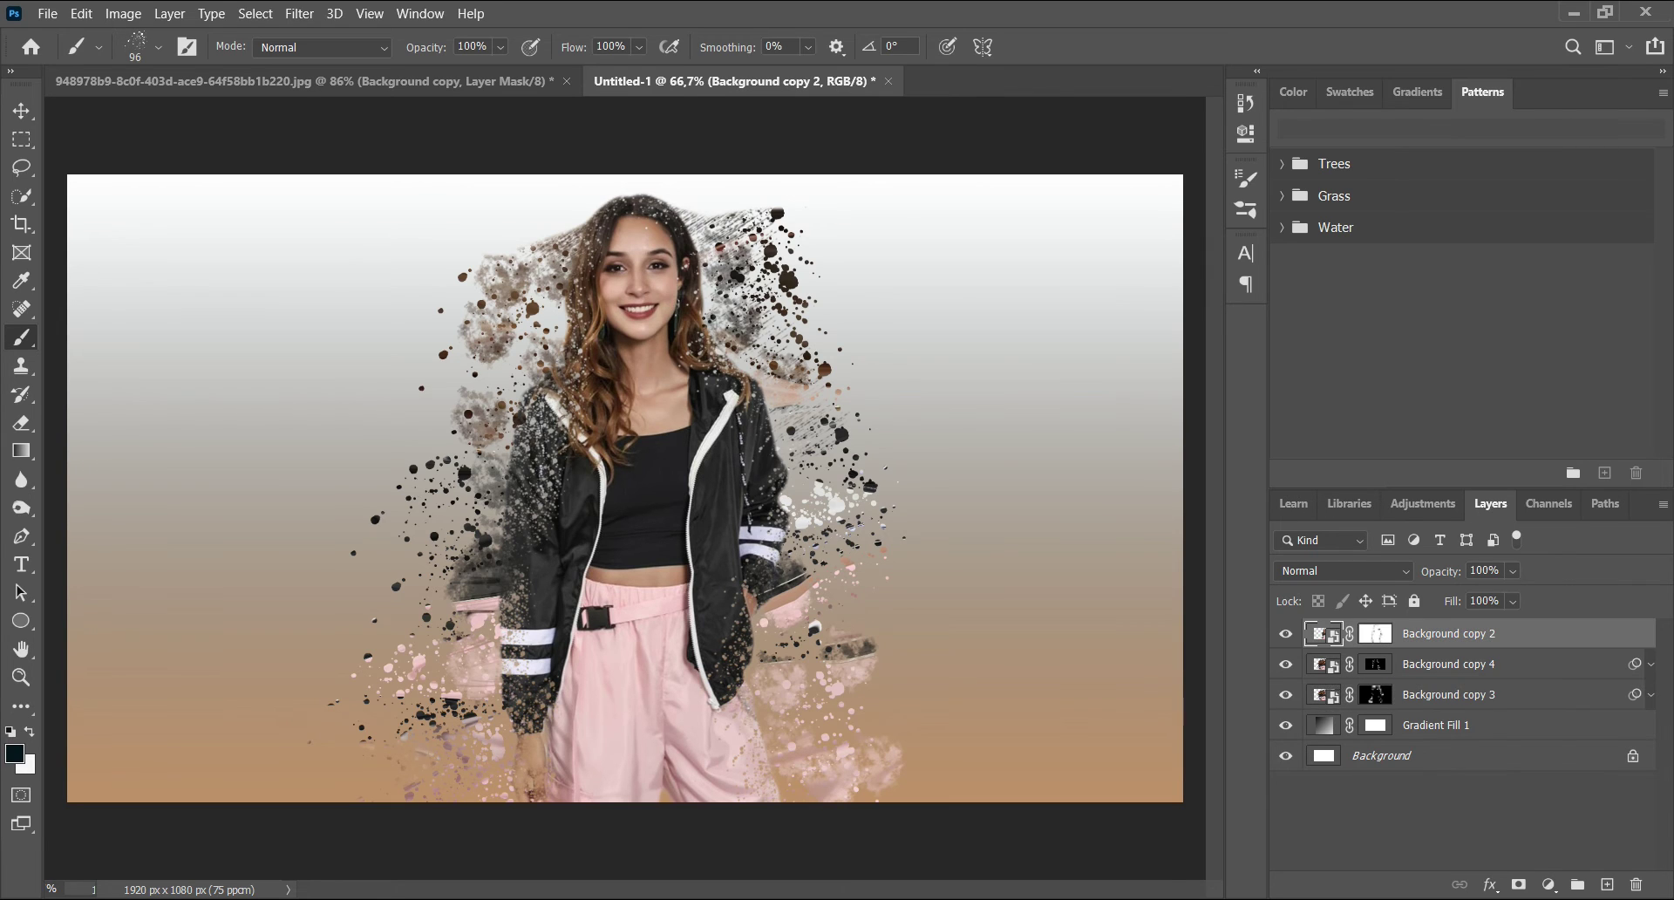
left_click(1462, 820)
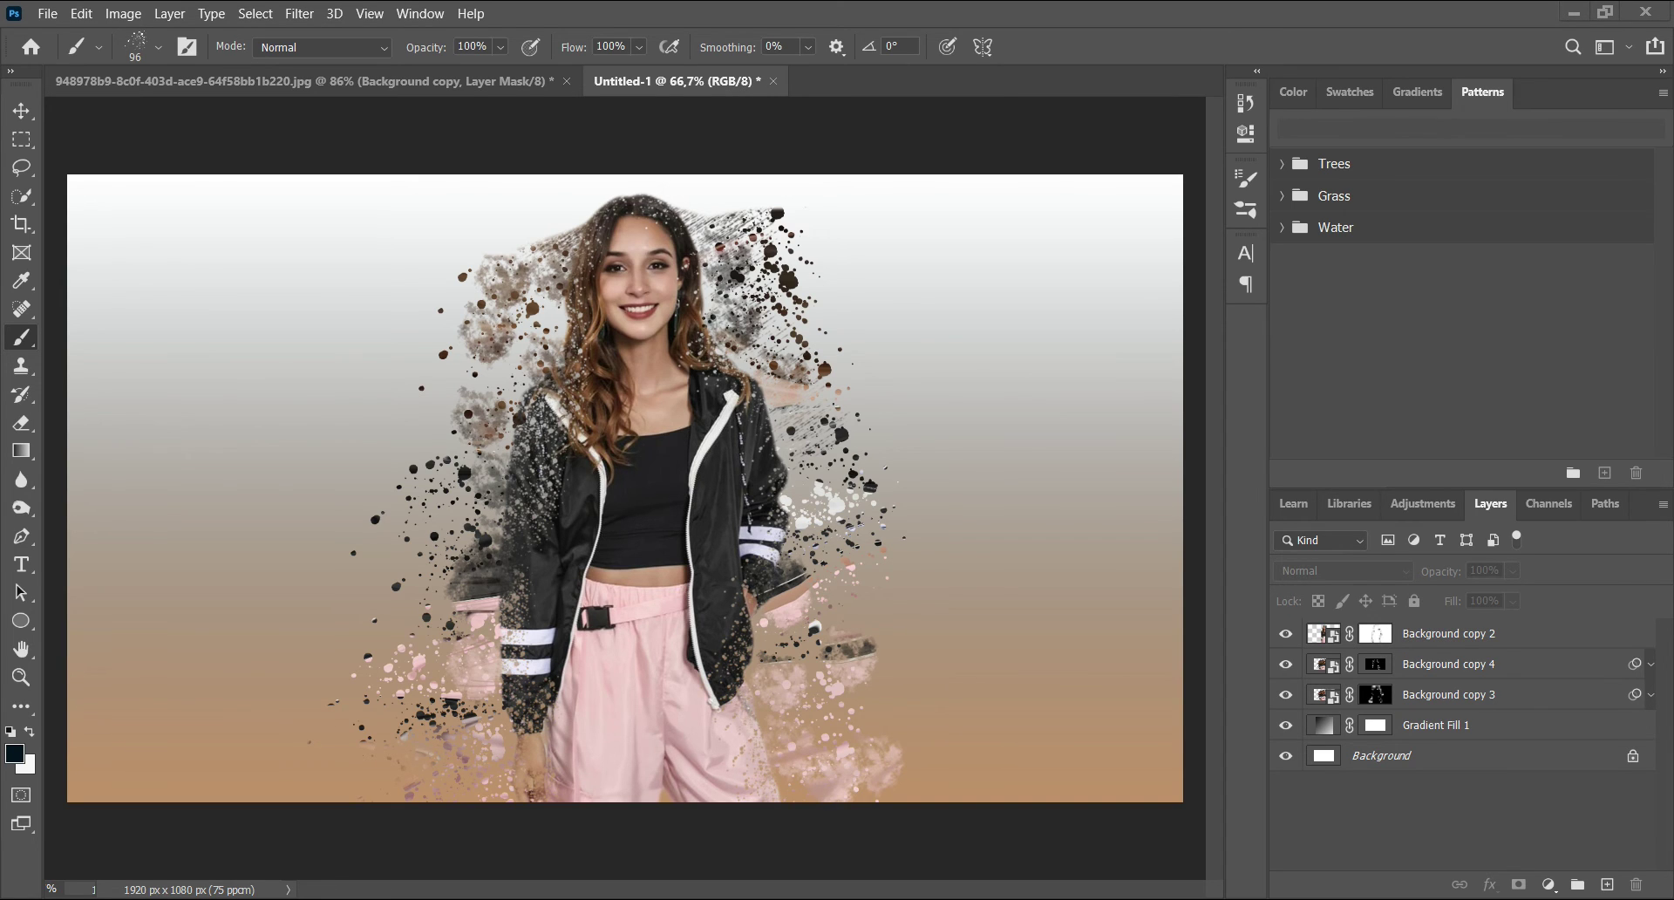
- Target the Background copy 2 mask again and paint more black spatter down the image-left hair and sleeve
left_click(1375, 634)
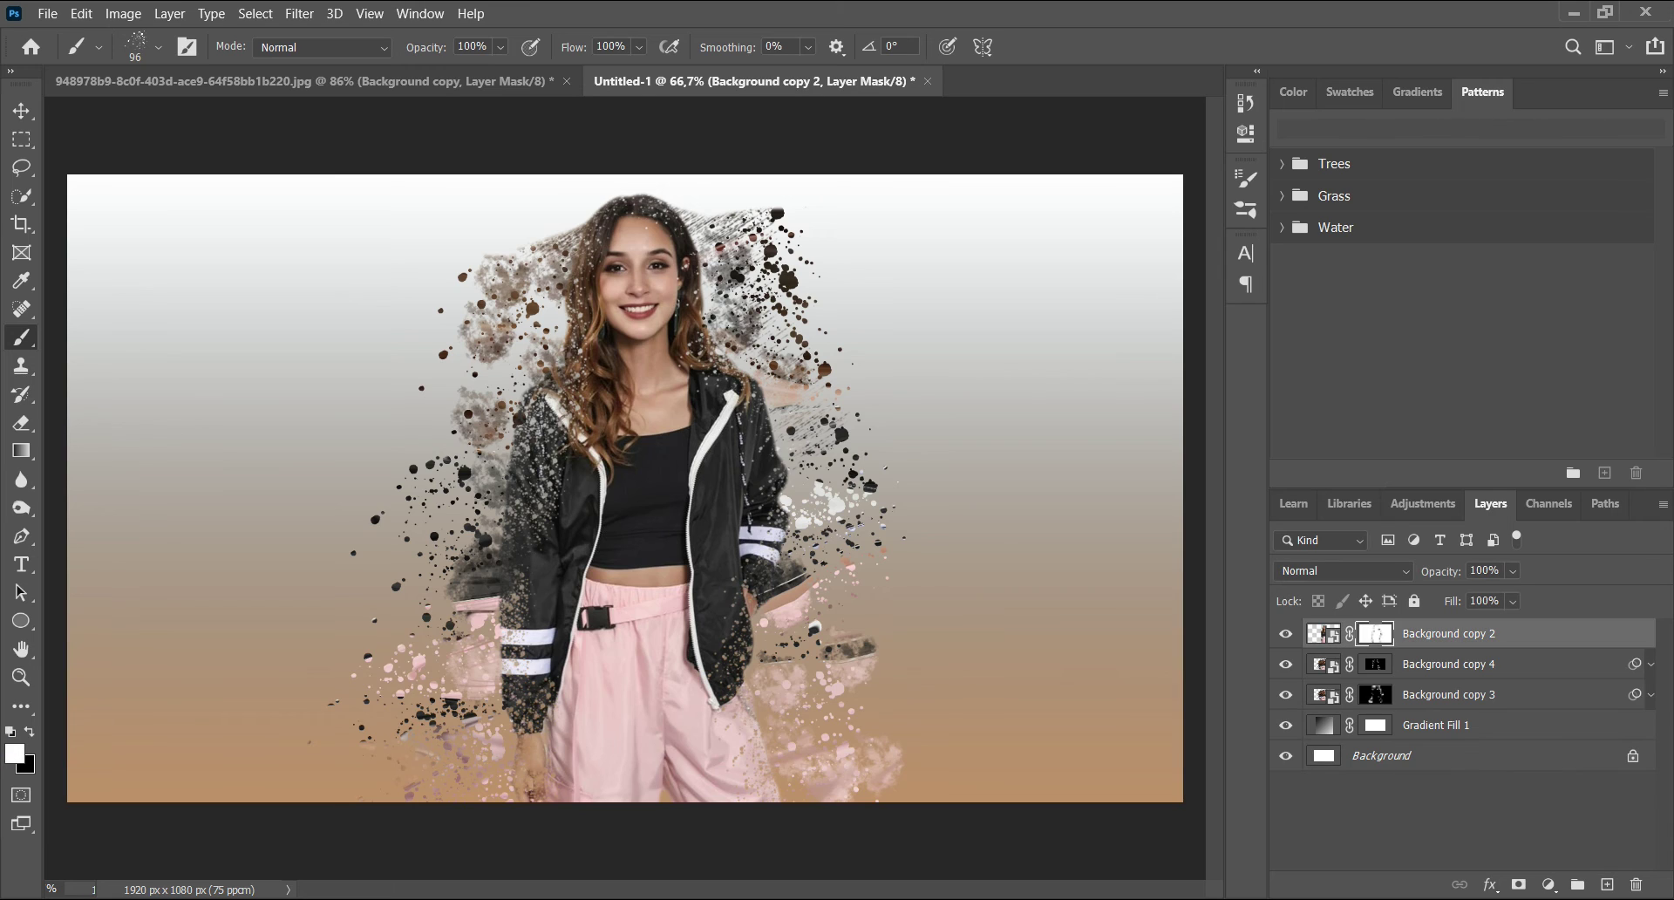
key("x")
left_click_drag(594, 244, 576, 309)
left_click_drag(530, 417, 511, 706)
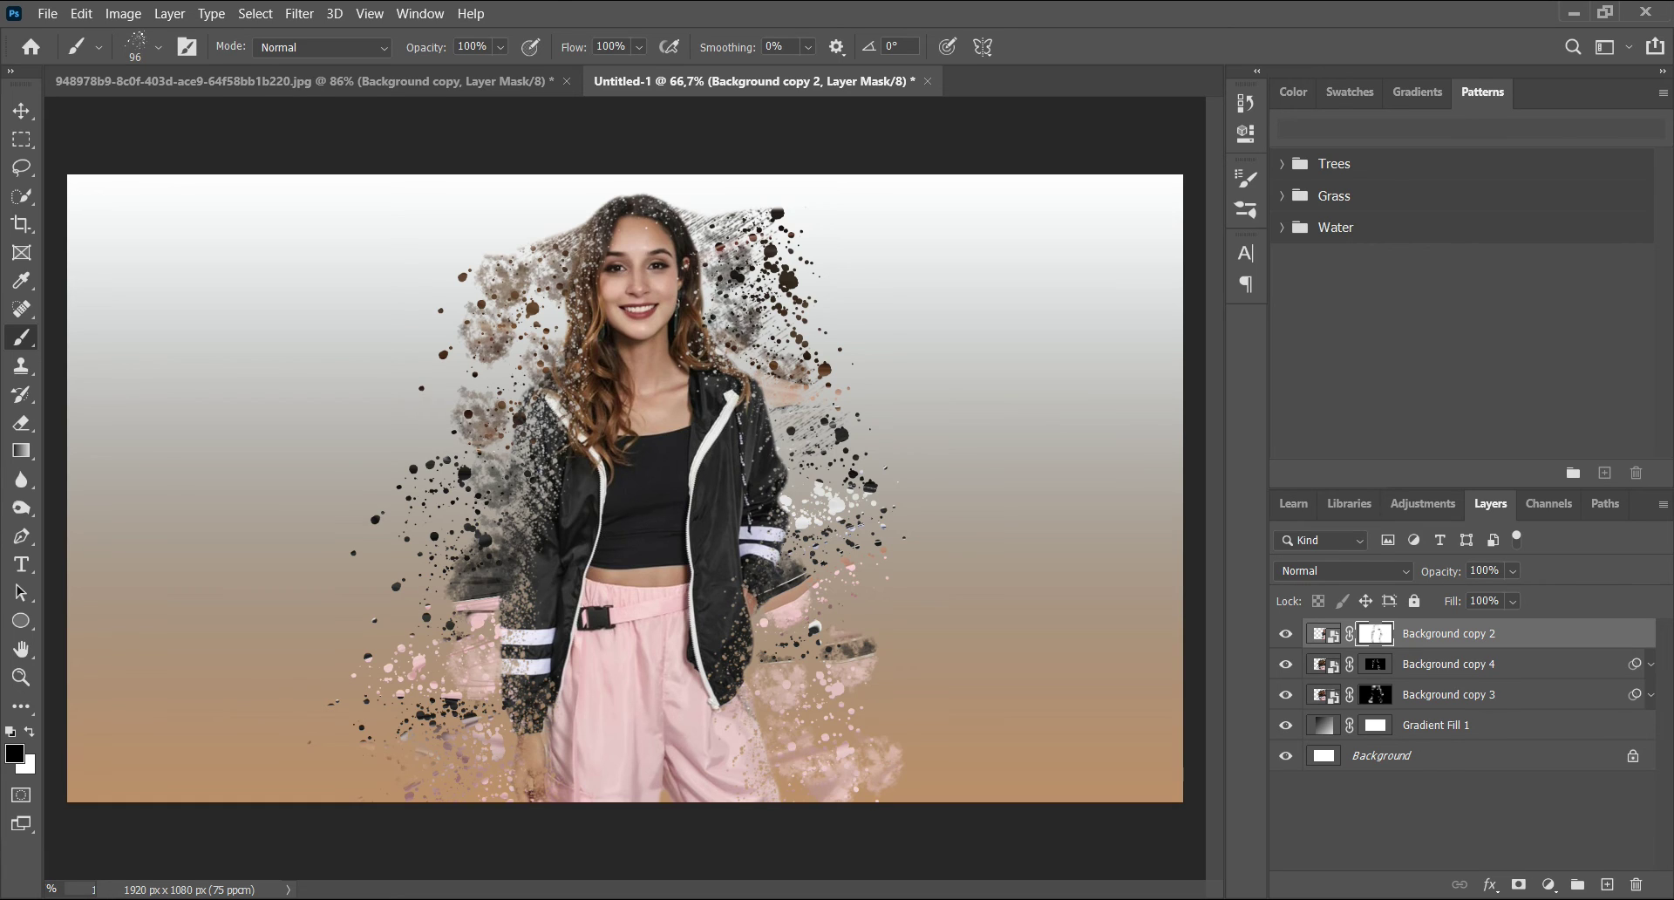
- Speckle away the lower trousers, the jacket edge and the sleeve on the image's right with black spatter
mouse_move(612, 803)
left_mouse_down()
mouse_move(636, 811)
mouse_move(577, 783)
mouse_move(649, 767)
mouse_move(773, 790)
mouse_move(596, 751)
mouse_move(735, 722)
mouse_move(725, 739)
mouse_move(743, 653)
left_mouse_up()
left_click_drag(750, 586, 764, 567)
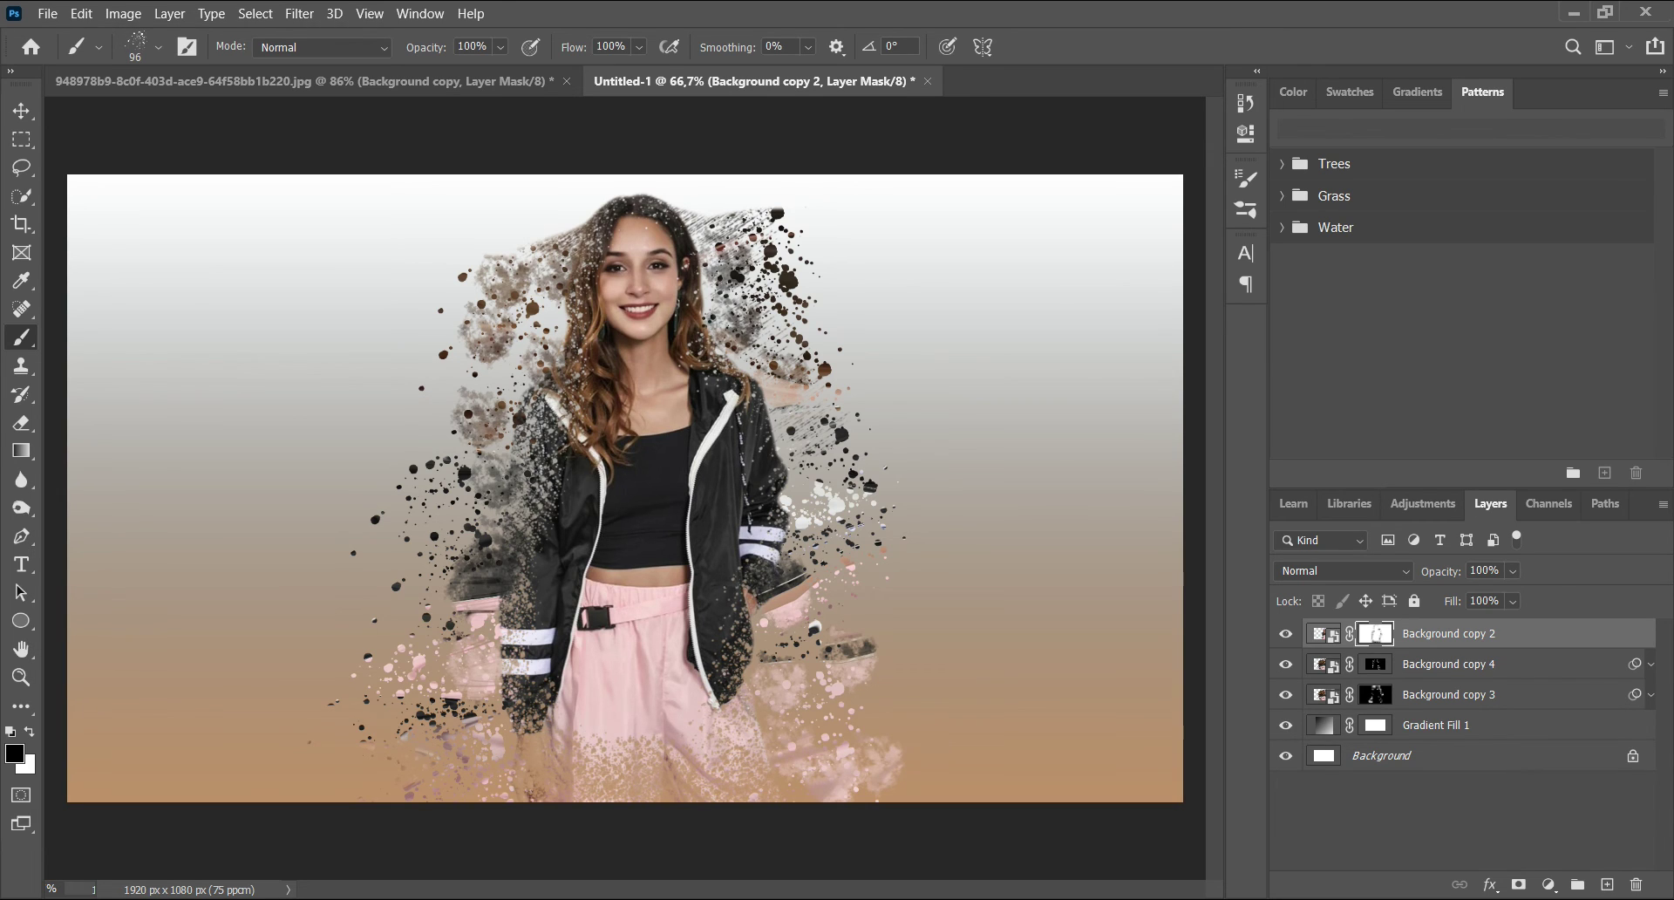
mouse_move(756, 478)
left_mouse_down()
mouse_move(769, 462)
mouse_move(729, 480)
mouse_move(755, 519)
left_mouse_up()
mouse_move(761, 439)
left_mouse_down()
mouse_move(744, 410)
mouse_move(743, 492)
mouse_move(767, 509)
left_mouse_up()
- Add final black spatter to the image-left sleeve and both shoulders, leaving no layer selected
left_click_drag(539, 551, 528, 603)
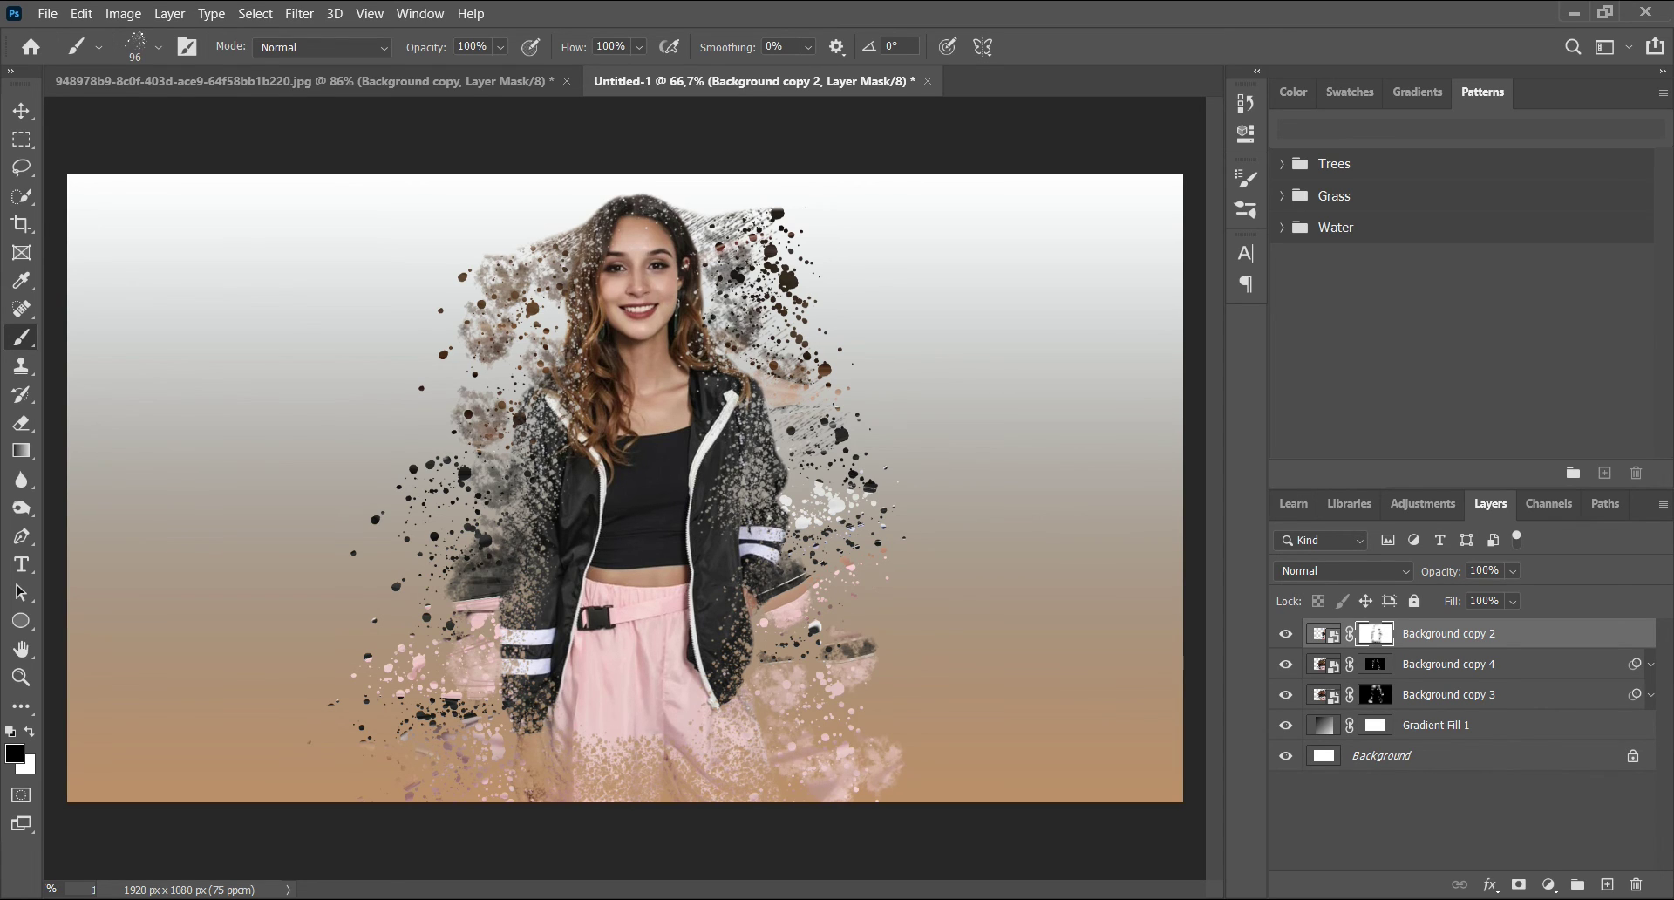
left_click_drag(533, 481, 532, 392)
left_click(743, 397)
left_click(525, 535)
left_click(534, 415)
left_click(1324, 634)
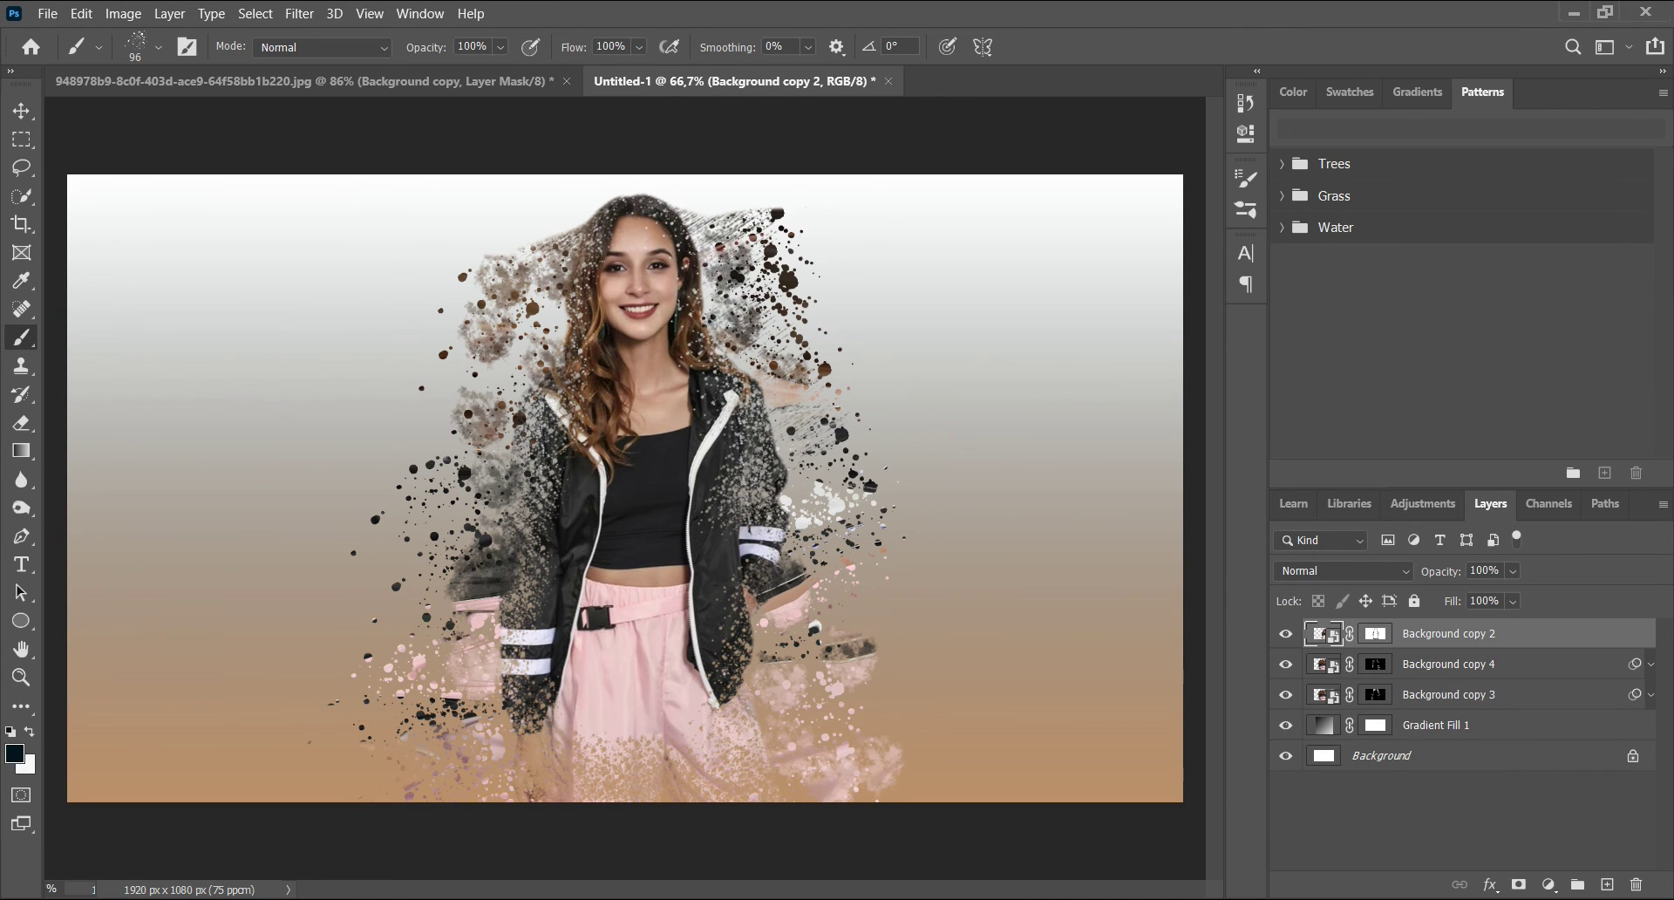
left_click(1447, 820)
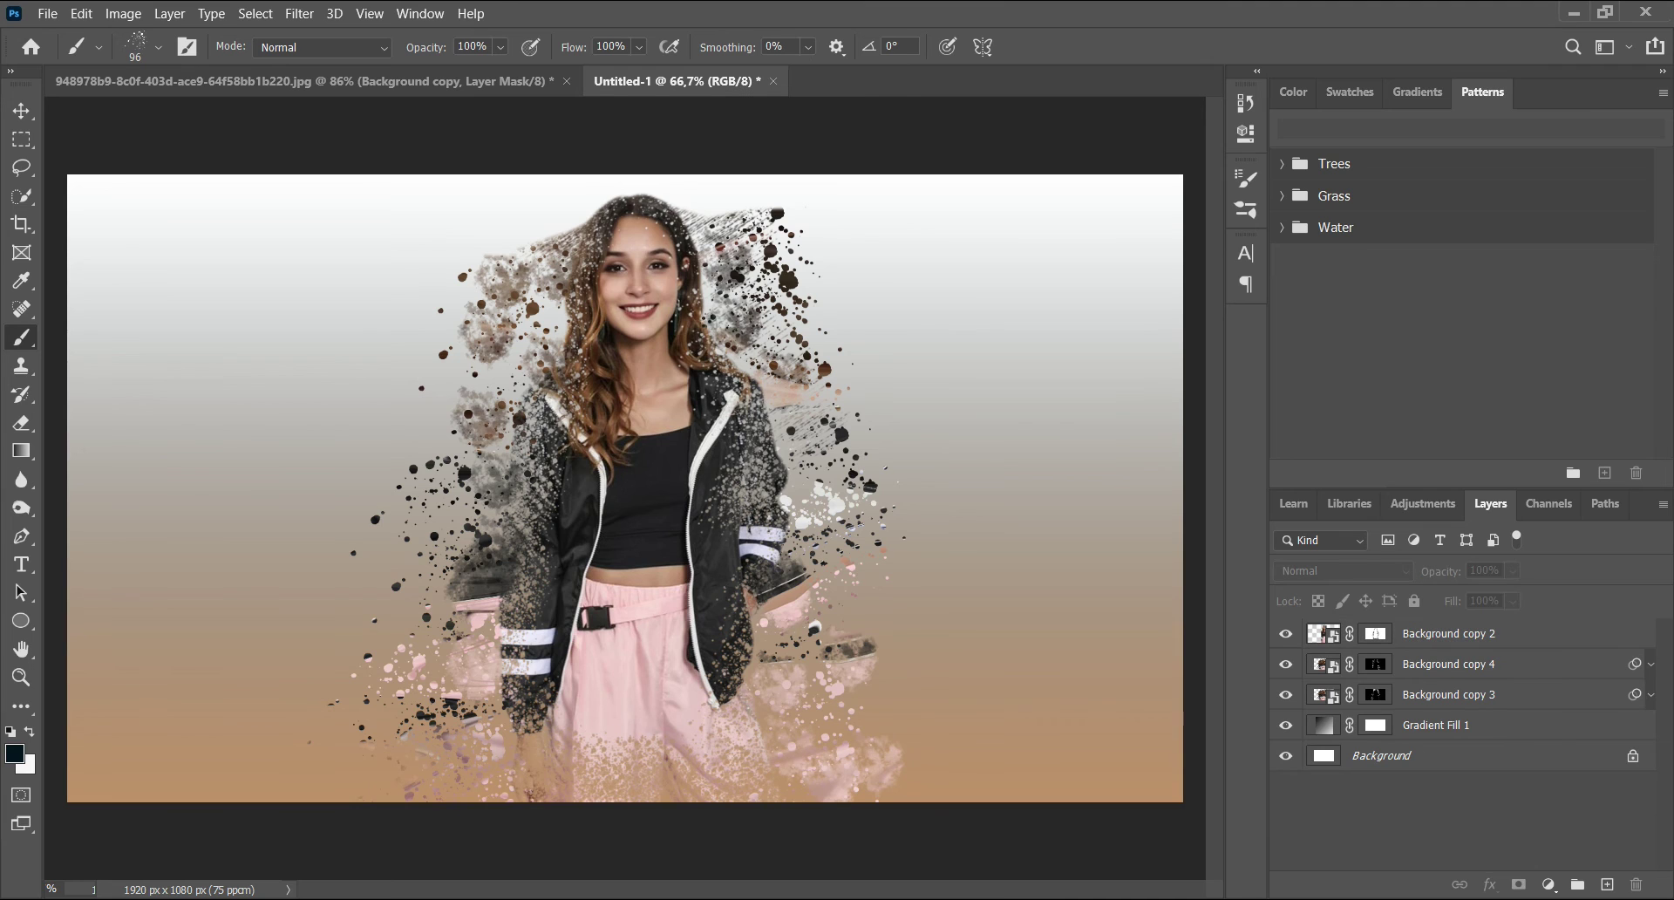
- Flatten the image, merging the gradient fill and all the woman's layers into the background
left_click(1324, 726)
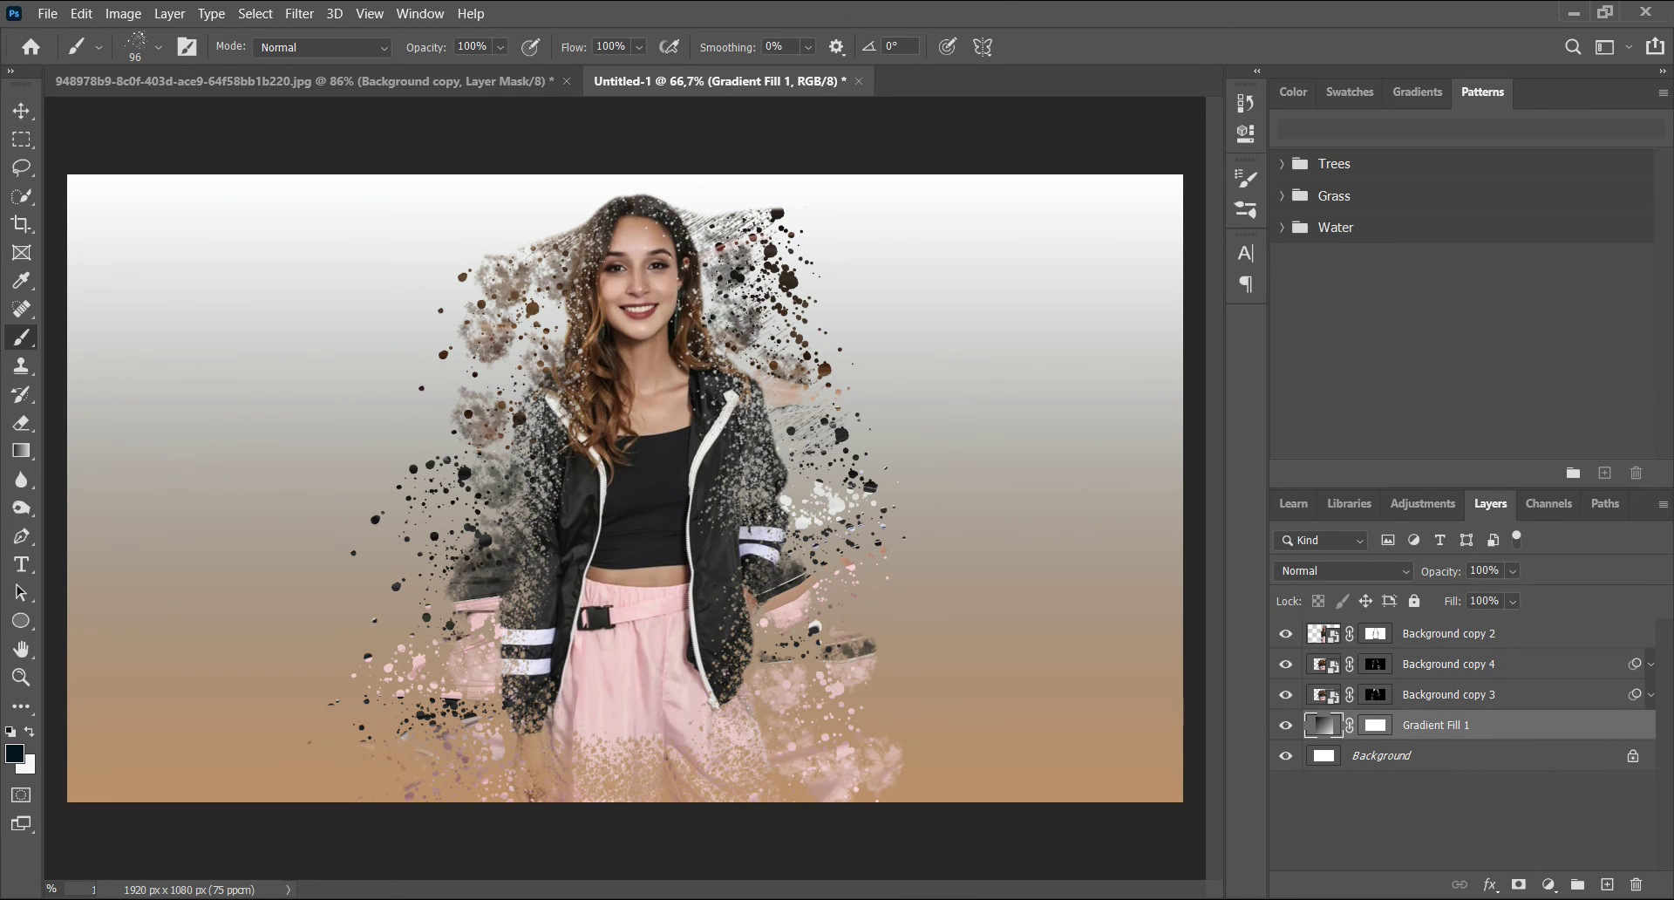
left_click(1448, 634, "shift")
right_click(1451, 633)
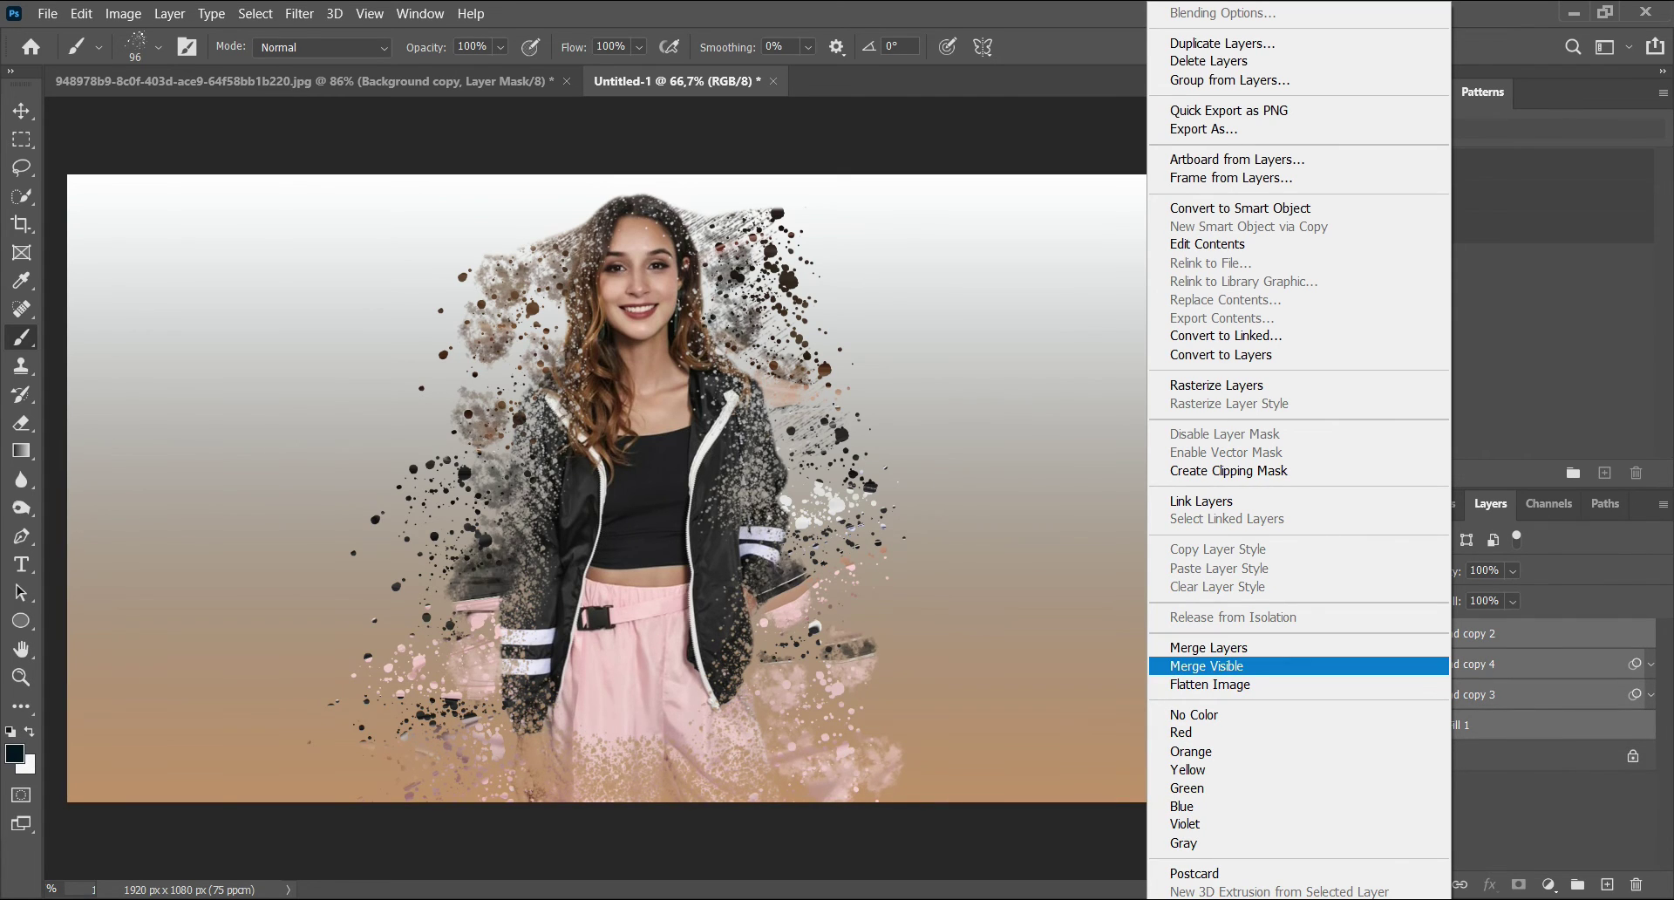
left_click(1210, 685)
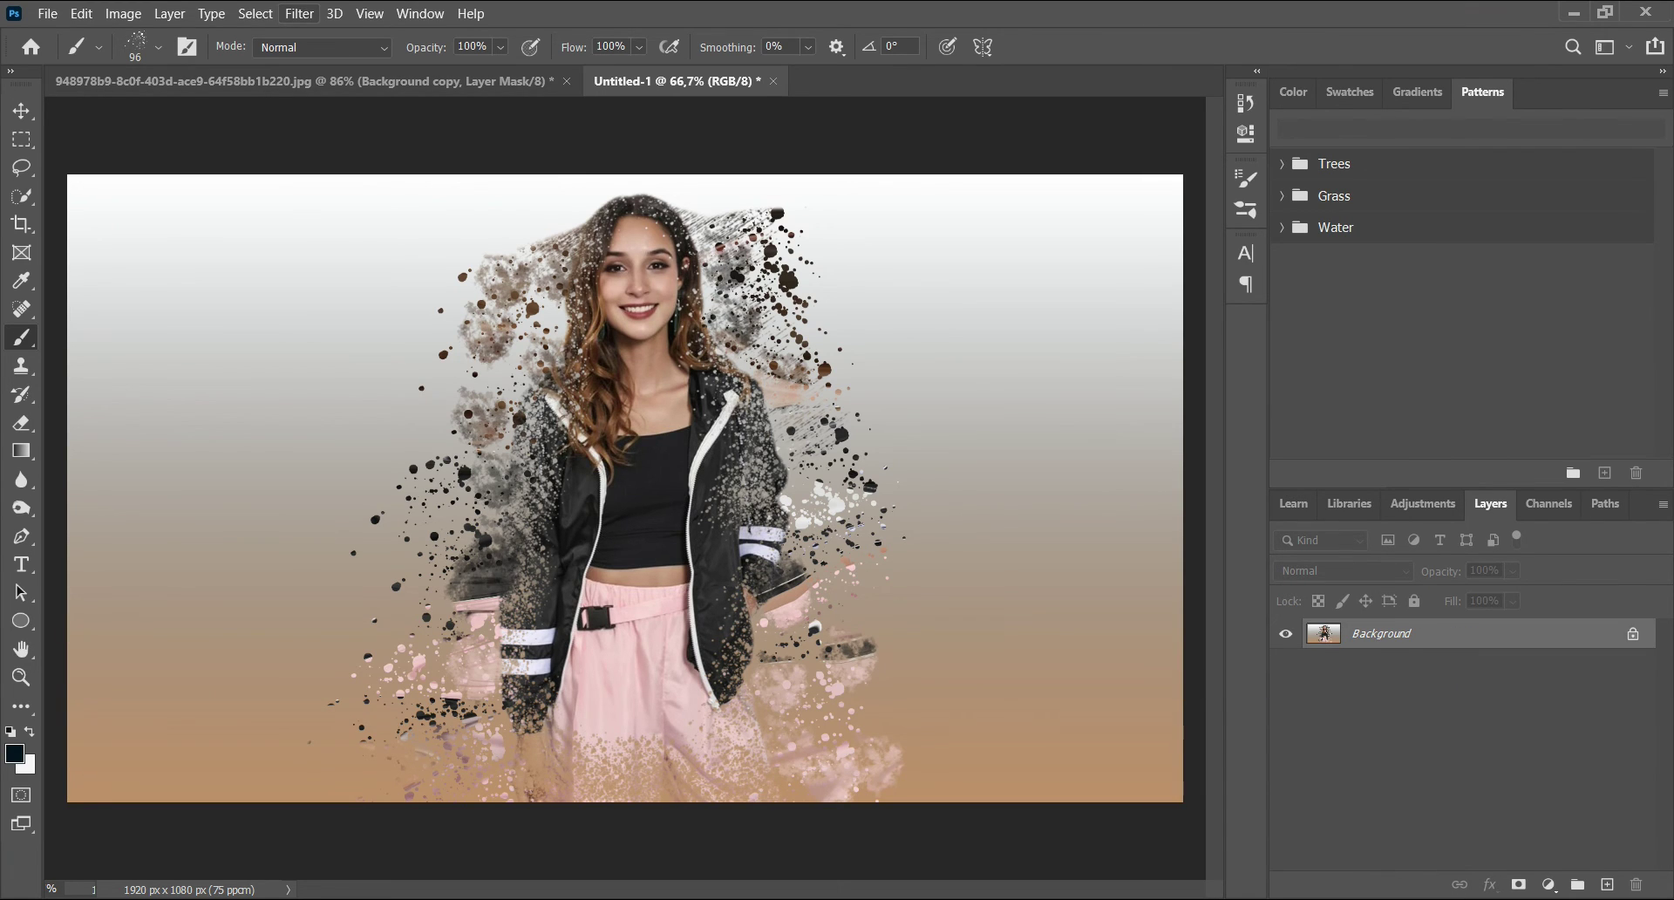
- Try the Cutout and Dry Brush artistic effects on the flattened image in the Filter Gallery
left_click(299, 13)
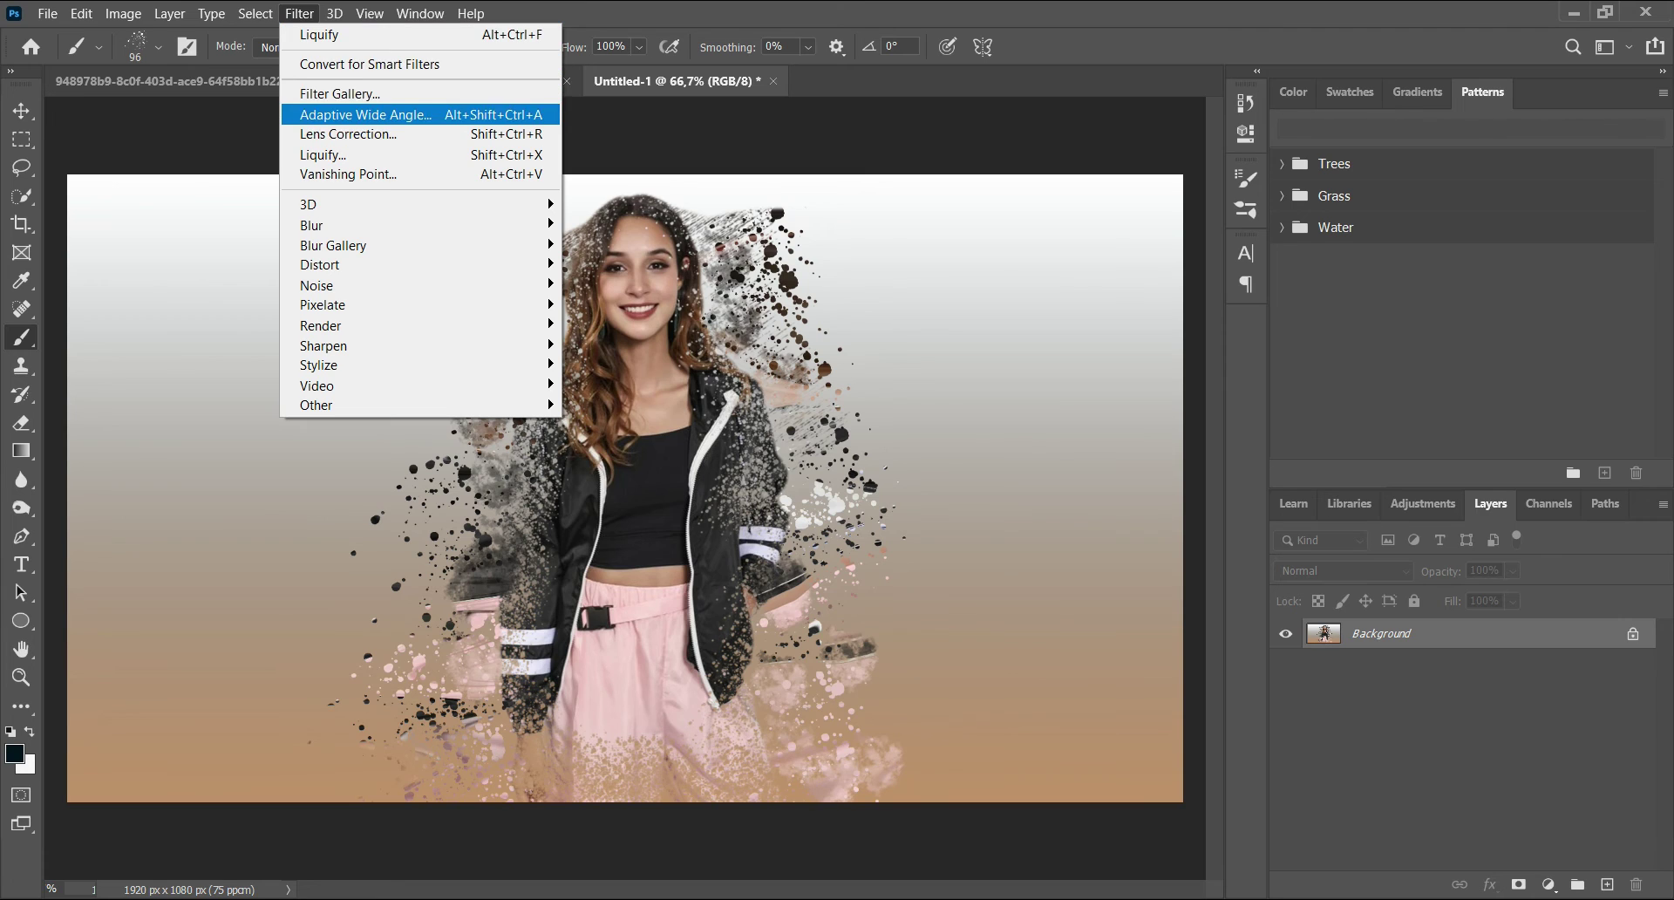
left_click(340, 94)
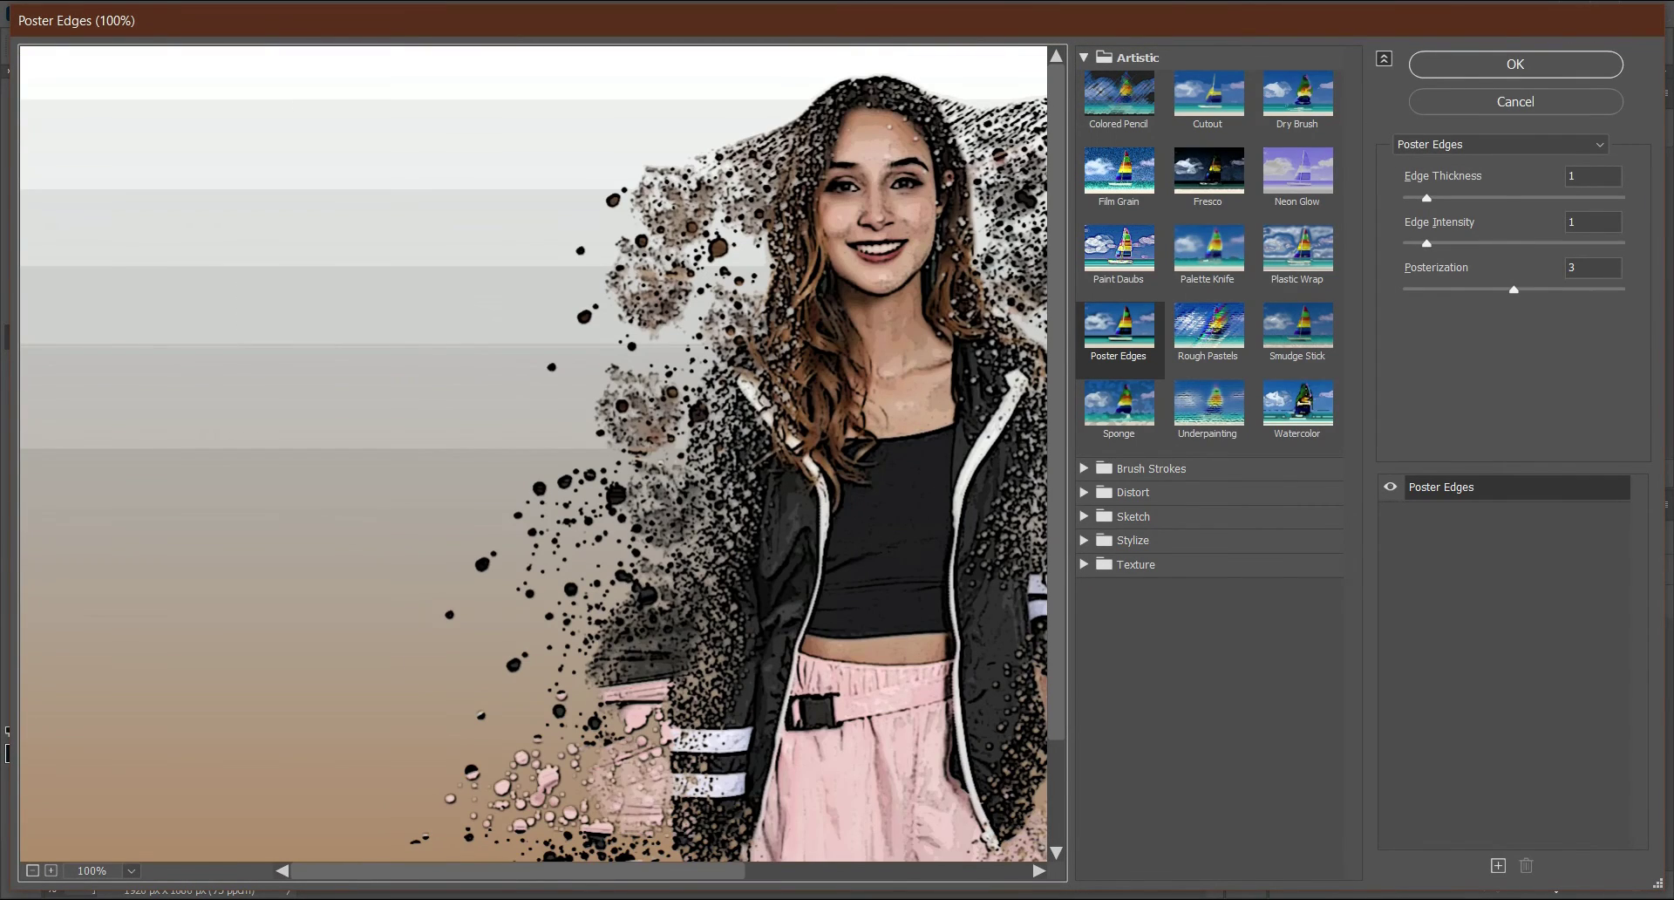
left_click_drag(680, 453, 446, 453)
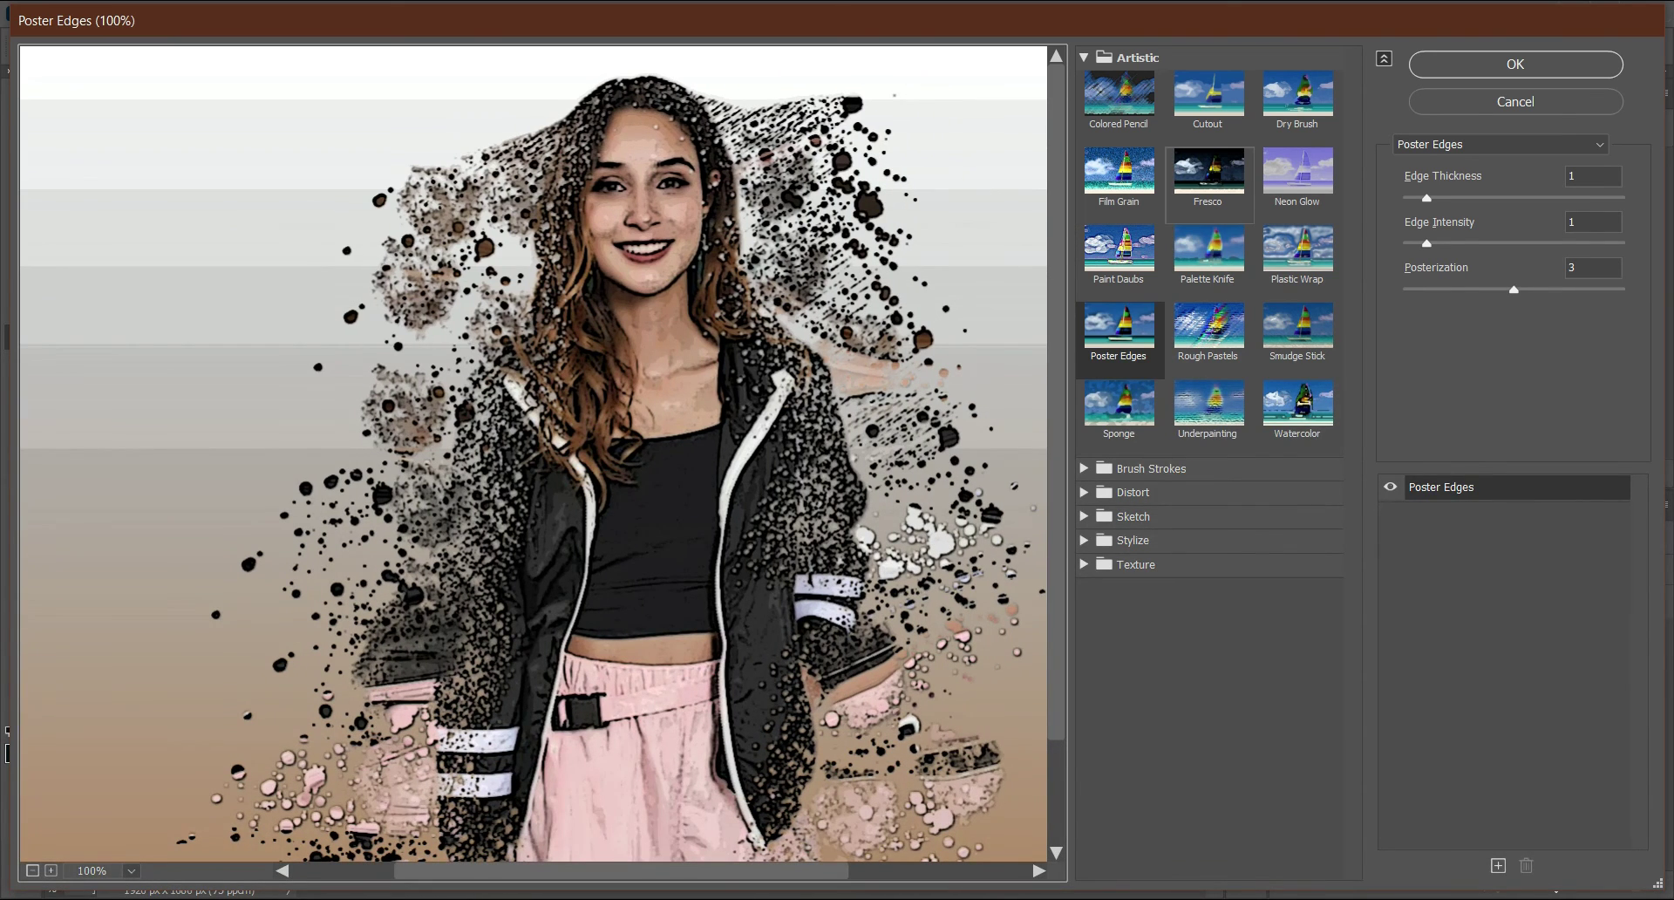
left_click(1209, 100)
left_click(1297, 100)
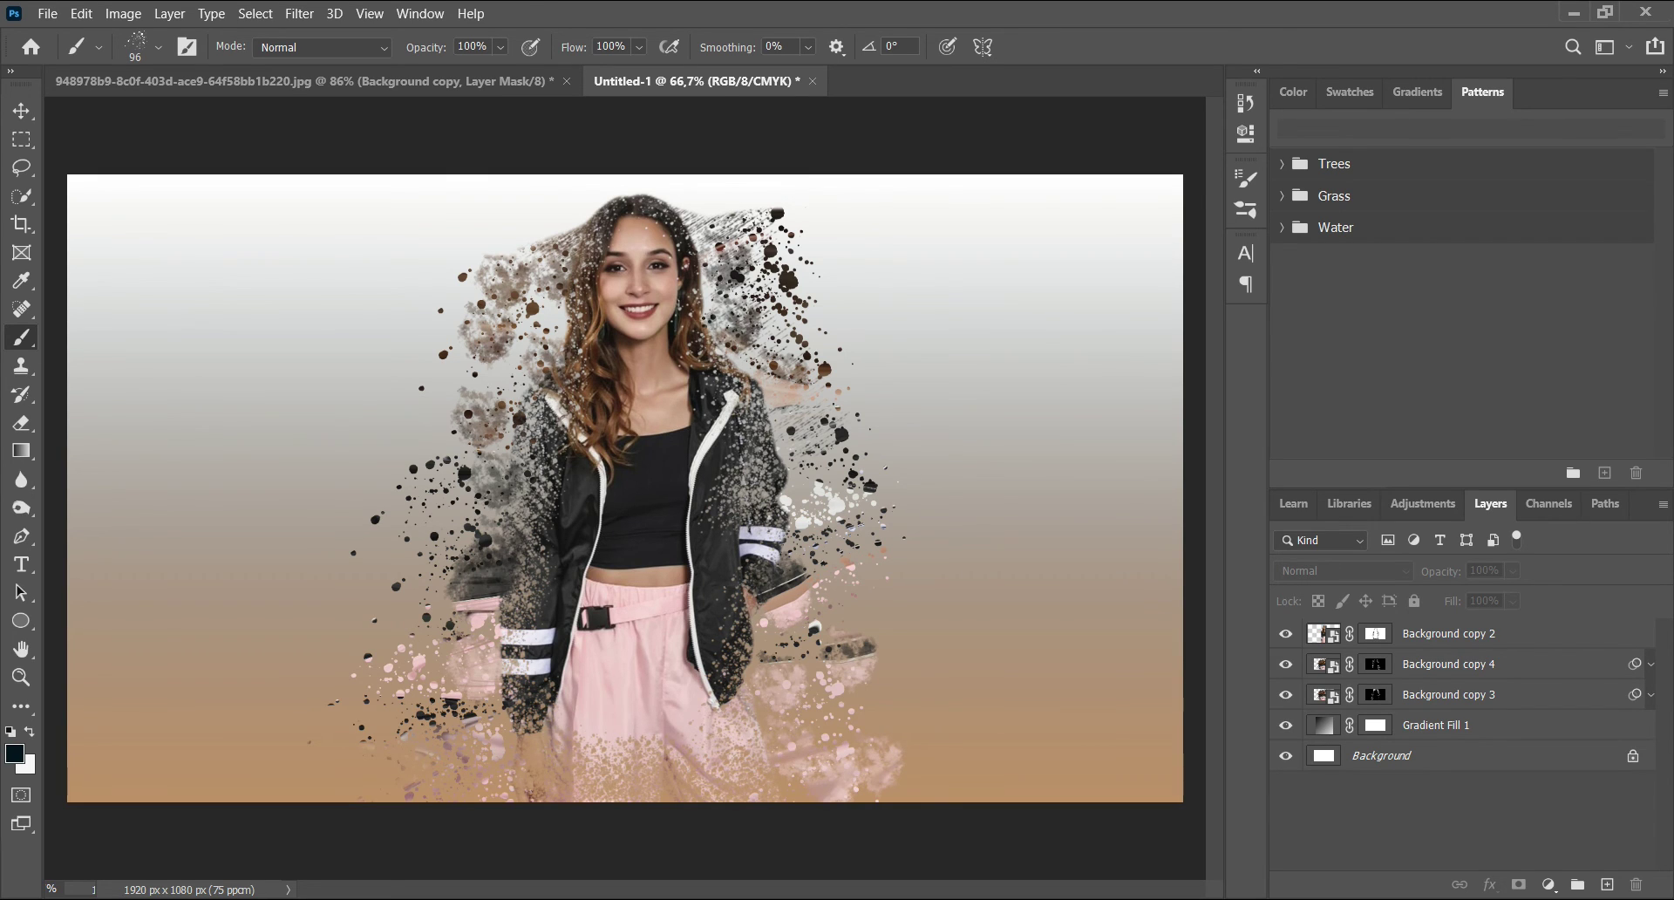
- Duplicate Background copy 2, Background copy 4, Background copy 3 and Gradient Fill 1 together
left_click(1449, 634)
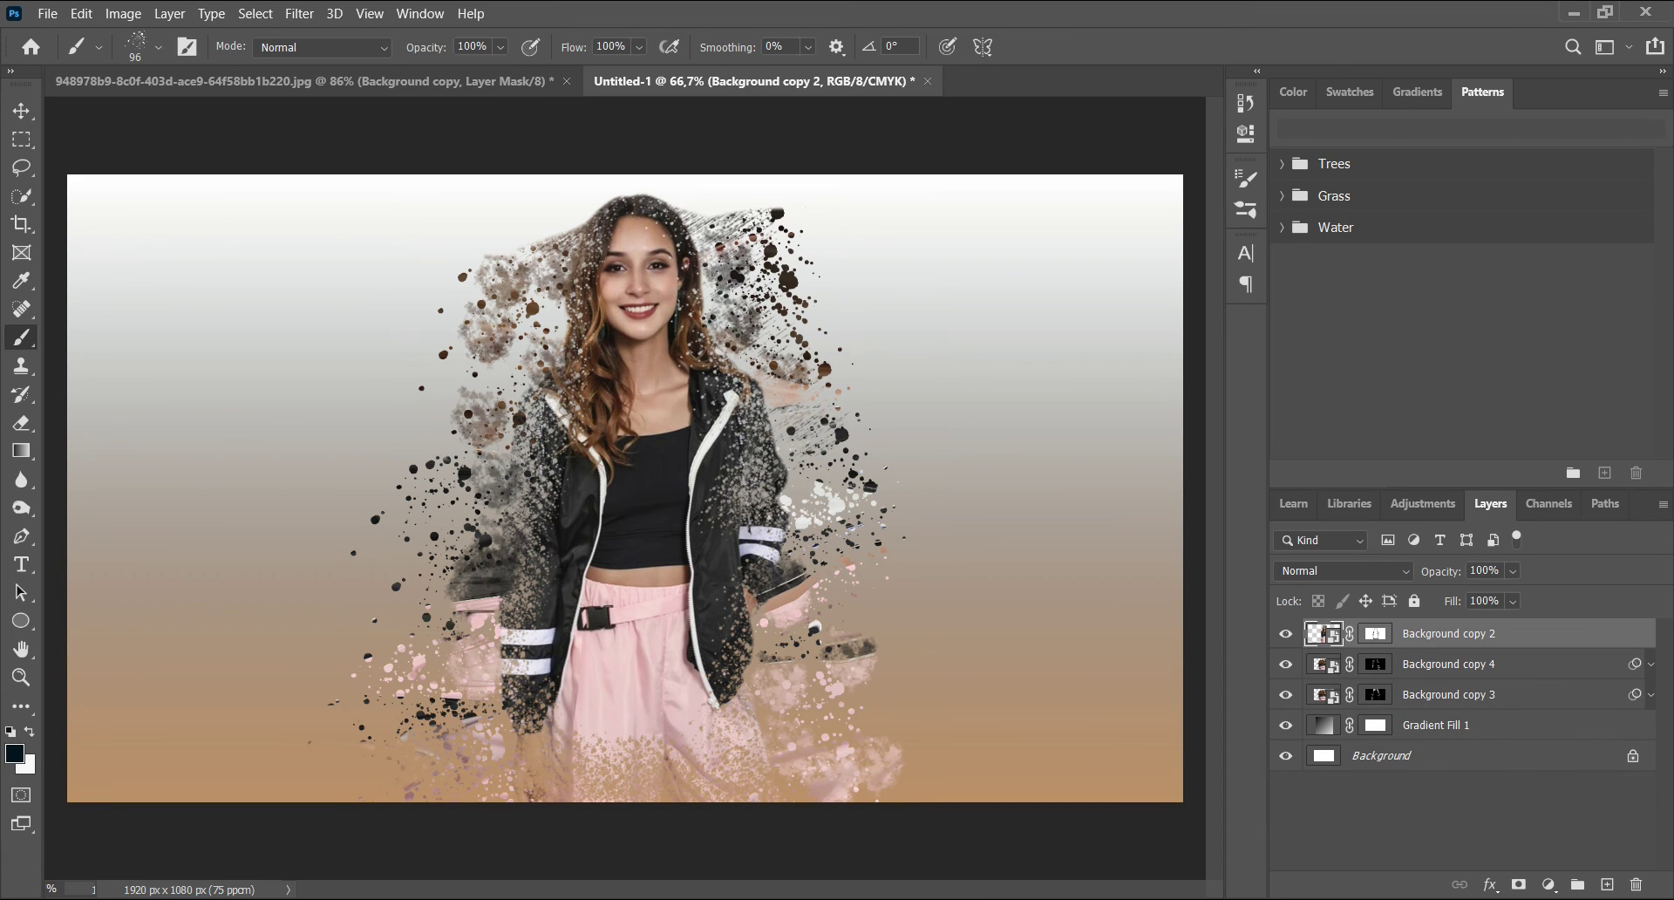
left_click(1449, 664, "ctrl")
left_click(1449, 695, "ctrl")
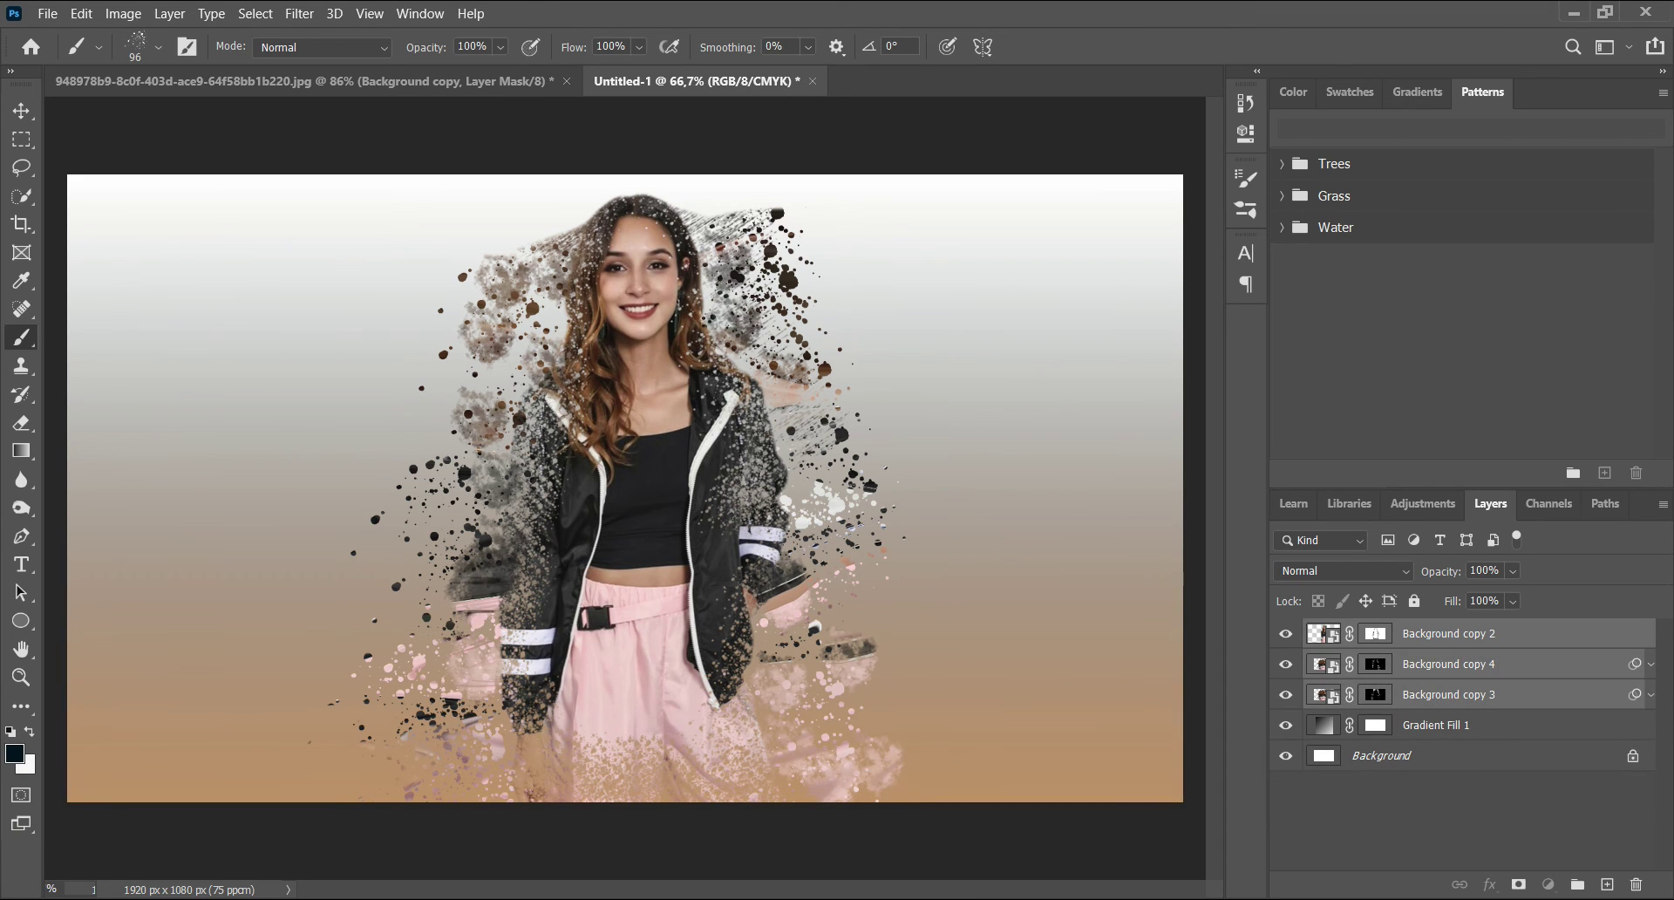
left_click(1432, 725, "ctrl")
right_click(1430, 726)
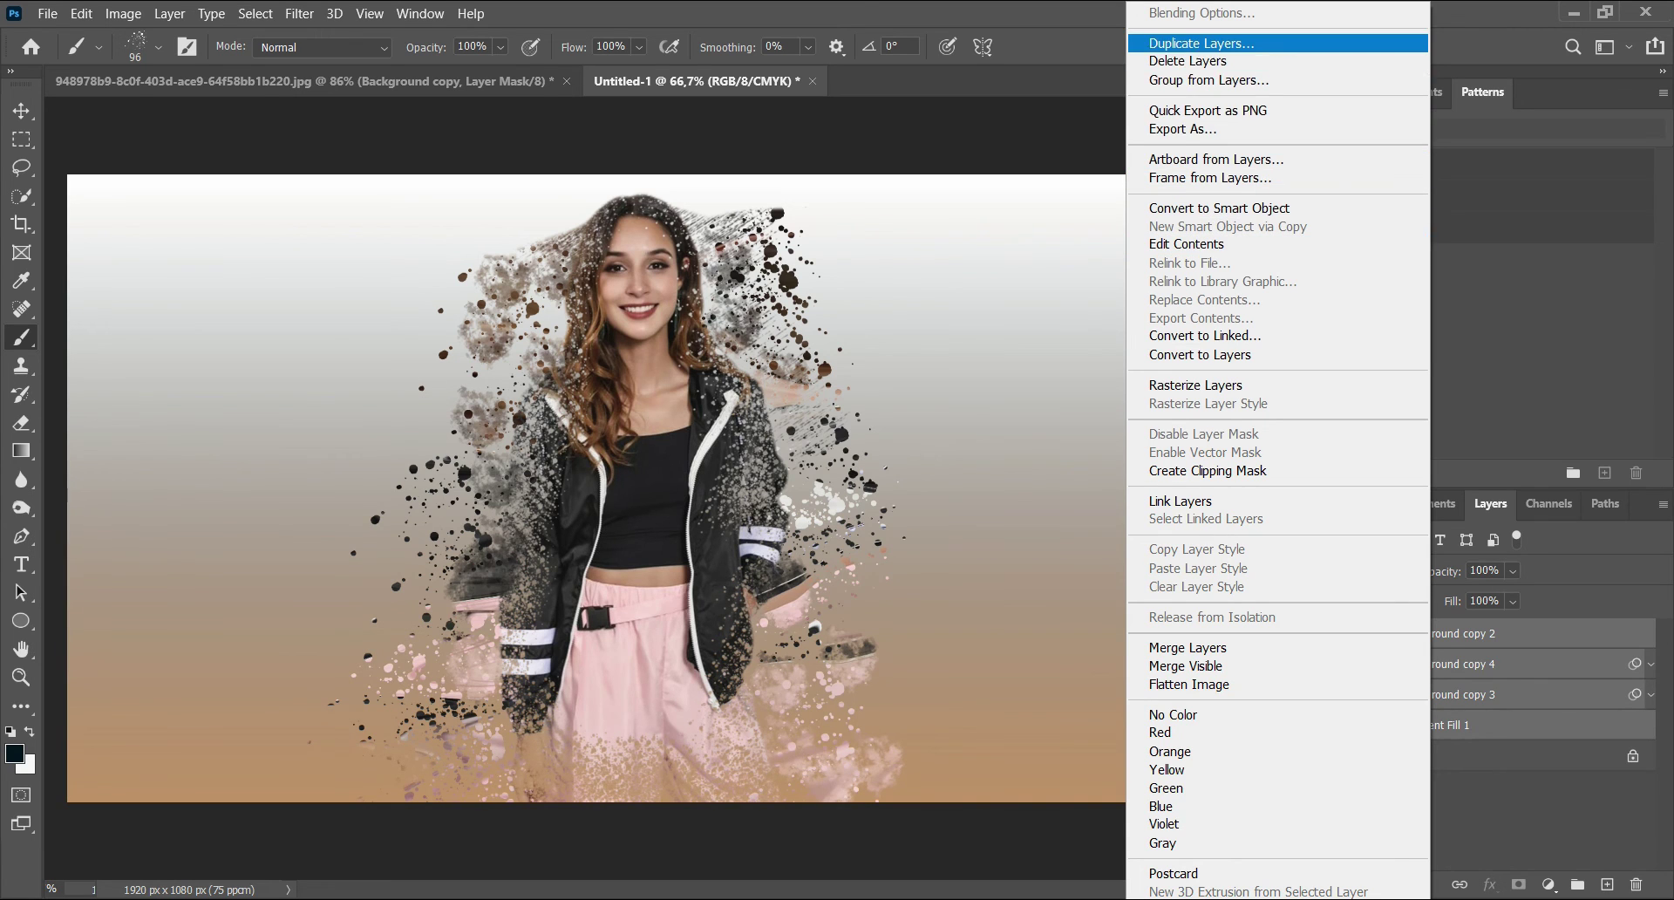
left_click(1201, 42)
left_click(1018, 244)
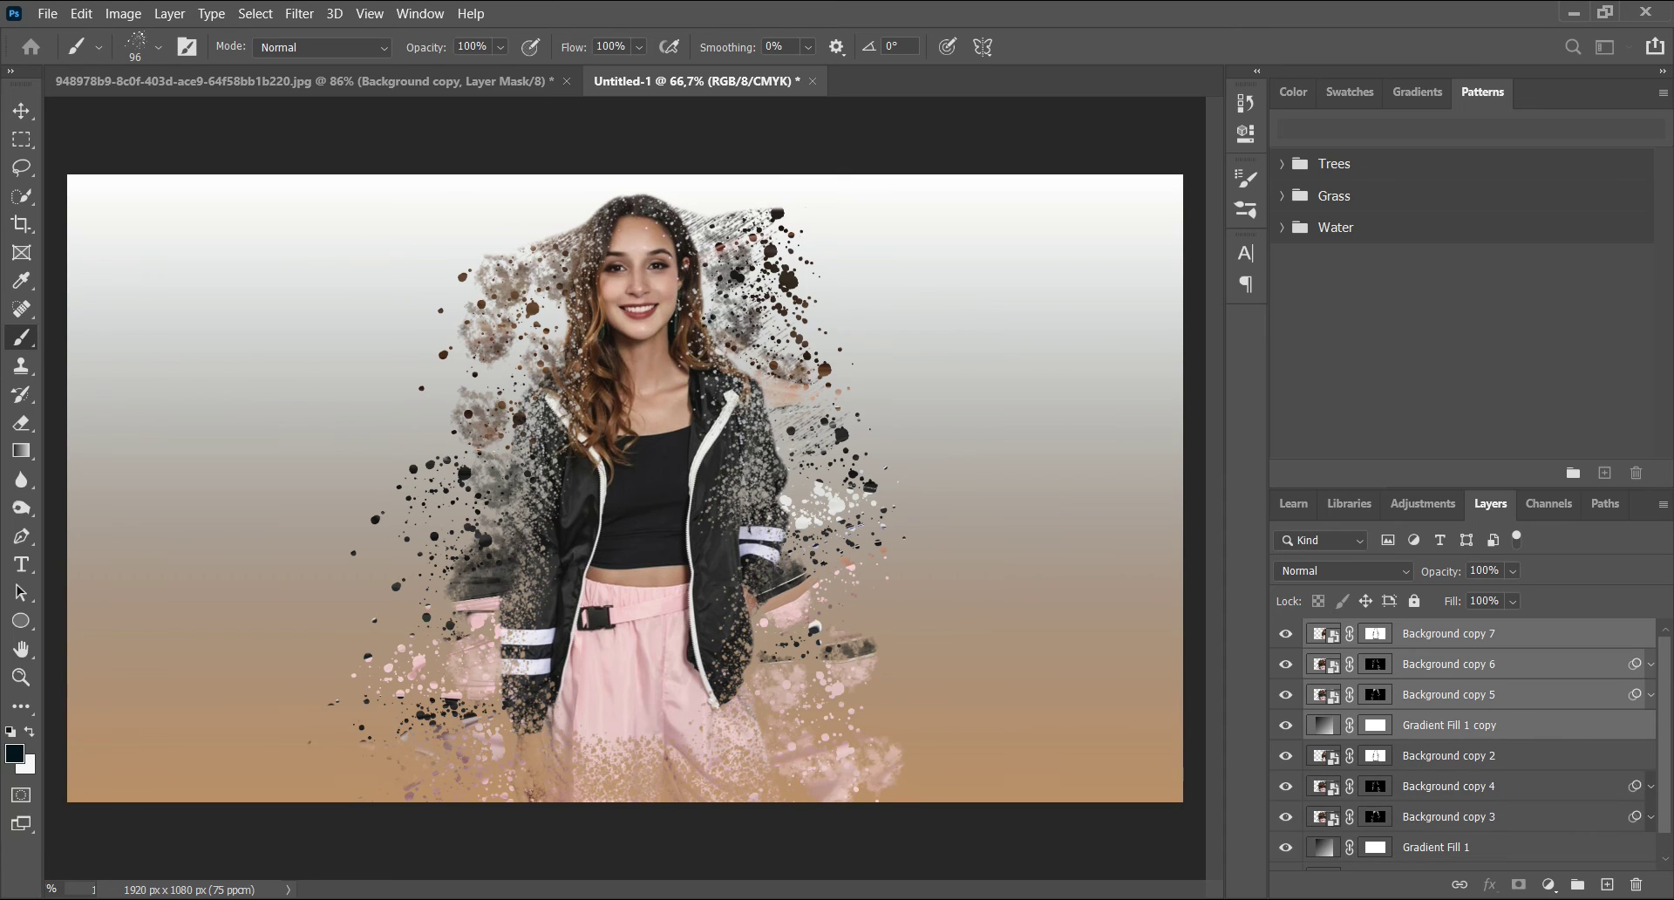
- Merge the four selected duplicate layers into one layer and convert it to a smart object
right_click(1467, 641)
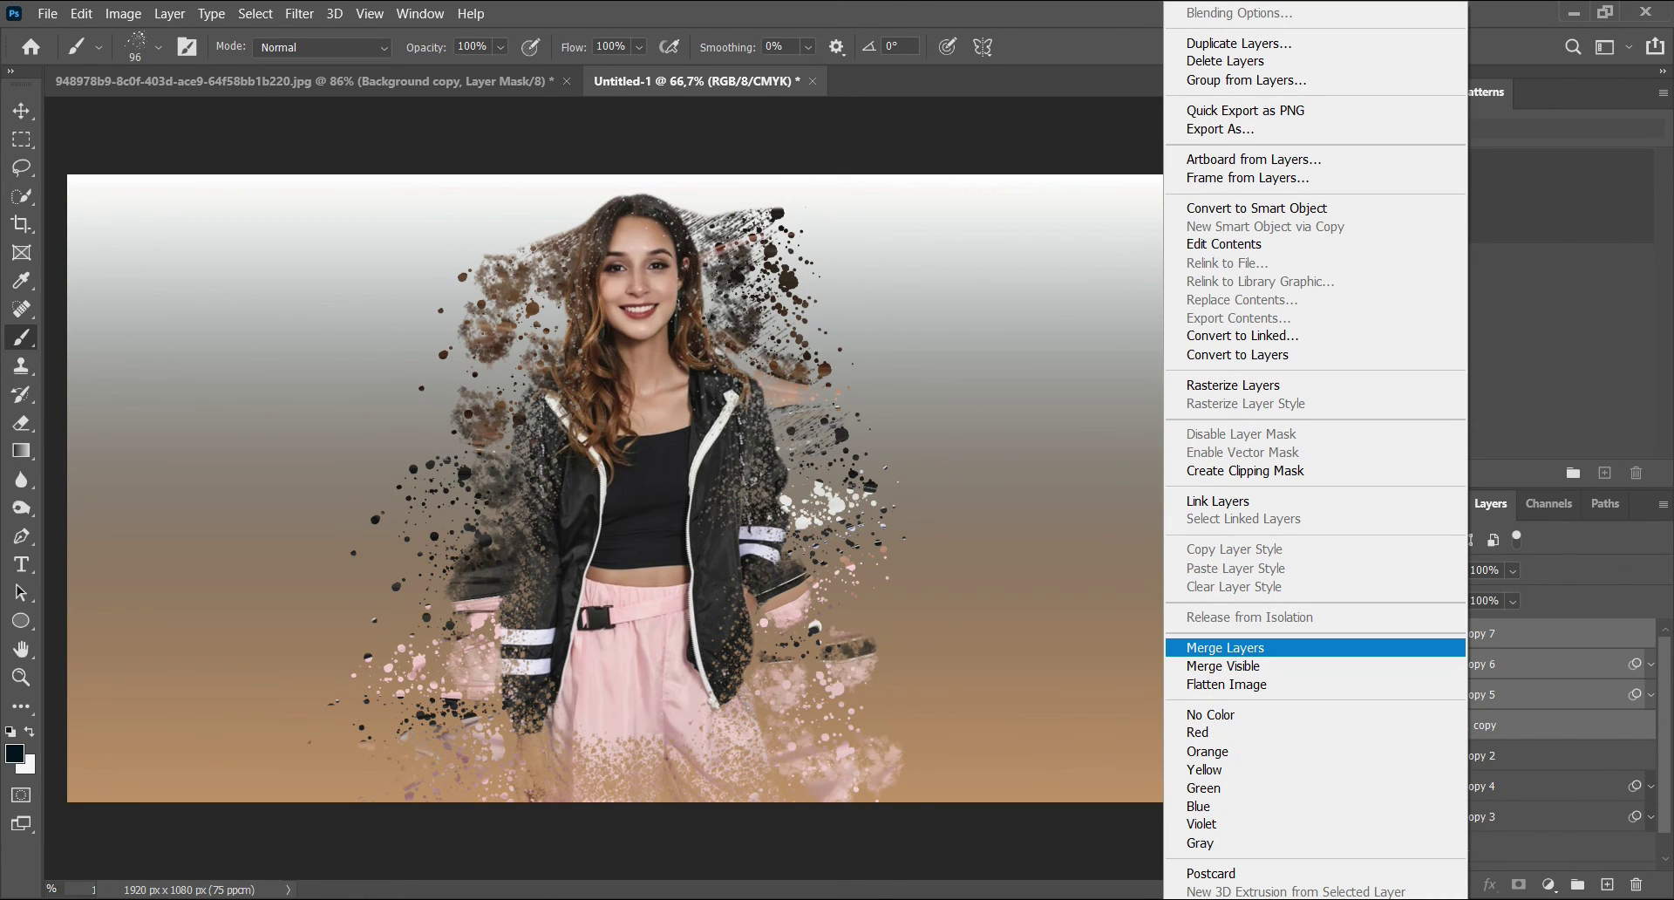
left_click(1225, 647)
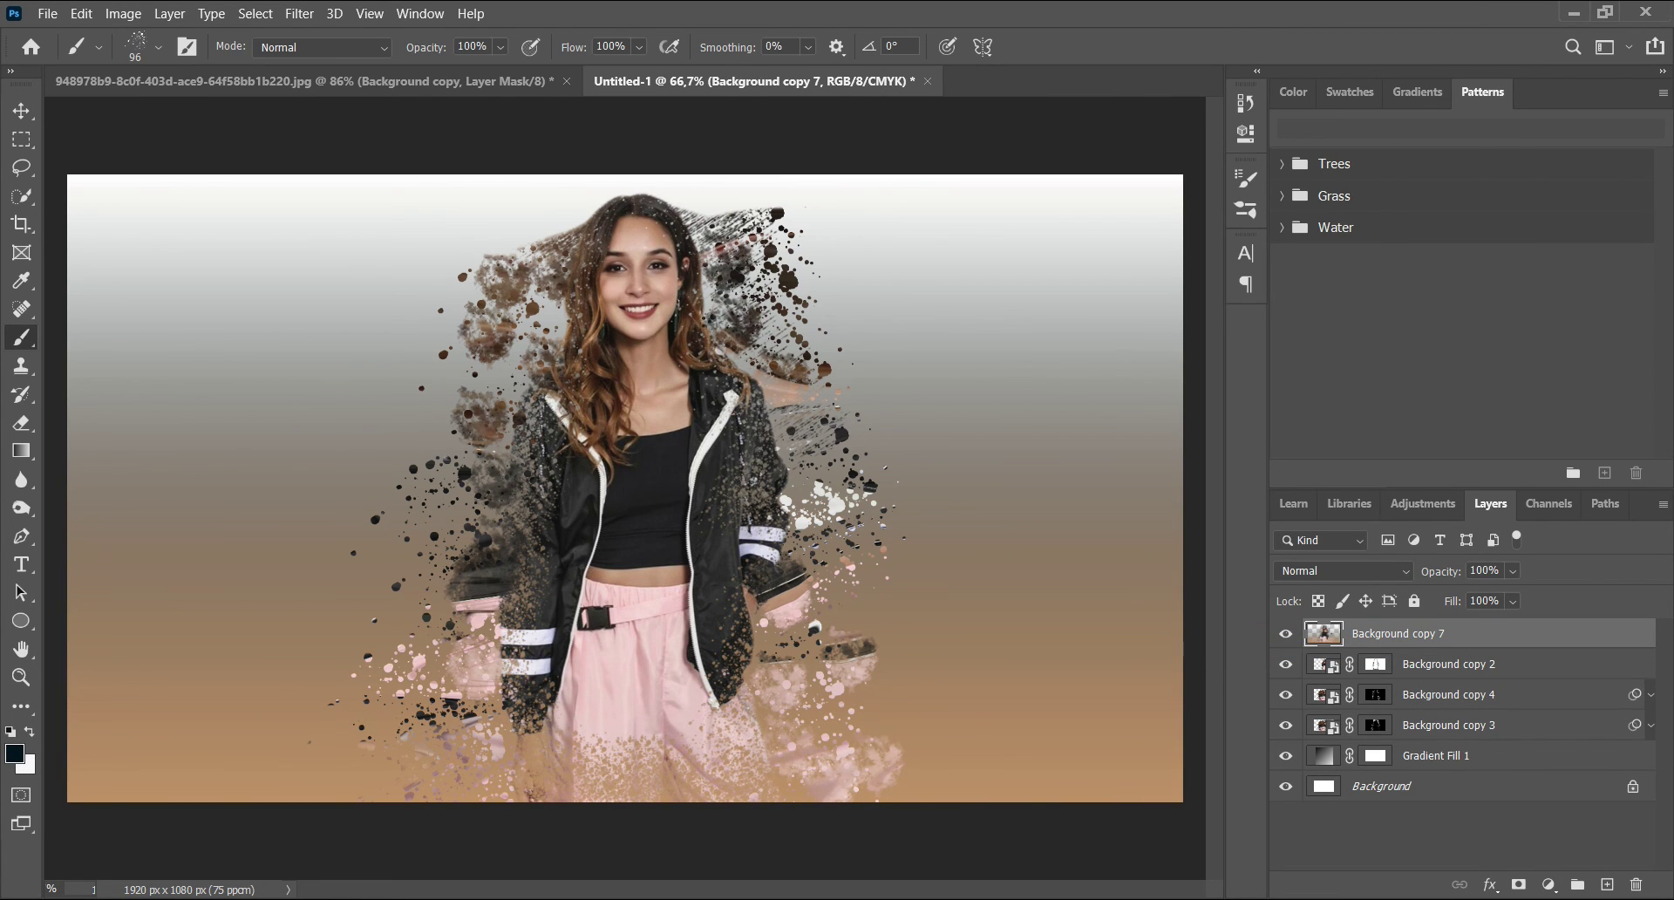
right_click(1393, 635)
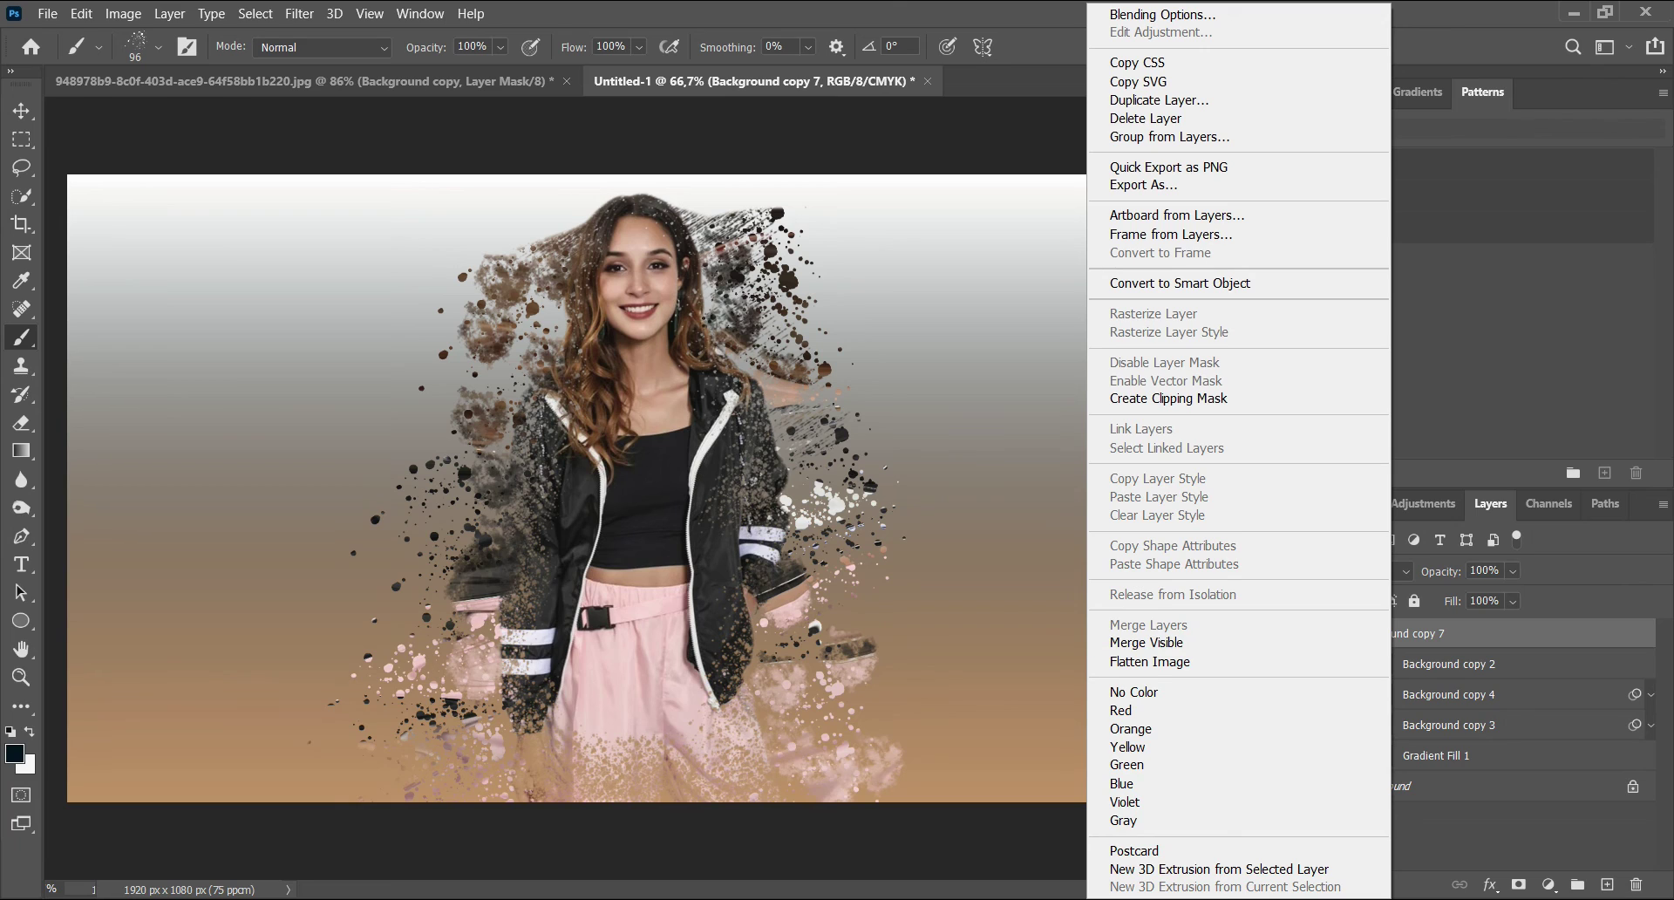
left_click(1180, 282)
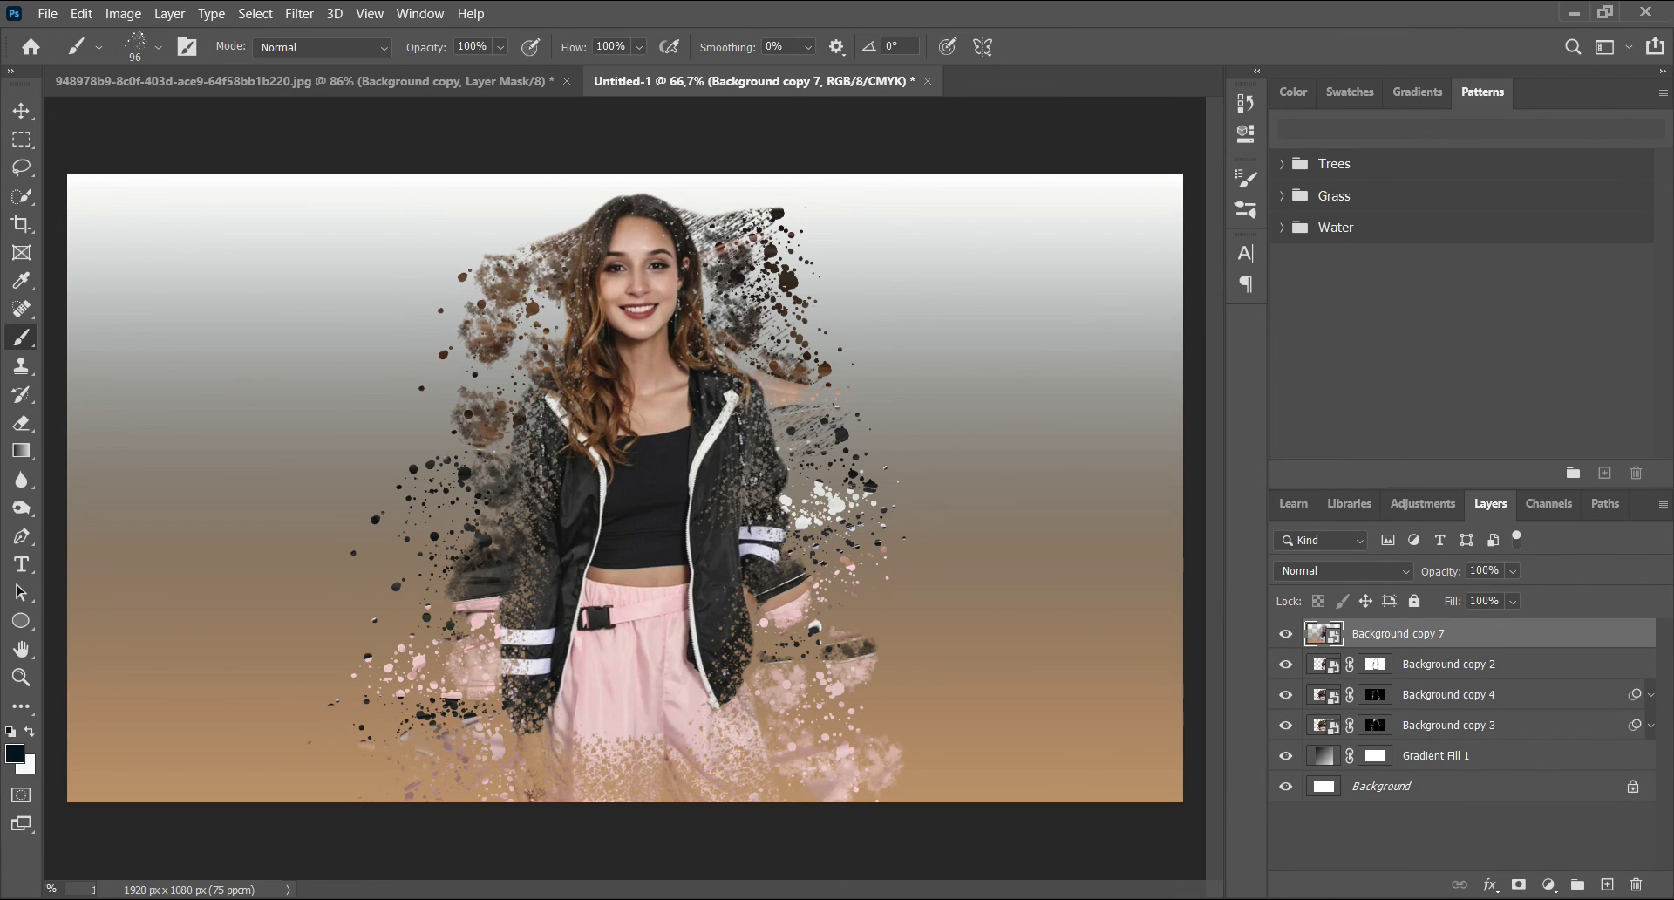
- Apply an Exposure adjustment to the merged smart object with exposure +0,97, offset +0,0771 and gamma correction 0,55
left_click(123, 13)
mouse_move(157, 64)
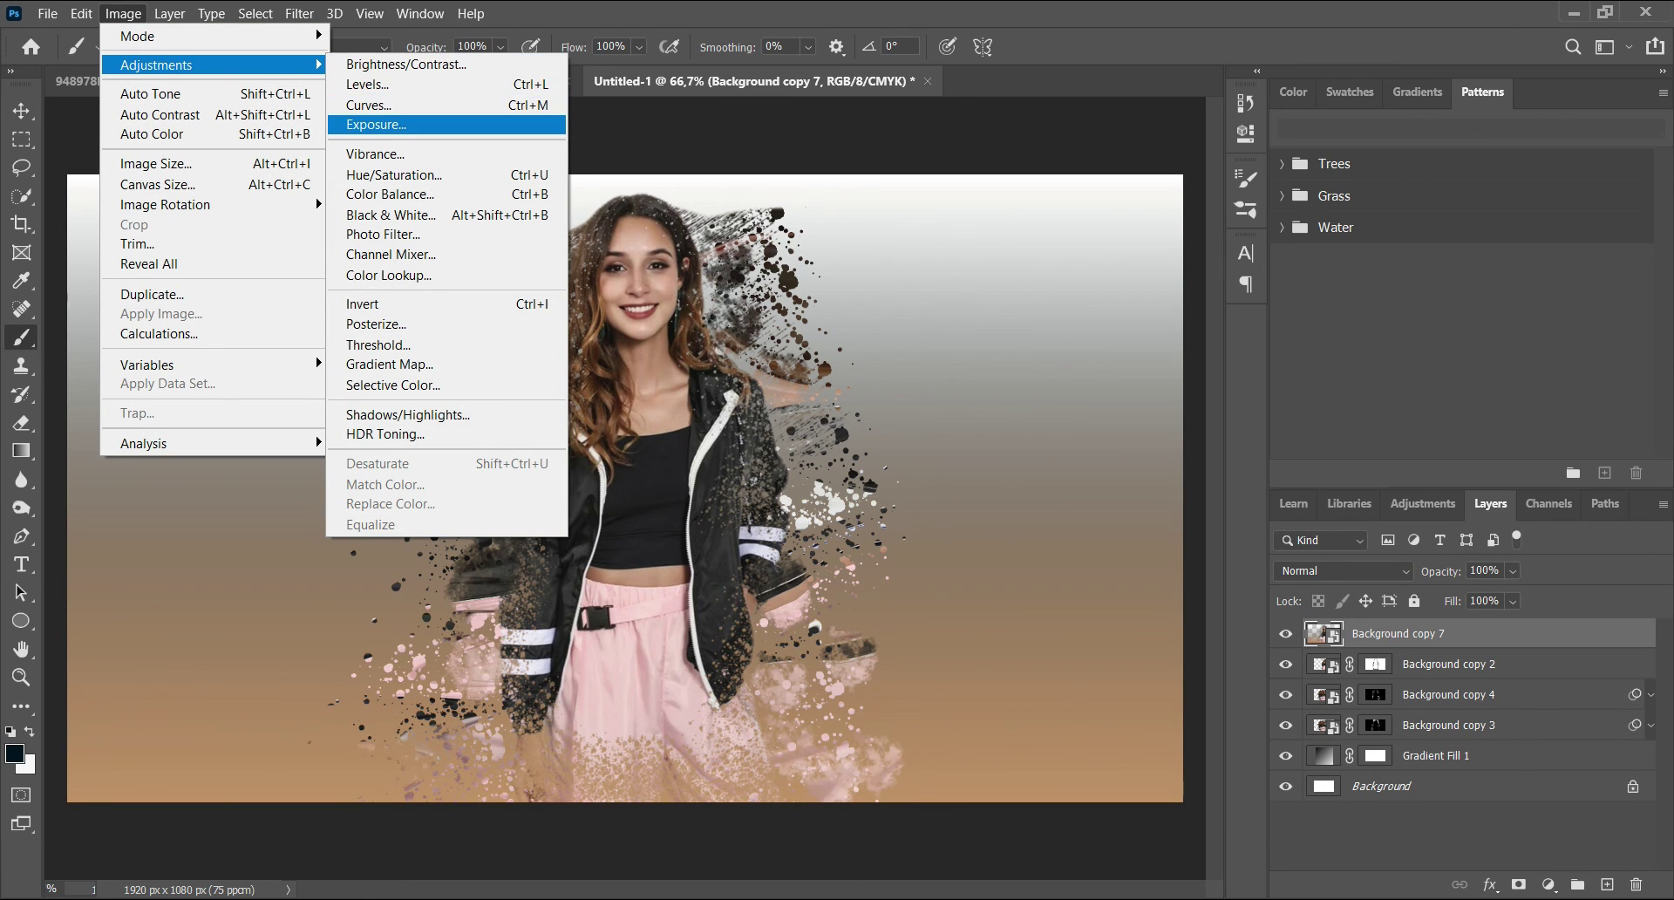
left_click(376, 124)
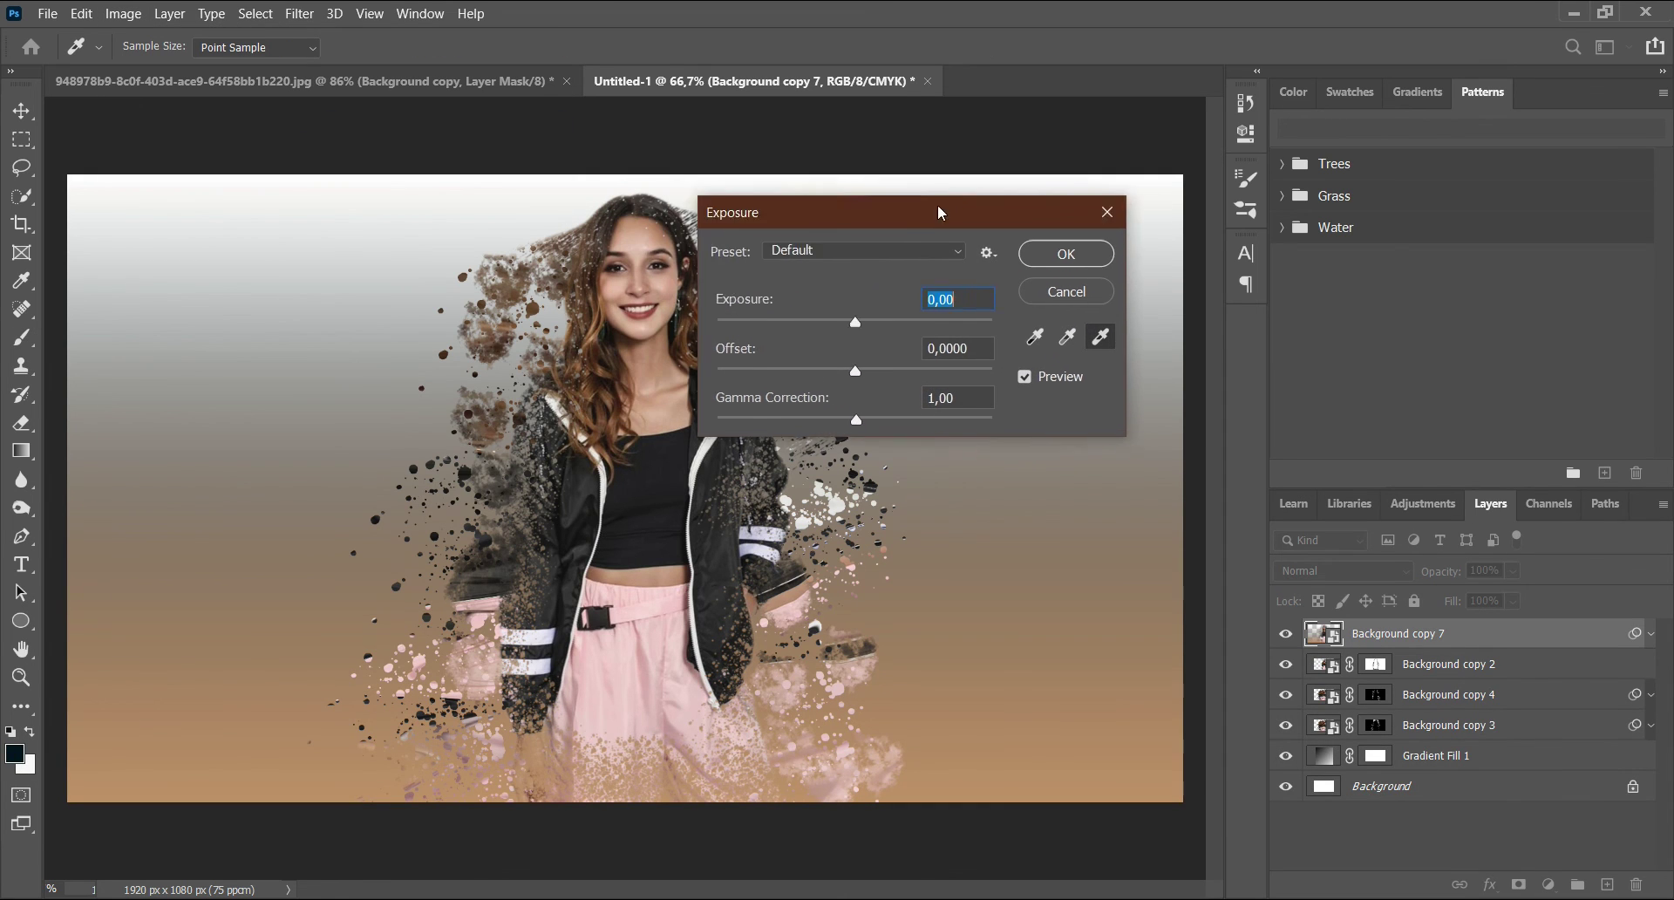
left_click_drag(940, 213, 1086, 223)
type("+1,34")
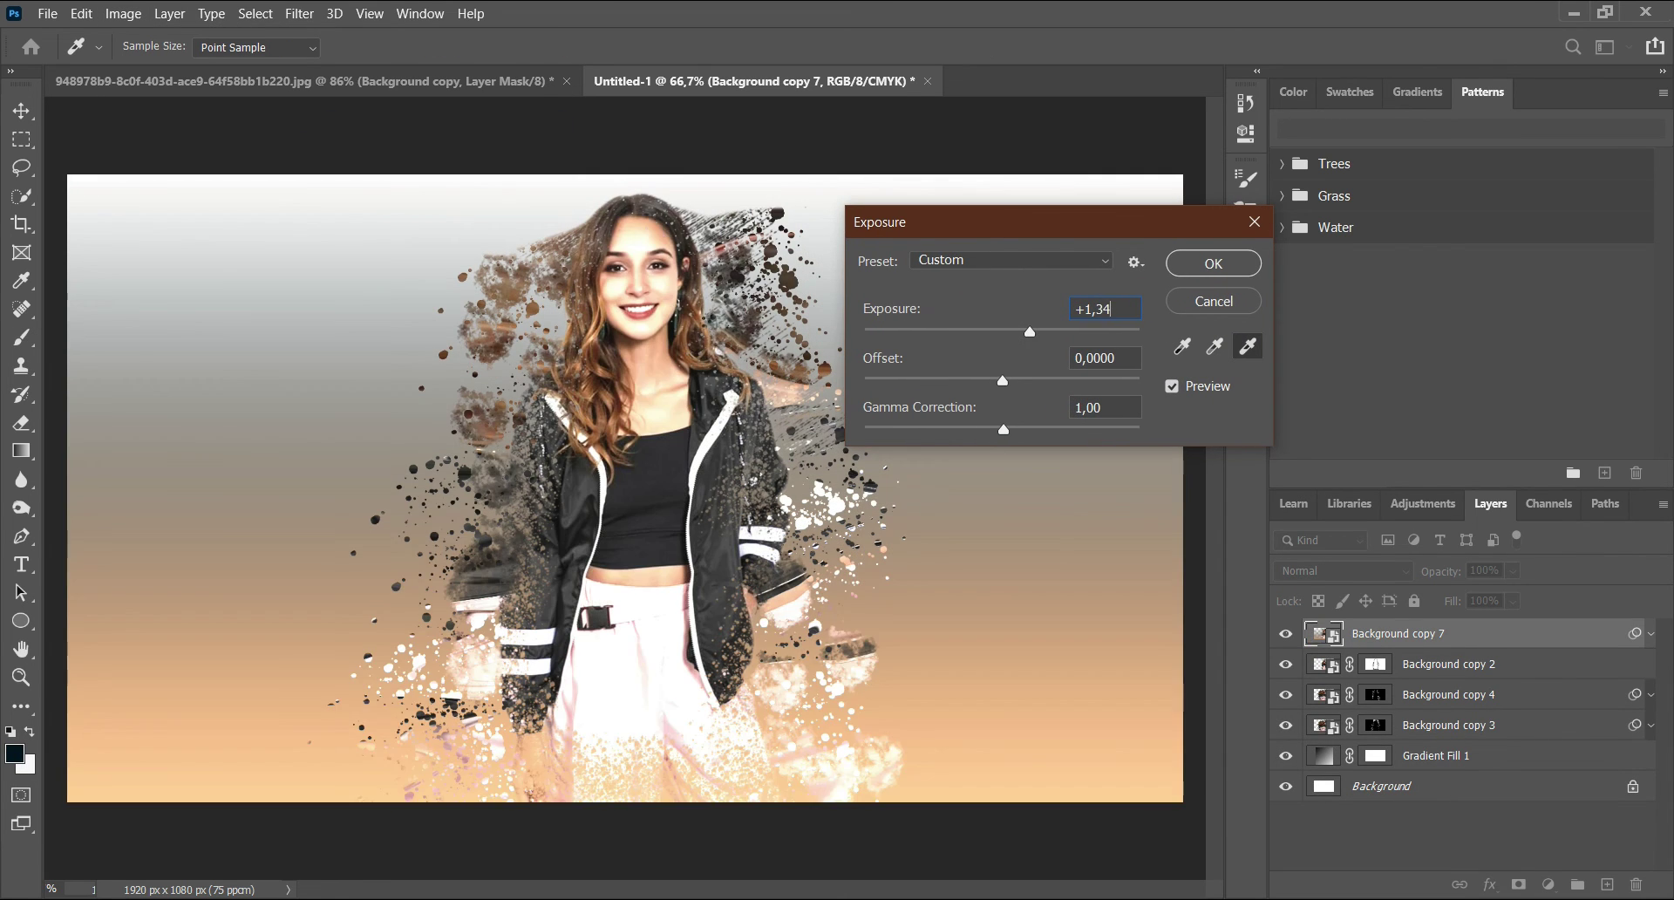
left_click_drag(1030, 332, 1022, 332)
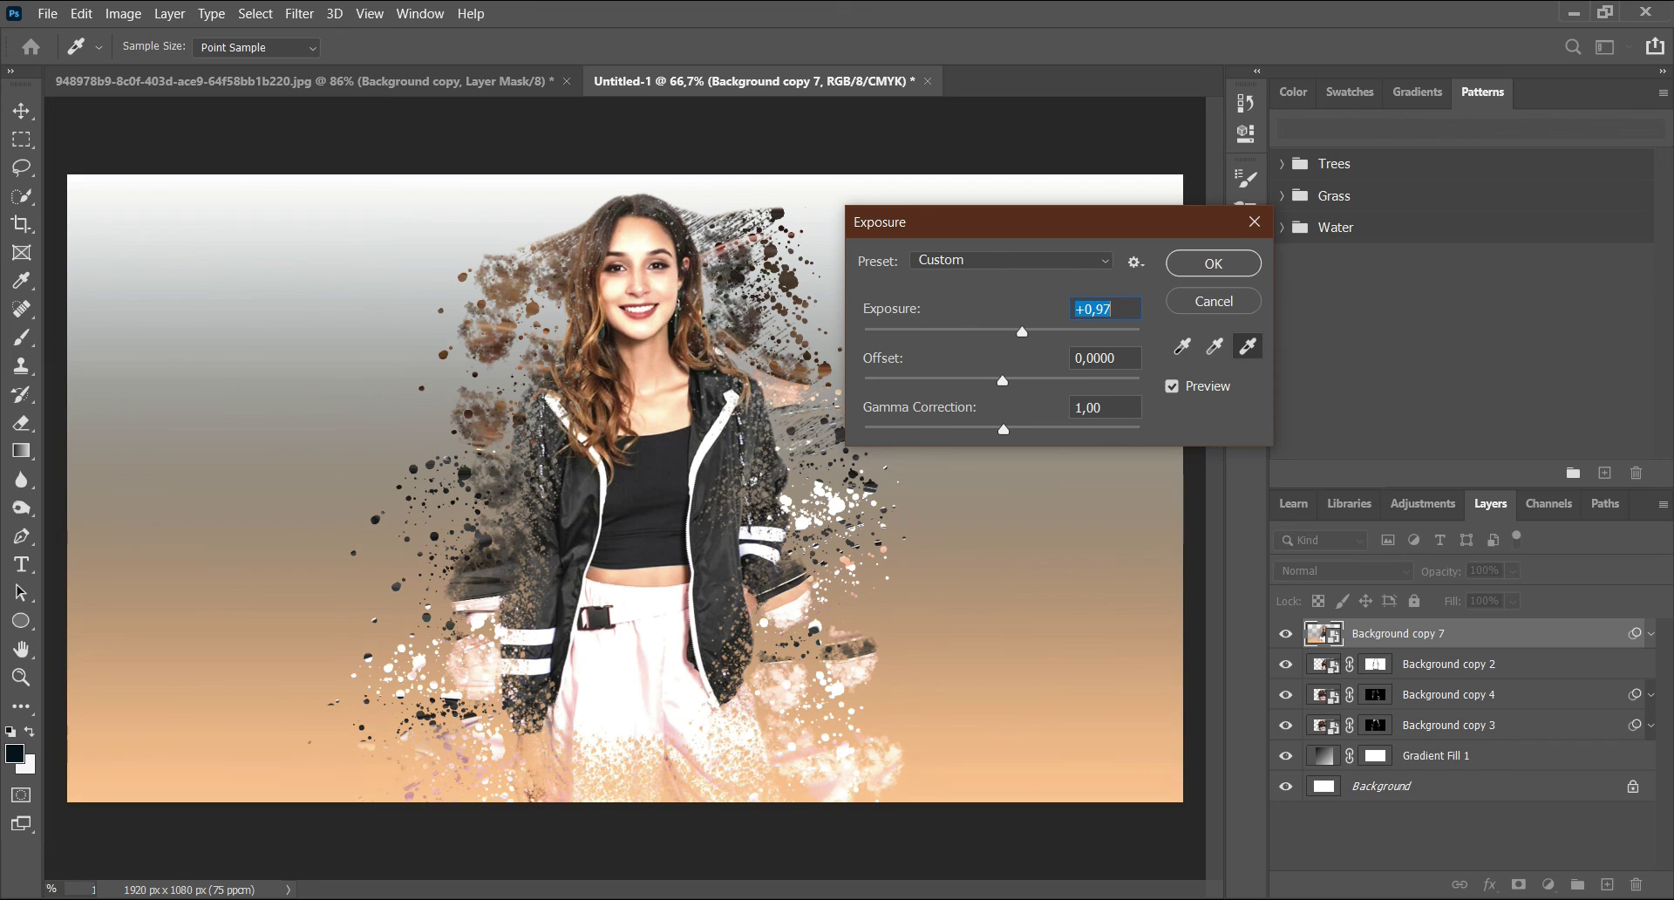
left_click_drag(1003, 381, 1064, 429)
key("Tab")
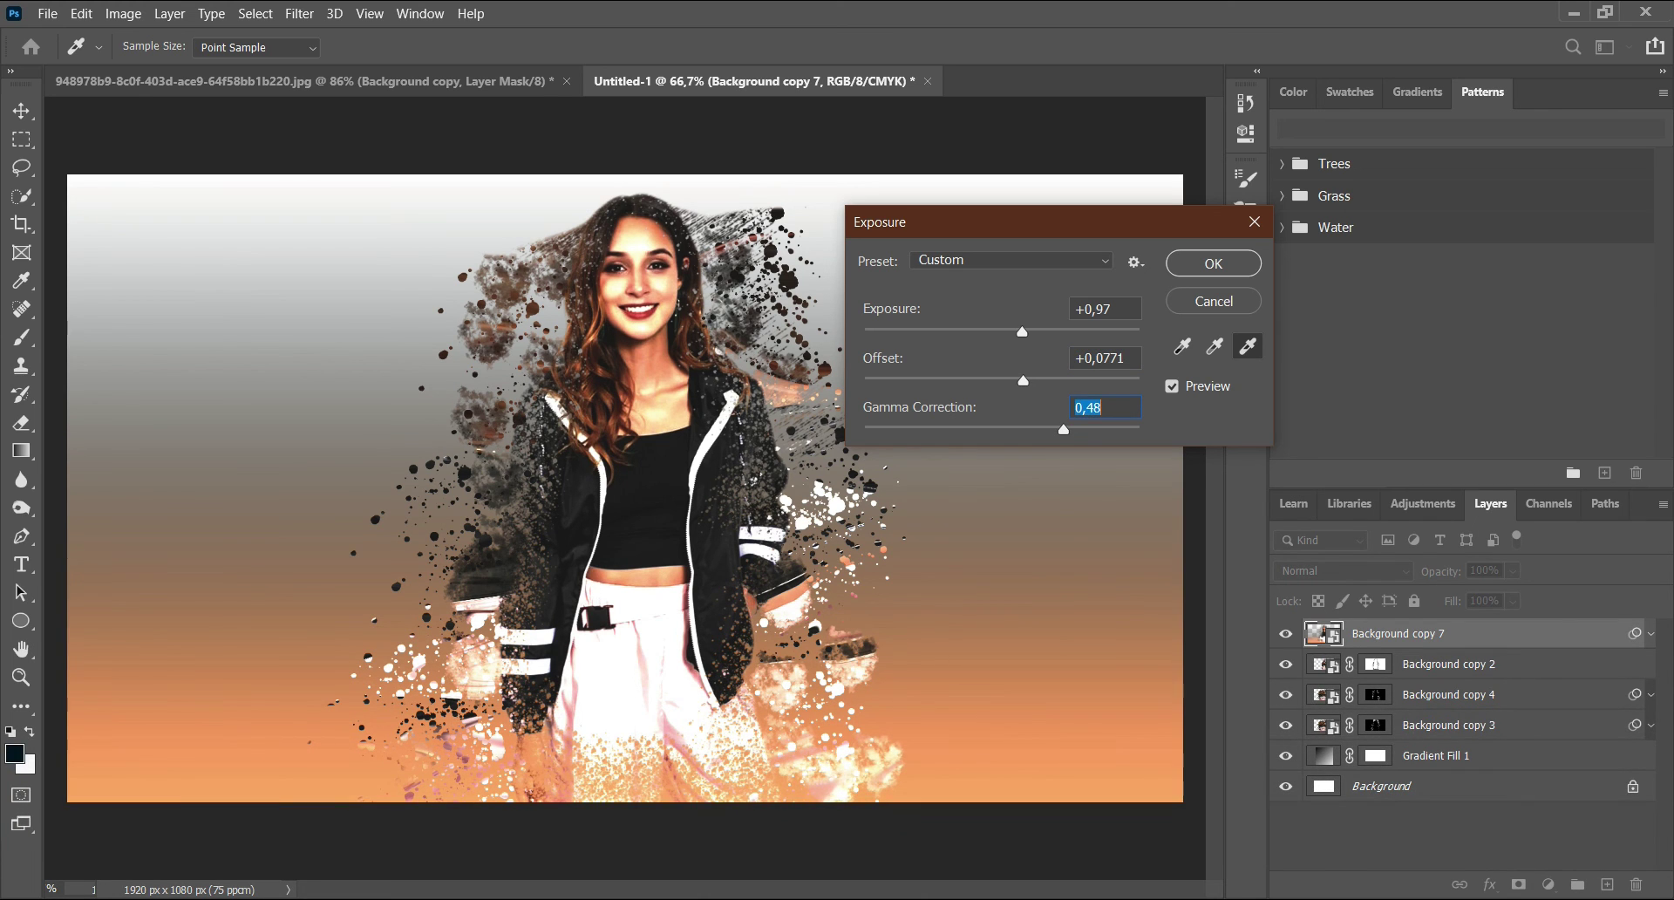
left_click_drag(1063, 429, 1053, 429)
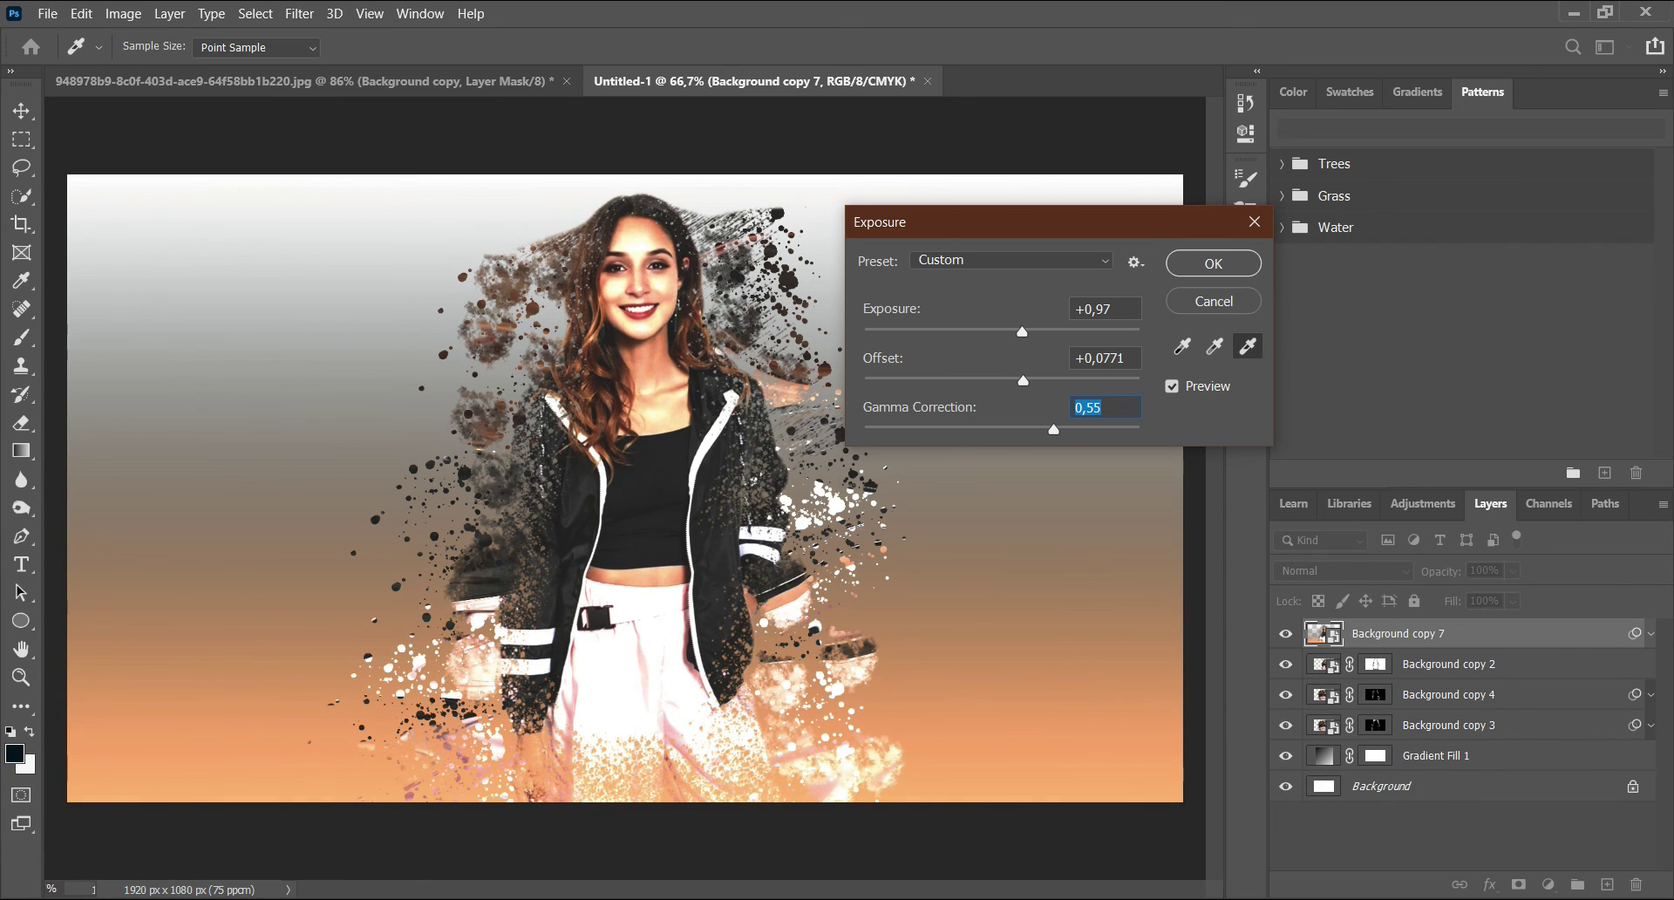
key("Return")
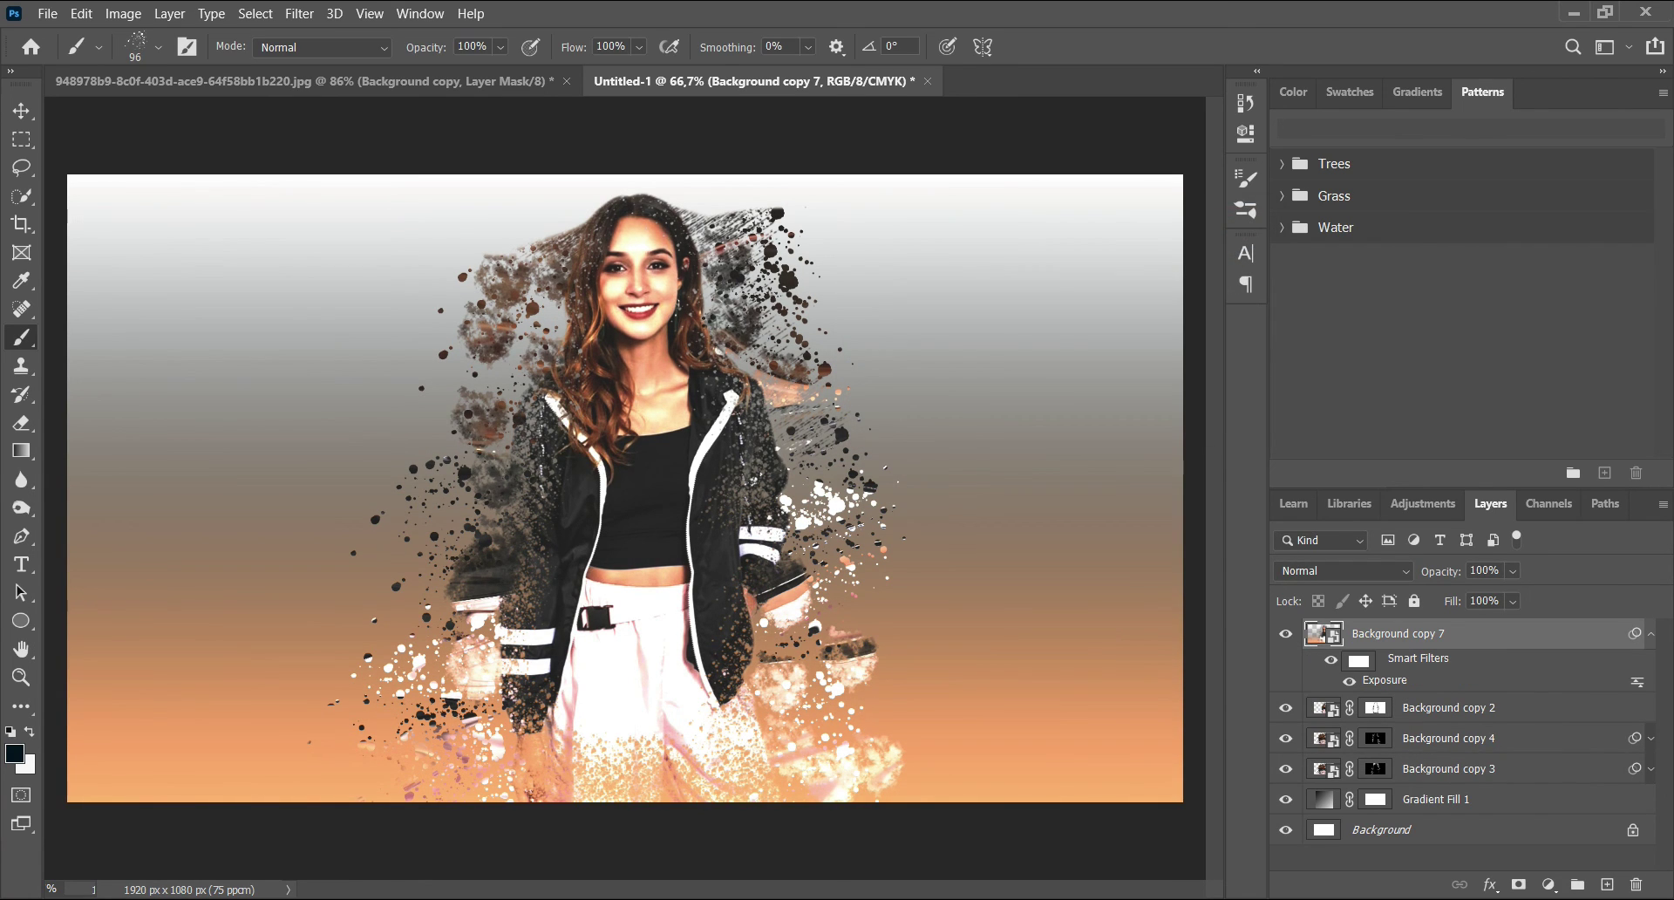
- Add a Curves adjustment layer above the merged smart object and move its RGB black point inward to deepen the shadows
left_click(1548, 884)
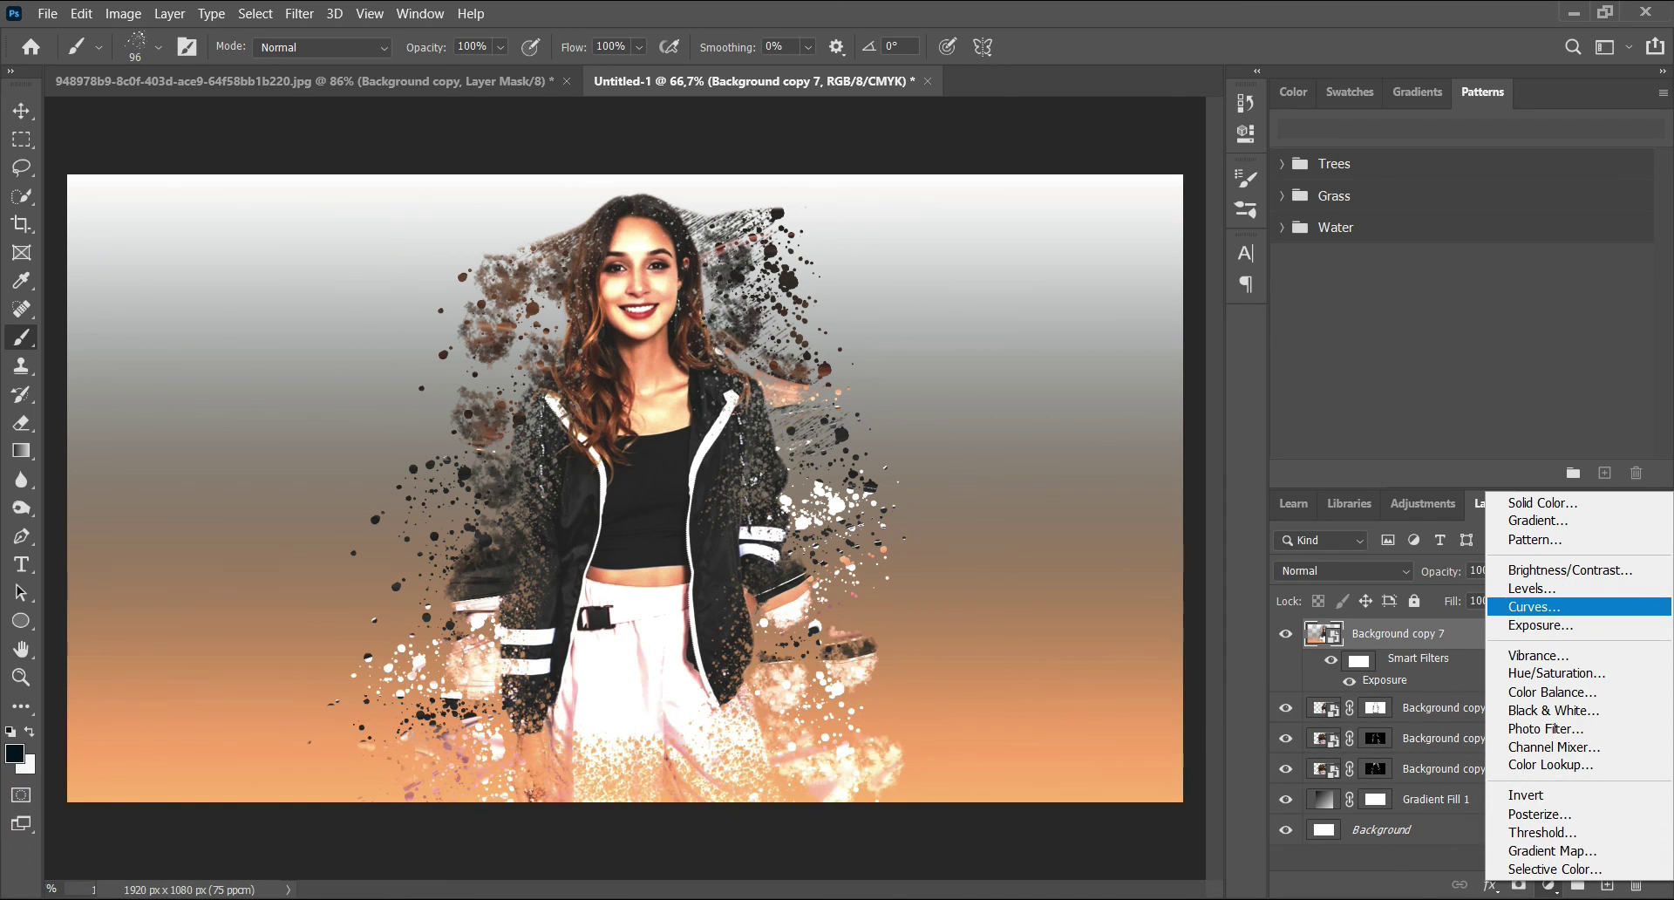
left_click(1539, 606)
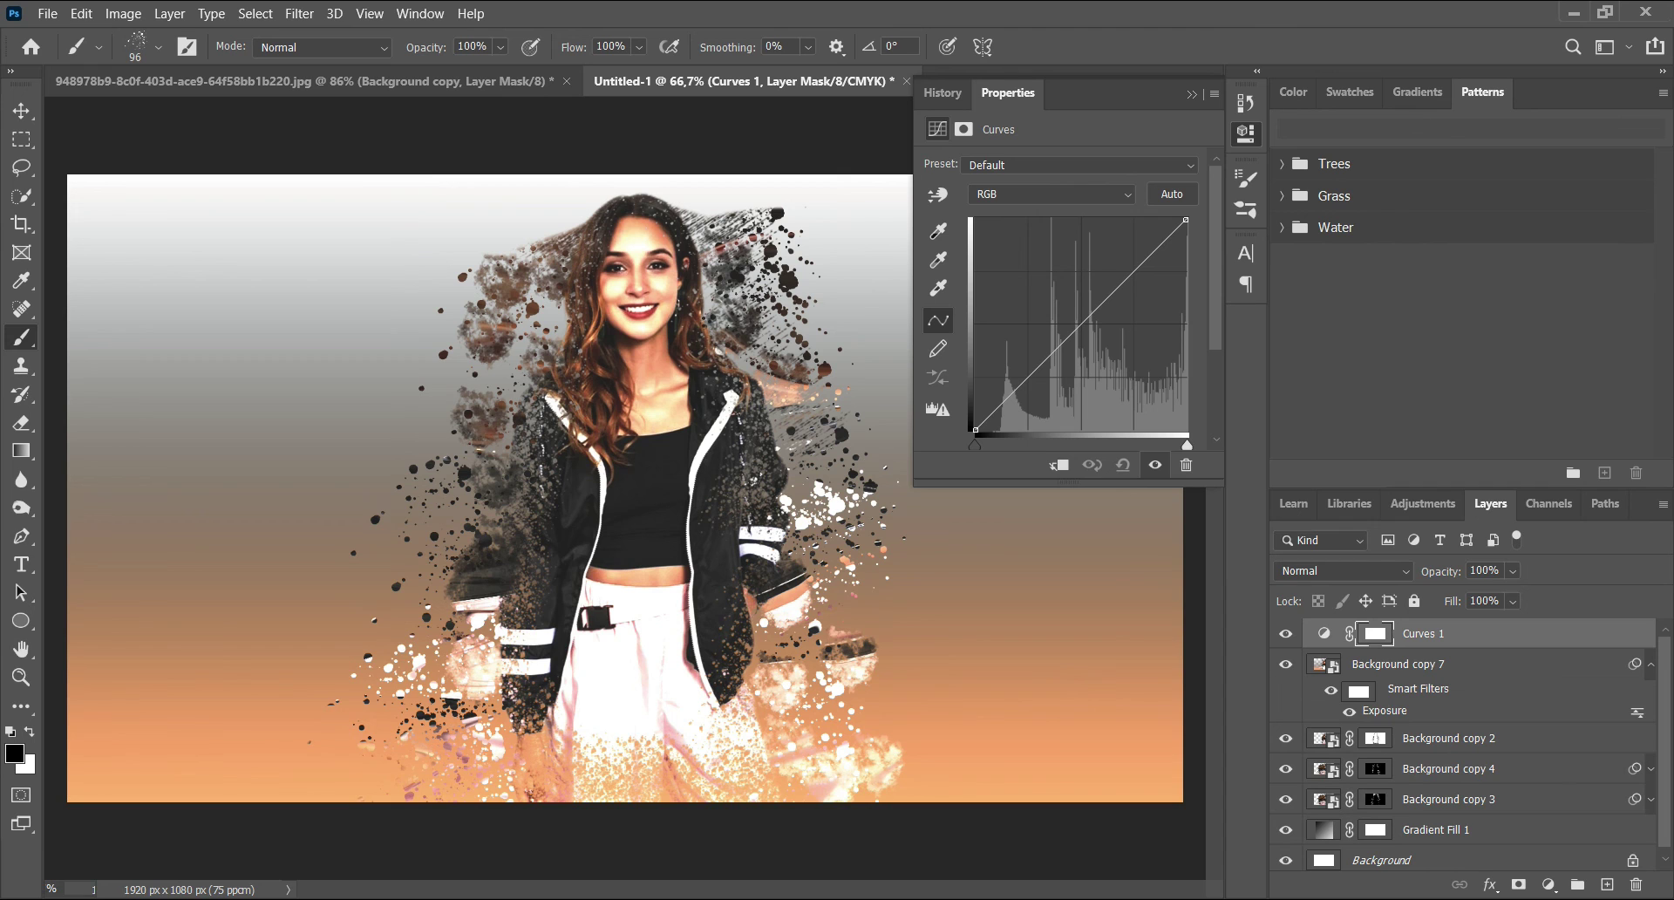
left_click_drag(975, 443, 1015, 443)
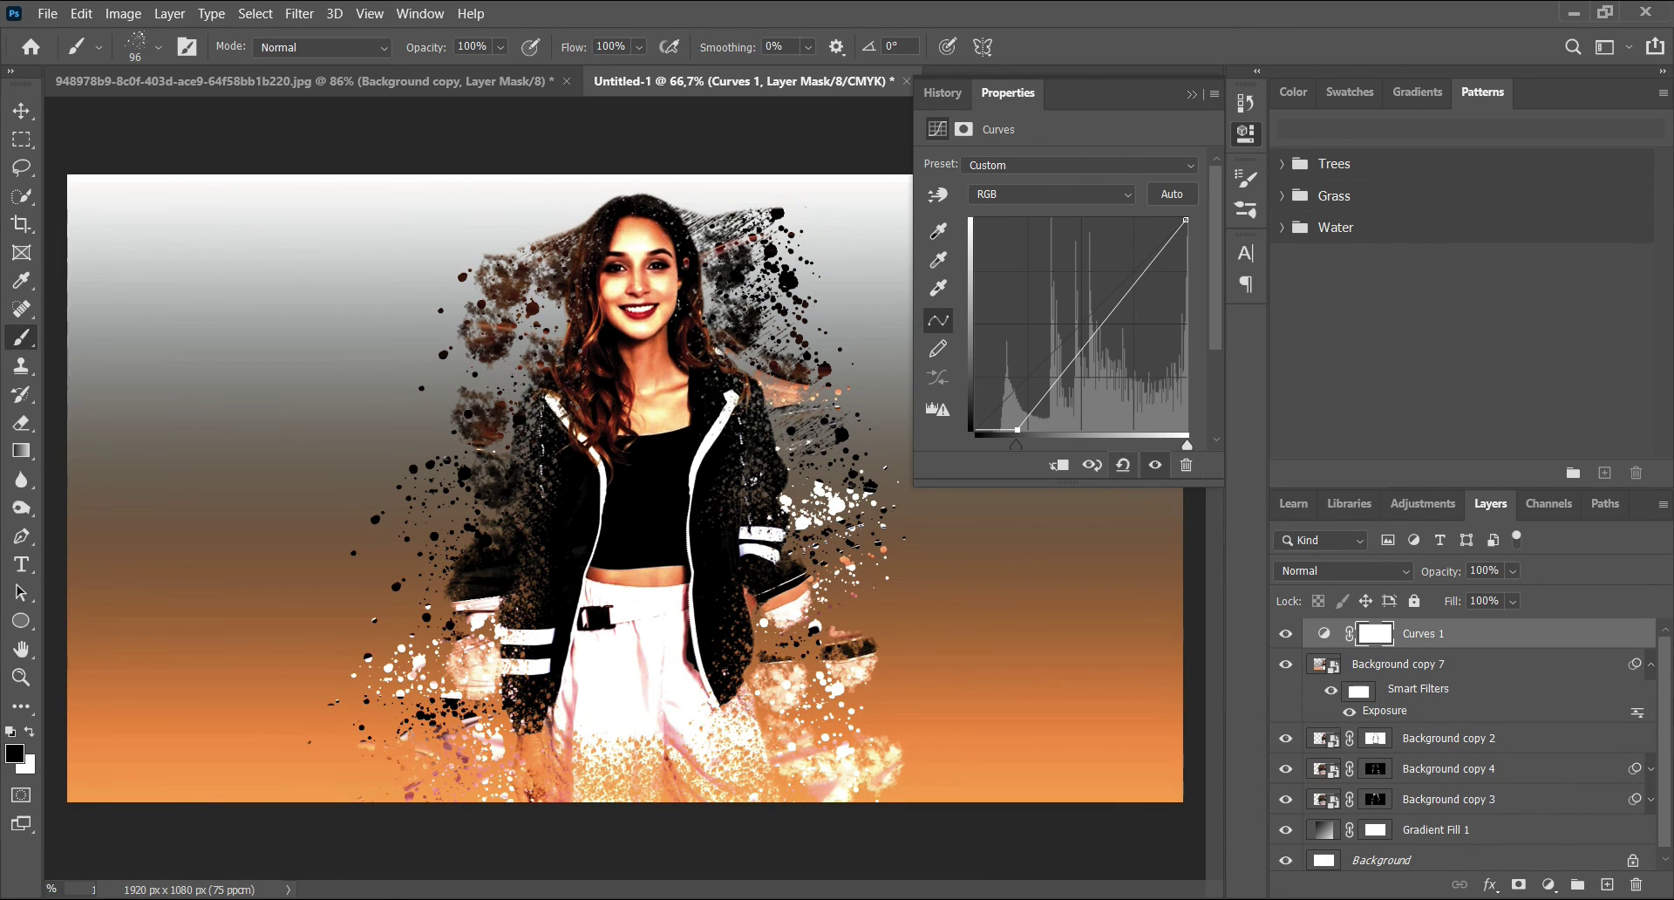
mouse_move(1186, 445)
left_mouse_down()
mouse_move(1154, 445)
mouse_move(1186, 445)
left_mouse_up()
mouse_move(1016, 444)
left_mouse_down()
mouse_move(992, 444)
mouse_move(1009, 444)
left_mouse_up()
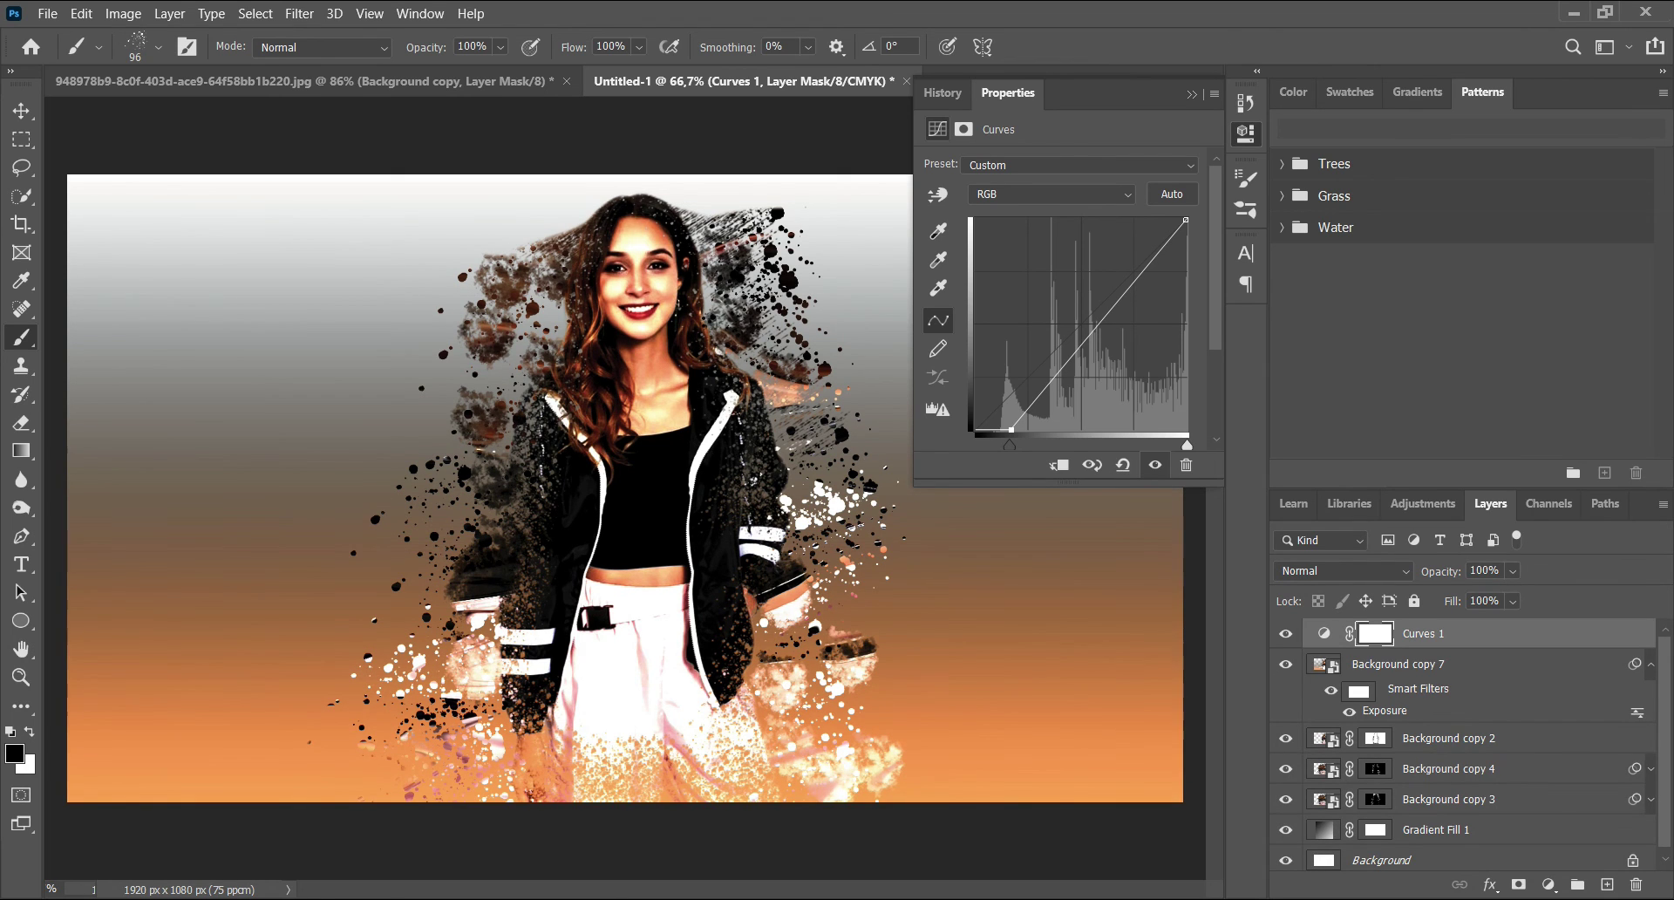
mouse_move(1186, 445)
left_mouse_down()
mouse_move(1170, 444)
mouse_move(1186, 445)
left_mouse_up()
left_click(1192, 94)
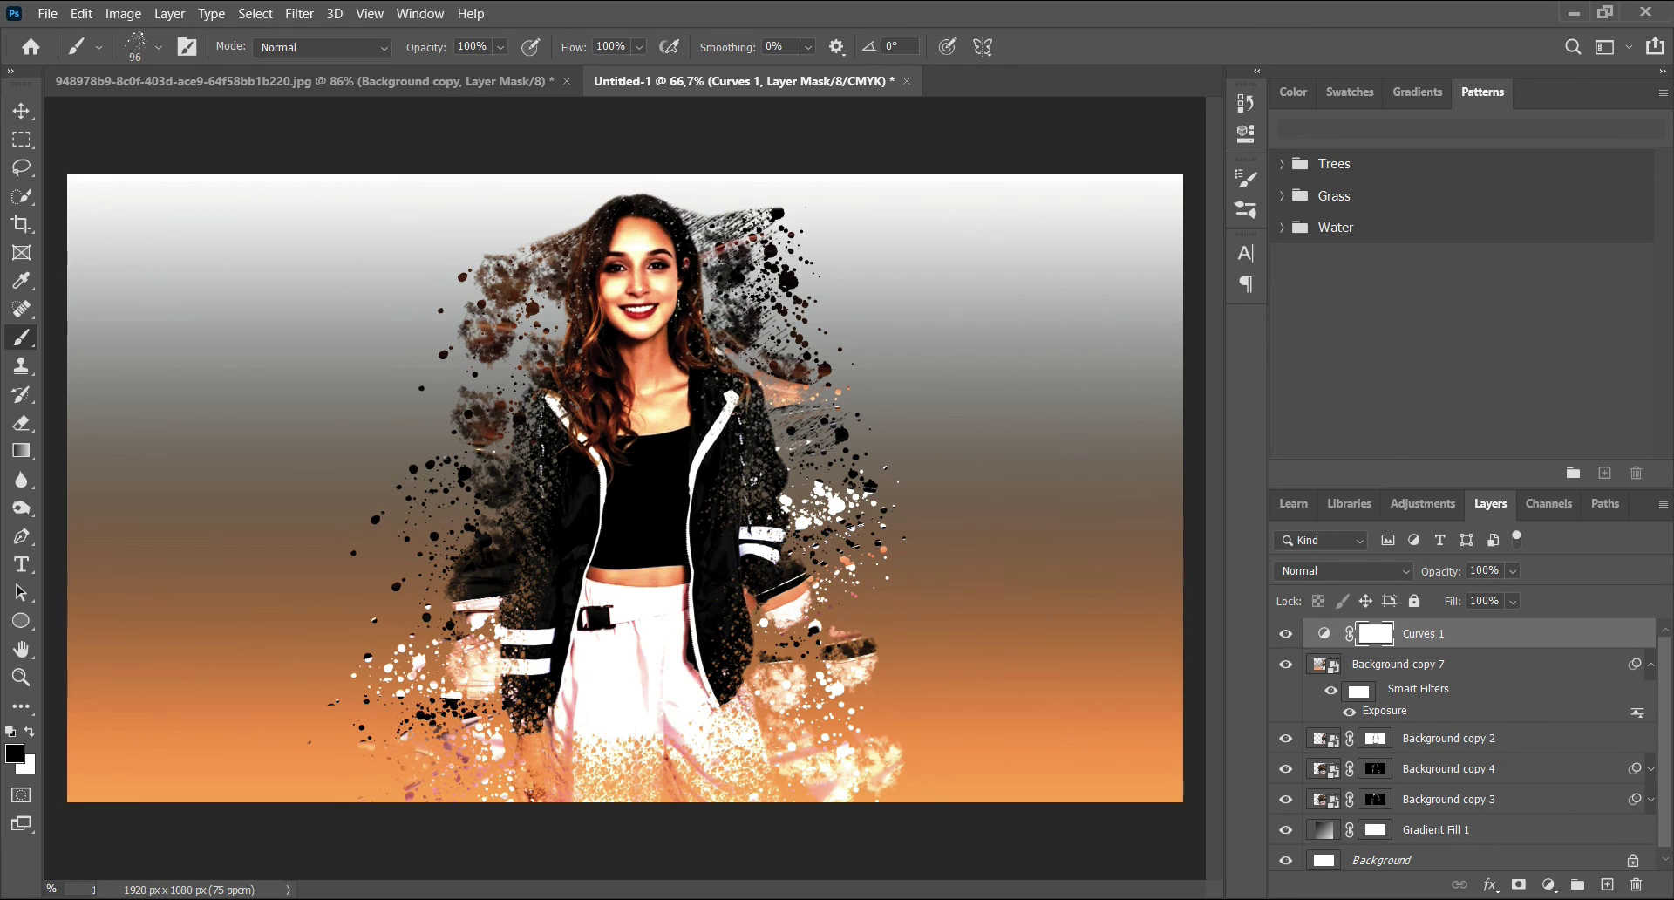